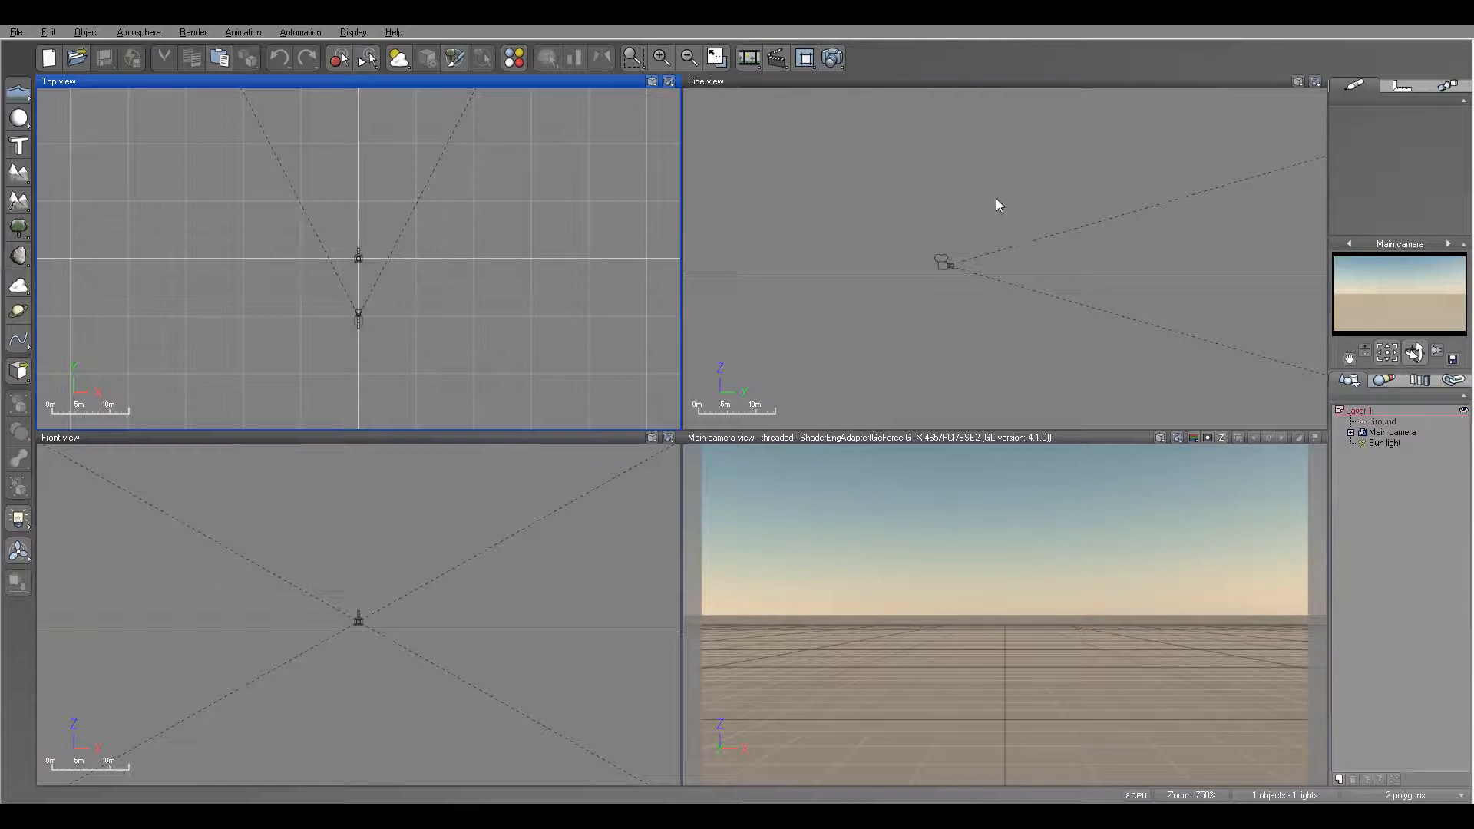
# Step: Add a standard terrain and move it directly in front of the main camera
pyautogui.moveTo(1002, 207); pyautogui.dragTo(956, 292, button='right')
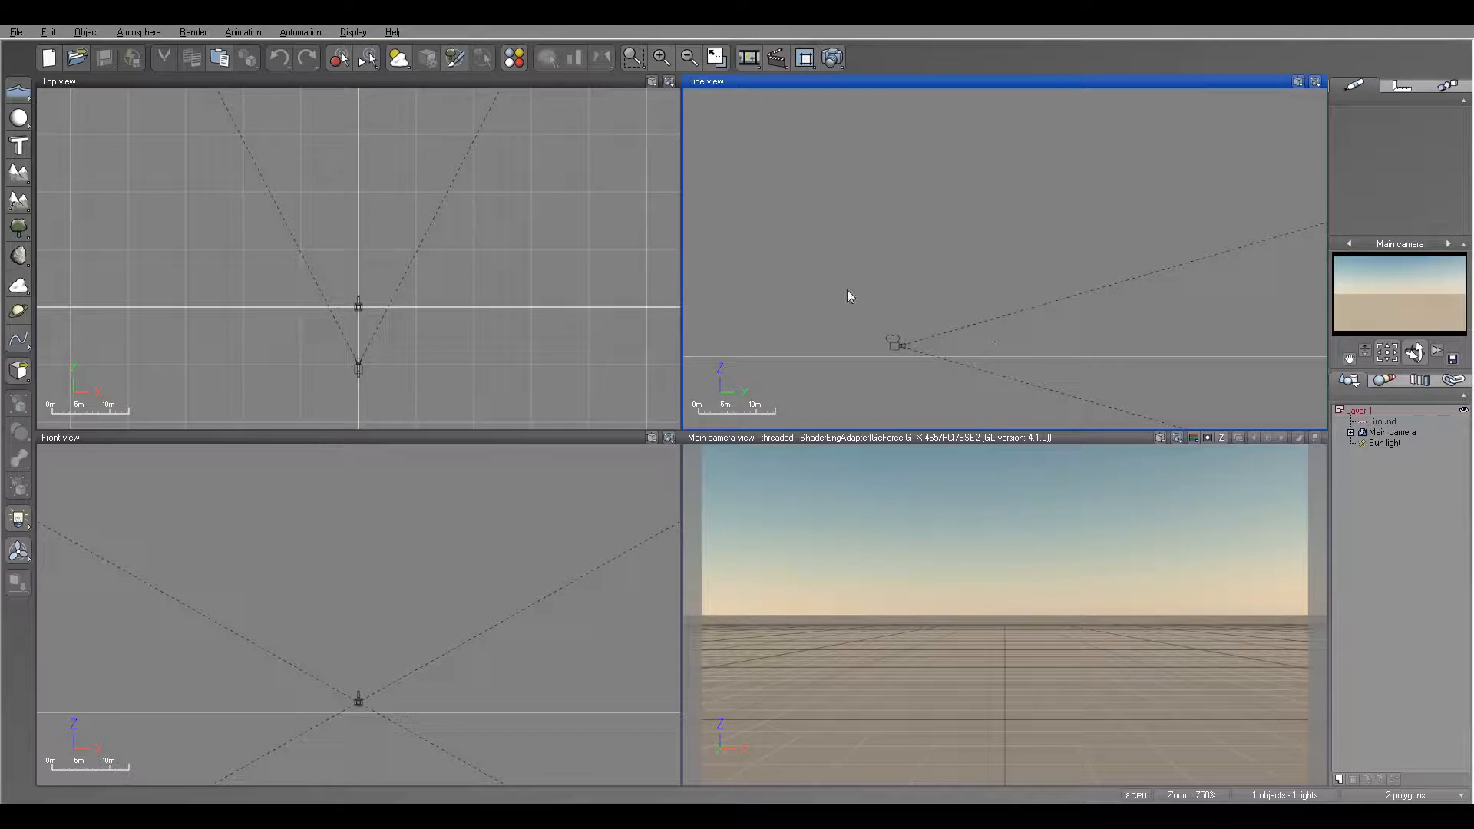
pyautogui.moveTo(476, 277); pyautogui.dragTo(530, 305, button='right')
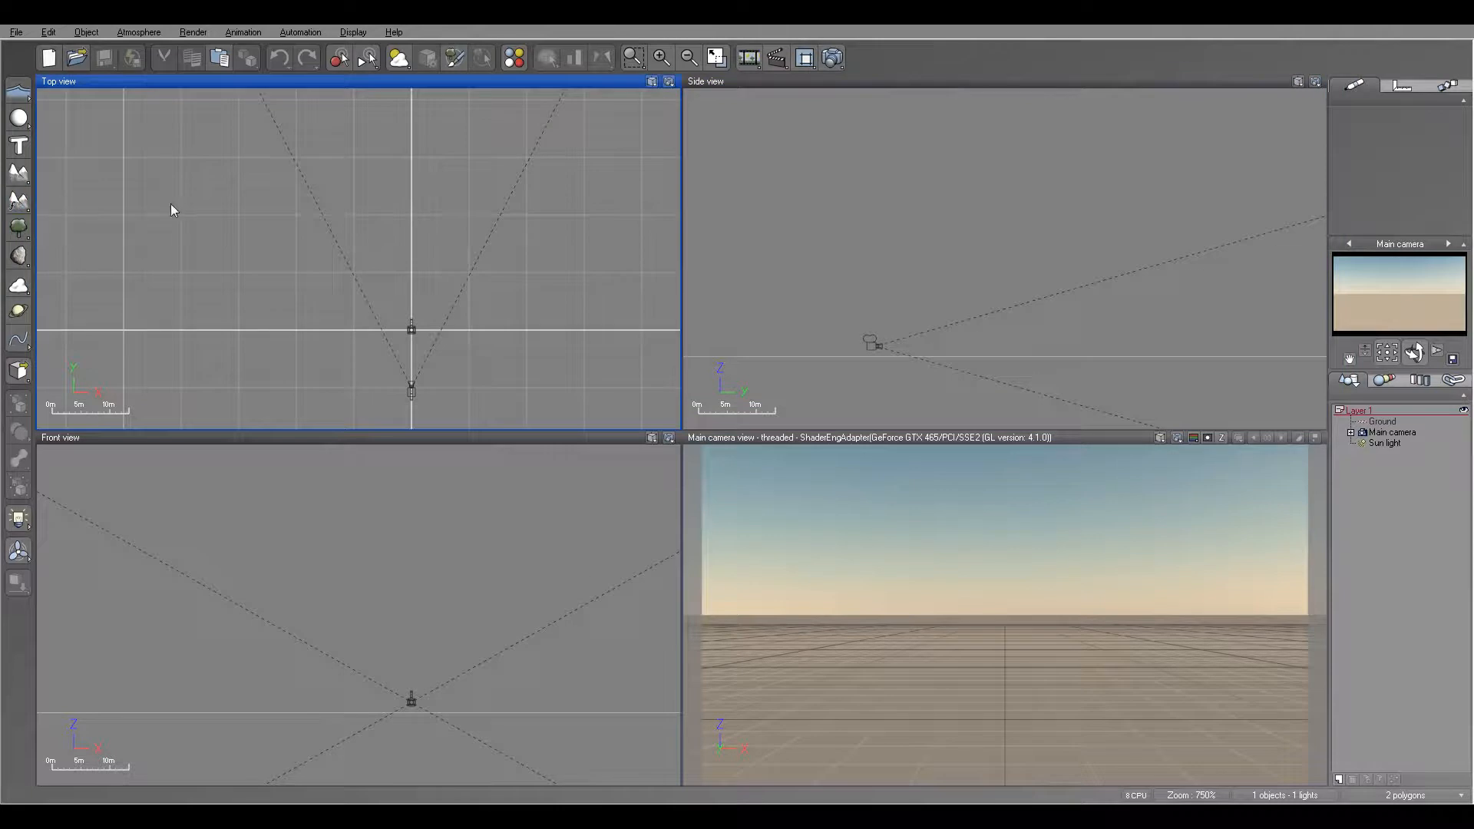
pyautogui.click(21, 178)
pyautogui.moveTo(483, 277); pyautogui.dragTo(454, 185)
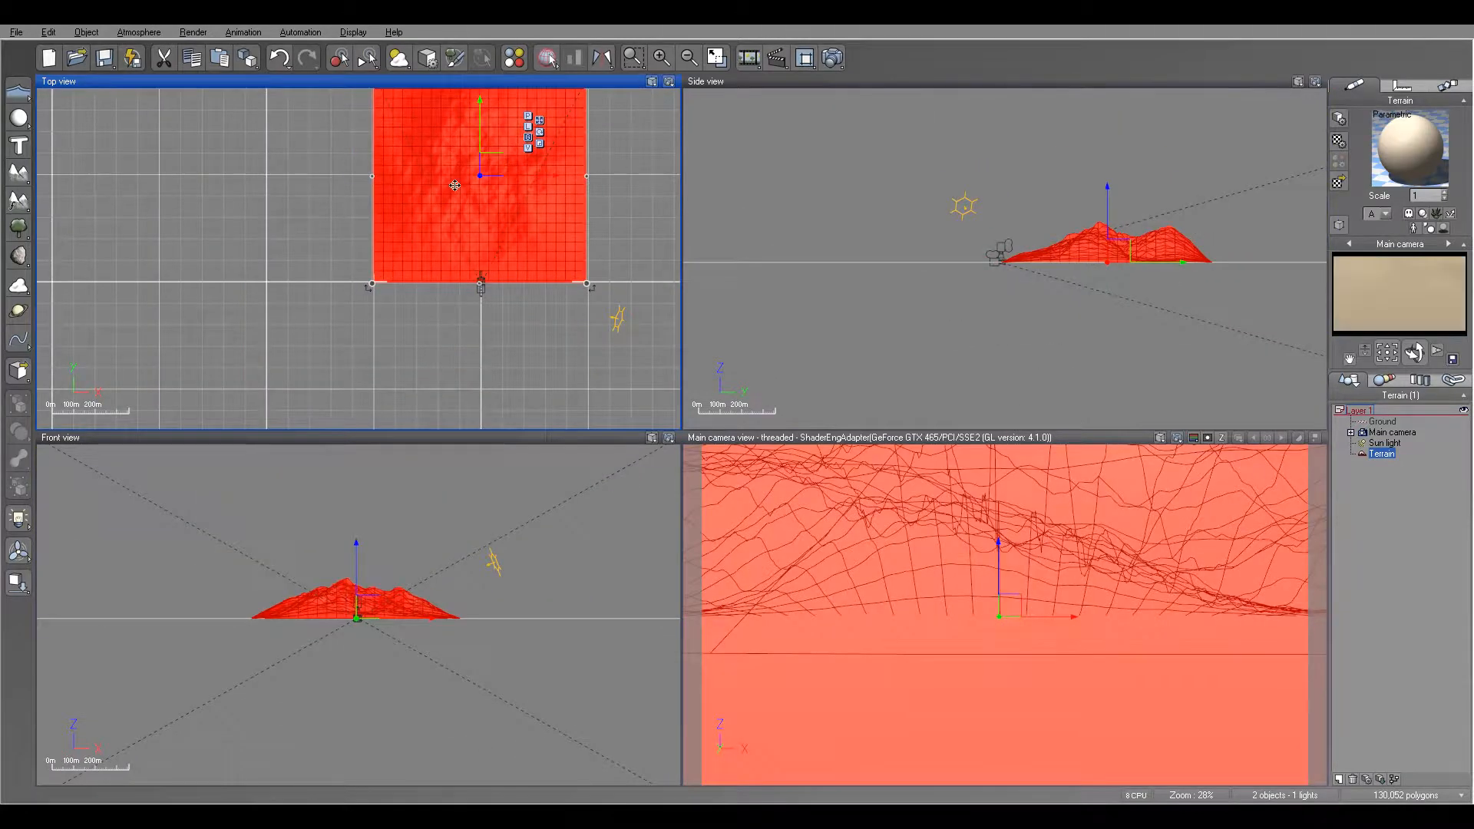
# Step: Edit the terrain and regenerate its relief repeatedly into a broad mountain, accept it, and flatten the terrain almost to ground level
pyautogui.rightClick(455, 202)
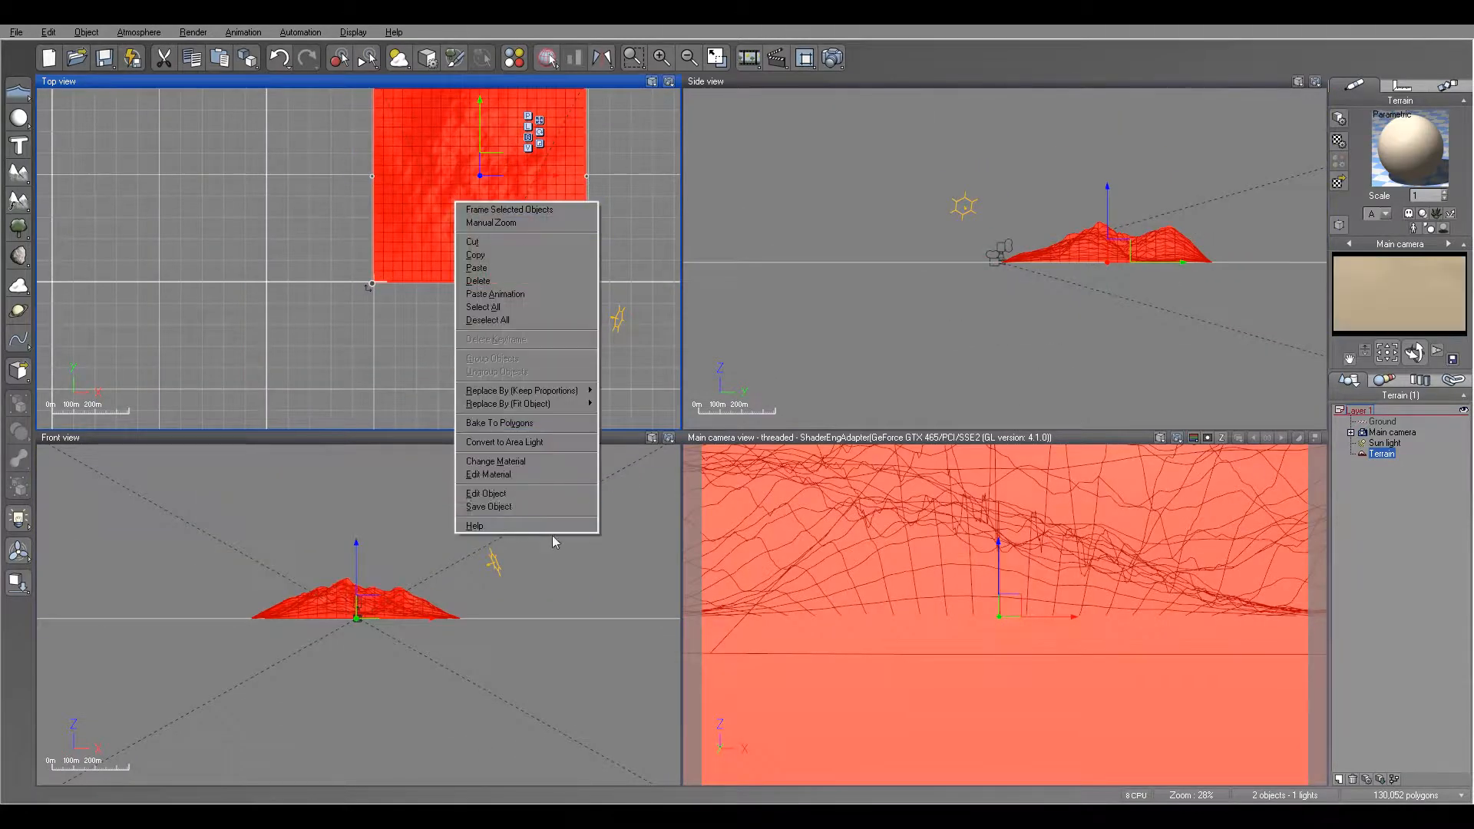
pyautogui.click(530, 493)
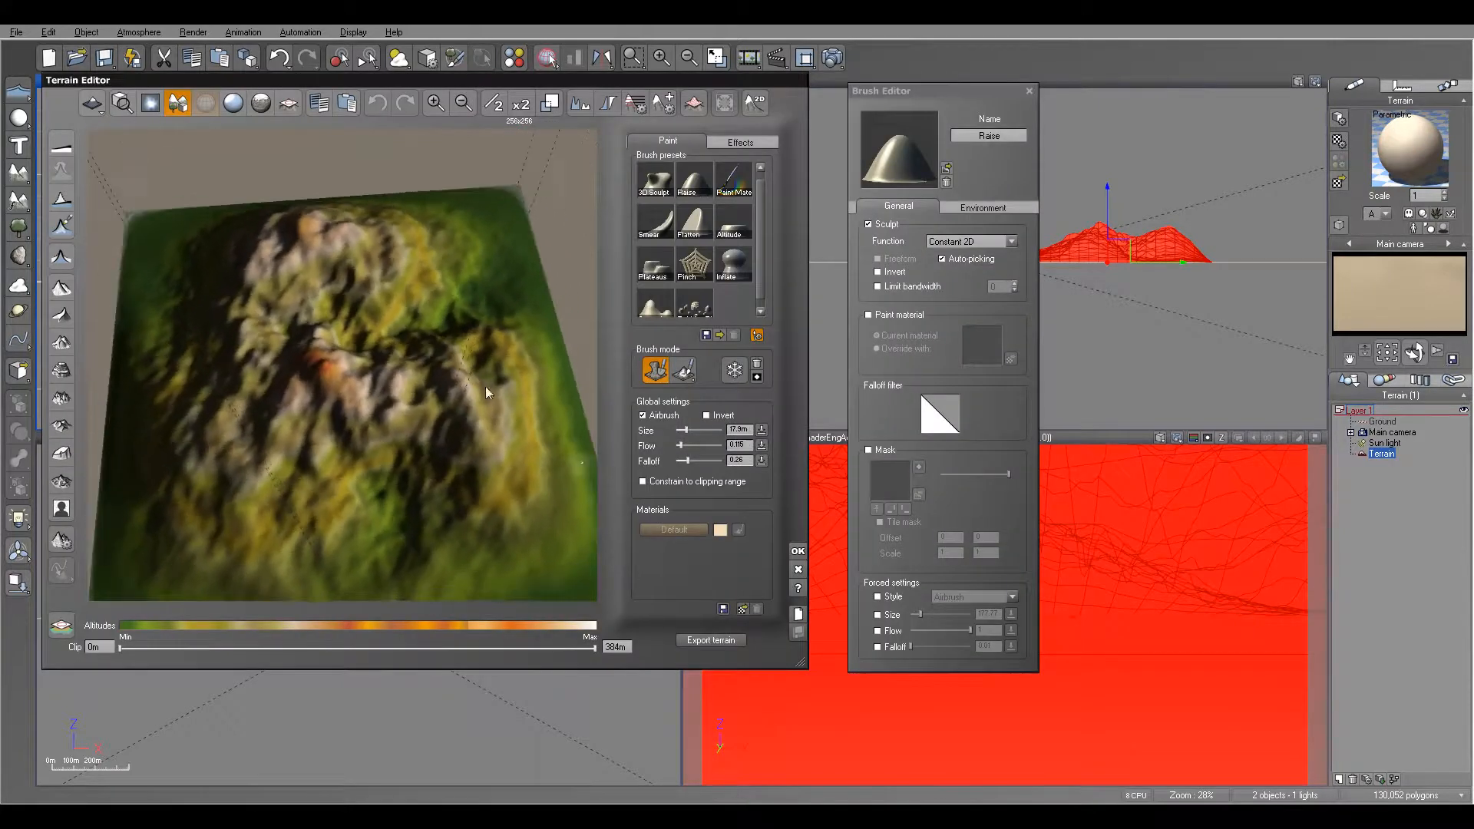
pyautogui.click(64, 317)
pyautogui.click(64, 316)
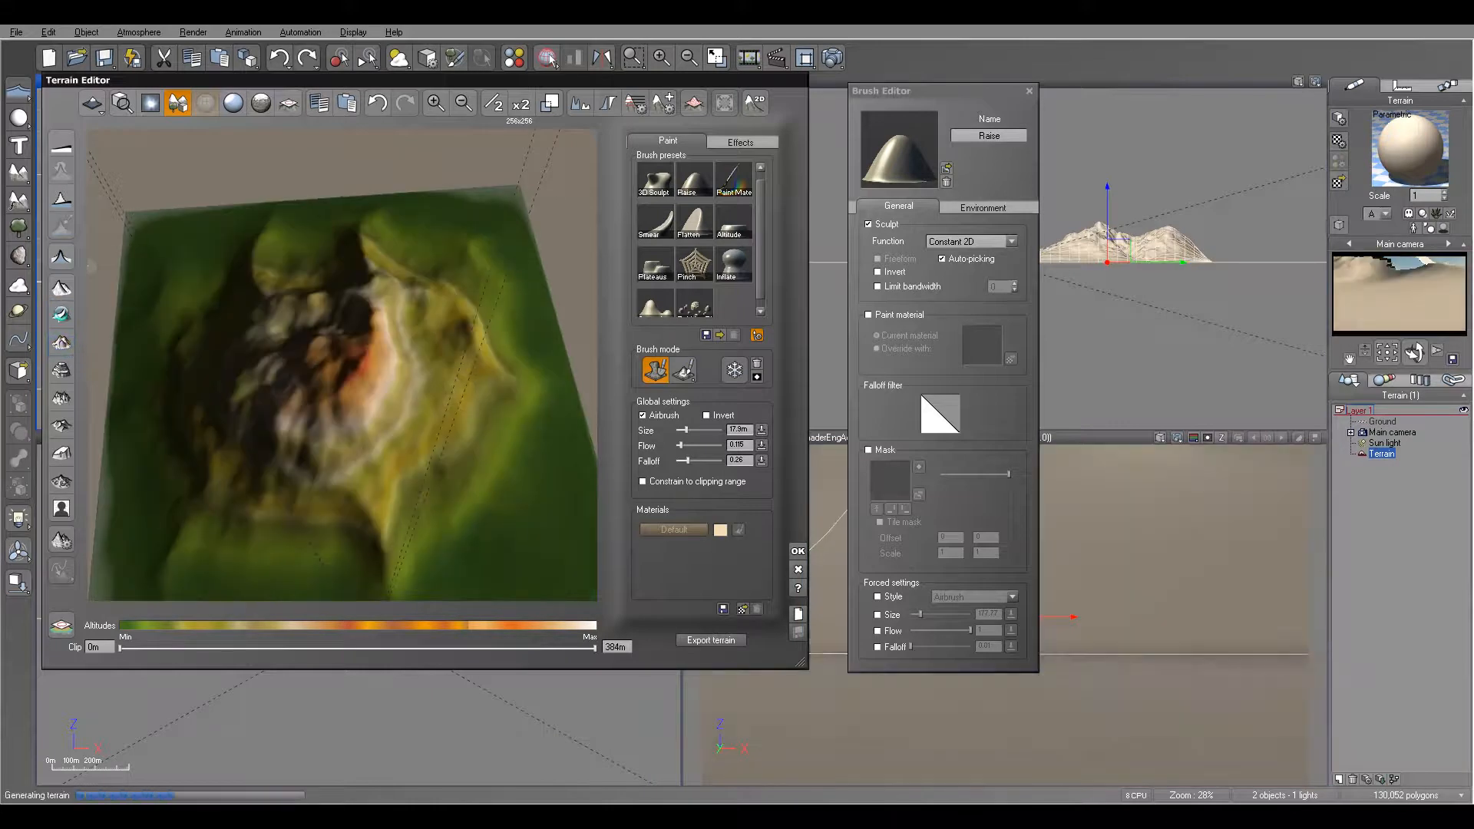
pyautogui.click(65, 316)
pyautogui.click(64, 316)
pyautogui.click(65, 316)
pyautogui.moveTo(448, 412); pyautogui.dragTo(476, 438, button='right')
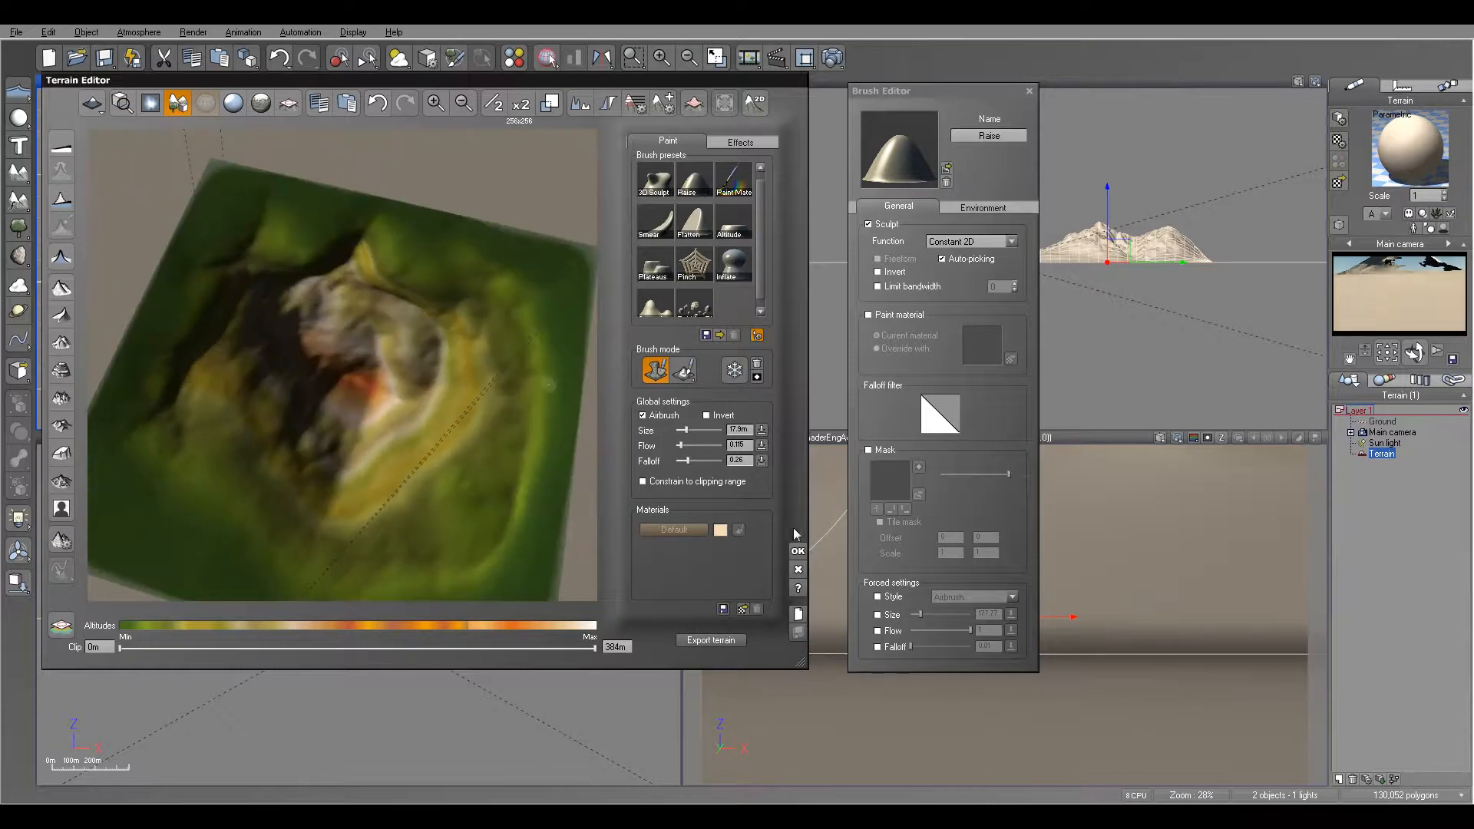
pyautogui.click(799, 551)
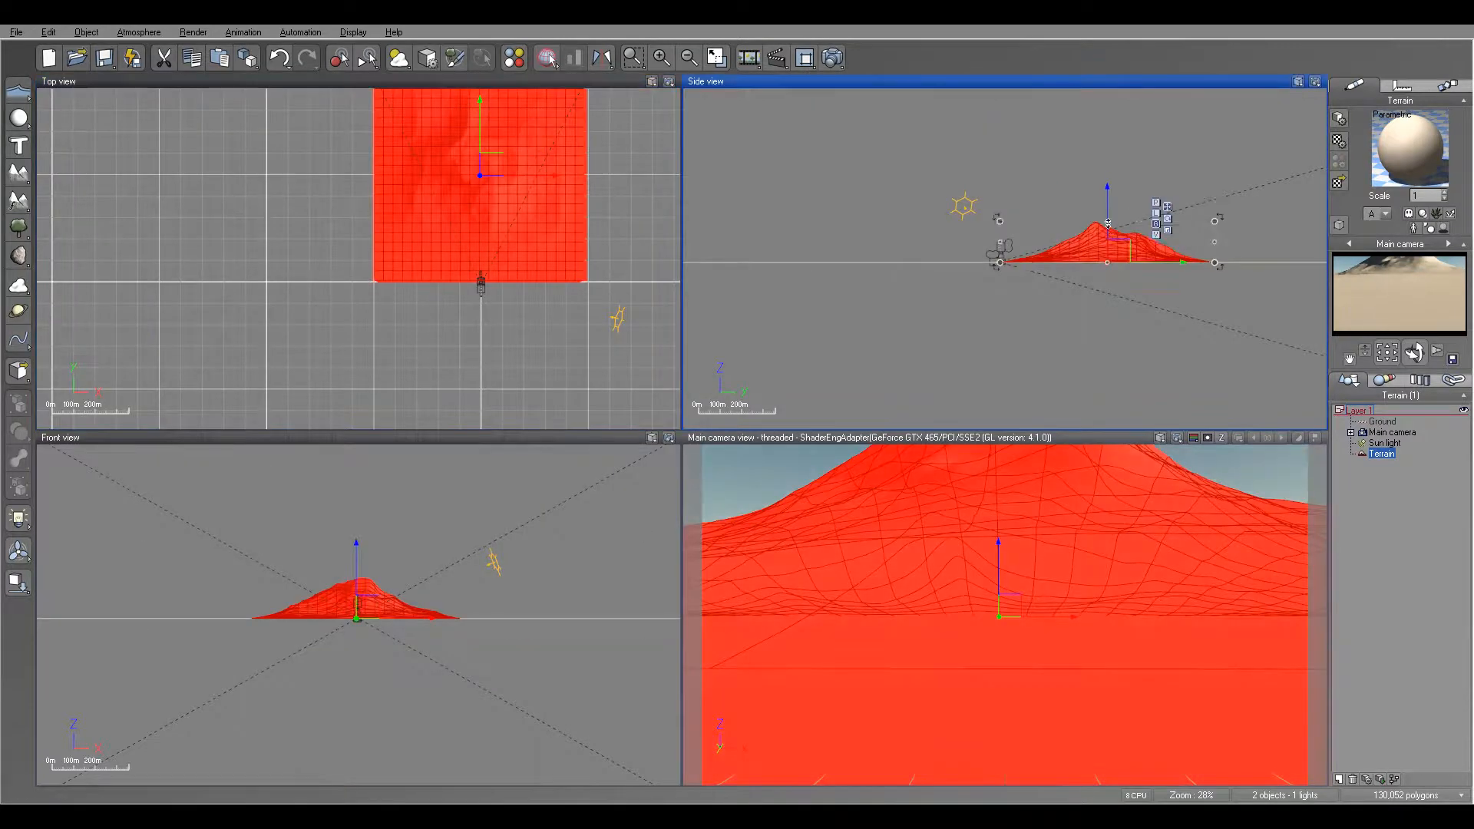
pyautogui.moveTo(1111, 248); pyautogui.dragTo(1110, 258)
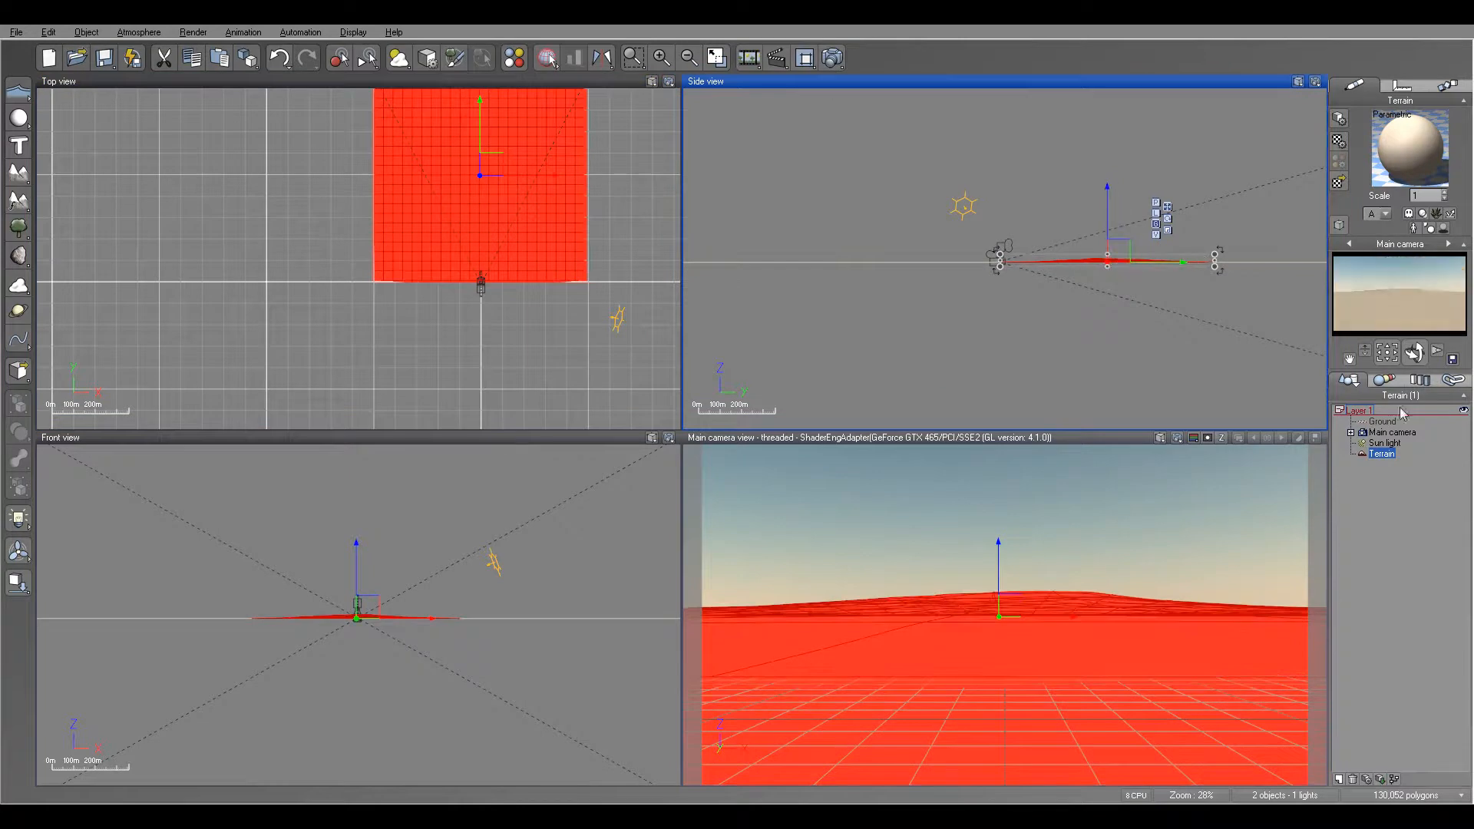
# Step: Raise the main camera to a height of about 73.4 m and tilt it slightly upward
pyautogui.click(1391, 433)
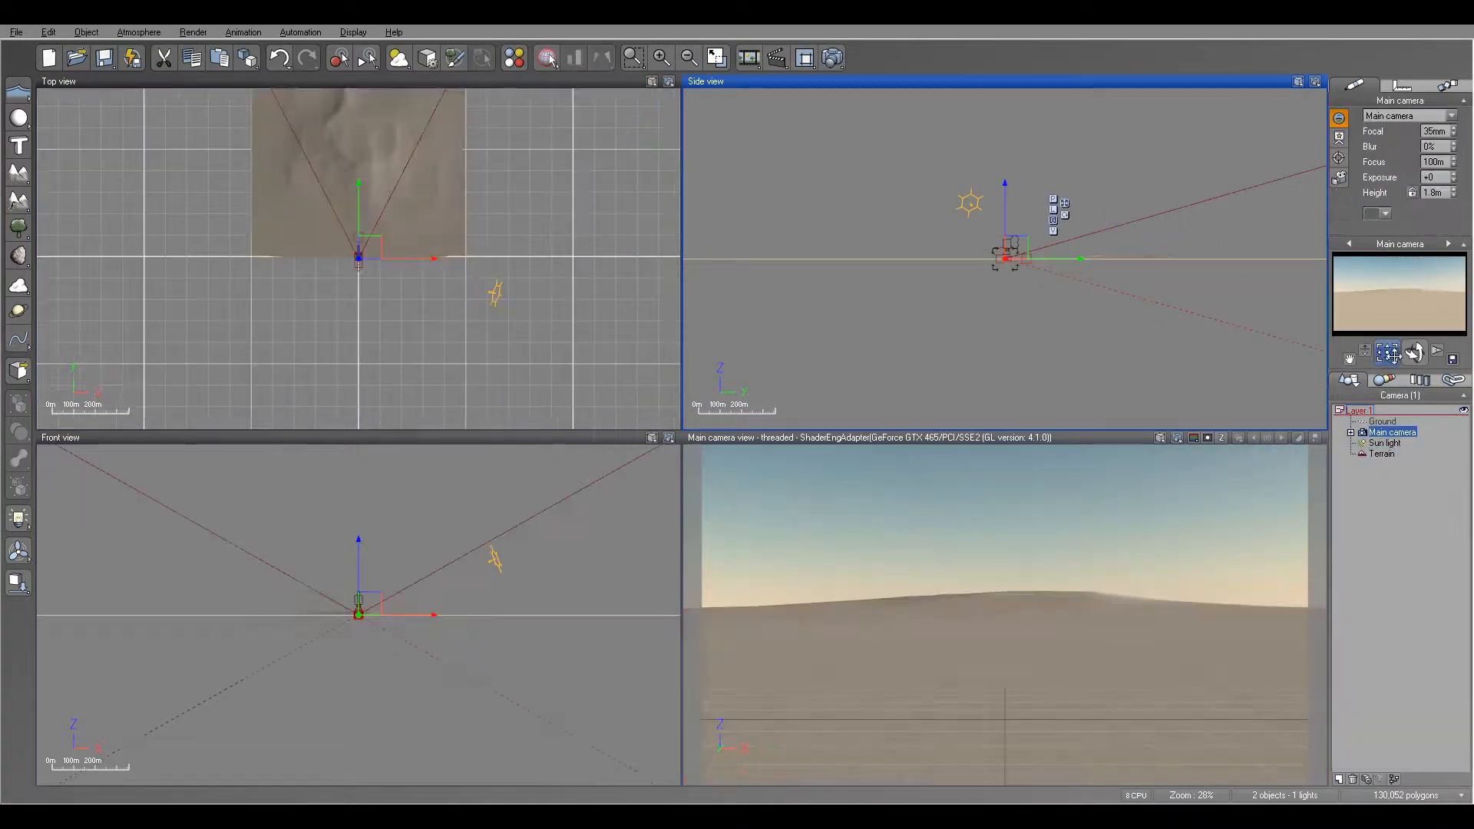
pyautogui.moveTo(1115, 245); pyautogui.dragTo(1122, 319, button='right')
pyautogui.moveTo(1014, 274); pyautogui.dragTo(1016, 262)
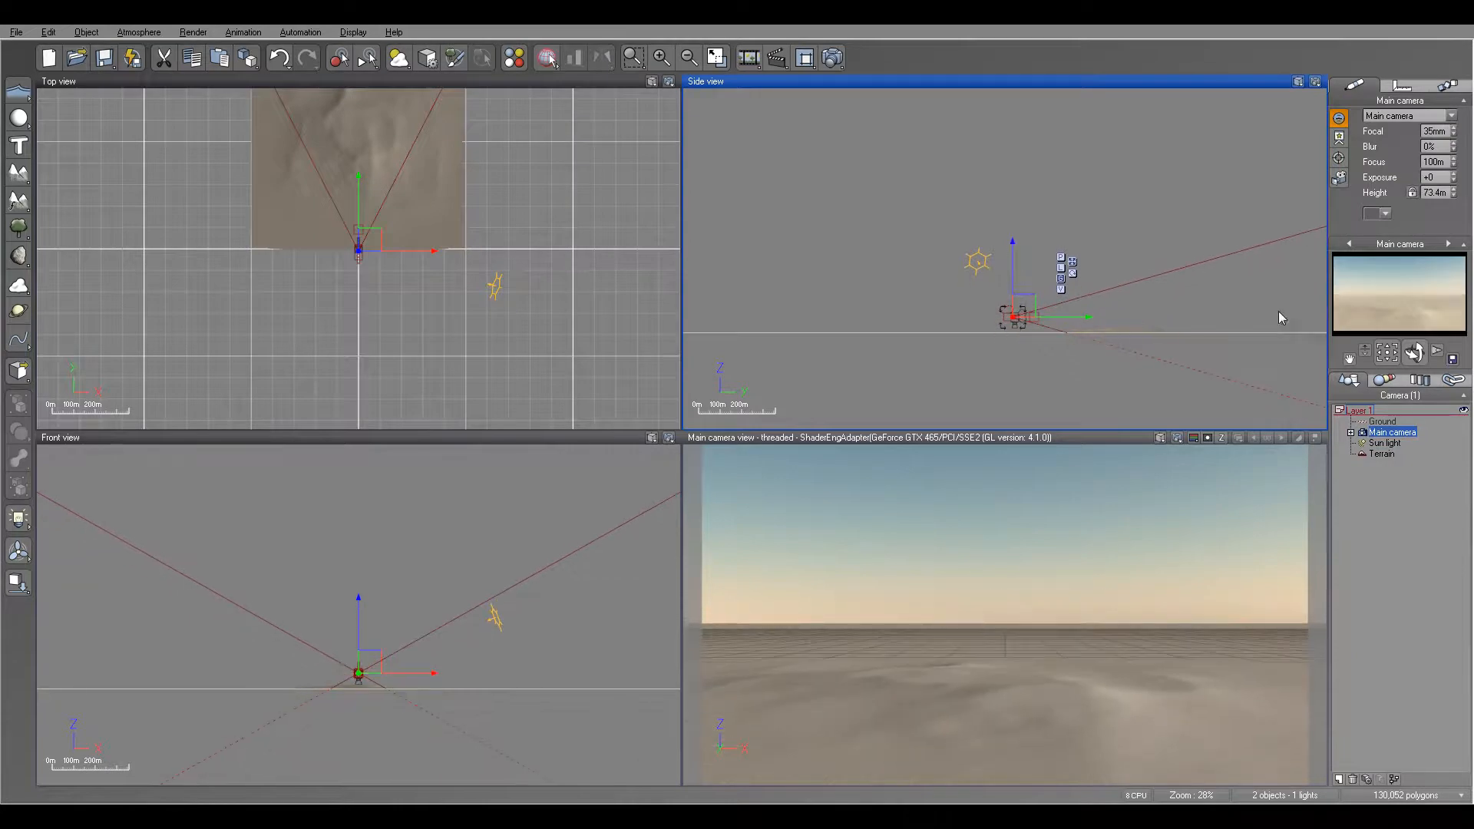
pyautogui.moveTo(1414, 352)
pyautogui.mouseDown()
pyautogui.moveTo(1415, 373)
pyautogui.moveTo(1413, 350)
pyautogui.mouseUp()
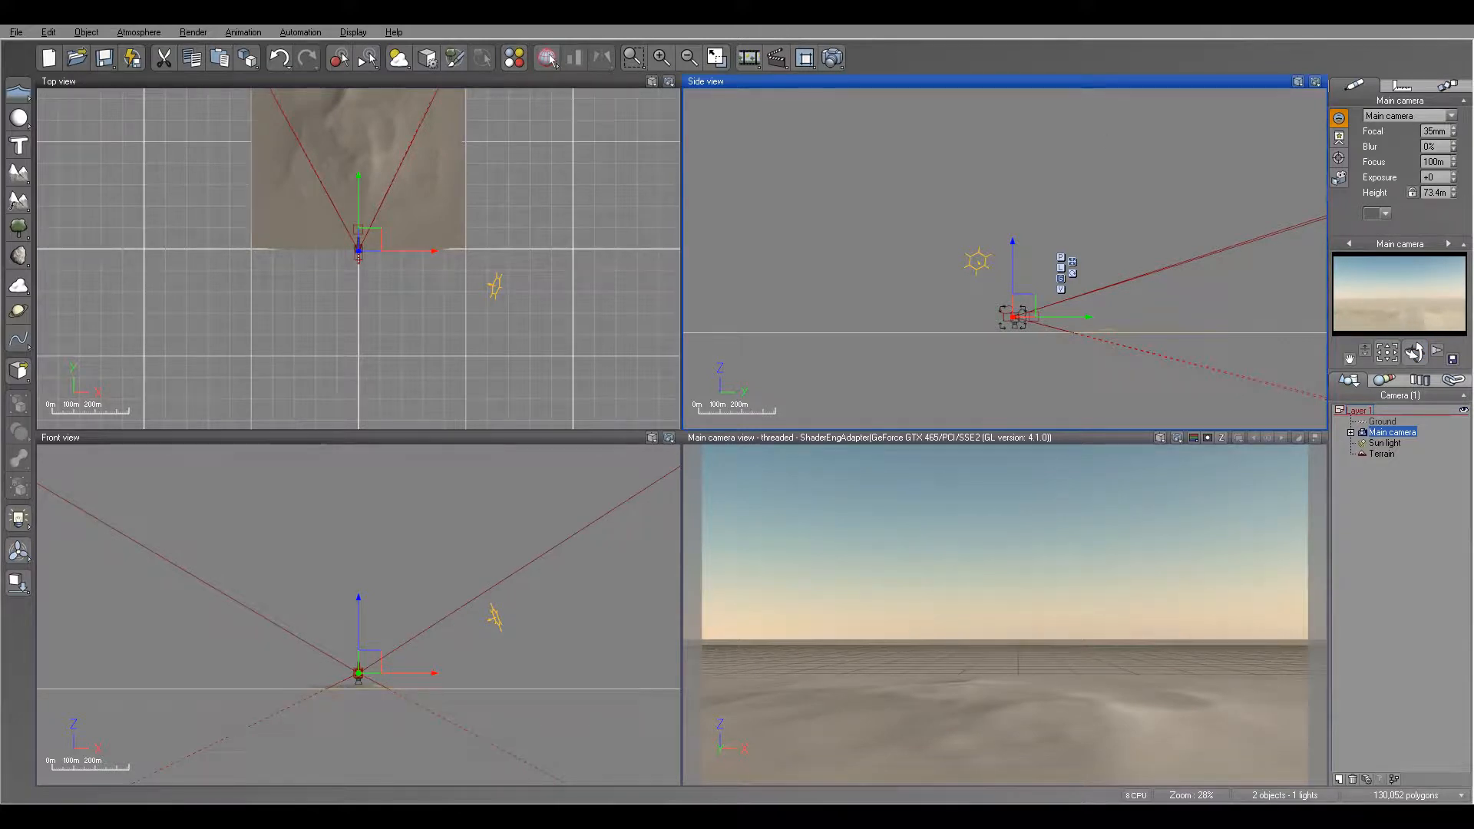
# Step: Render the scene to check the flattened terrain, and close the finished render
pyautogui.click(830, 61)
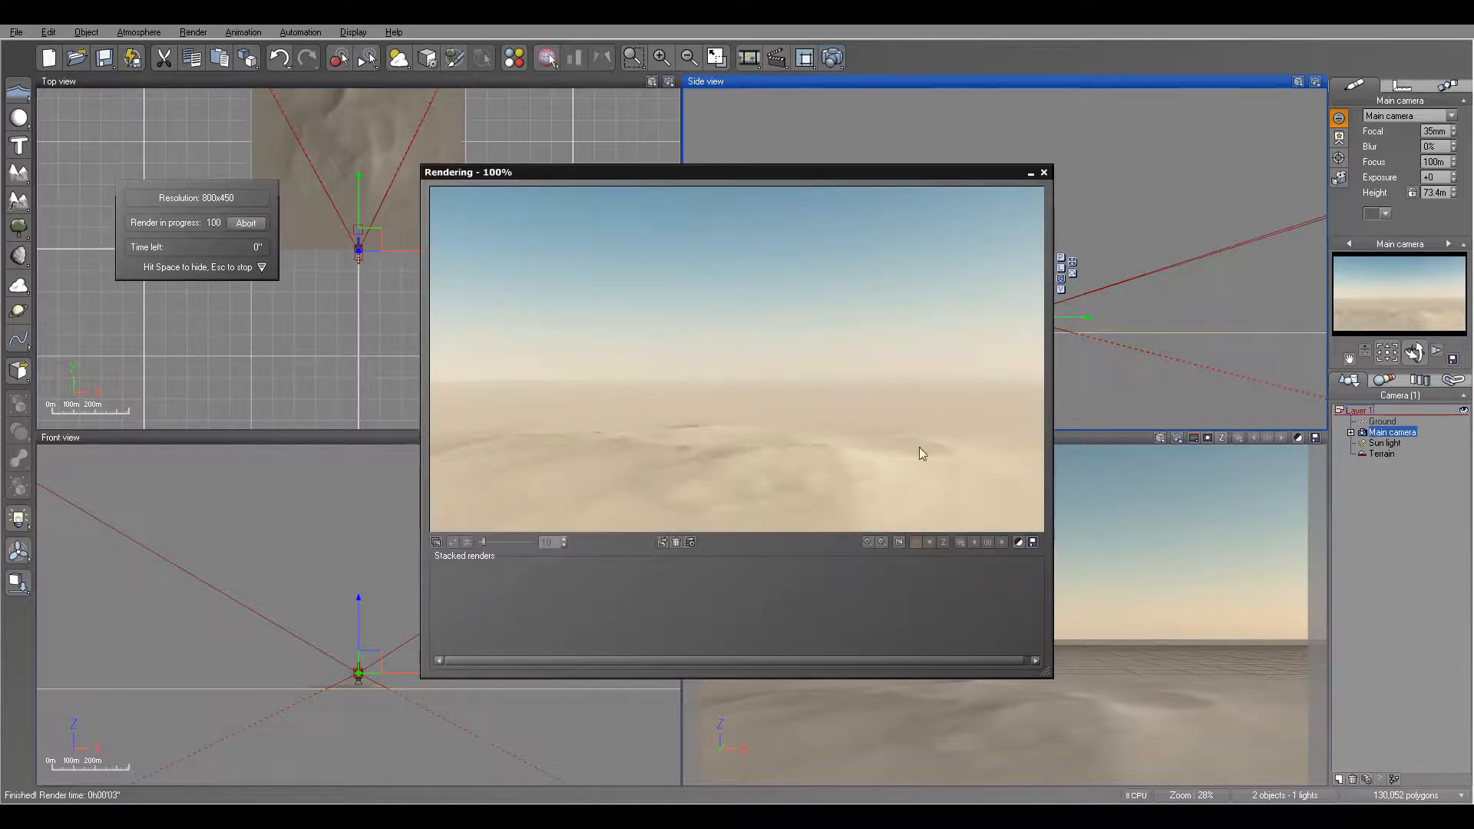
pyautogui.click(831, 498)
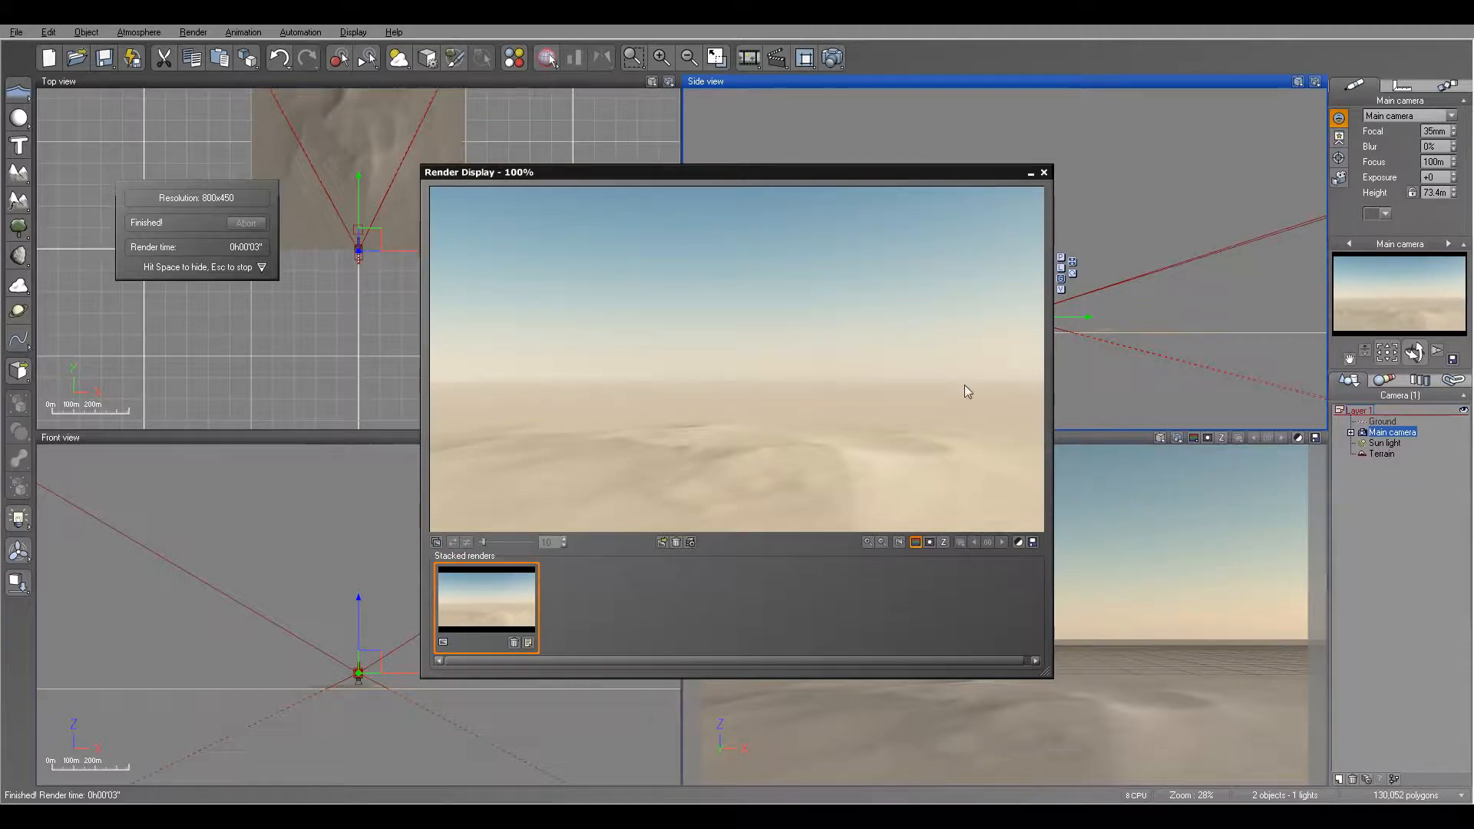
pyautogui.click(1043, 172)
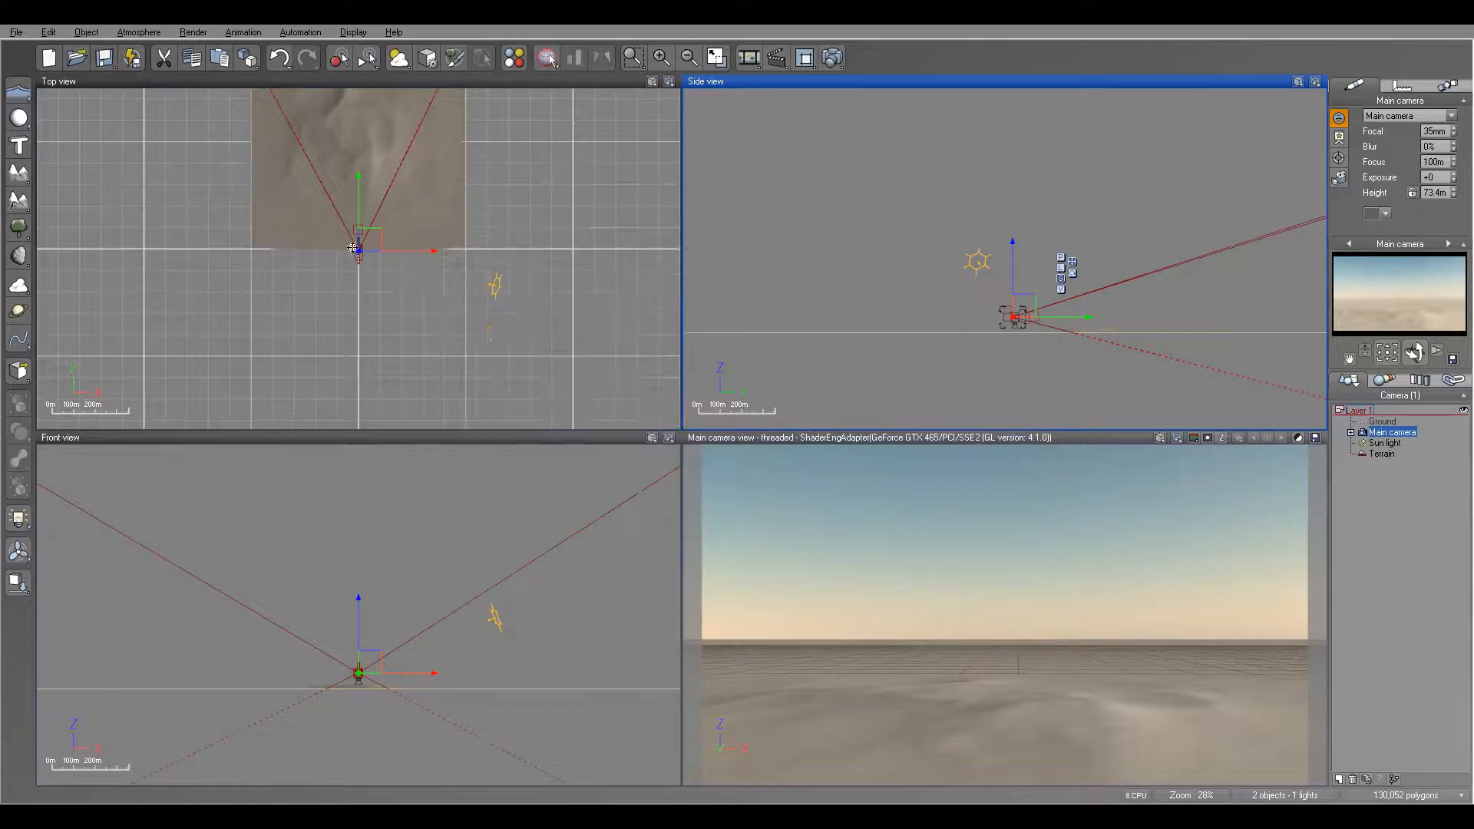
# Step: Add a procedural terrain, place it behind the flat foreground terrain, and stretch it into a wide range
pyautogui.moveTo(375, 174); pyautogui.dragTo(416, 331, button='right')
pyautogui.moveTo(420, 220); pyautogui.dragTo(456, 292, button='right')
pyautogui.click(23, 204)
pyautogui.moveTo(445, 289); pyautogui.dragTo(355, 212)
pyautogui.moveTo(442, 223); pyautogui.dragTo(789, 226)
pyautogui.moveTo(511, 205); pyautogui.dragTo(498, 204)
# Step: Edit the procedural terrain and set its altitude production function to the Ultrasharp fractal
pyautogui.rightClick(493, 221)
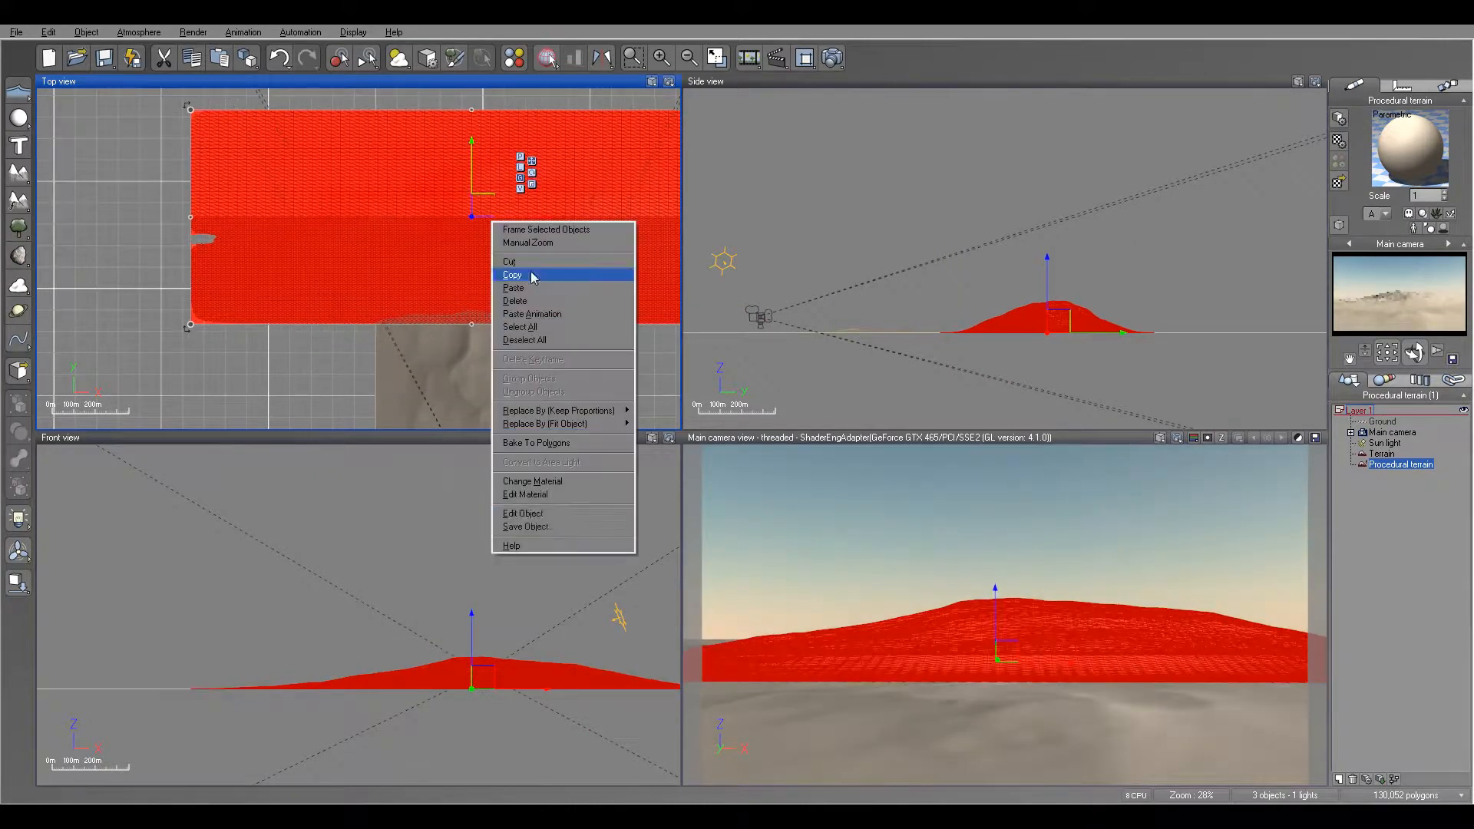
pyautogui.click(583, 514)
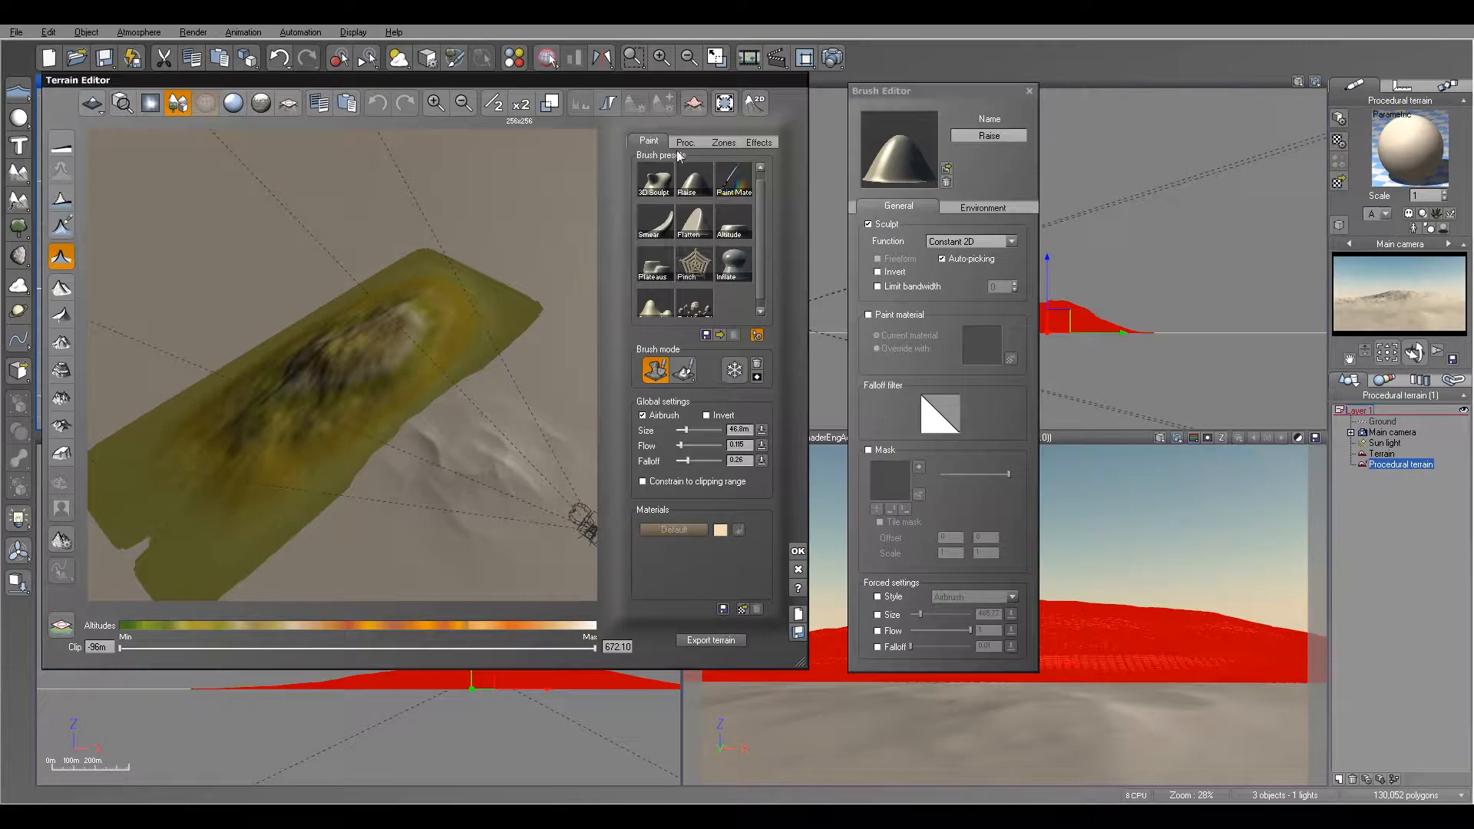
pyautogui.click(685, 142)
pyautogui.click(720, 220)
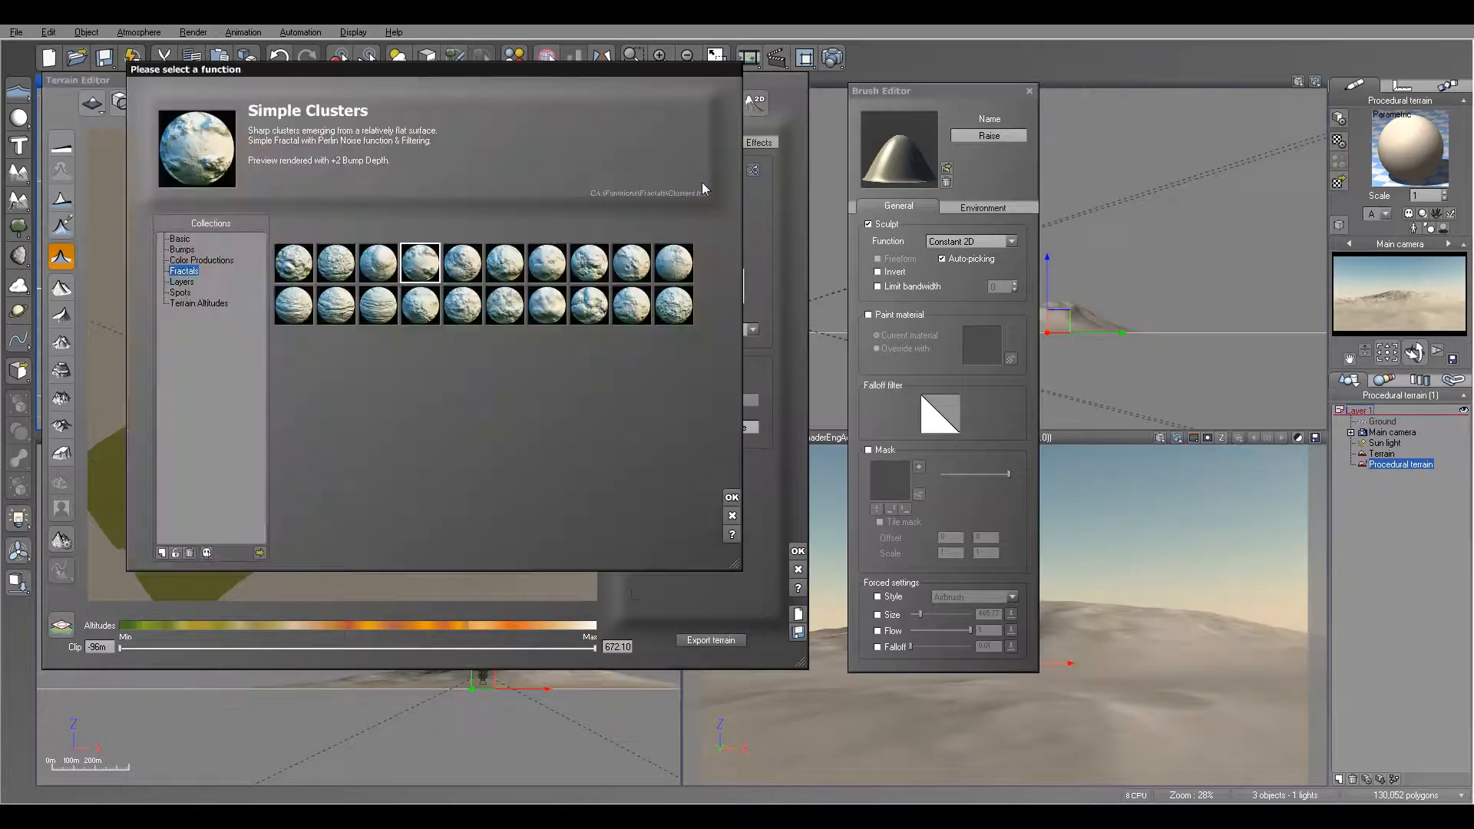
pyautogui.click(291, 265)
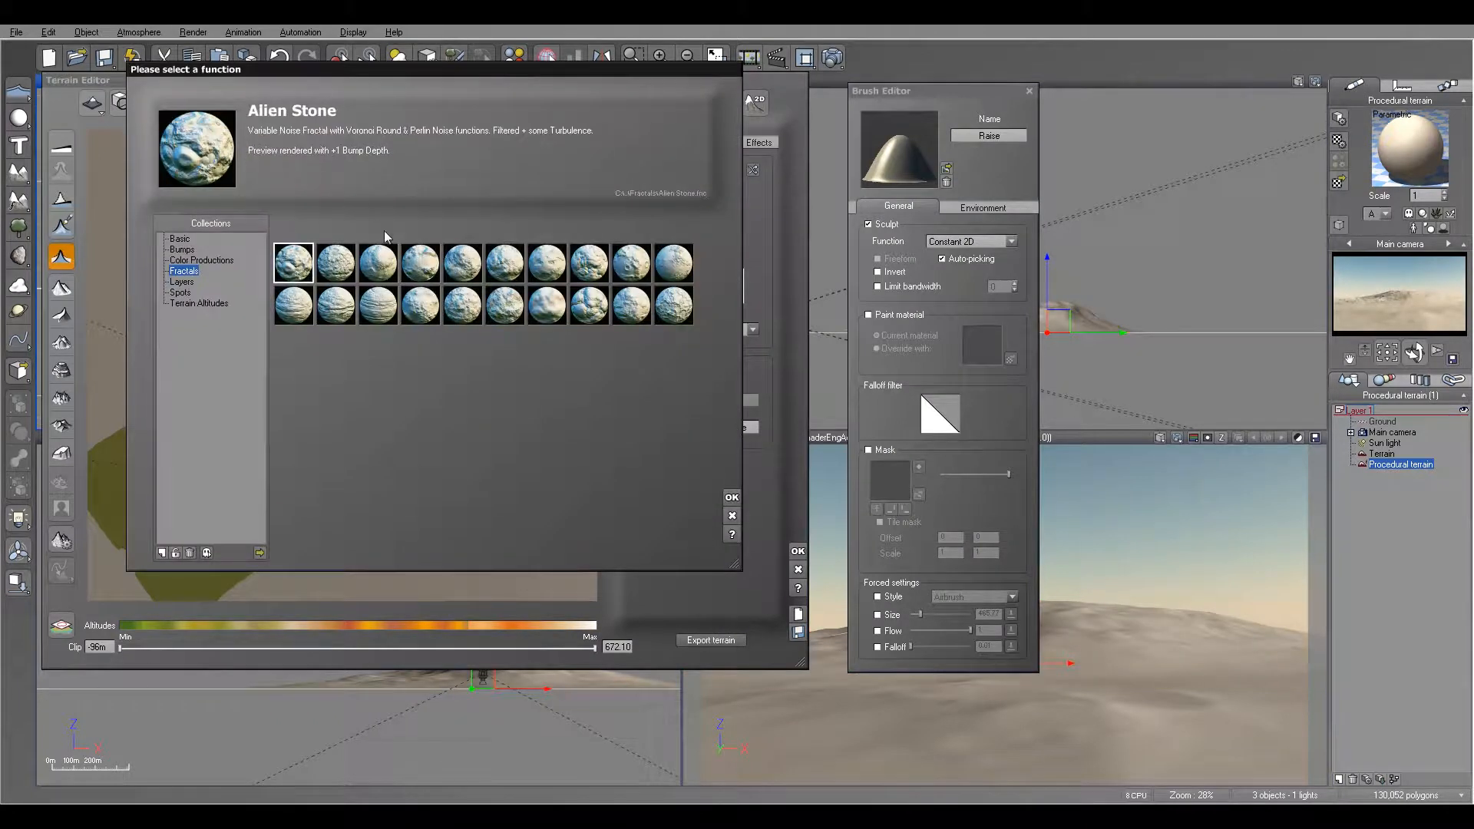
pyautogui.click(504, 304)
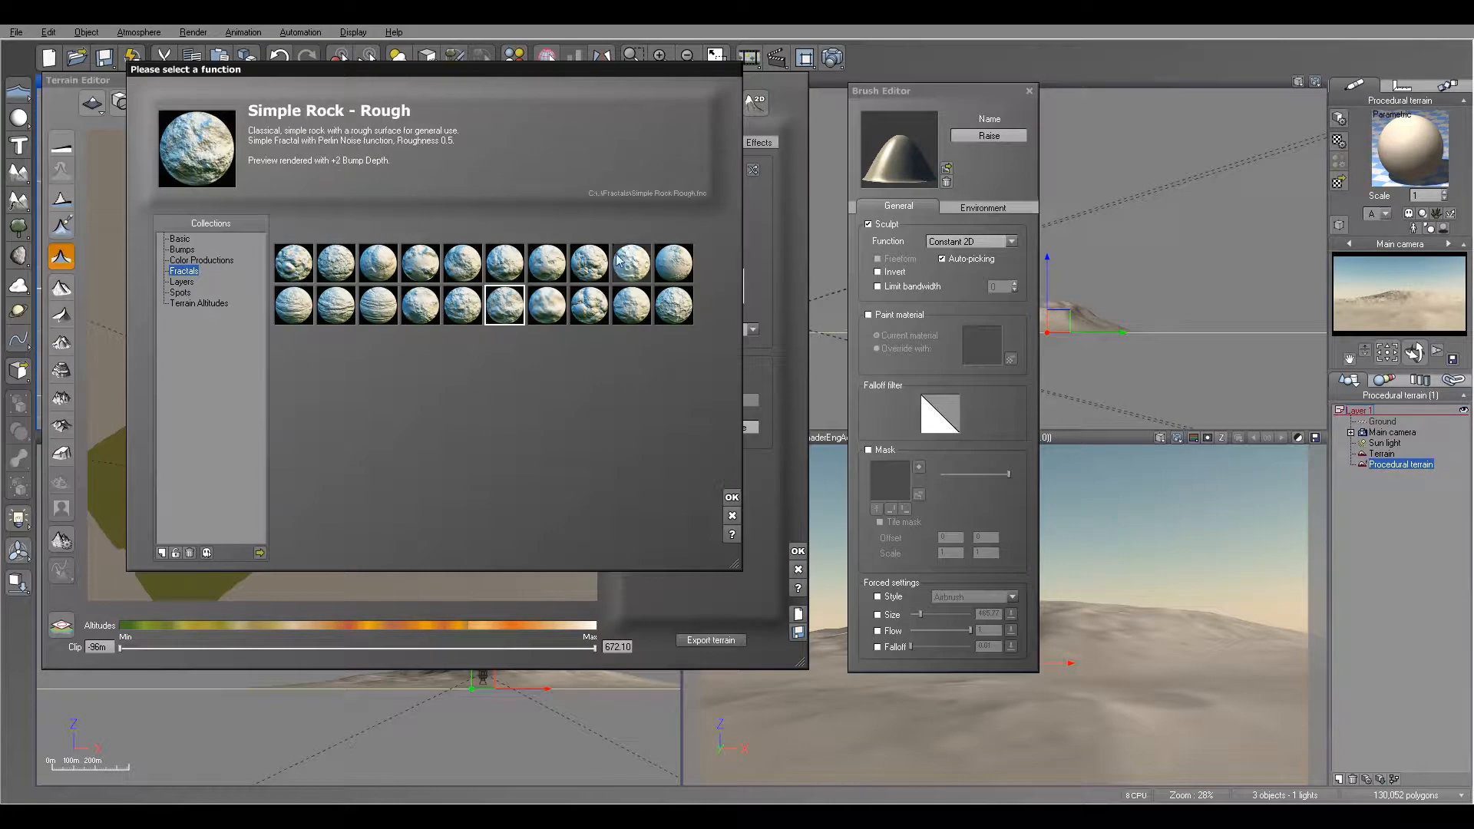
pyautogui.click(673, 305)
pyautogui.click(723, 495)
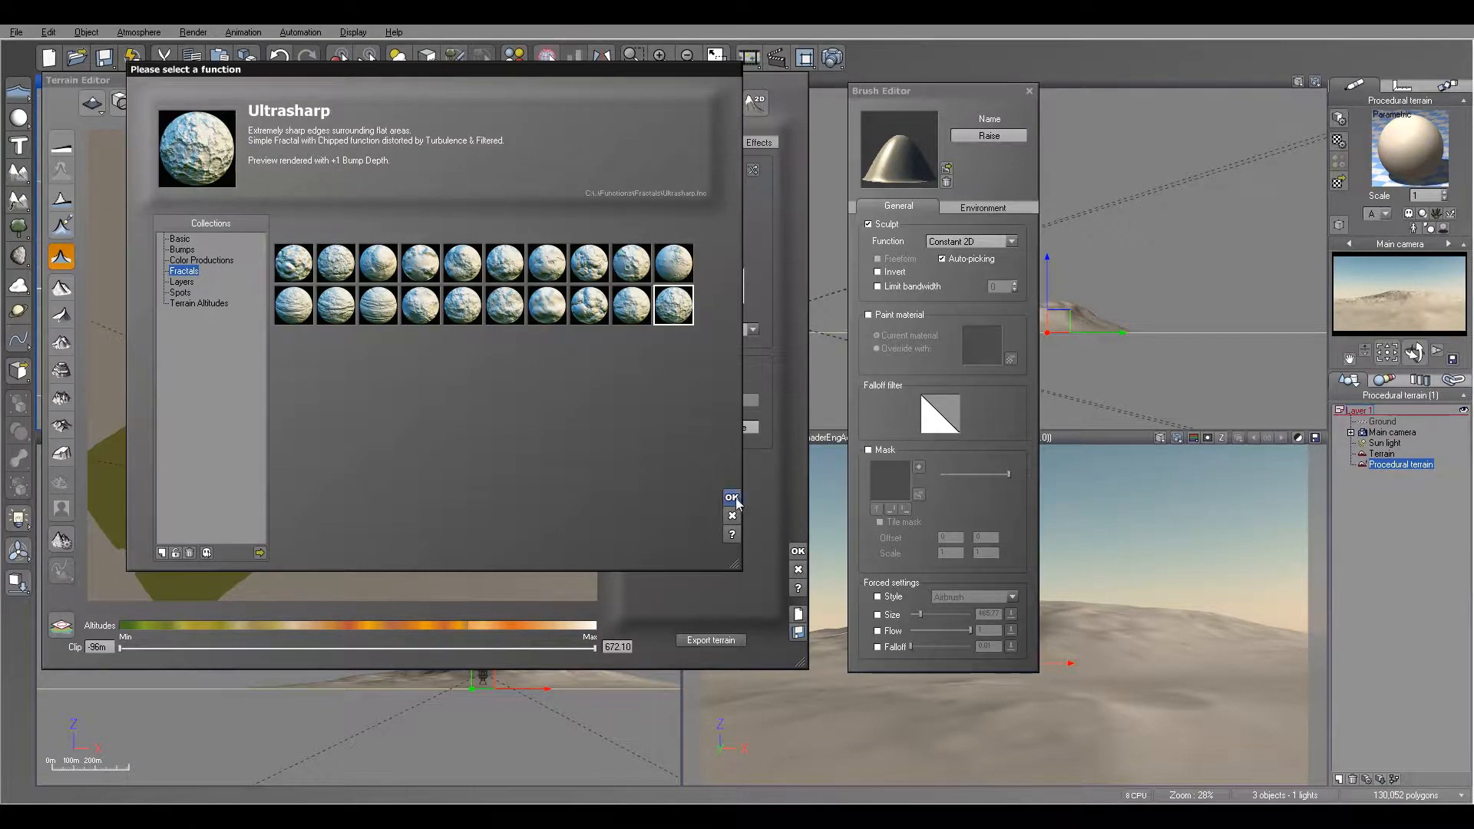
pyautogui.moveTo(481, 365); pyautogui.dragTo(354, 314, button='right')
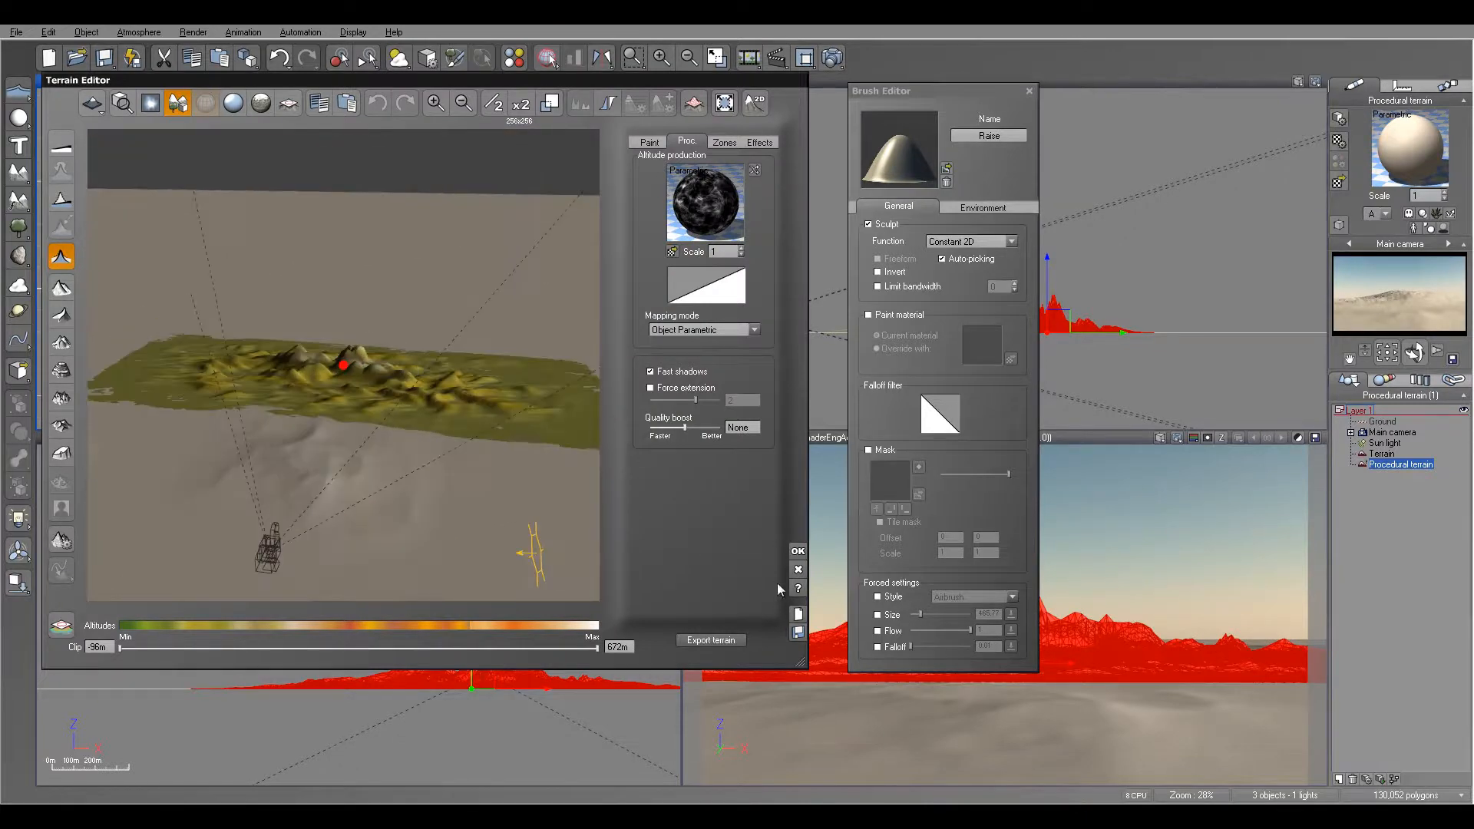
pyautogui.click(798, 551)
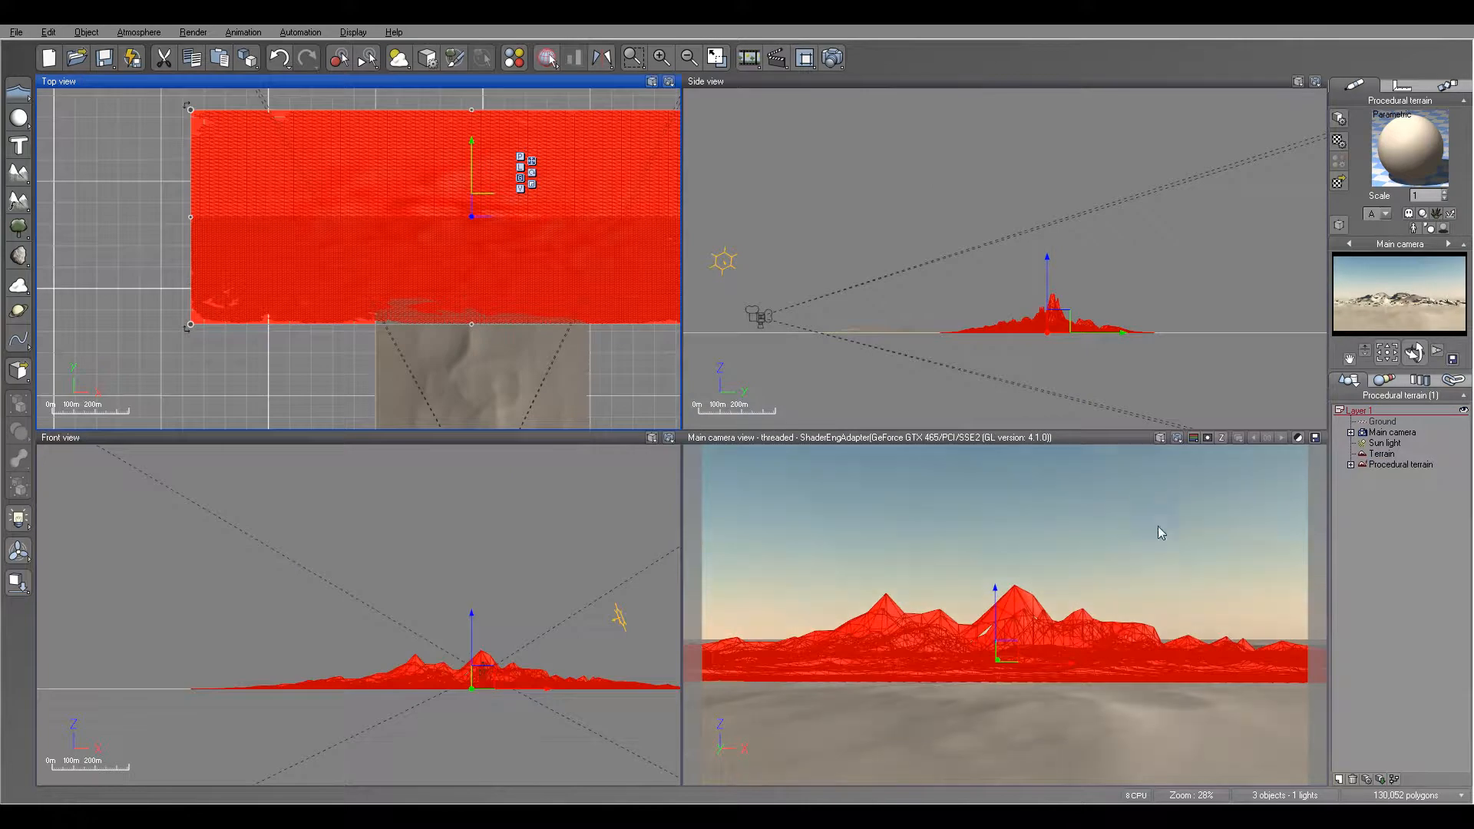
# Step: Shift the procedural terrain to the camera's left and place a duplicate of it farther back on the right
pyautogui.moveTo(416, 186); pyautogui.dragTo(457, 230, button='right')
pyautogui.moveTo(517, 243); pyautogui.dragTo(409, 230)
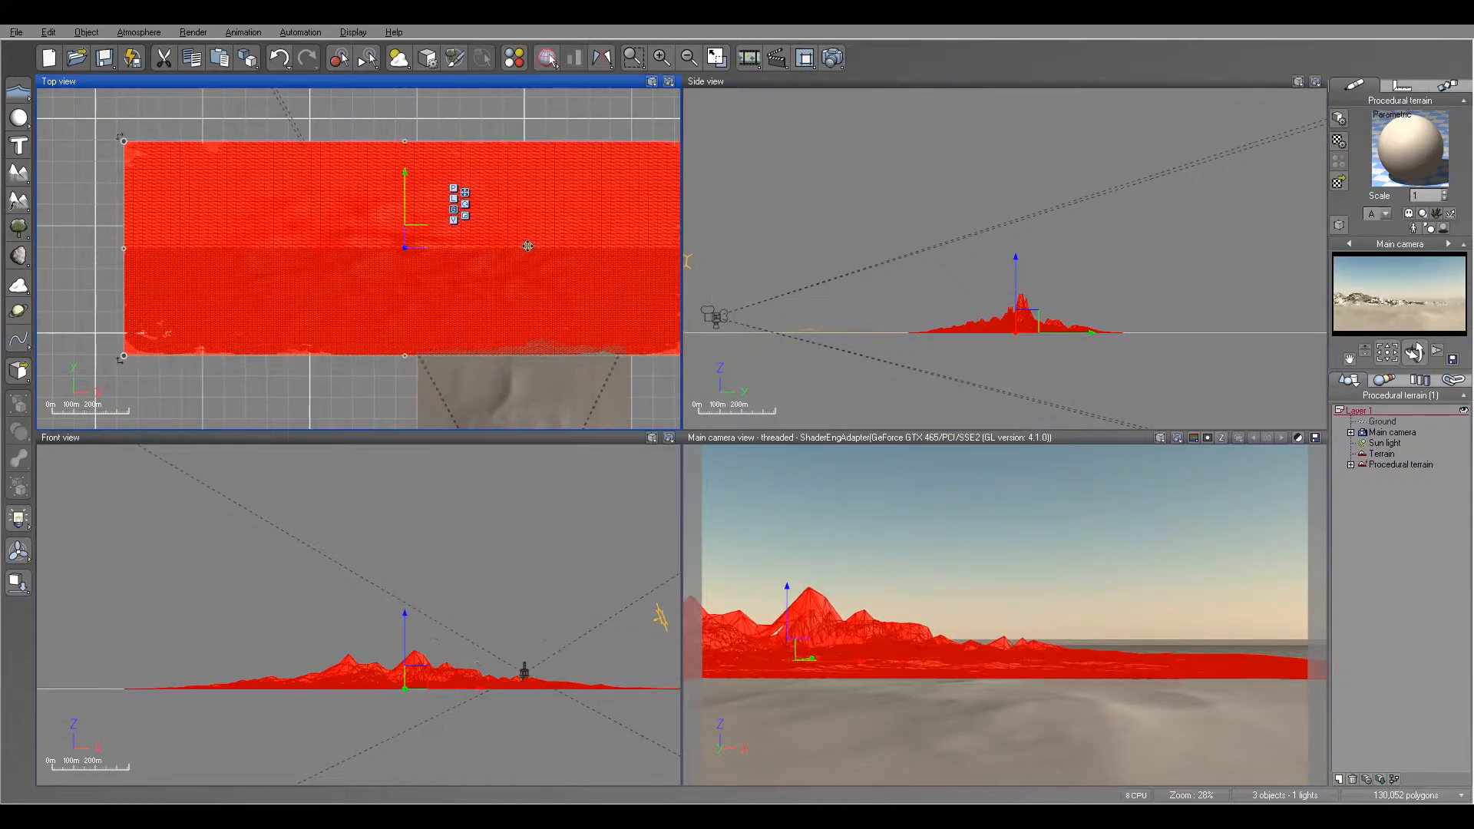
pyautogui.moveTo(418, 236); pyautogui.dragTo(645, 122)
pyautogui.moveTo(542, 172); pyautogui.dragTo(452, 288, button='right')
pyautogui.moveTo(552, 240); pyautogui.dragTo(581, 232)
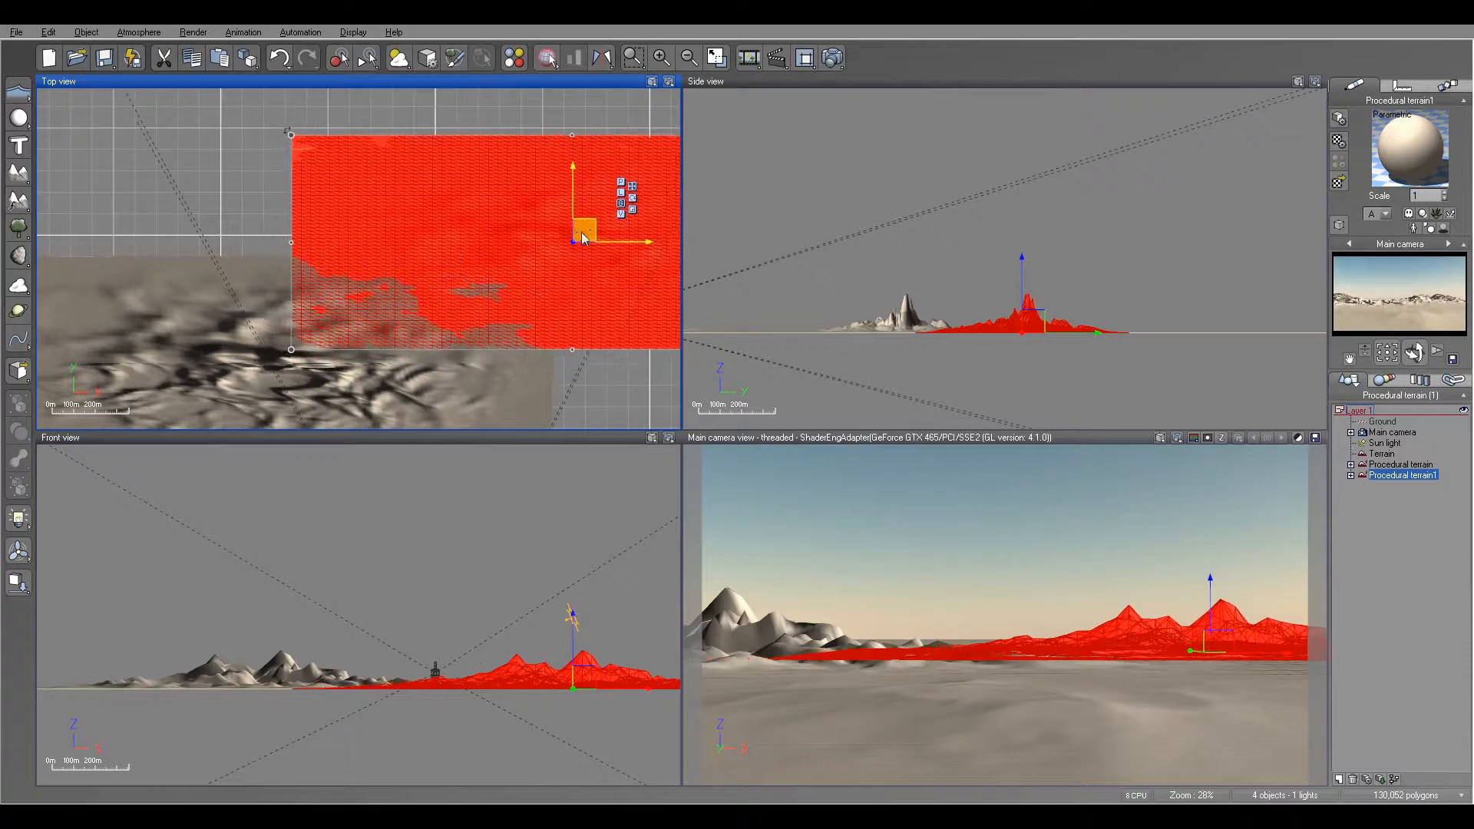
# Step: Select the original procedural terrain and nudge it slightly back toward the middle of the camera's view
pyautogui.moveTo(364, 372); pyautogui.dragTo(393, 198, button='right')
pyautogui.click(359, 208)
pyautogui.moveTo(320, 181); pyautogui.dragTo(345, 185)
# Step: Rotate the duplicated procedural terrain counterclockwise in plan so it runs diagonally away from the camera, and adjust its position
pyautogui.moveTo(567, 115); pyautogui.dragTo(470, 278, button='right')
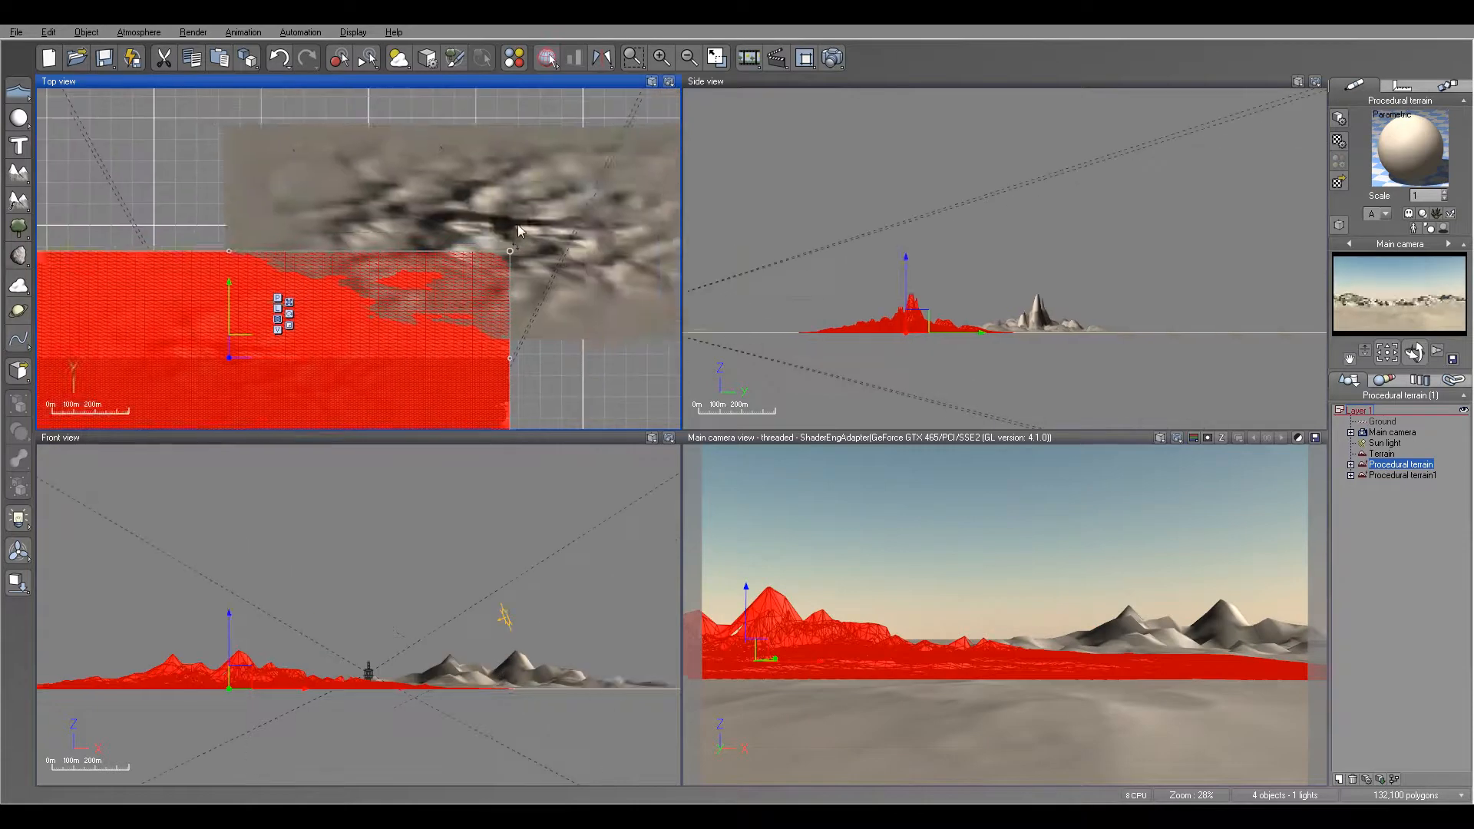
pyautogui.click(595, 230)
pyautogui.moveTo(596, 230); pyautogui.dragTo(413, 205, button='right')
pyautogui.moveTo(603, 323); pyautogui.dragTo(643, 175)
pyautogui.moveTo(337, 192); pyautogui.dragTo(374, 169)
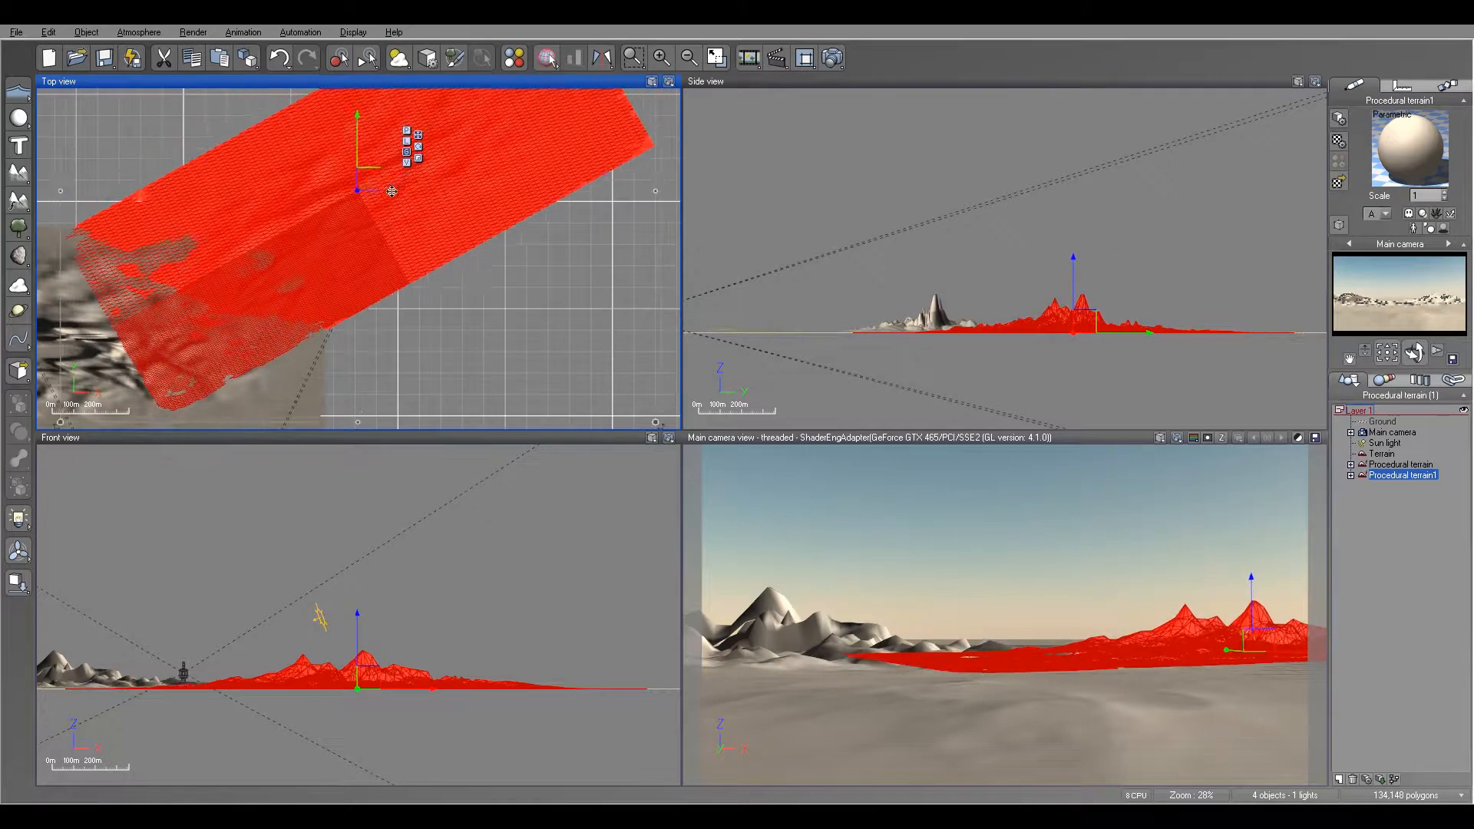
# Step: Rotate the original procedural terrain clockwise in plan so the two ranges form a V shape
pyautogui.moveTo(175, 309); pyautogui.dragTo(495, 157, button='right')
pyautogui.click(242, 185)
pyautogui.moveTo(653, 297); pyautogui.dragTo(588, 378)
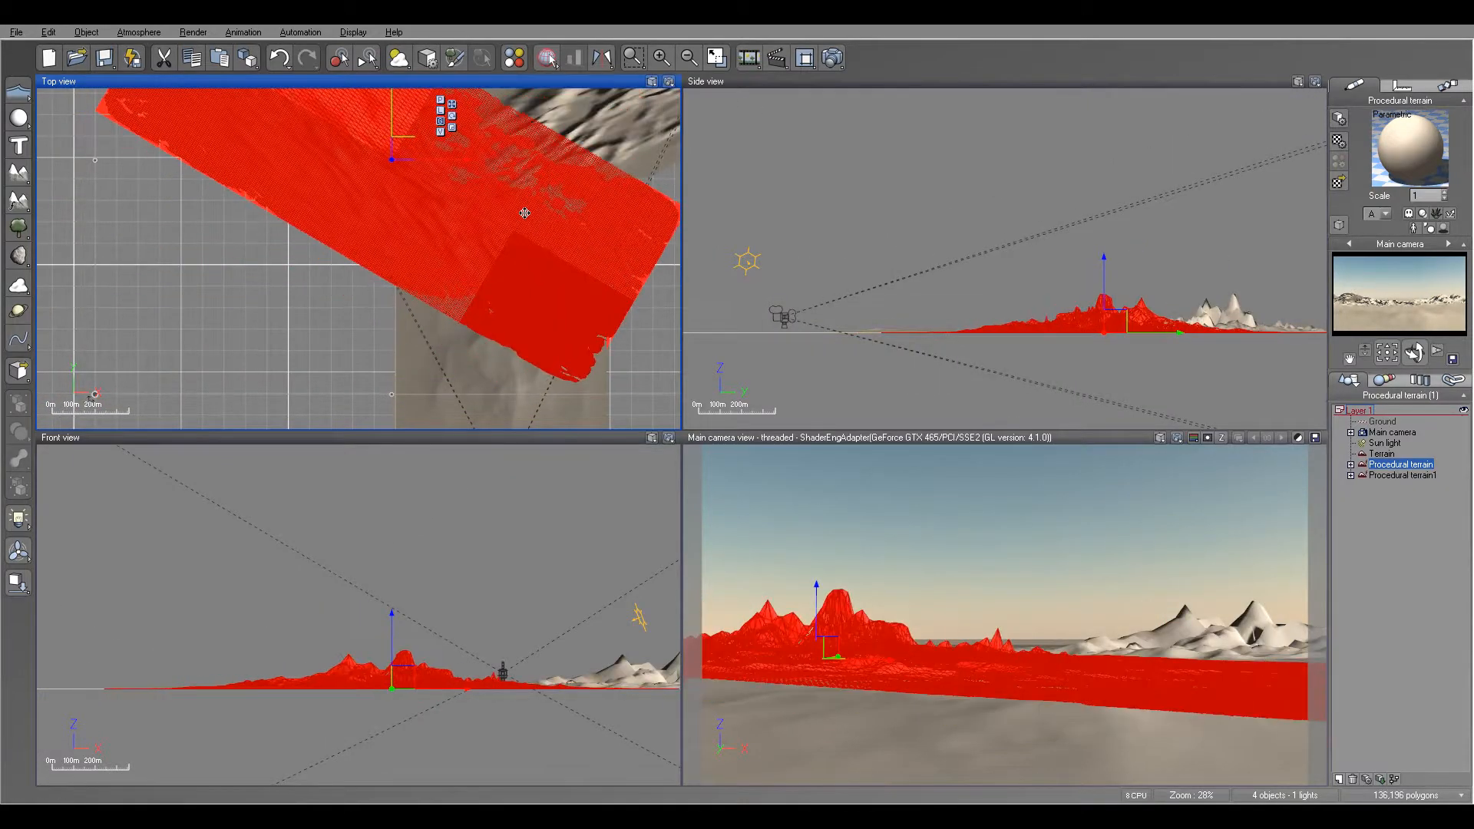
# Step: Duplicate the right-hand procedural terrain and move the copy far behind the other two mountain ranges
pyautogui.moveTo(635, 216); pyautogui.dragTo(536, 392, button='right')
pyautogui.click(583, 275)
pyautogui.scroll(-4, 591, 254)
pyautogui.moveTo(606, 201); pyautogui.dragTo(476, 302, button='right')
pyautogui.hotkey('ctrl', 'd')
pyautogui.moveTo(475, 301); pyautogui.dragTo(394, 142)
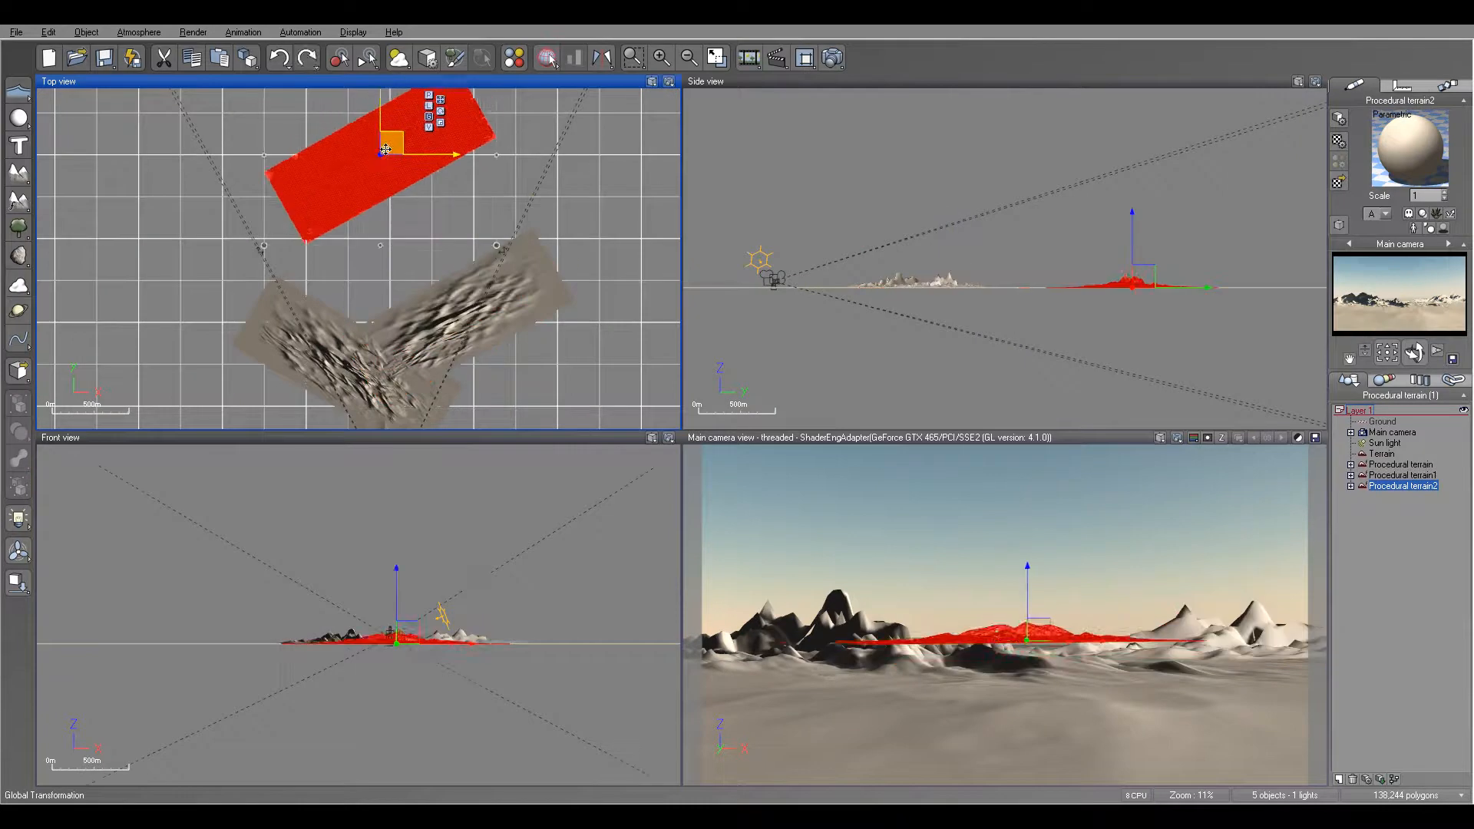
# Step: Enlarge the rear procedural terrain and rotate it so it lies nearly square across the camera's view
pyautogui.moveTo(492, 250); pyautogui.dragTo(545, 292)
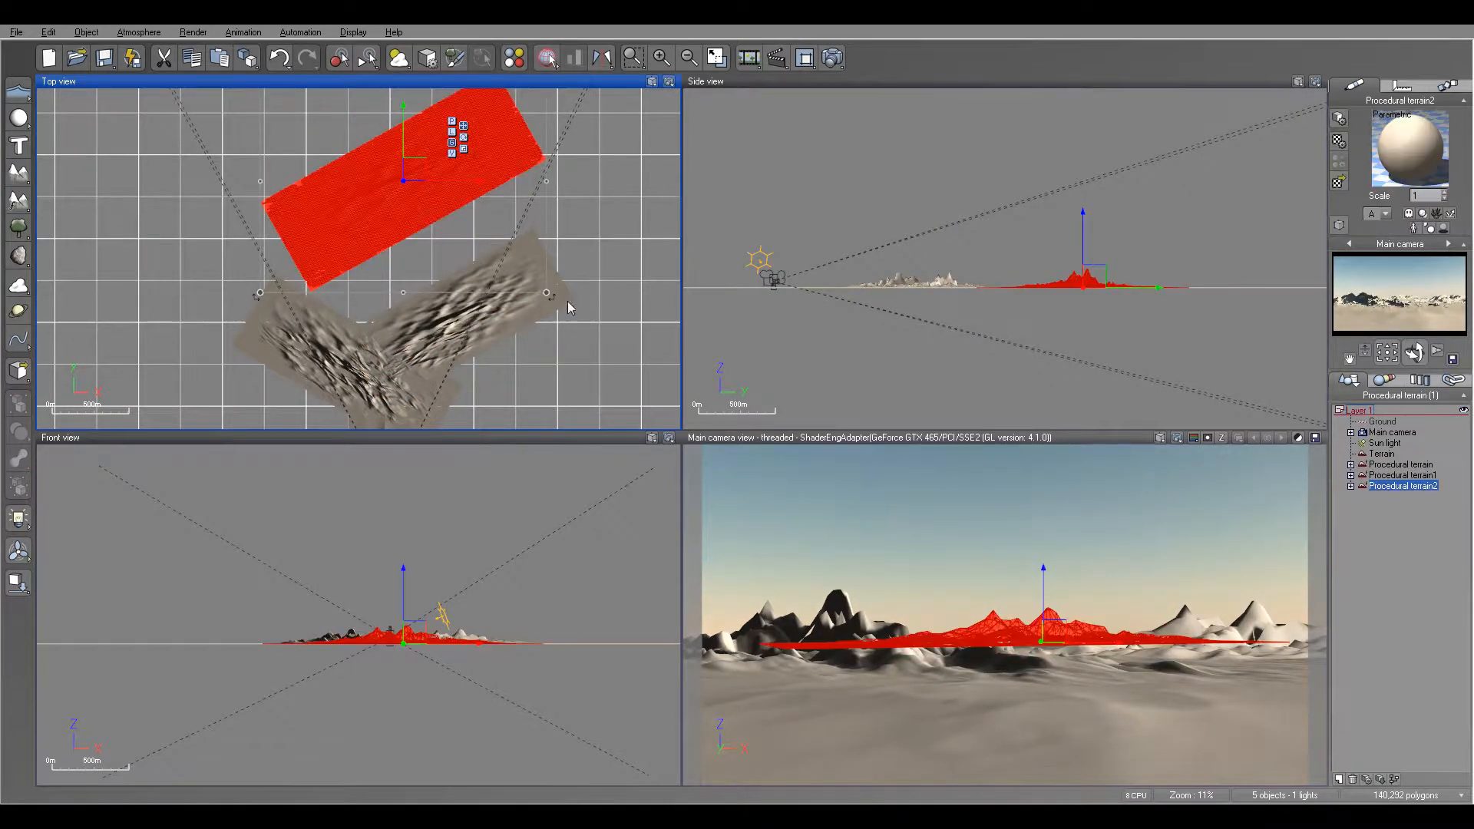
pyautogui.moveTo(556, 299); pyautogui.dragTo(472, 357)
pyautogui.moveTo(412, 166)
pyautogui.mouseDown()
pyautogui.moveTo(369, 165)
pyautogui.moveTo(375, 178)
pyautogui.moveTo(400, 158)
pyautogui.mouseUp()
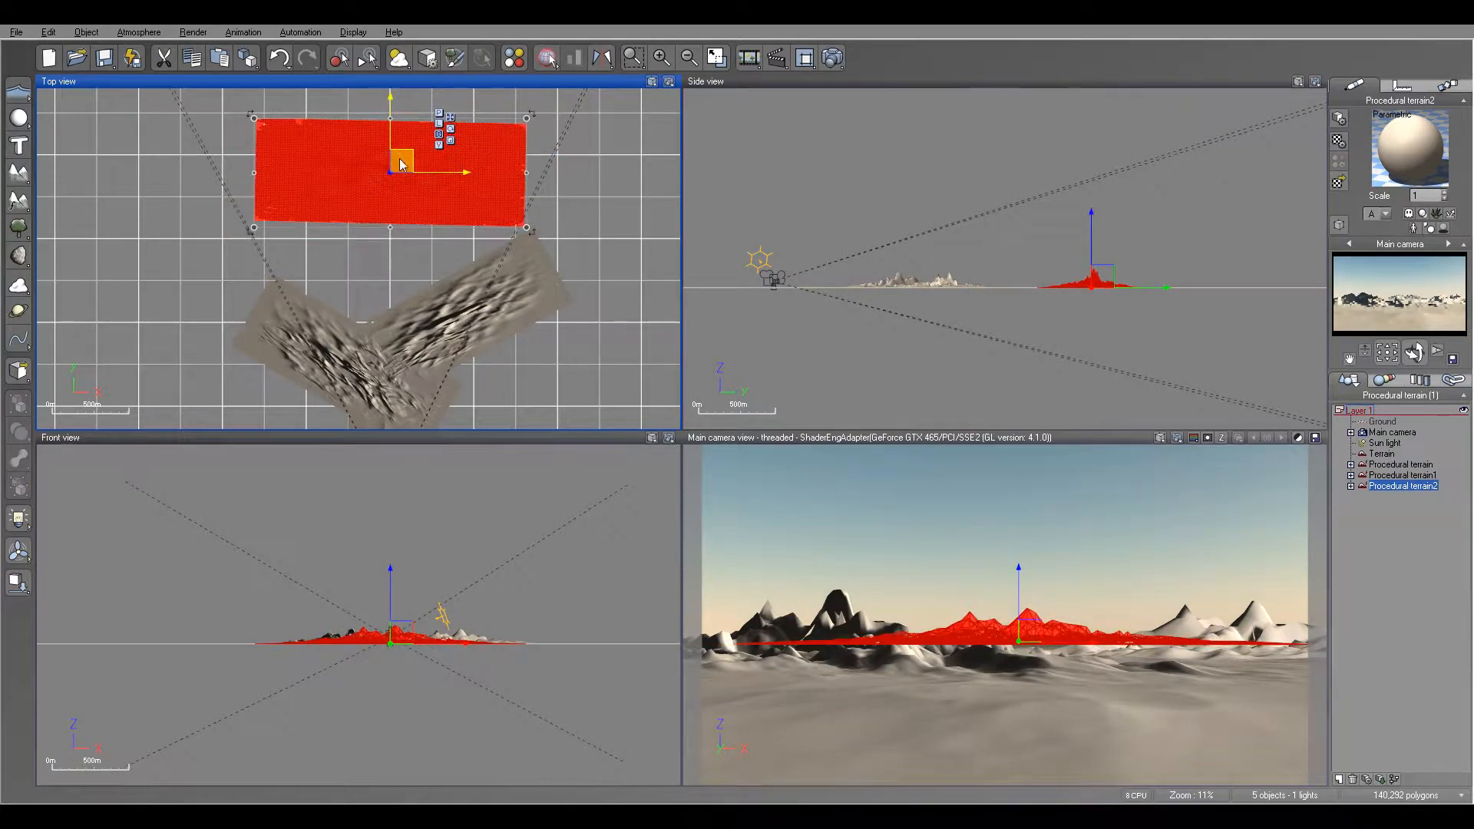
# Step: Stretch the rear procedural terrain in depth and position it centrally, just behind the two front ranges
pyautogui.moveTo(390, 227); pyautogui.dragTo(375, 375)
pyautogui.moveTo(431, 244); pyautogui.dragTo(414, 330, button='right')
pyautogui.moveTo(375, 205); pyautogui.dragTo(384, 147)
pyautogui.moveTo(442, 258); pyautogui.dragTo(369, 244)
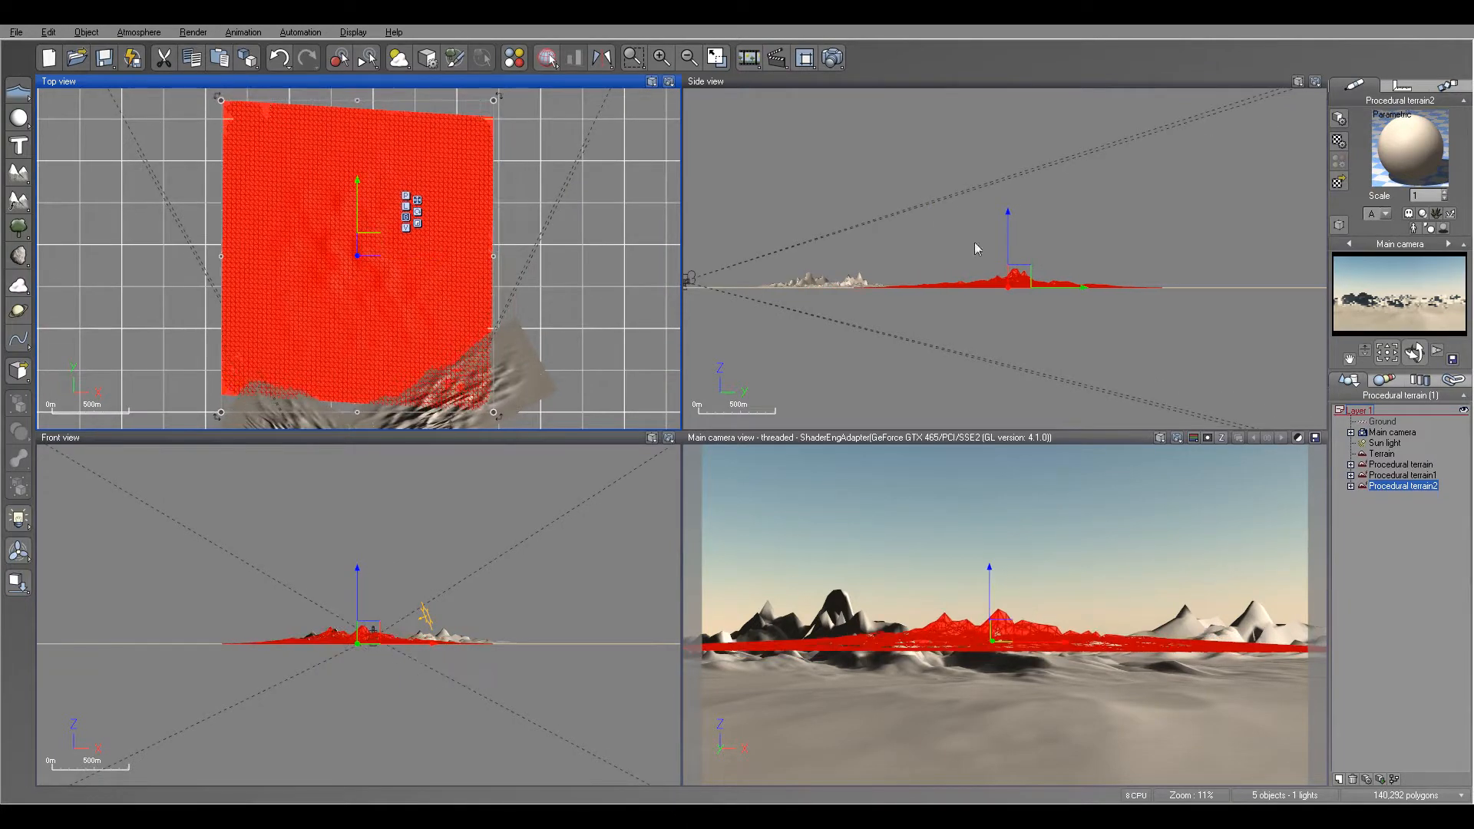
# Step: Render the scene to review the three mountain ranges, and close the finished render
pyautogui.click(831, 56)
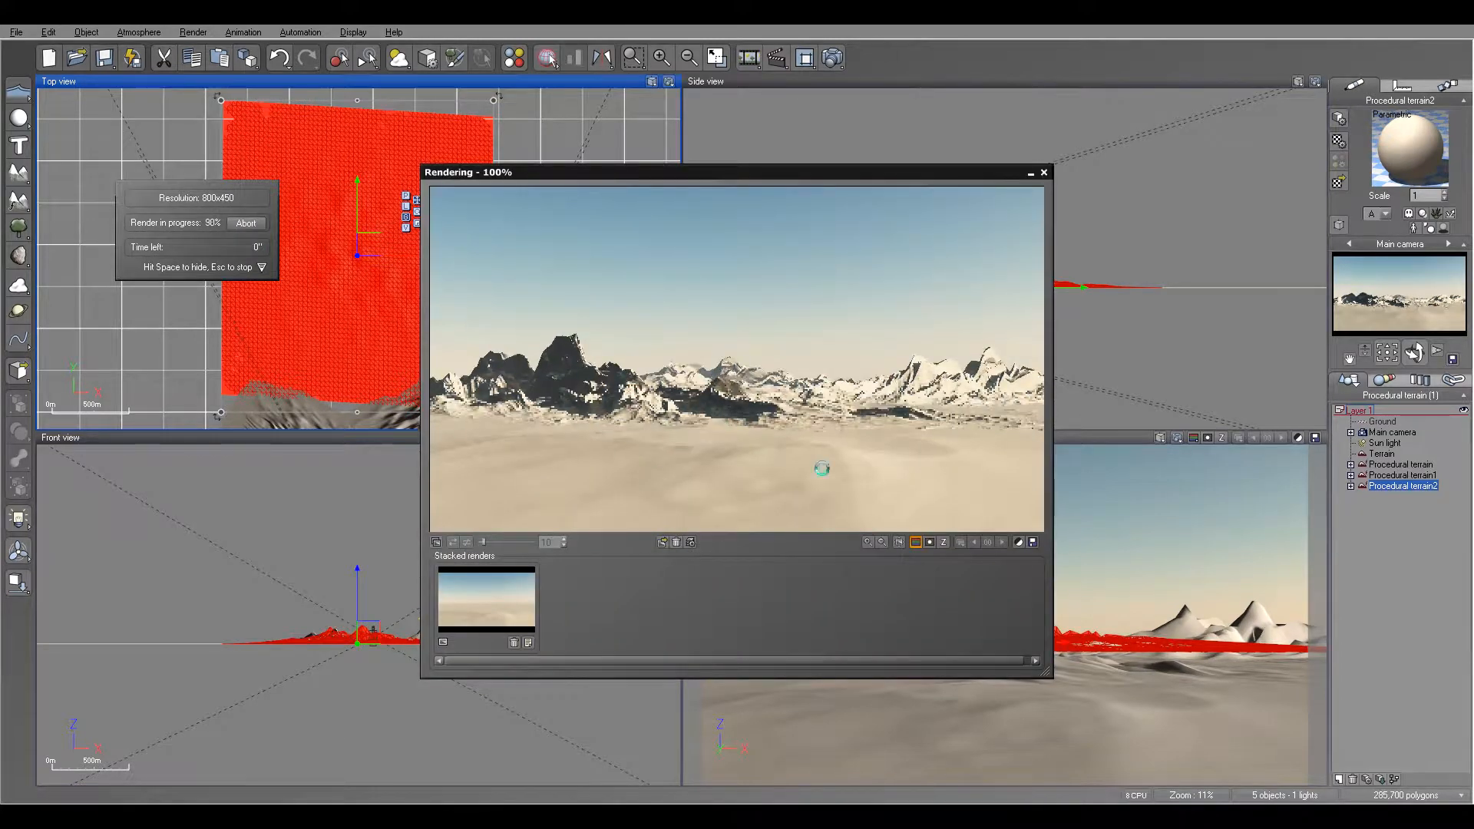
pyautogui.click(830, 499)
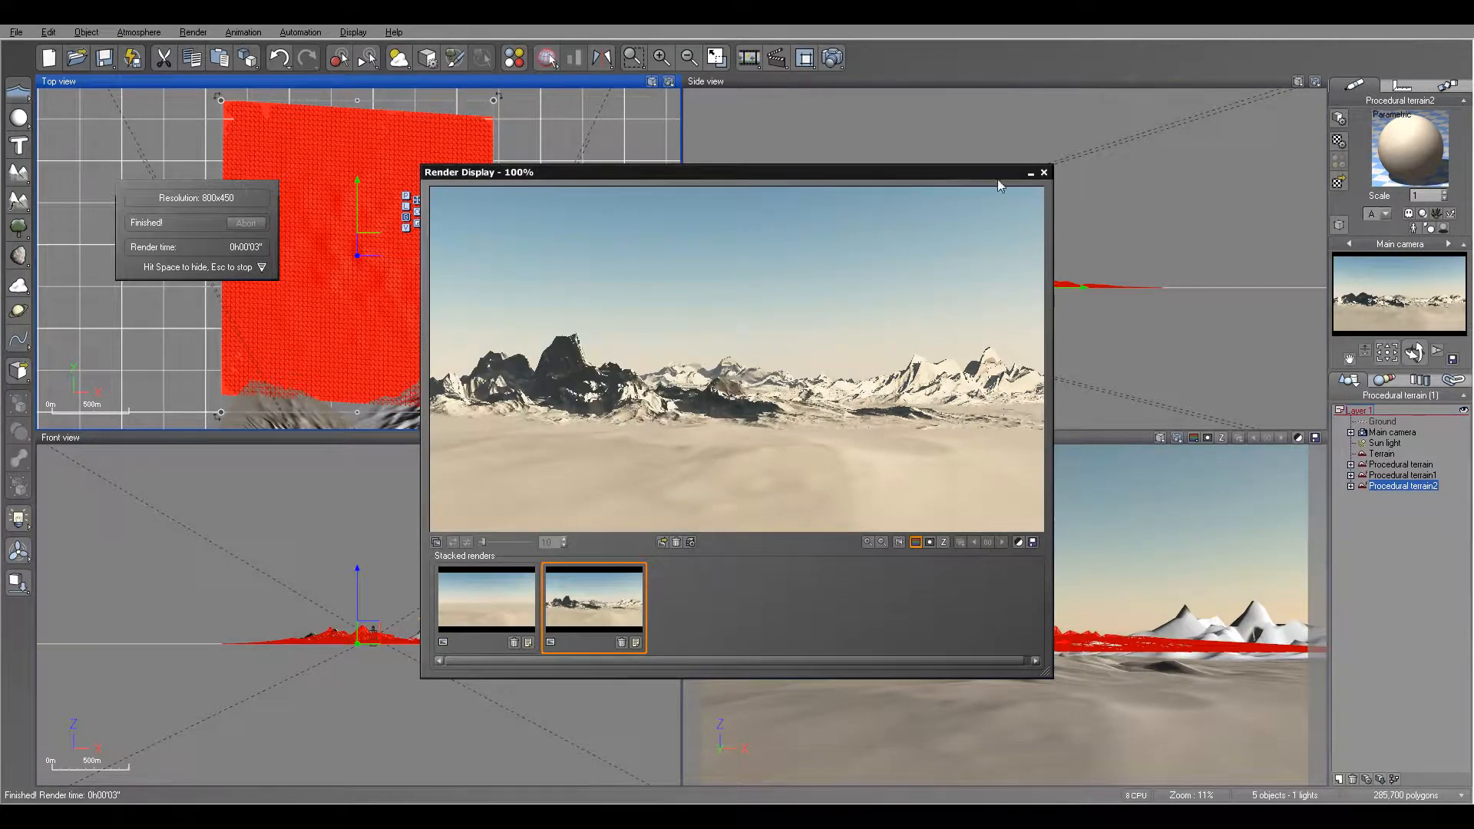
pyautogui.click(1043, 172)
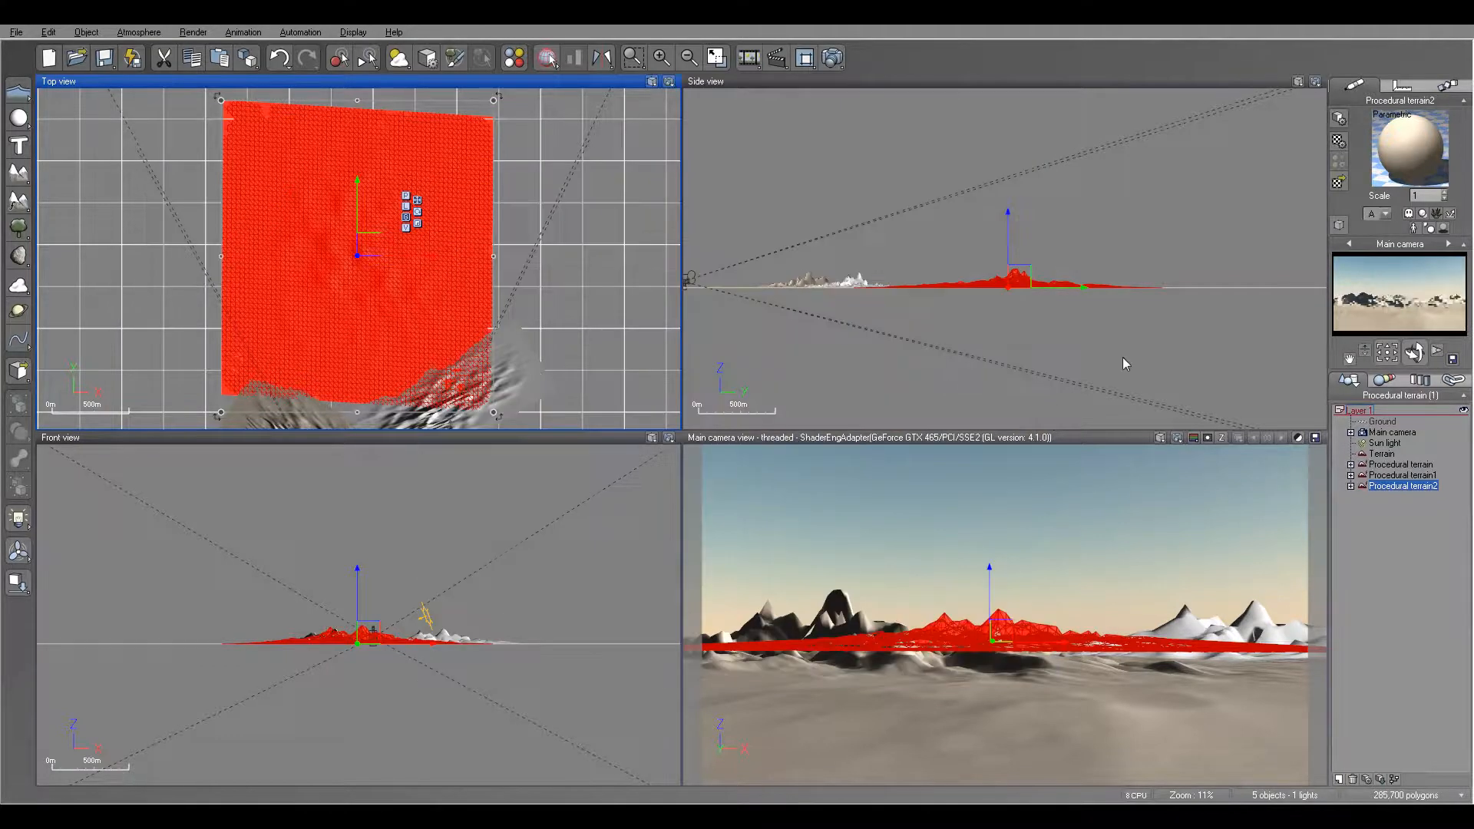
# Step: Tilt the main camera slightly upward so the horizon sits lower and more sky is in frame
pyautogui.click(1388, 432)
pyautogui.moveTo(1413, 350); pyautogui.dragTo(1415, 320)
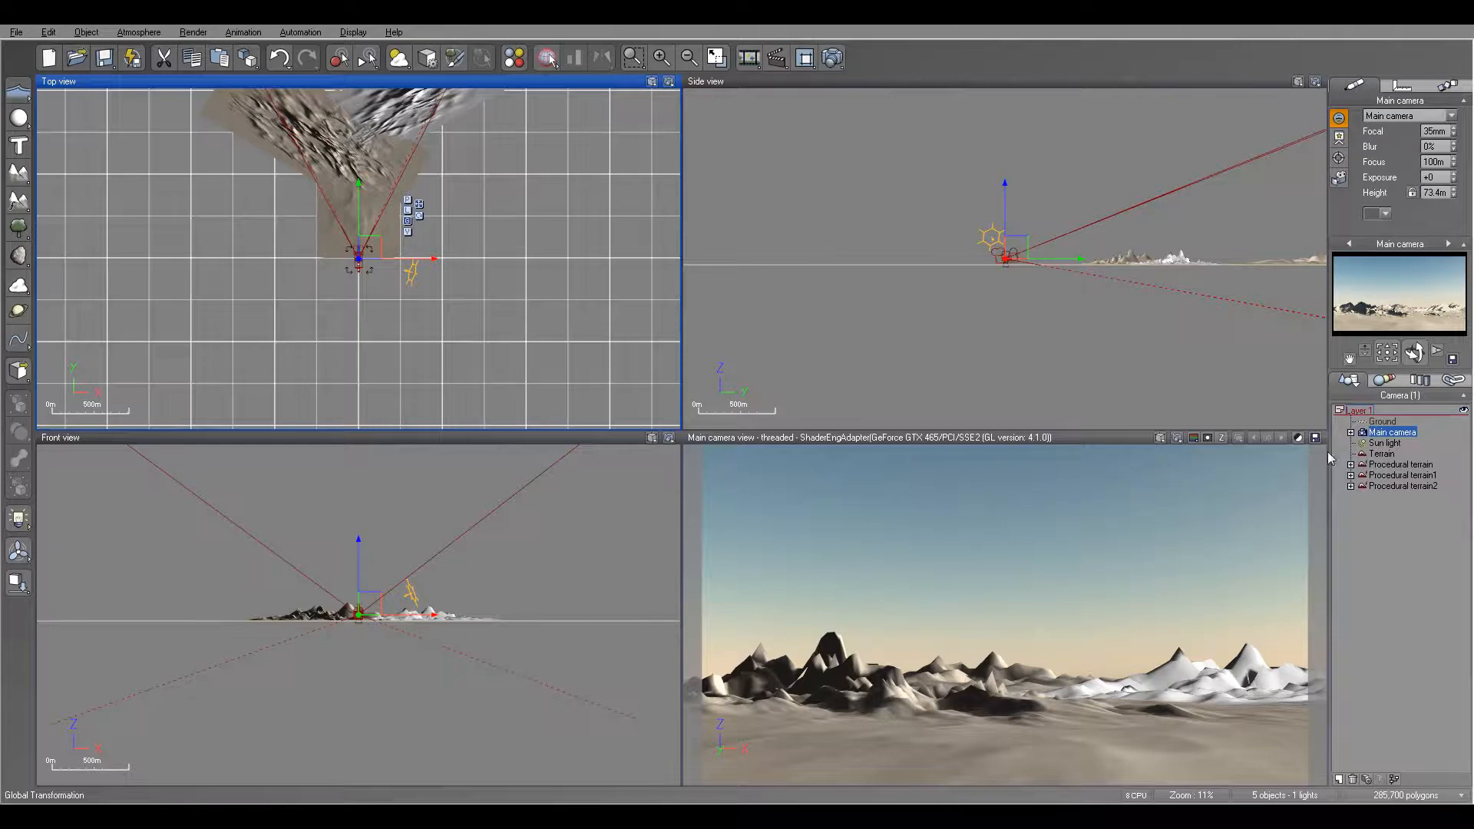
# Step: Assign the Red brown yellow color map from Rocks and Grass to the foreground terrain material's color production
pyautogui.click(1383, 454)
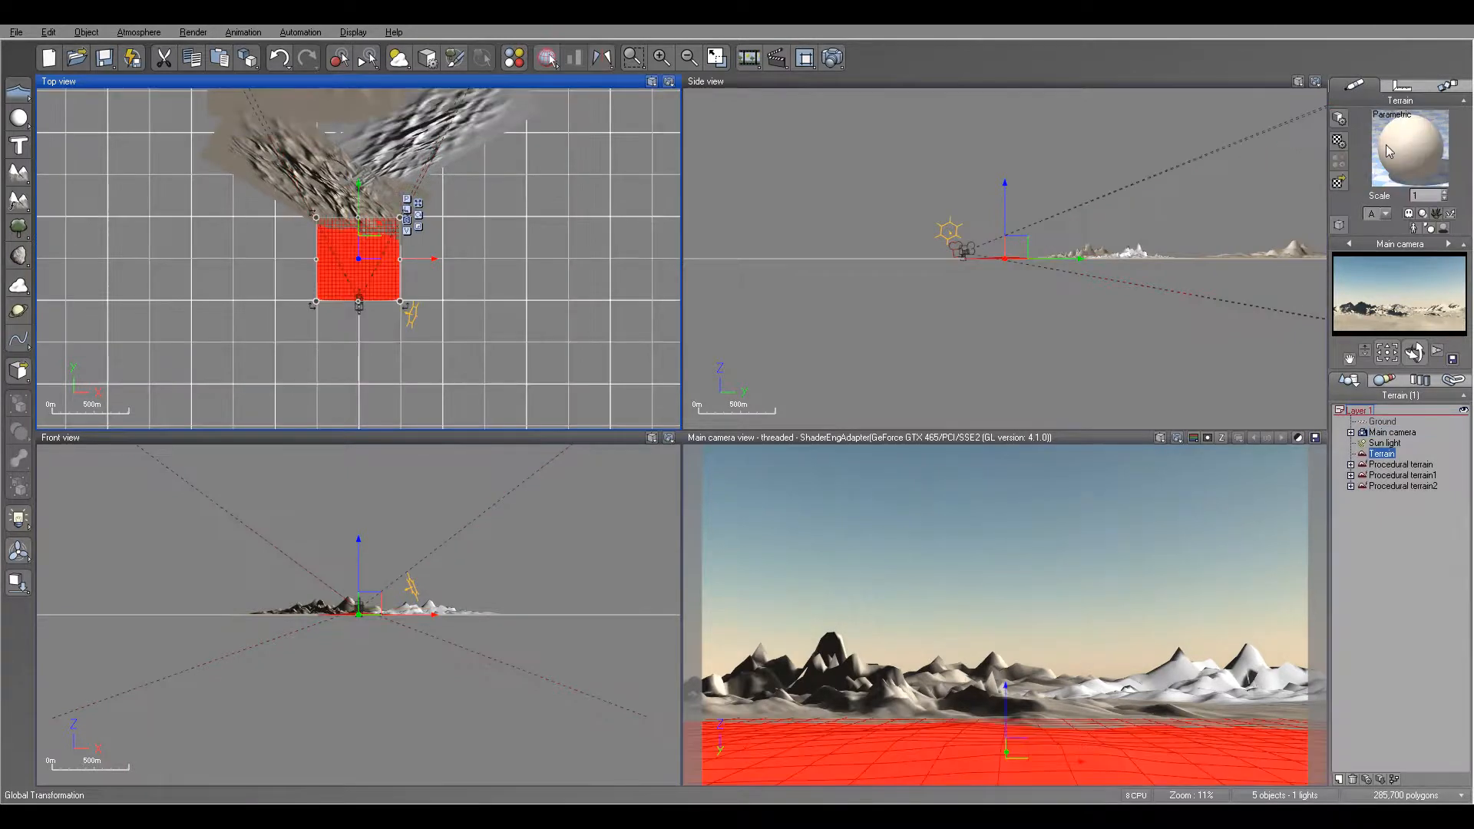
pyautogui.doubleClick(1389, 151)
pyautogui.moveTo(786, 173); pyautogui.dragTo(783, 135)
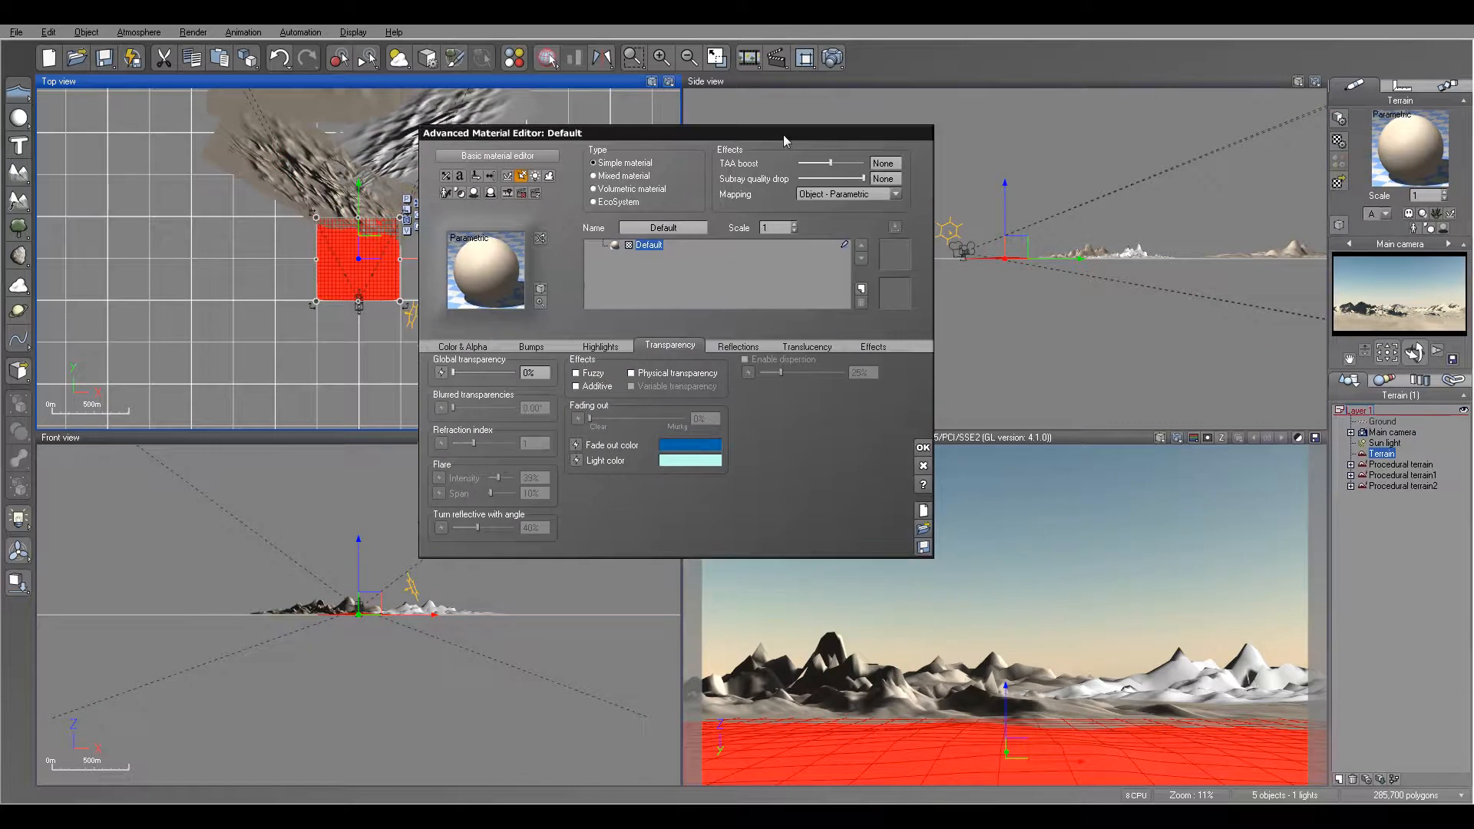
pyautogui.click(459, 346)
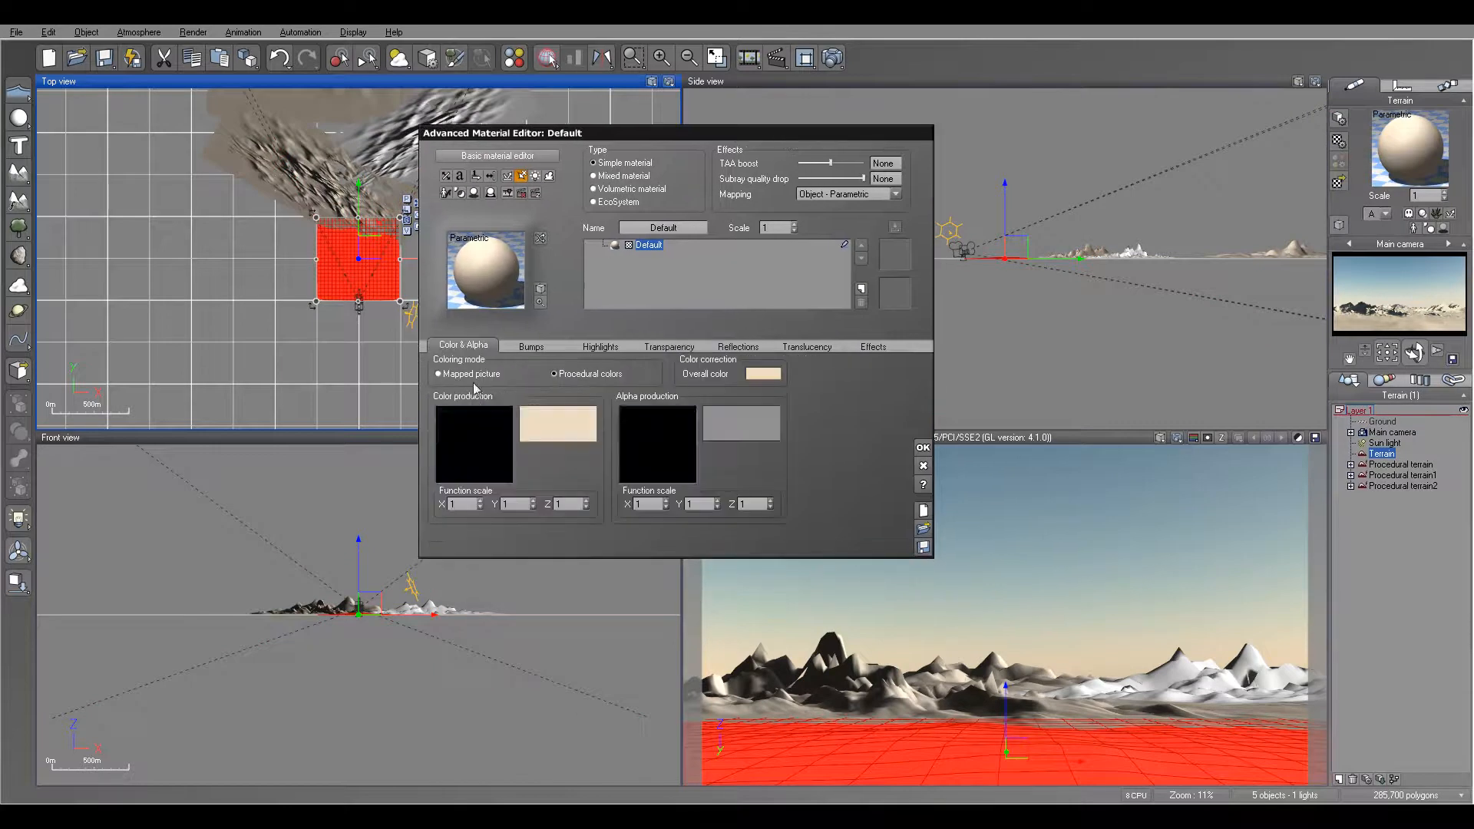
pyautogui.doubleClick(550, 425)
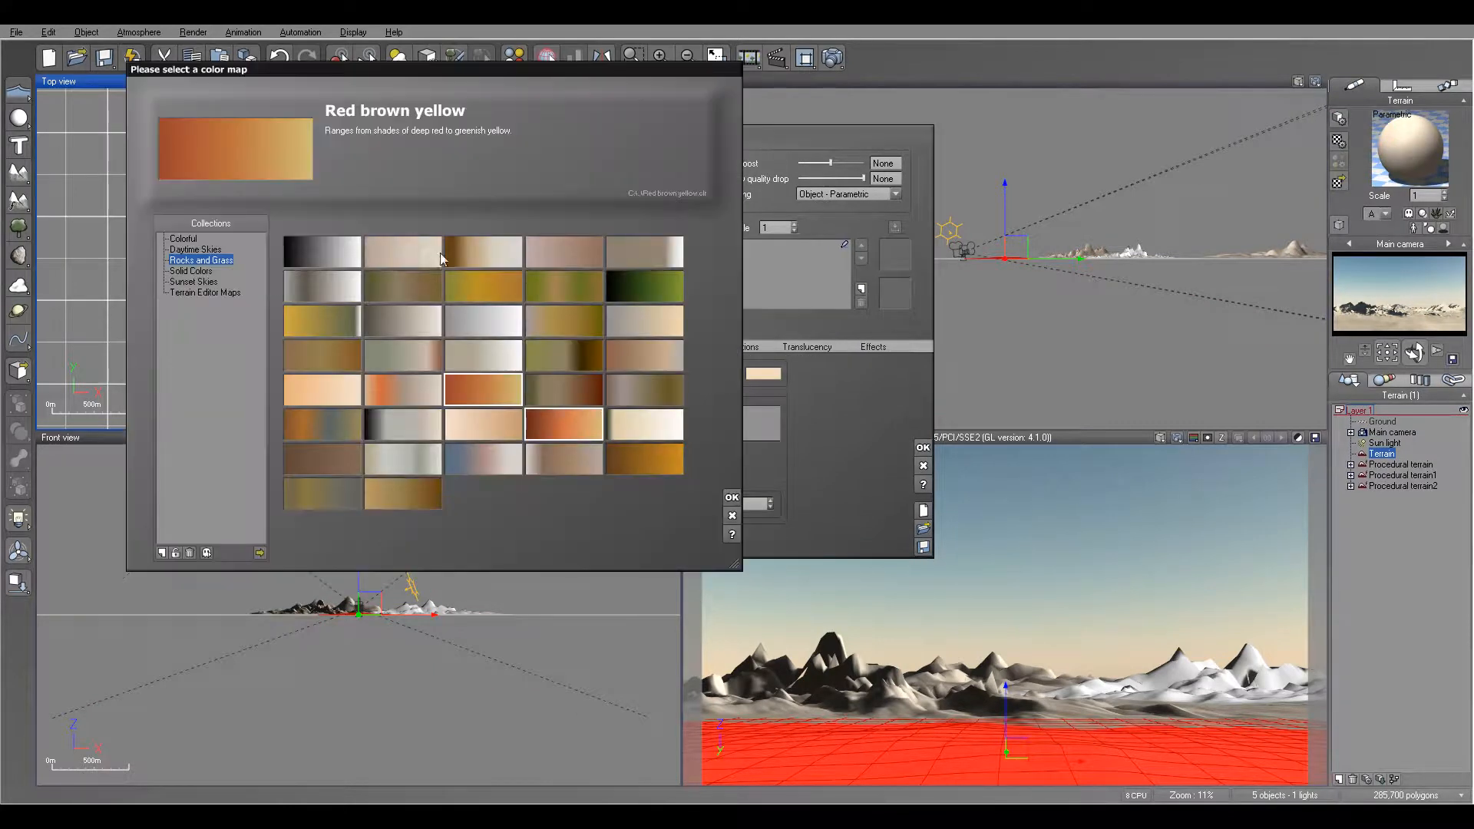
pyautogui.press('Return')
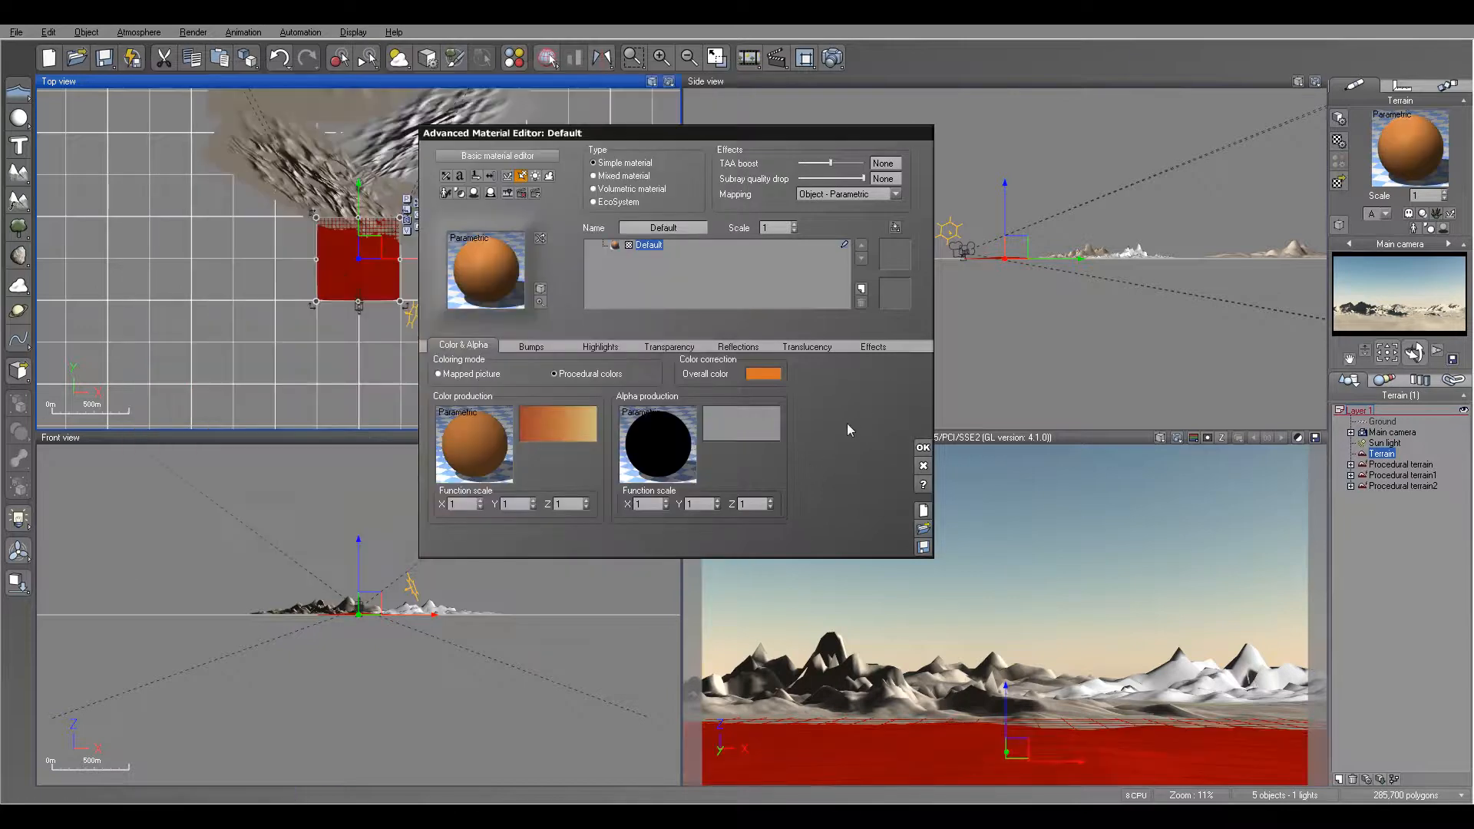
# Step: In the foreground material's color function, replace the constant number with a Value Perlin noise node scaled to about 0.69
pyautogui.rightClick(491, 459)
pyautogui.click(530, 464)
pyautogui.moveTo(606, 397); pyautogui.dragTo(636, 338)
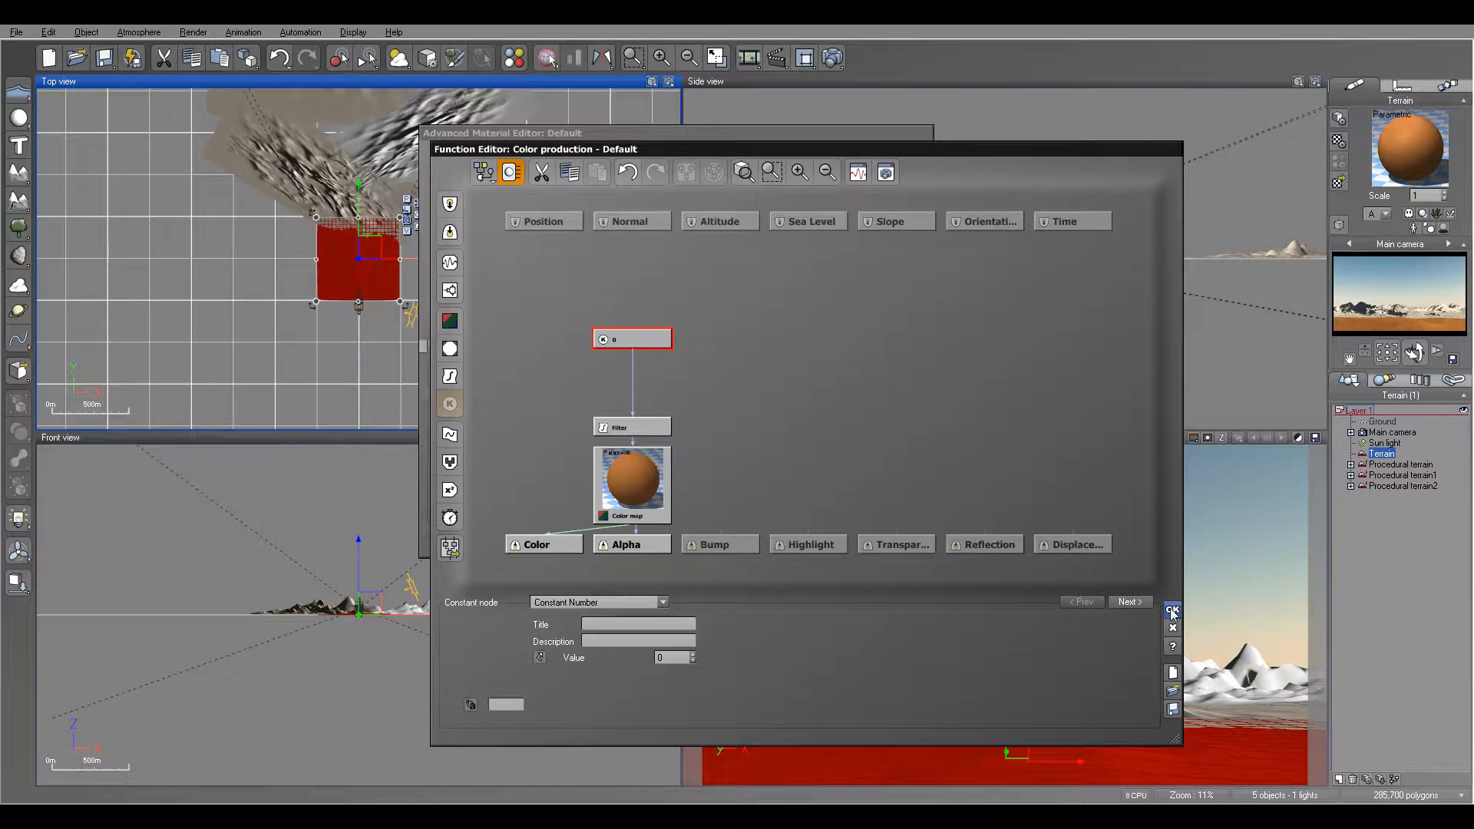
pyautogui.click(449, 261)
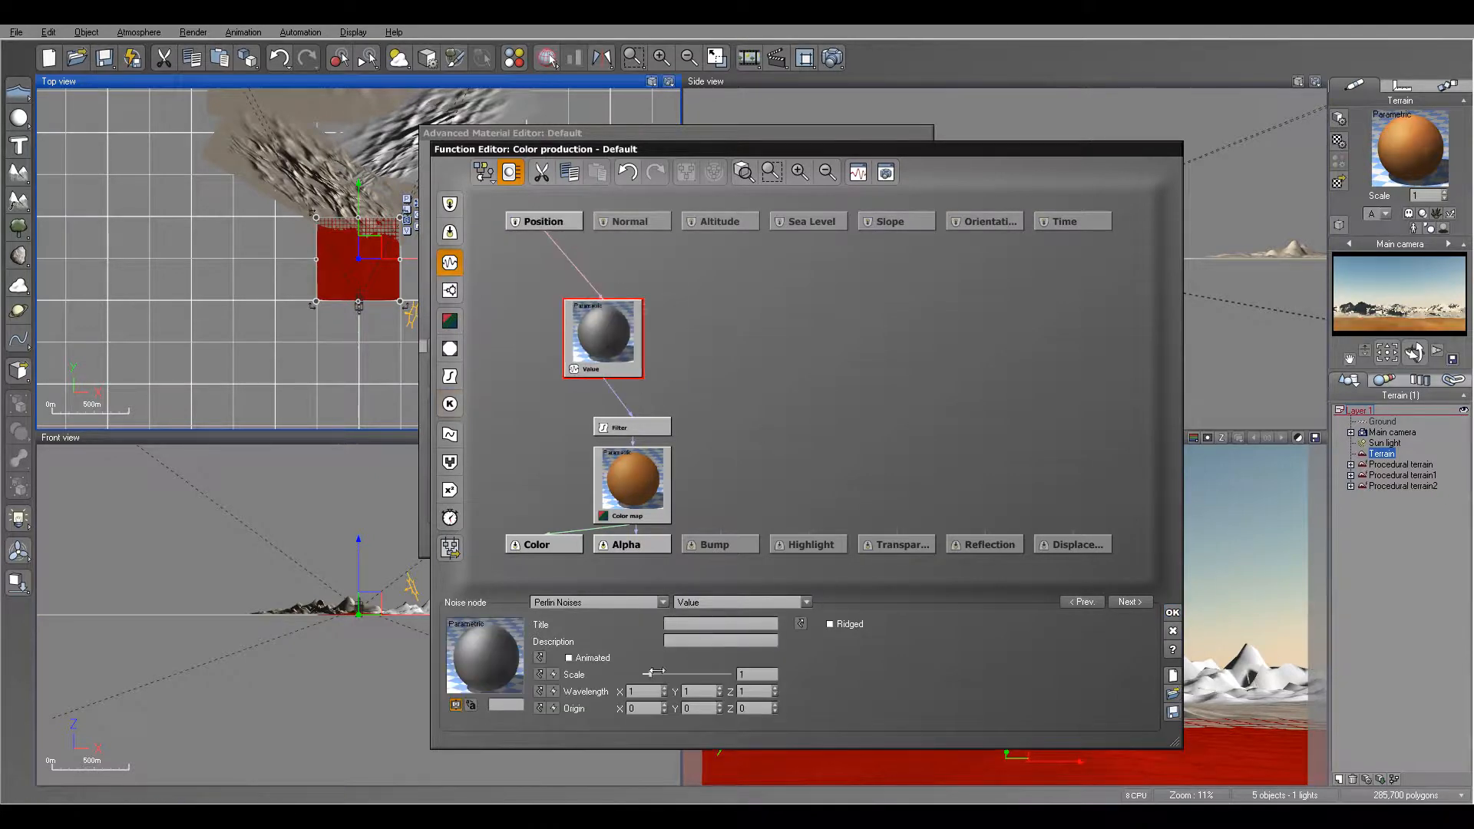
pyautogui.moveTo(649, 674); pyautogui.dragTo(652, 674)
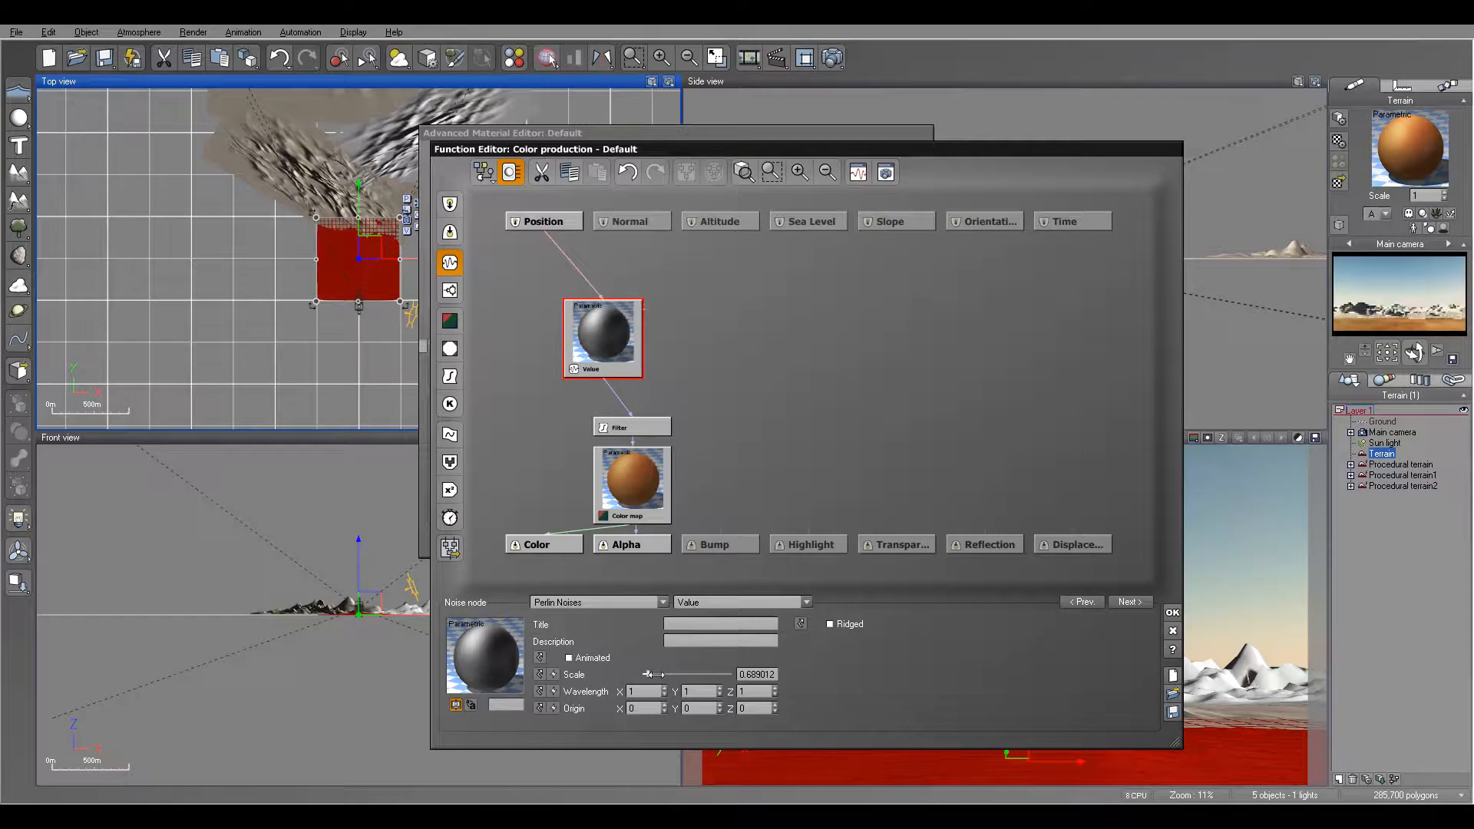
pyautogui.click(1169, 612)
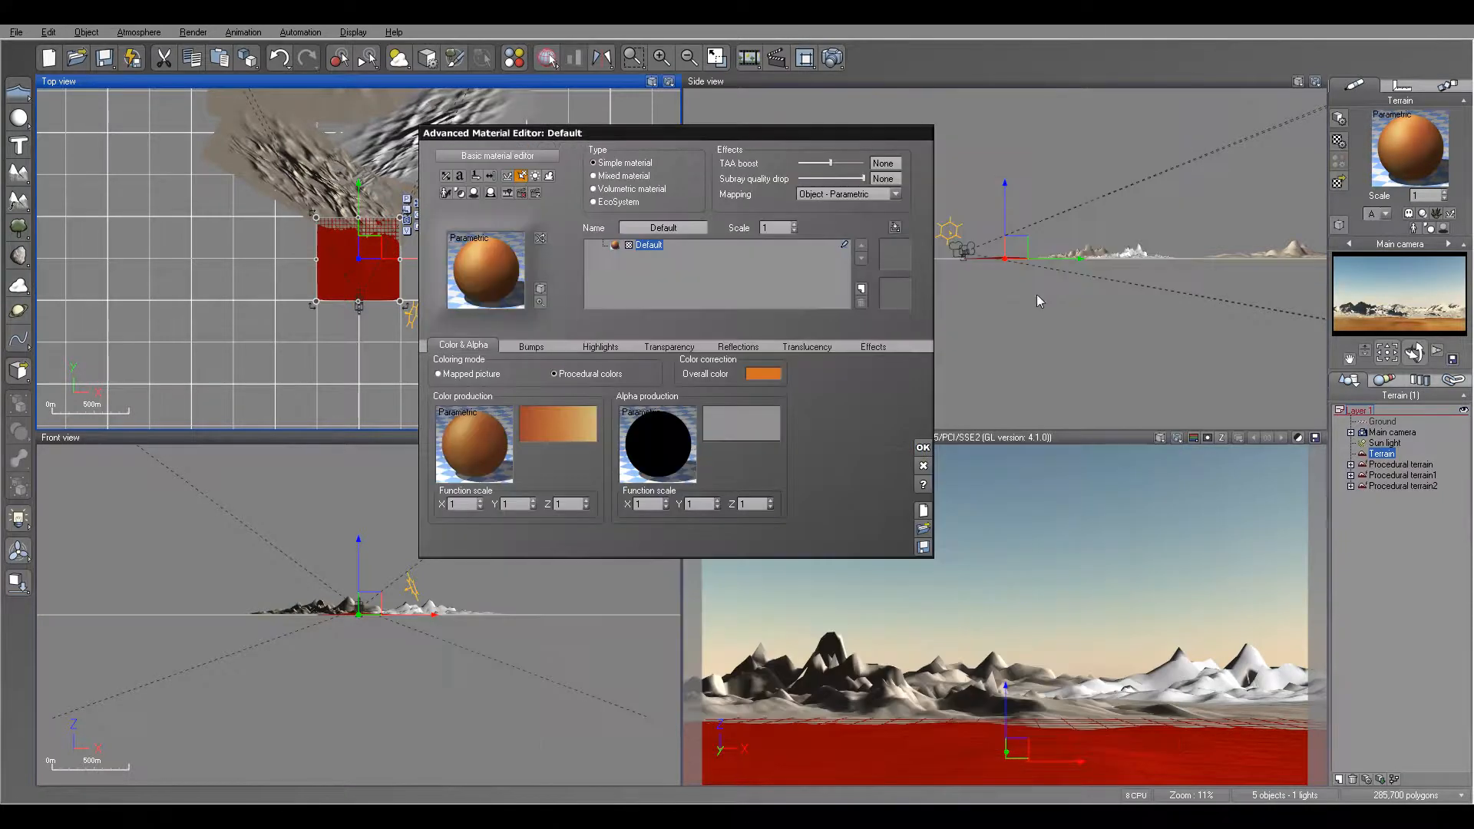
# Step: Render the scene to review the recolored foreground, close the render and accept the terrain material
pyautogui.click(834, 58)
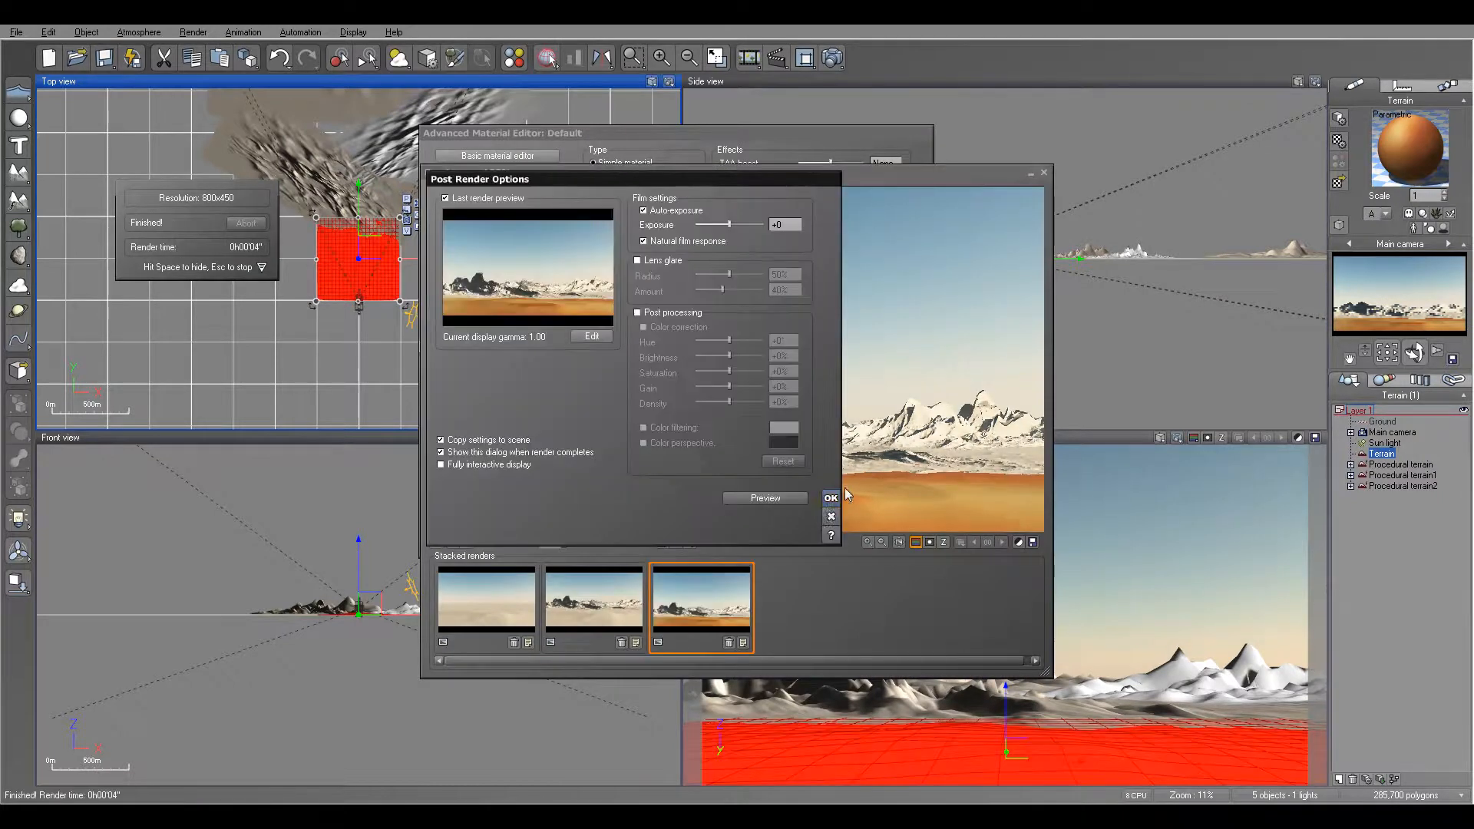
pyautogui.click(829, 500)
pyautogui.click(1044, 173)
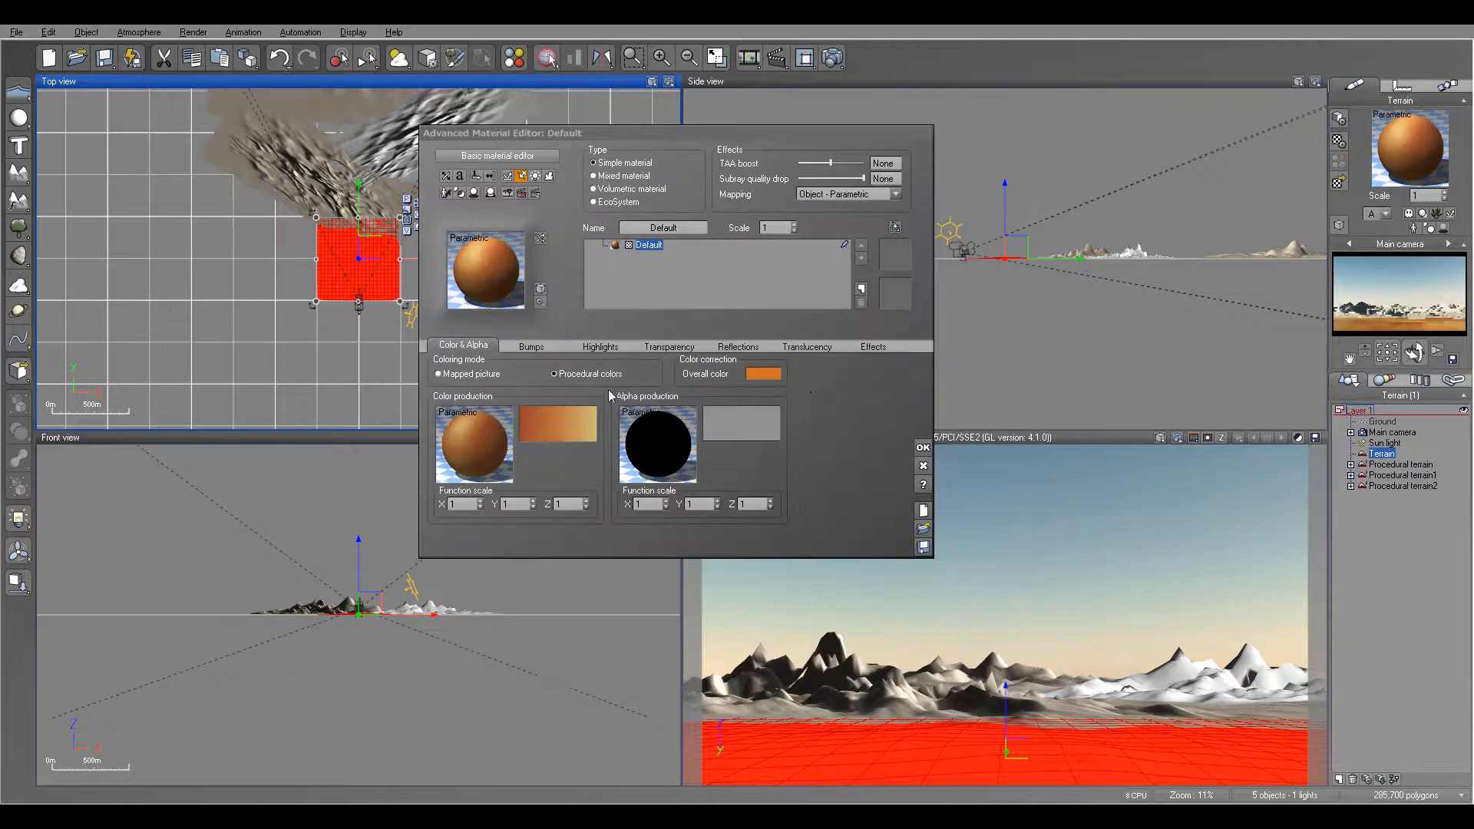
pyautogui.press('Return')
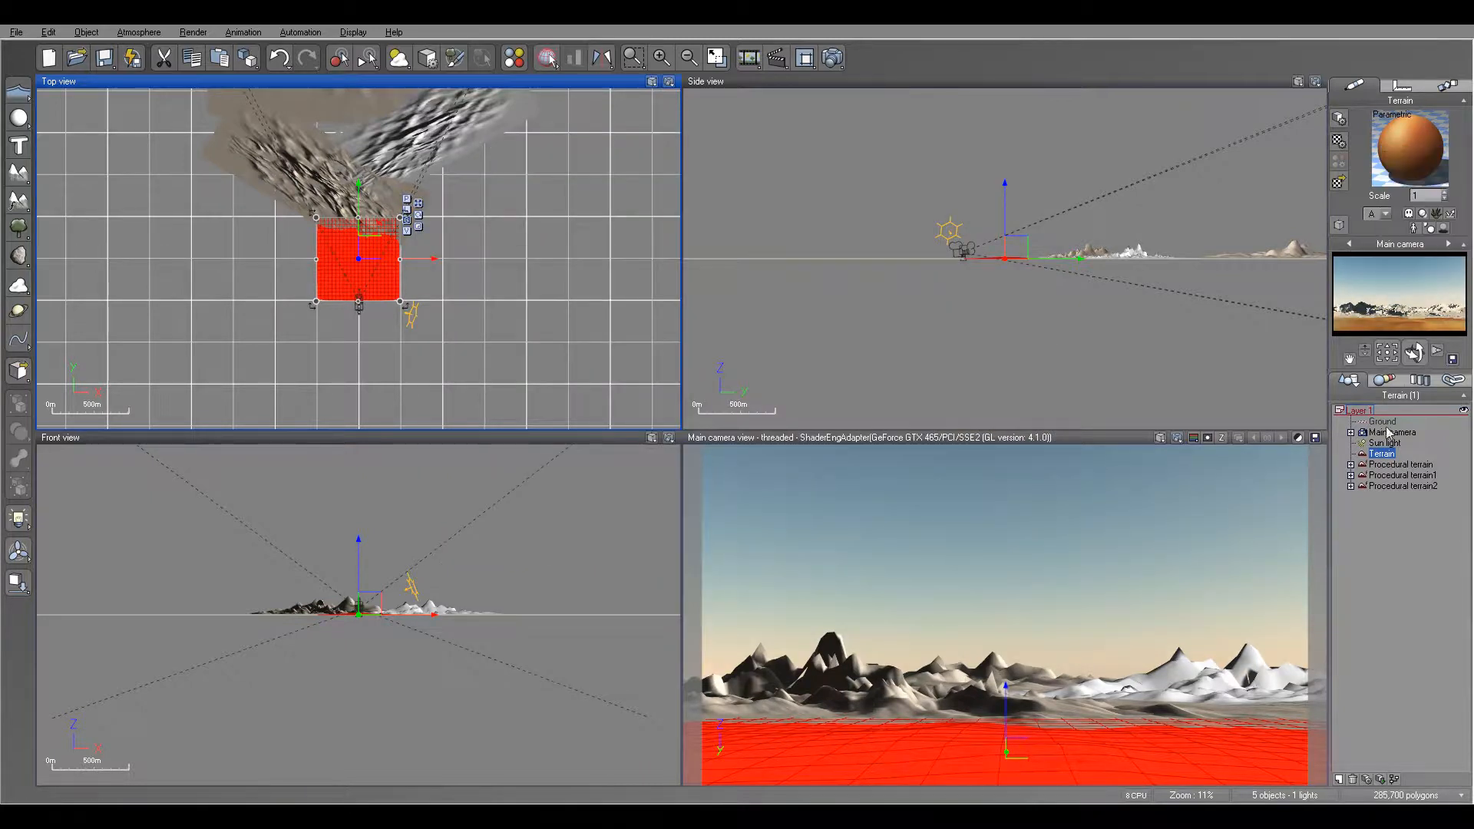
# Step: Paste the foreground terrain's material onto the ground plane and onto all three procedural terrains
pyautogui.click(1381, 421)
pyautogui.rightClick(1384, 139)
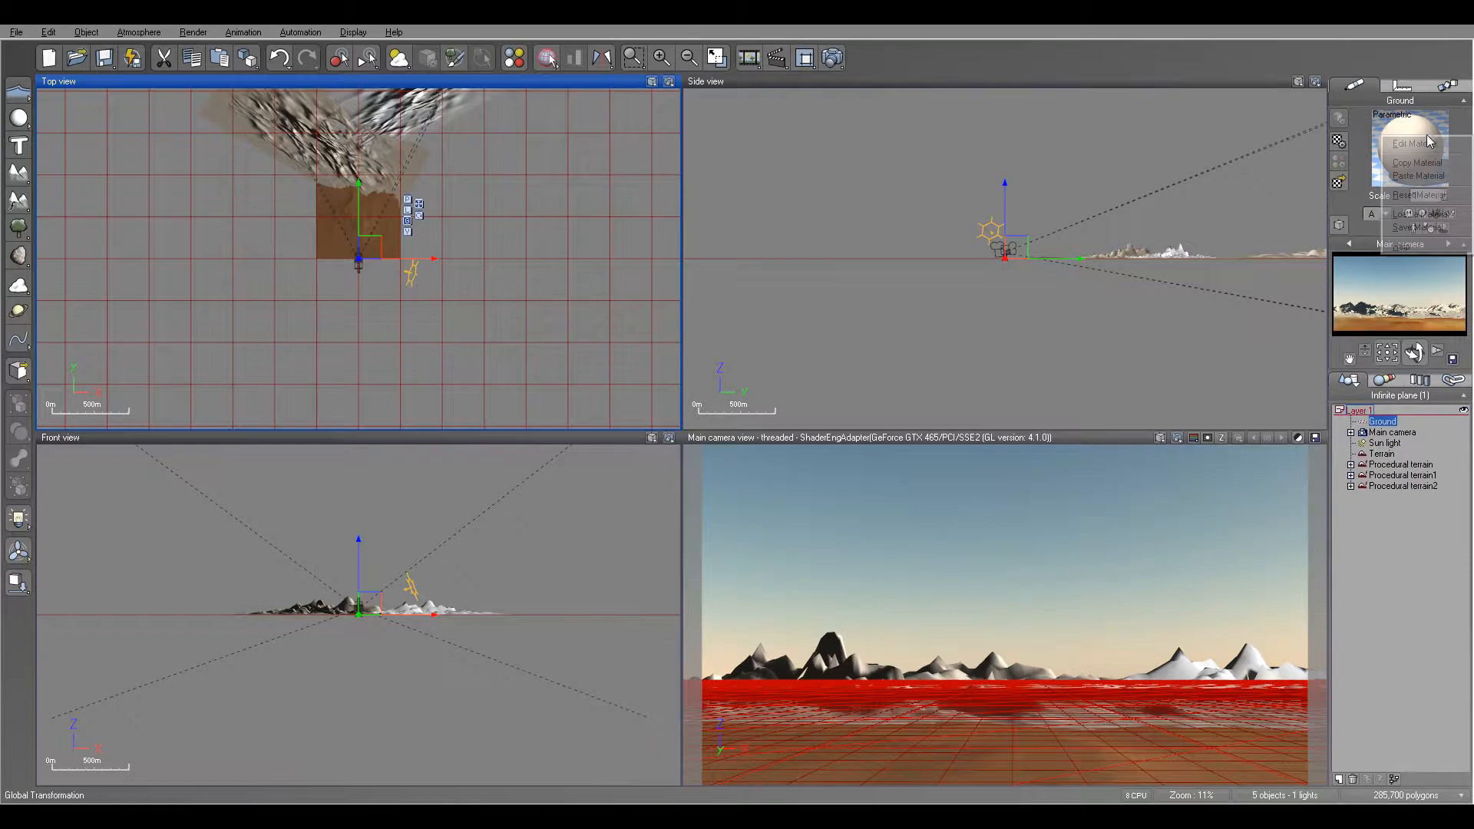
pyautogui.click(1441, 177)
pyautogui.click(1379, 464)
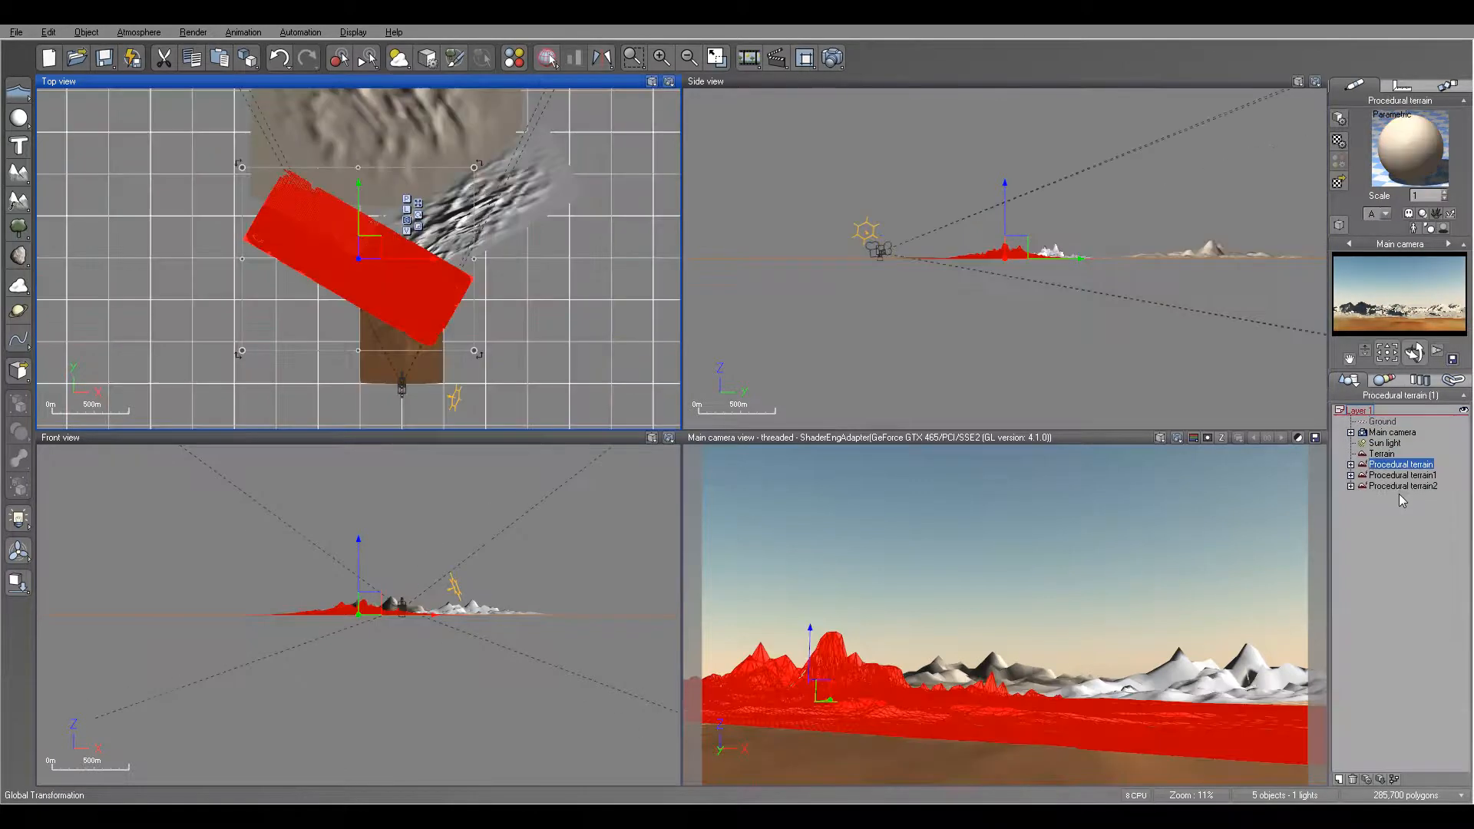
pyautogui.keyDown('shift'); pyautogui.click(1399, 487); pyautogui.keyUp('shift')
pyautogui.rightClick(1384, 141)
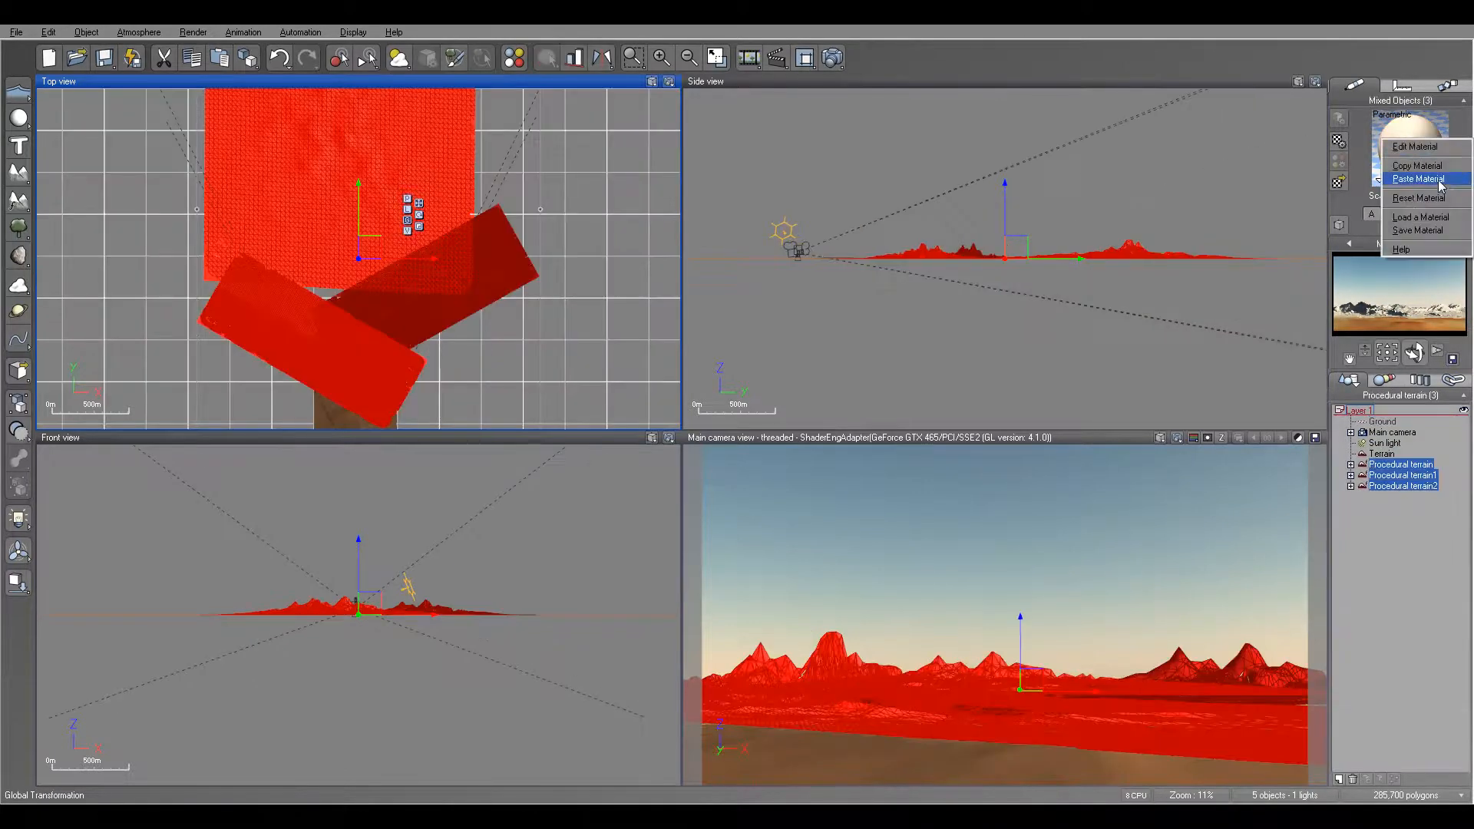
pyautogui.click(1439, 181)
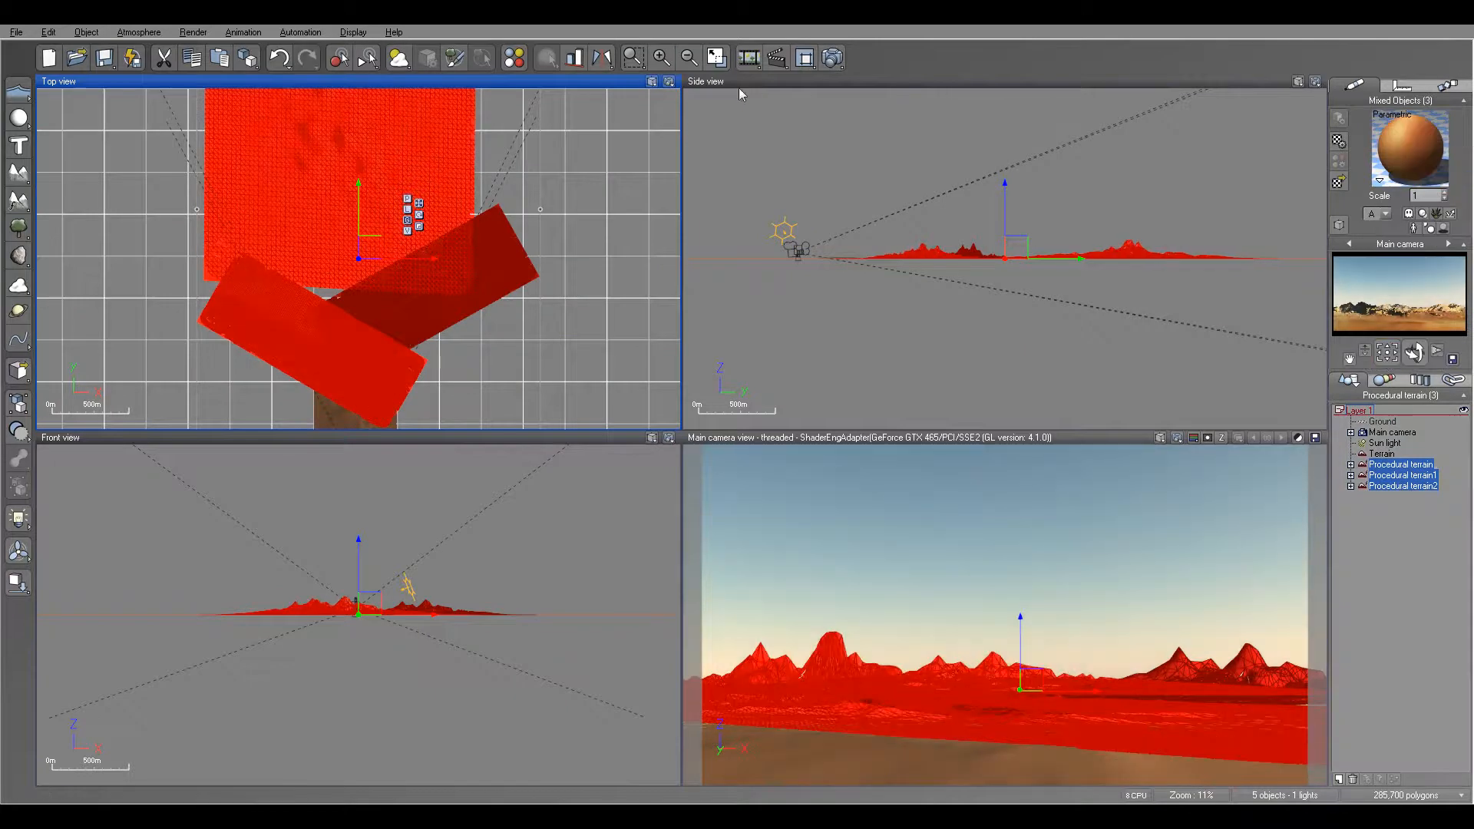
# Step: Render the scene to review the shared desert material on the mountains, and close the finished render
pyautogui.click(833, 58)
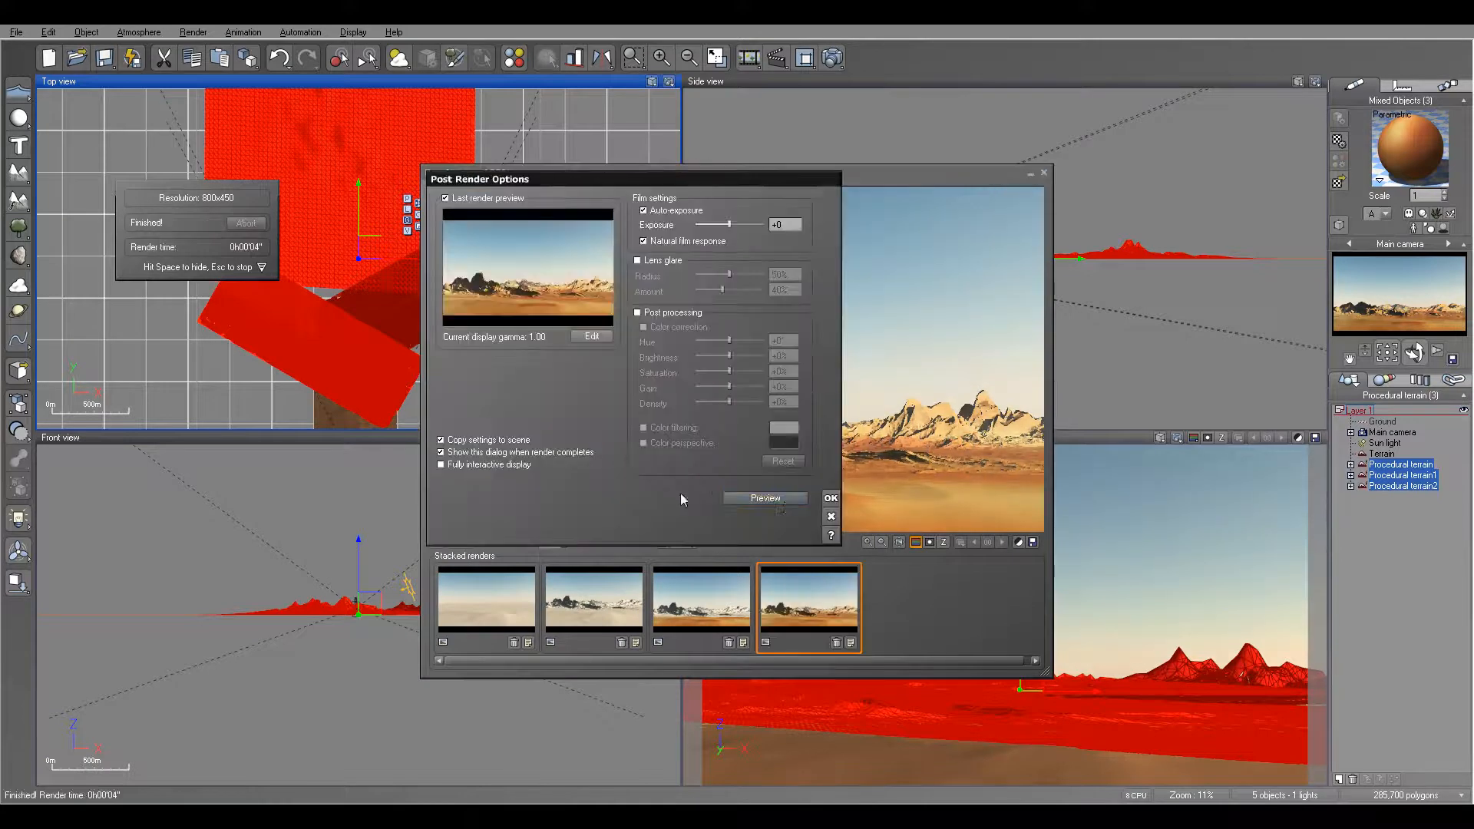
pyautogui.click(830, 497)
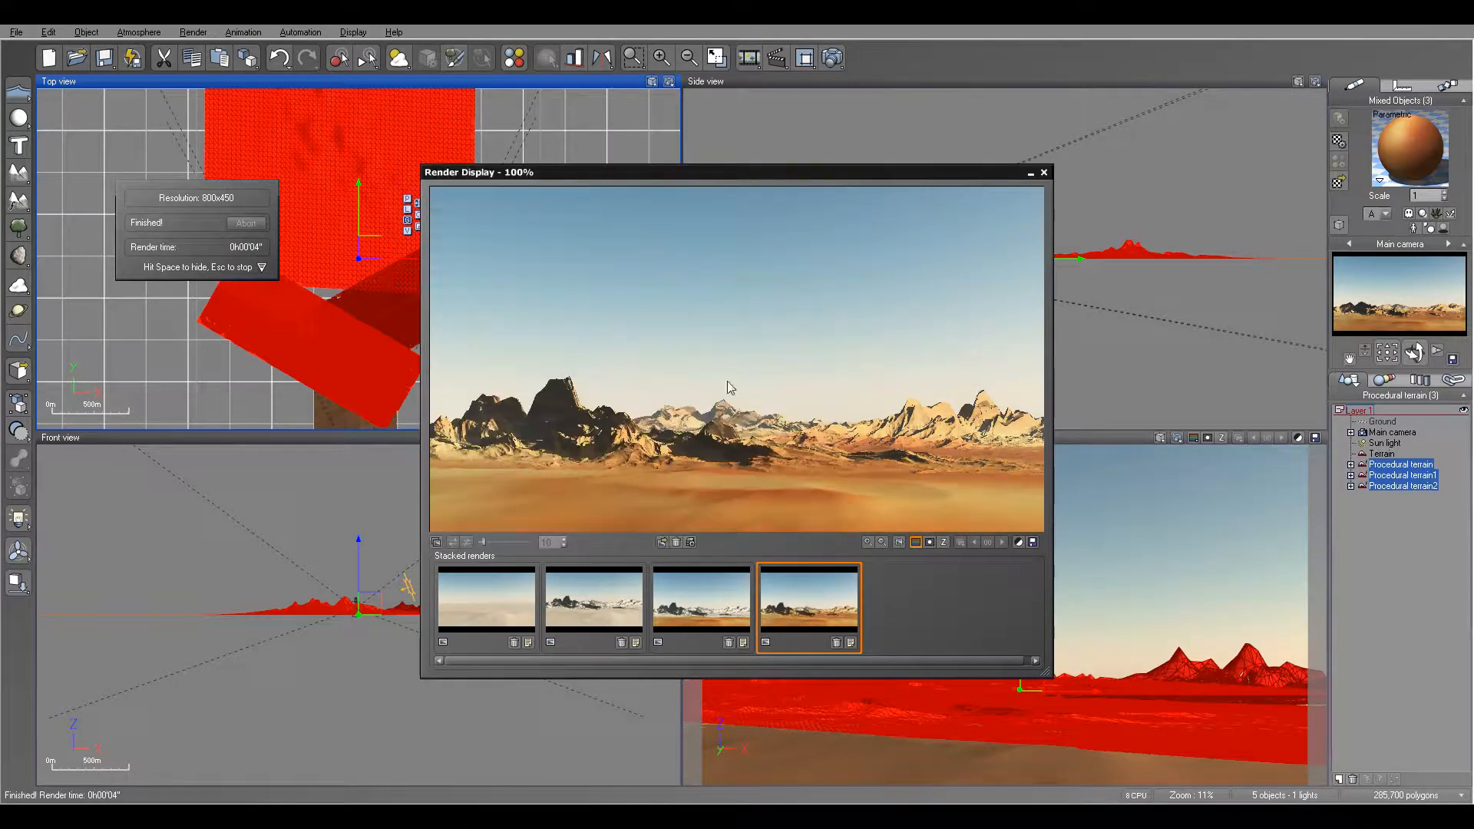
pyautogui.click(1044, 173)
# Step: Add a planet to the scene near the main camera
pyautogui.moveTo(495, 313); pyautogui.dragTo(610, 284, button='right')
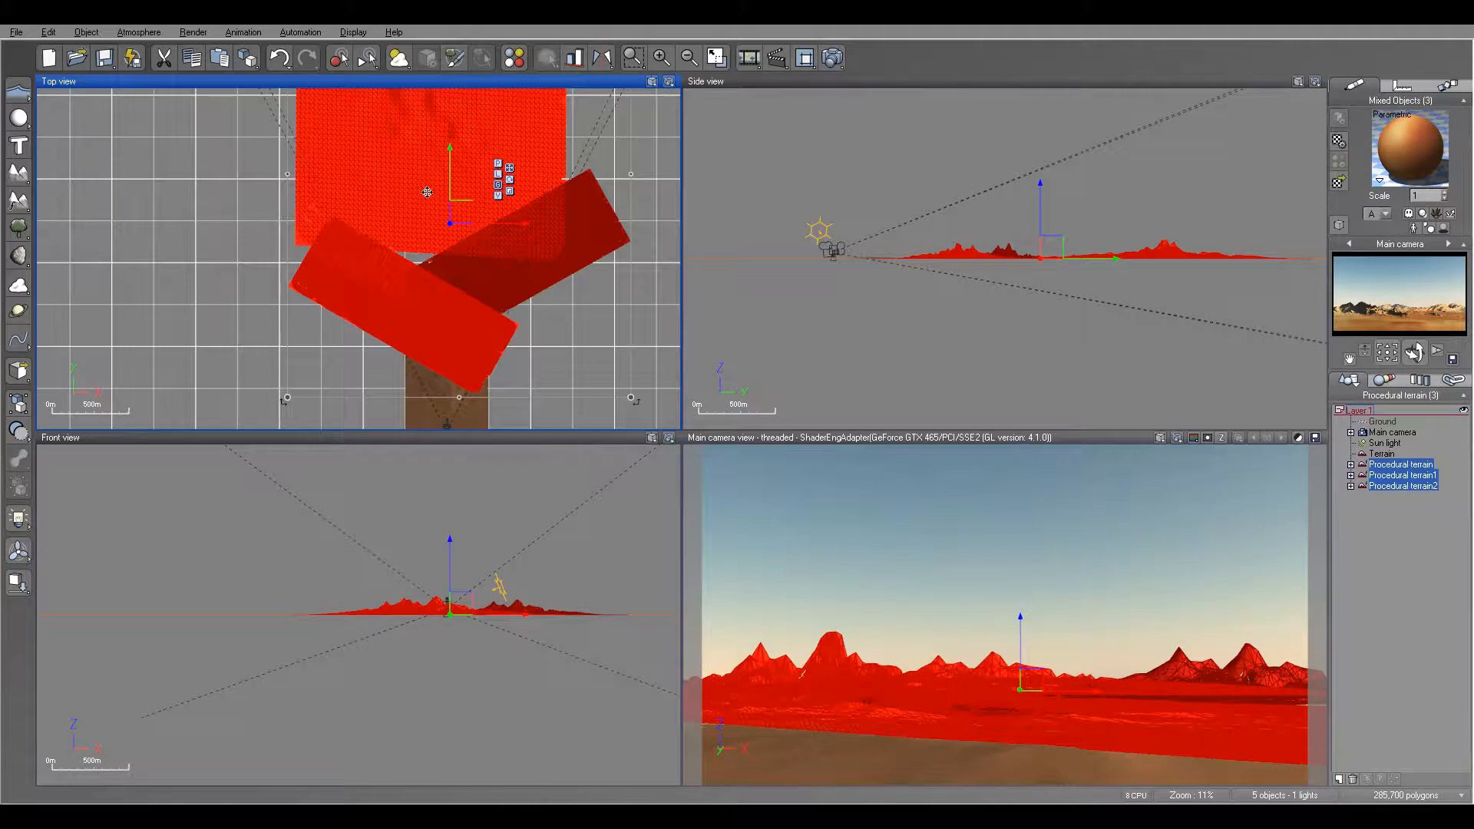
pyautogui.moveTo(422, 190); pyautogui.dragTo(376, 212, button='middle')
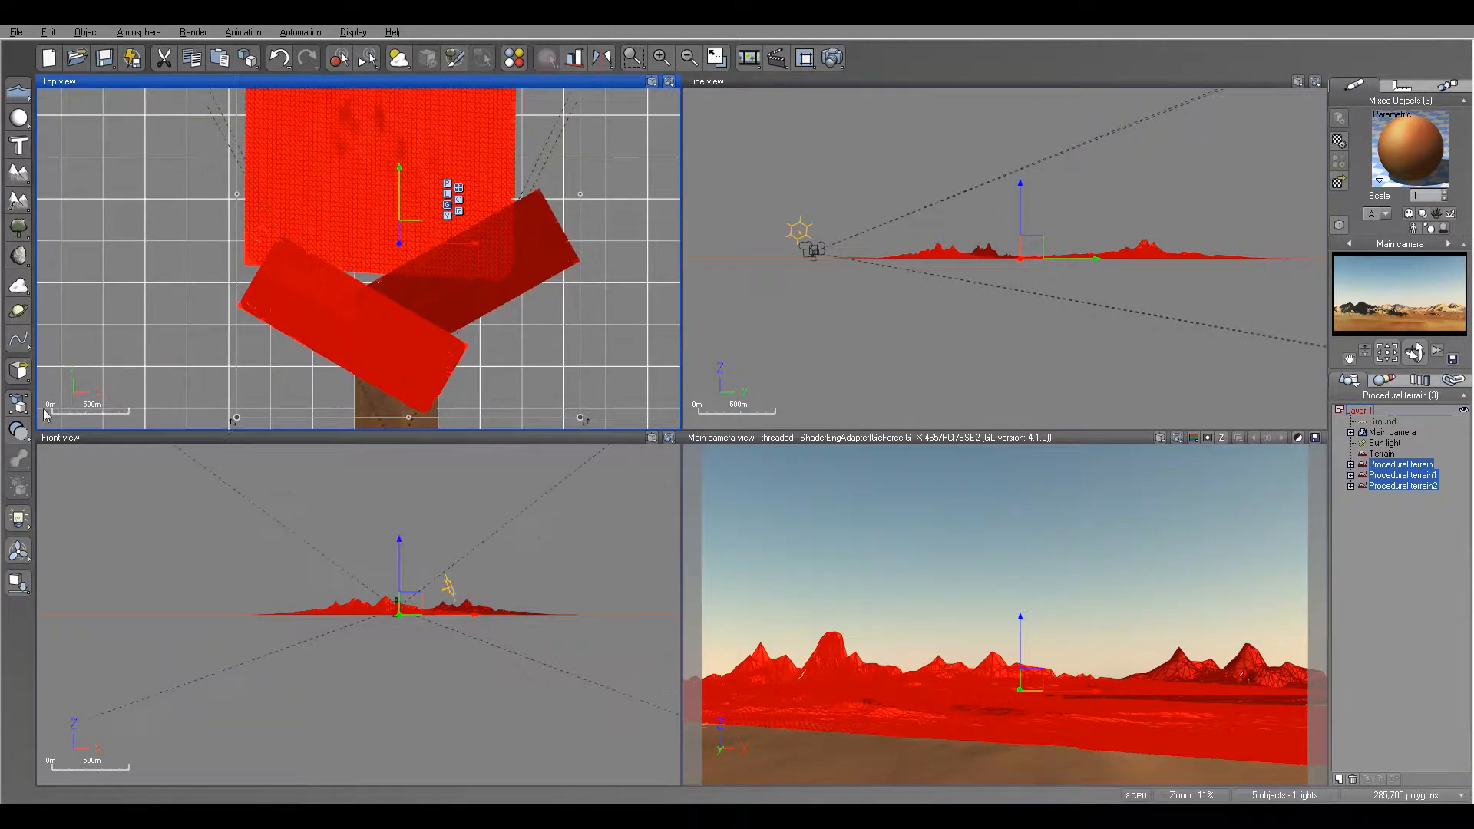
pyautogui.click(19, 310)
pyautogui.moveTo(415, 255); pyautogui.dragTo(471, 220, button='middle')
pyautogui.scroll(6, 461, 330)
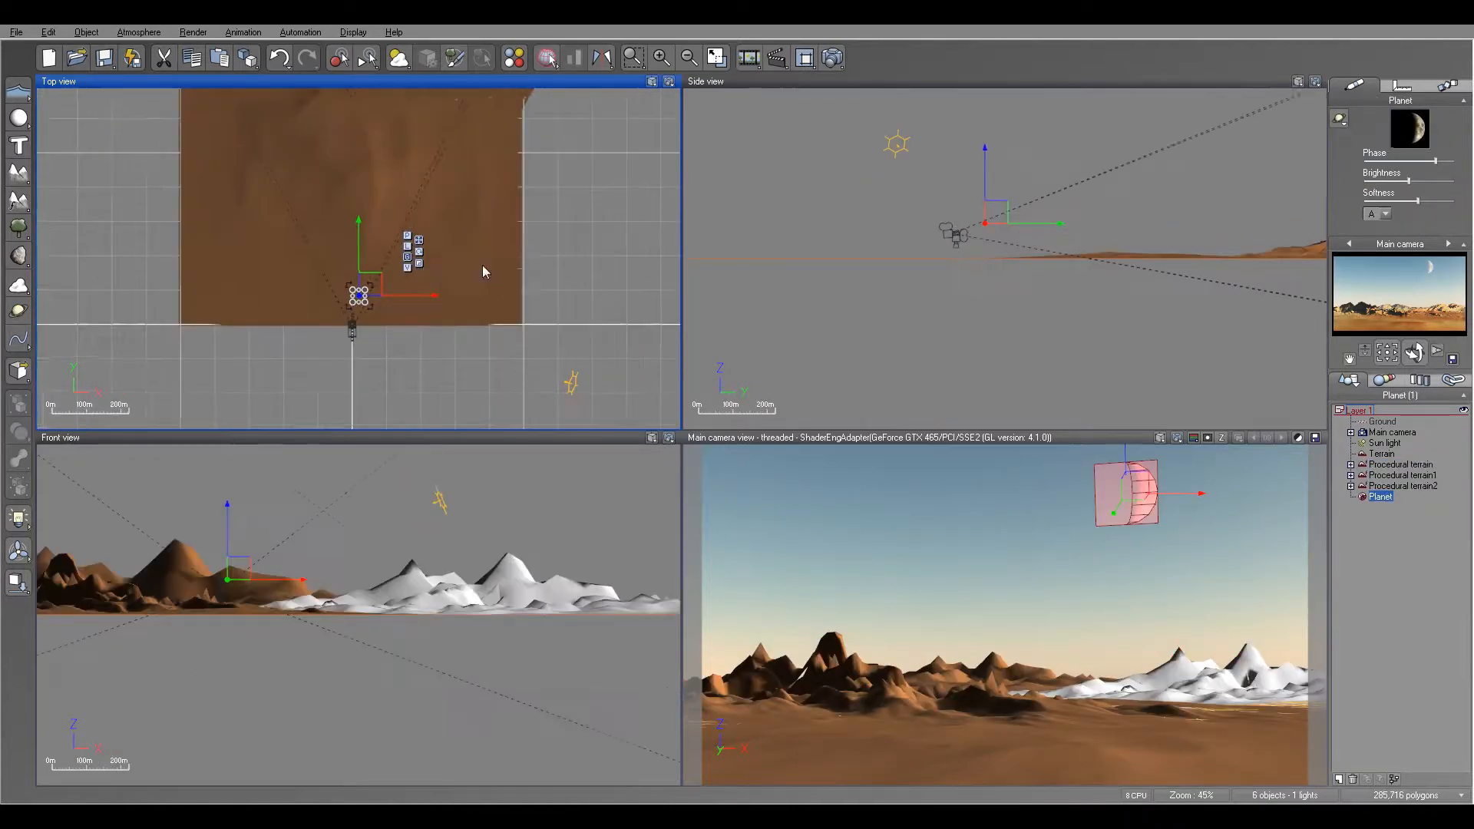
# Step: Enlarge the planet, place it low behind the left-hand mountains, and adjust its phase to a full disc
pyautogui.moveTo(438, 286); pyautogui.dragTo(423, 269)
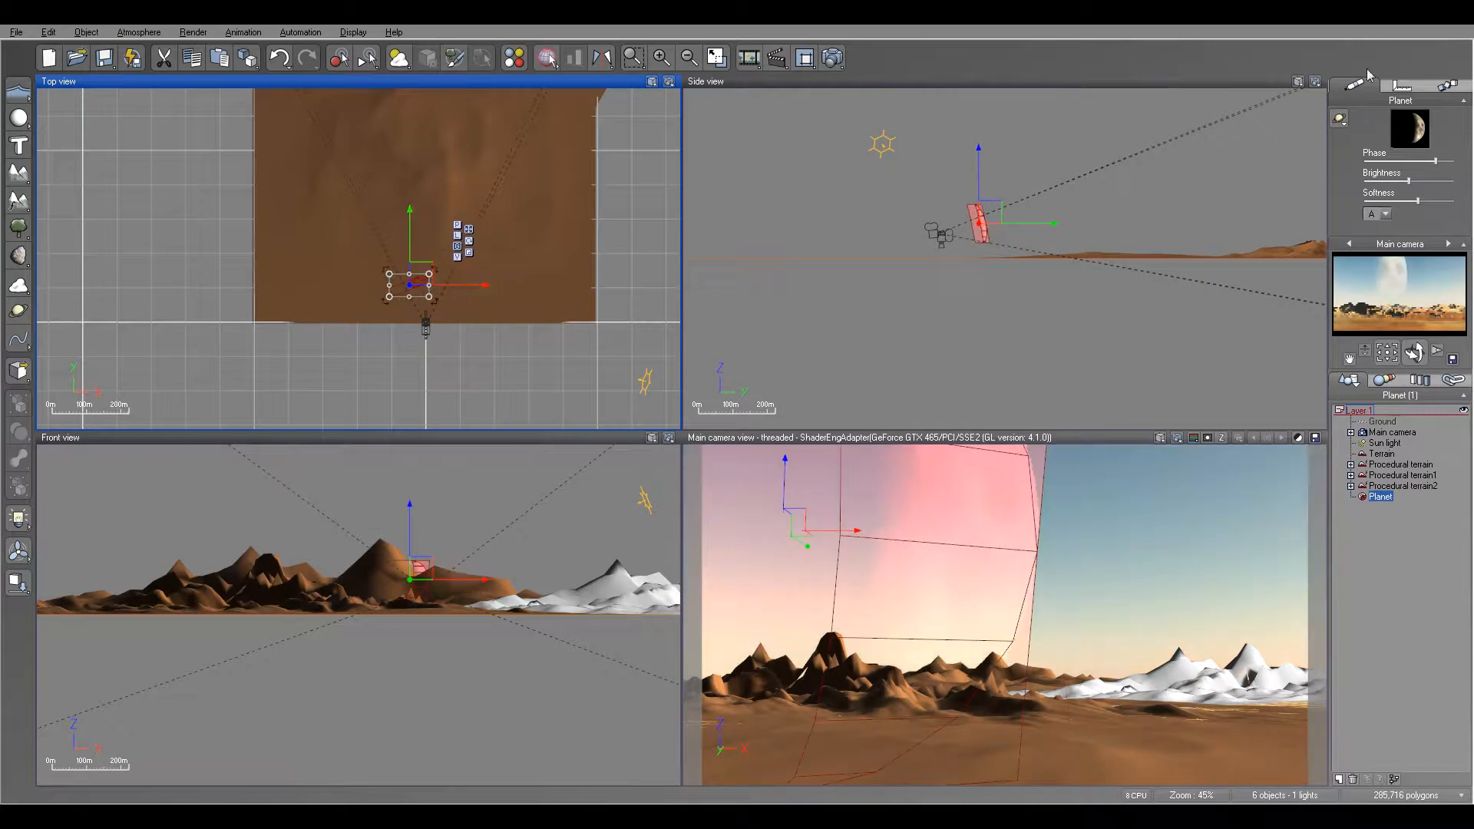
pyautogui.click(1408, 159)
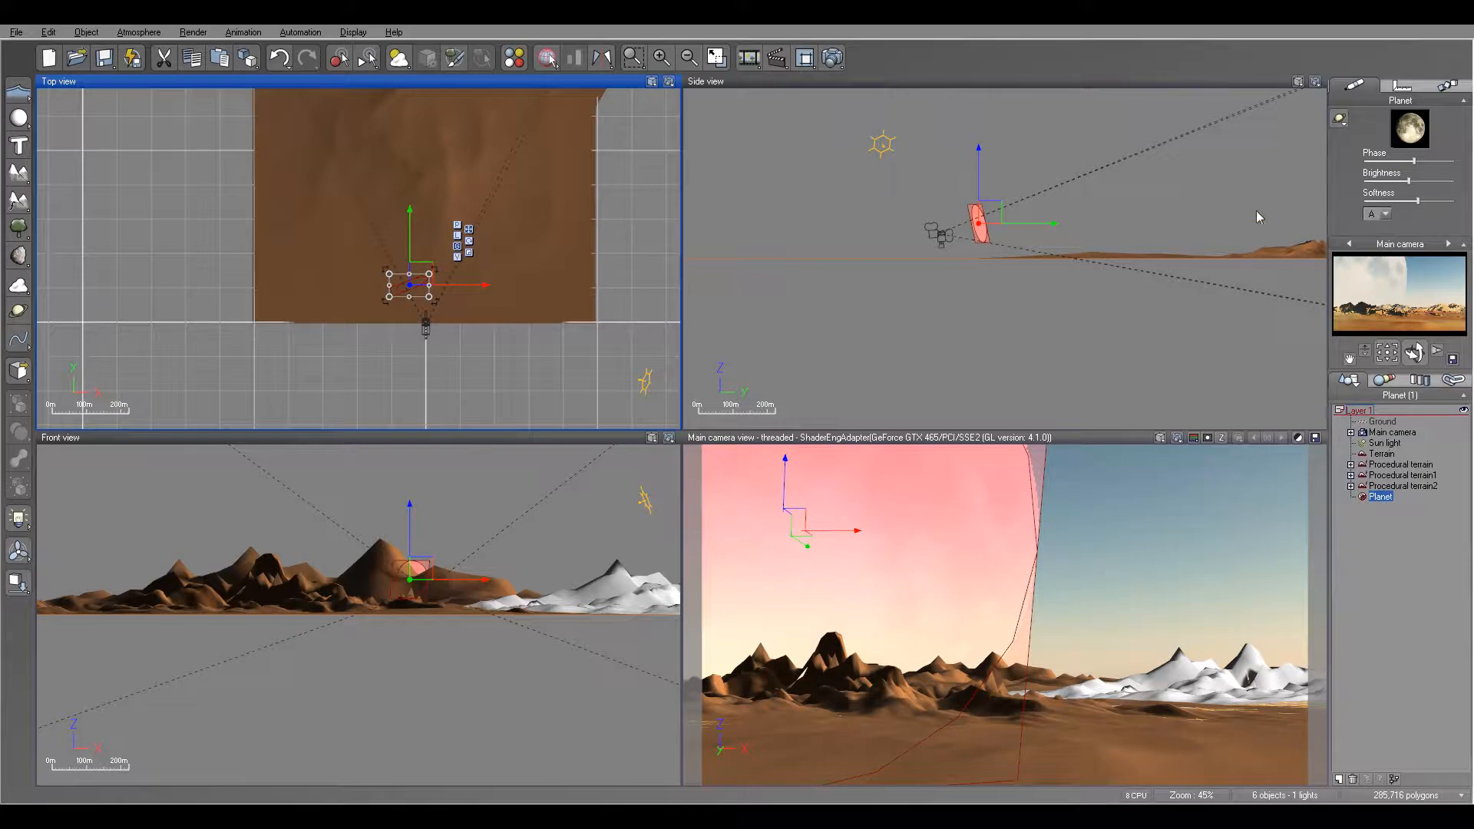
pyautogui.moveTo(980, 160); pyautogui.dragTo(981, 177)
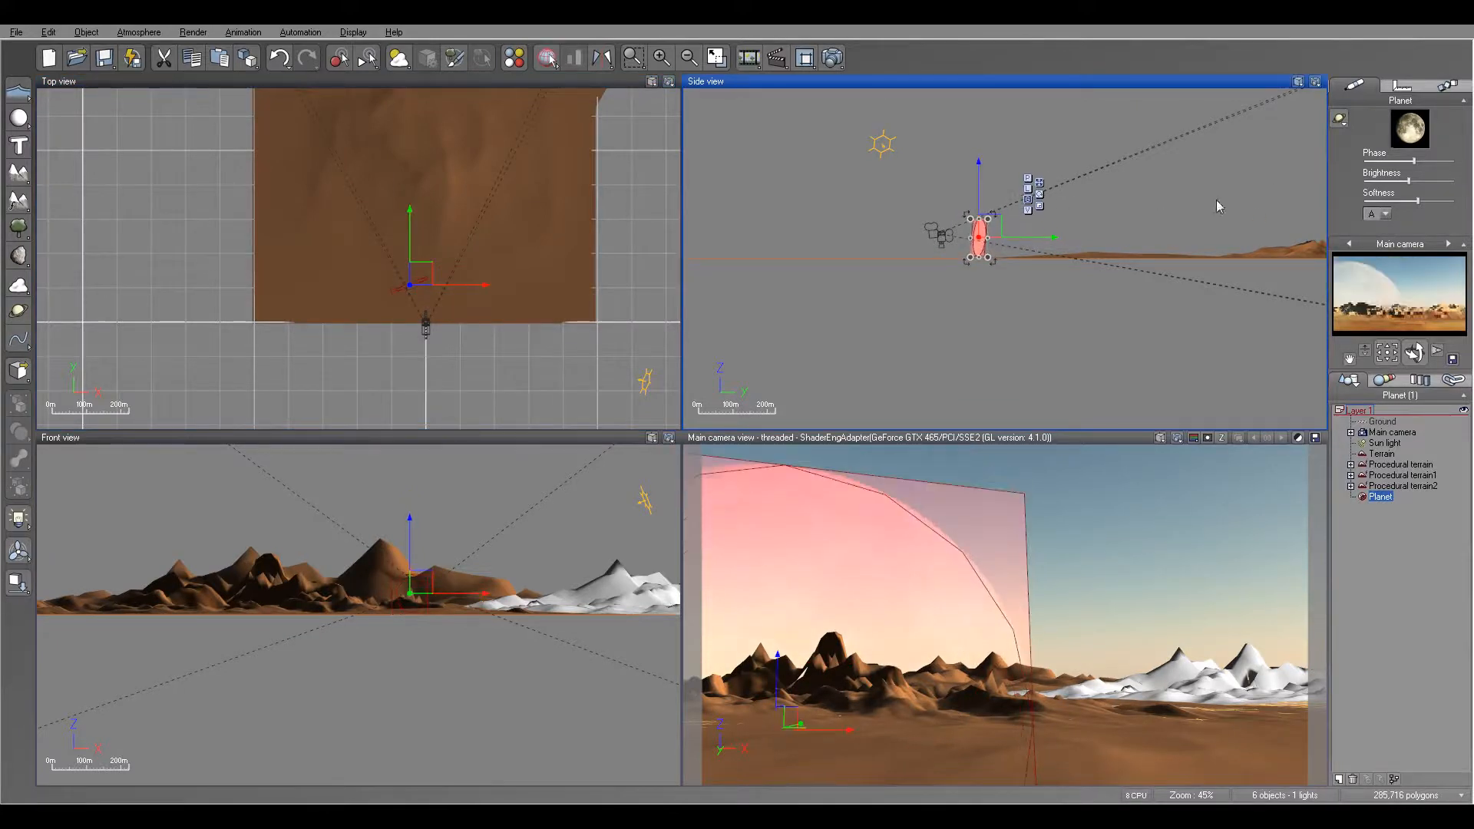
# Step: Give the planet a custom picture, loading MoonHighResSide - Copy.jpg from the epiclandscape folder
pyautogui.click(1340, 119)
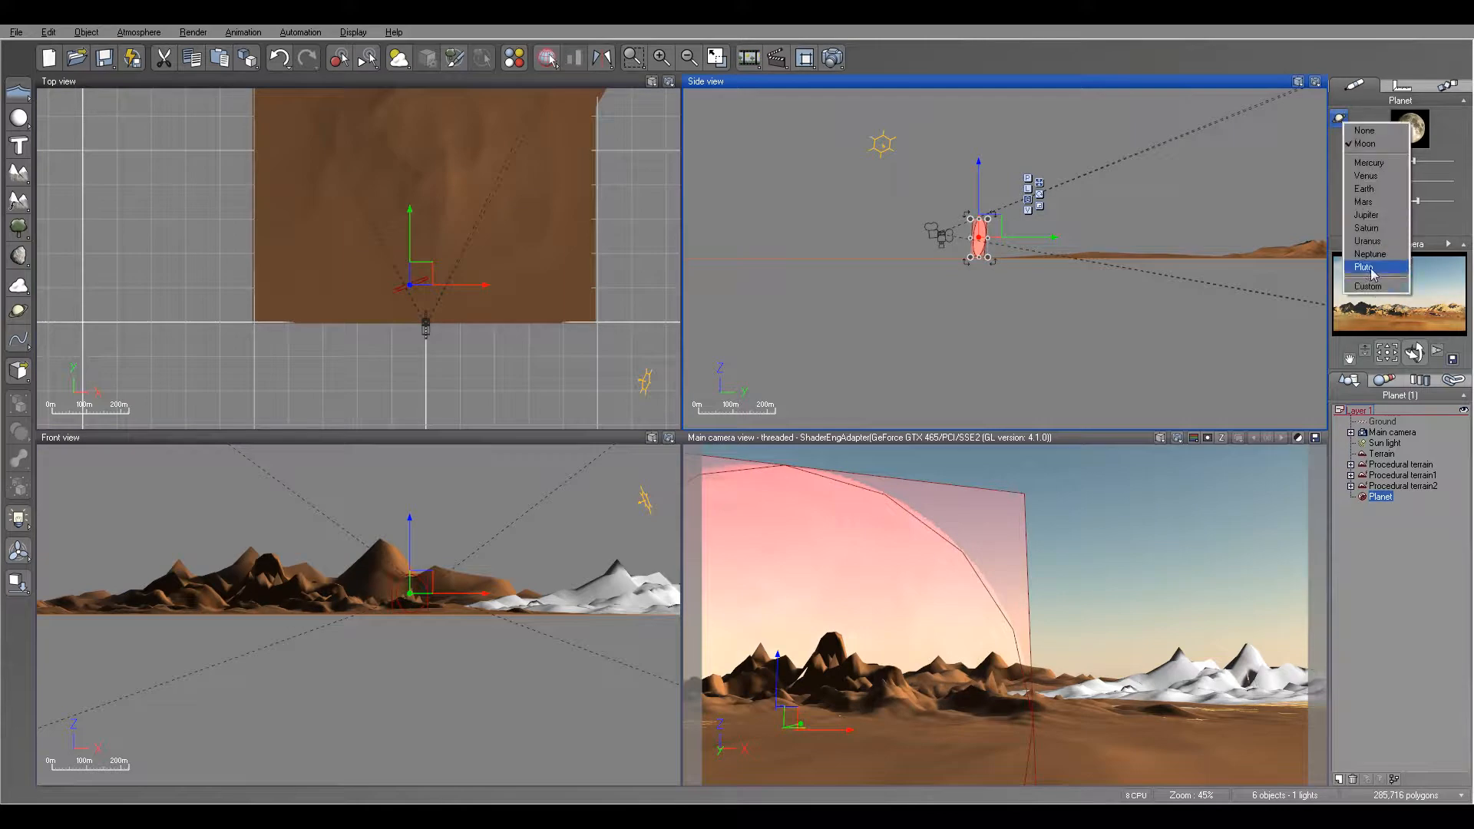
pyautogui.click(1370, 287)
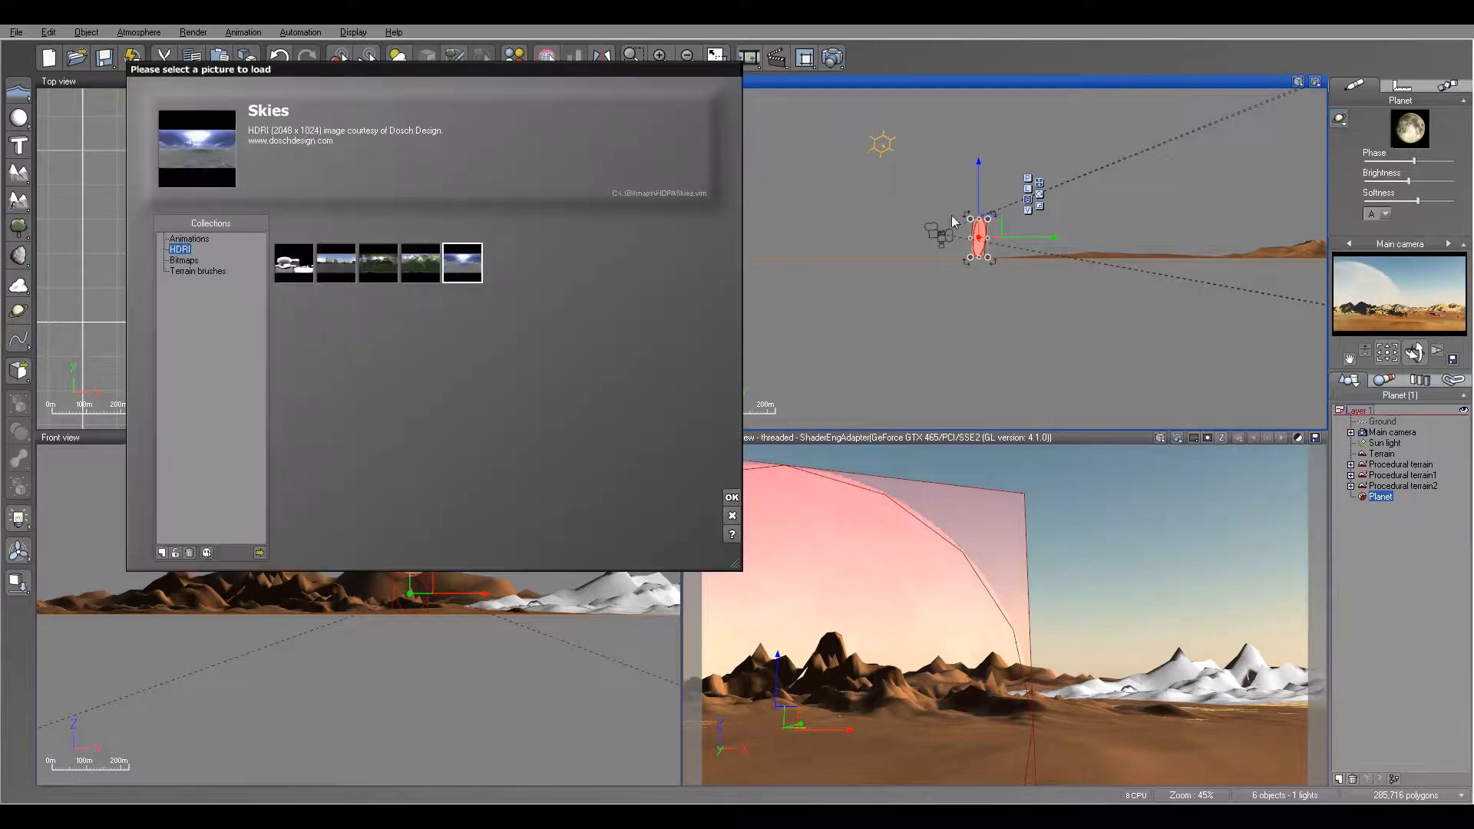
pyautogui.click(261, 554)
pyautogui.moveTo(636, 144); pyautogui.dragTo(632, 226)
pyautogui.click(505, 201)
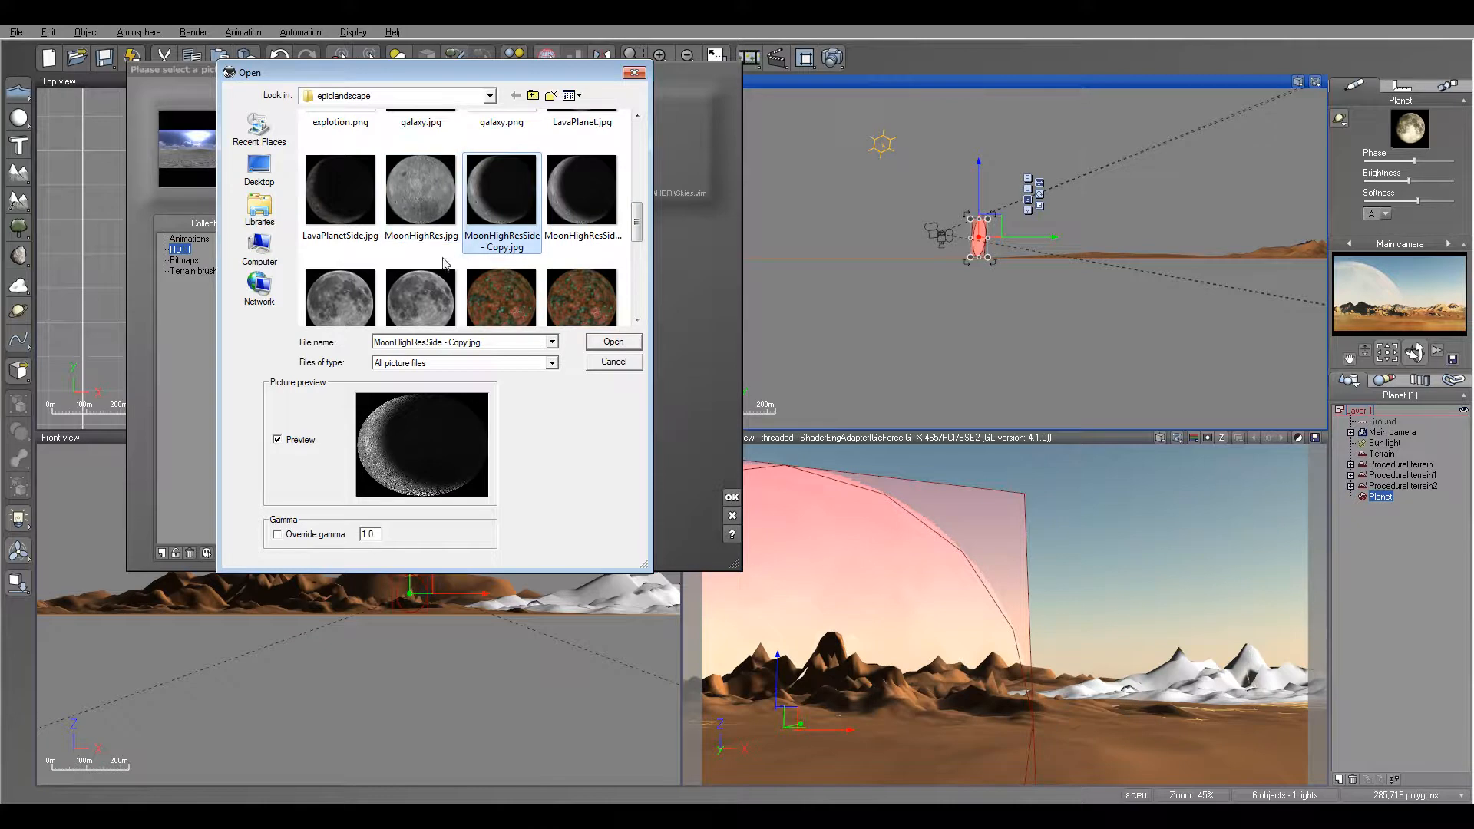
pyautogui.click(614, 341)
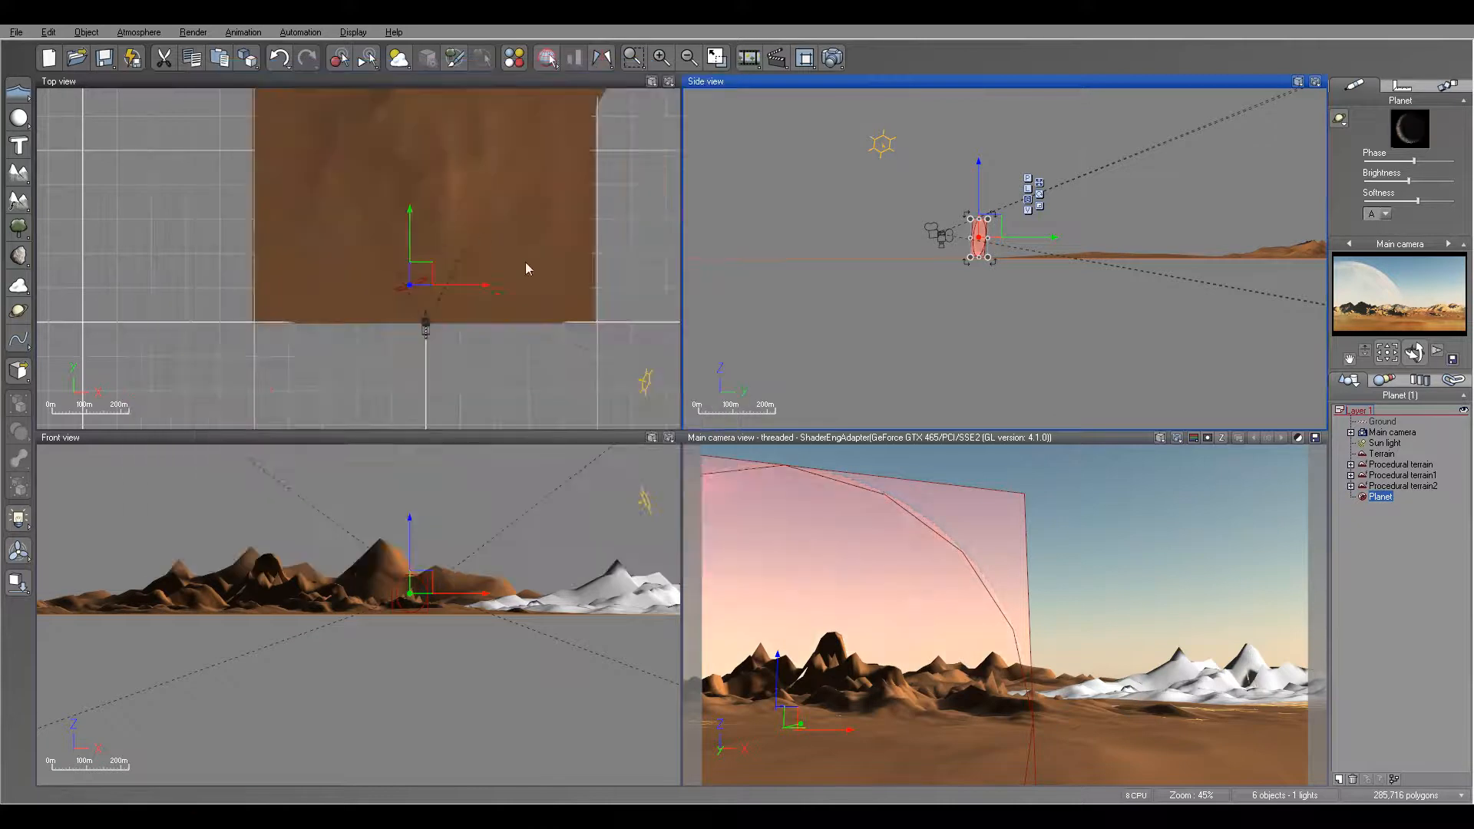
# Step: Enlarge the planet further, rotate it slightly, and position it so its arc rises above the left-hand mountains
pyautogui.moveTo(456, 654); pyautogui.dragTo(511, 630, button='right')
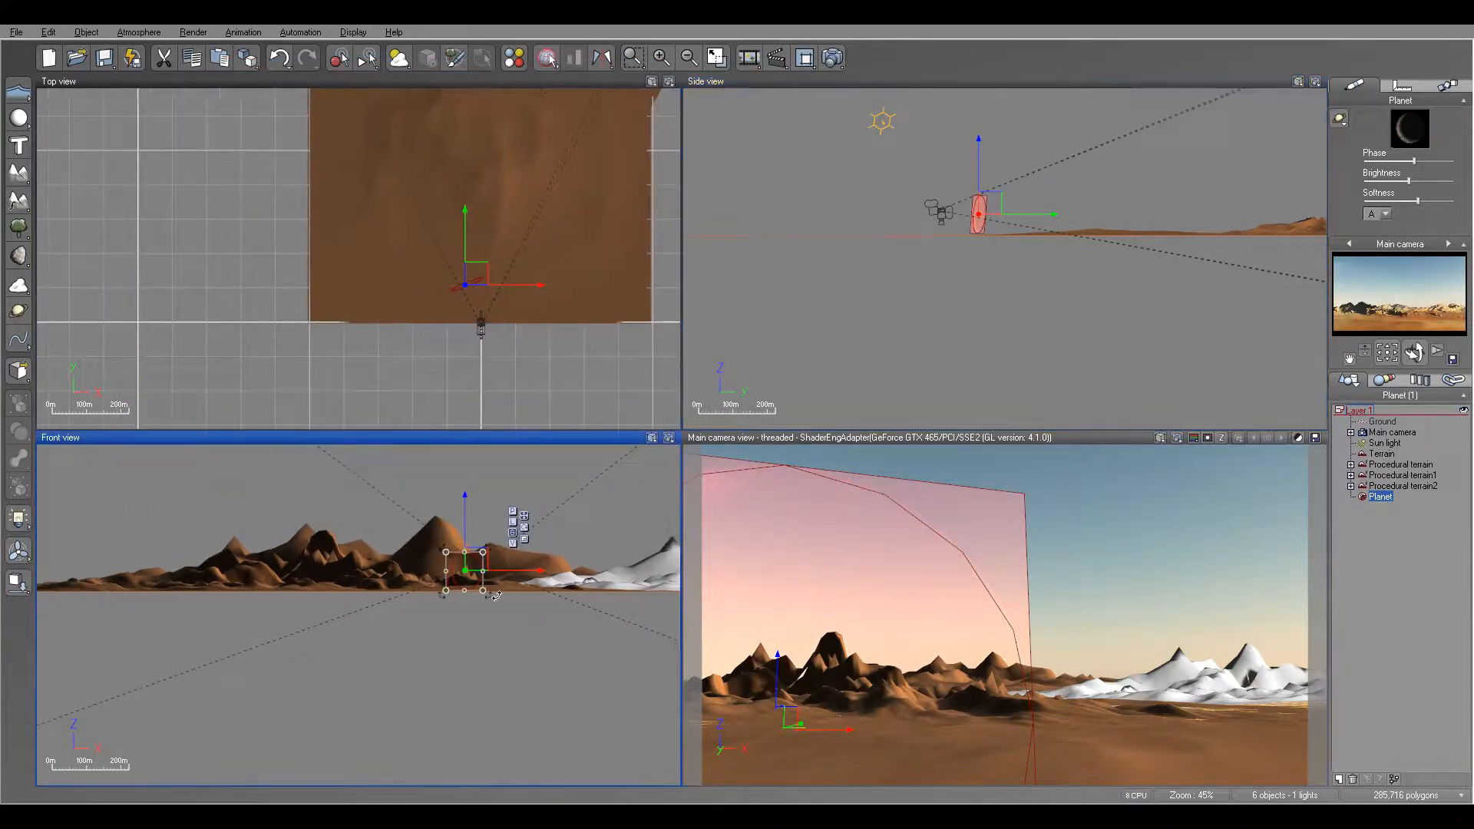
pyautogui.scroll(2, 496, 595)
pyautogui.moveTo(491, 596); pyautogui.dragTo(470, 534)
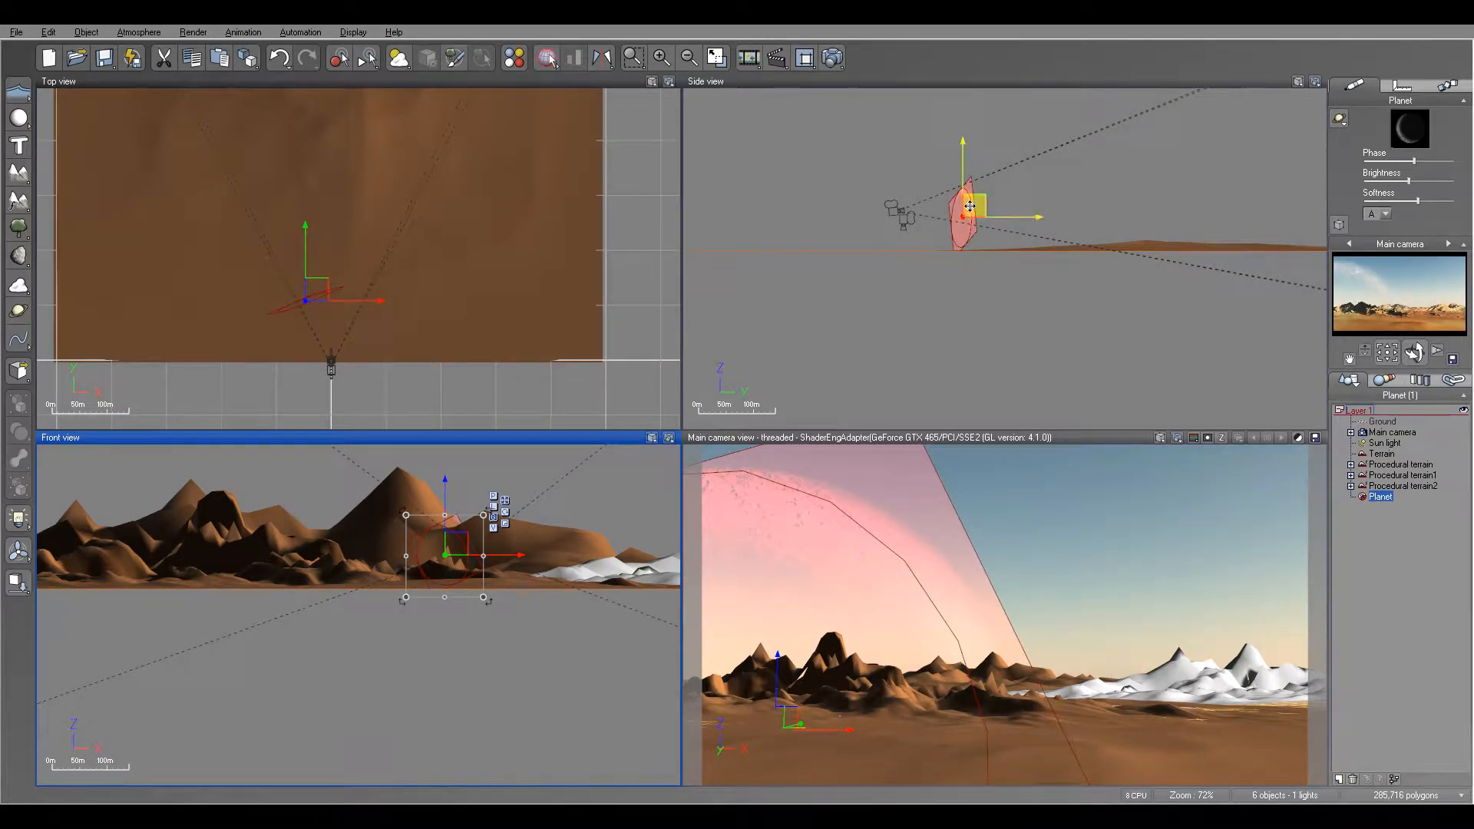
pyautogui.hotkey('ctrl', 'z')
pyautogui.hotkey('ctrl', 'y')
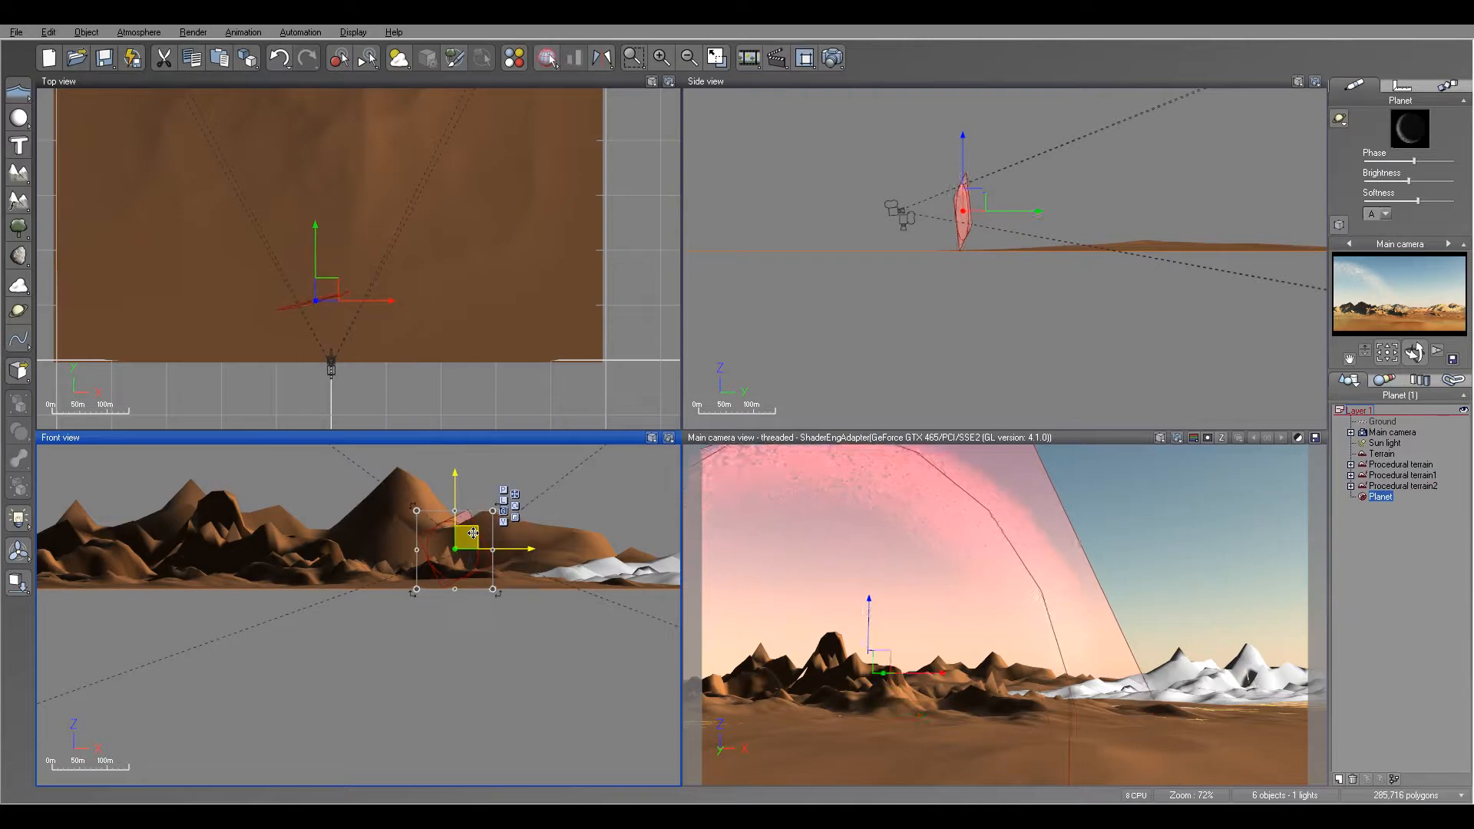
pyautogui.moveTo(498, 607); pyautogui.dragTo(491, 601)
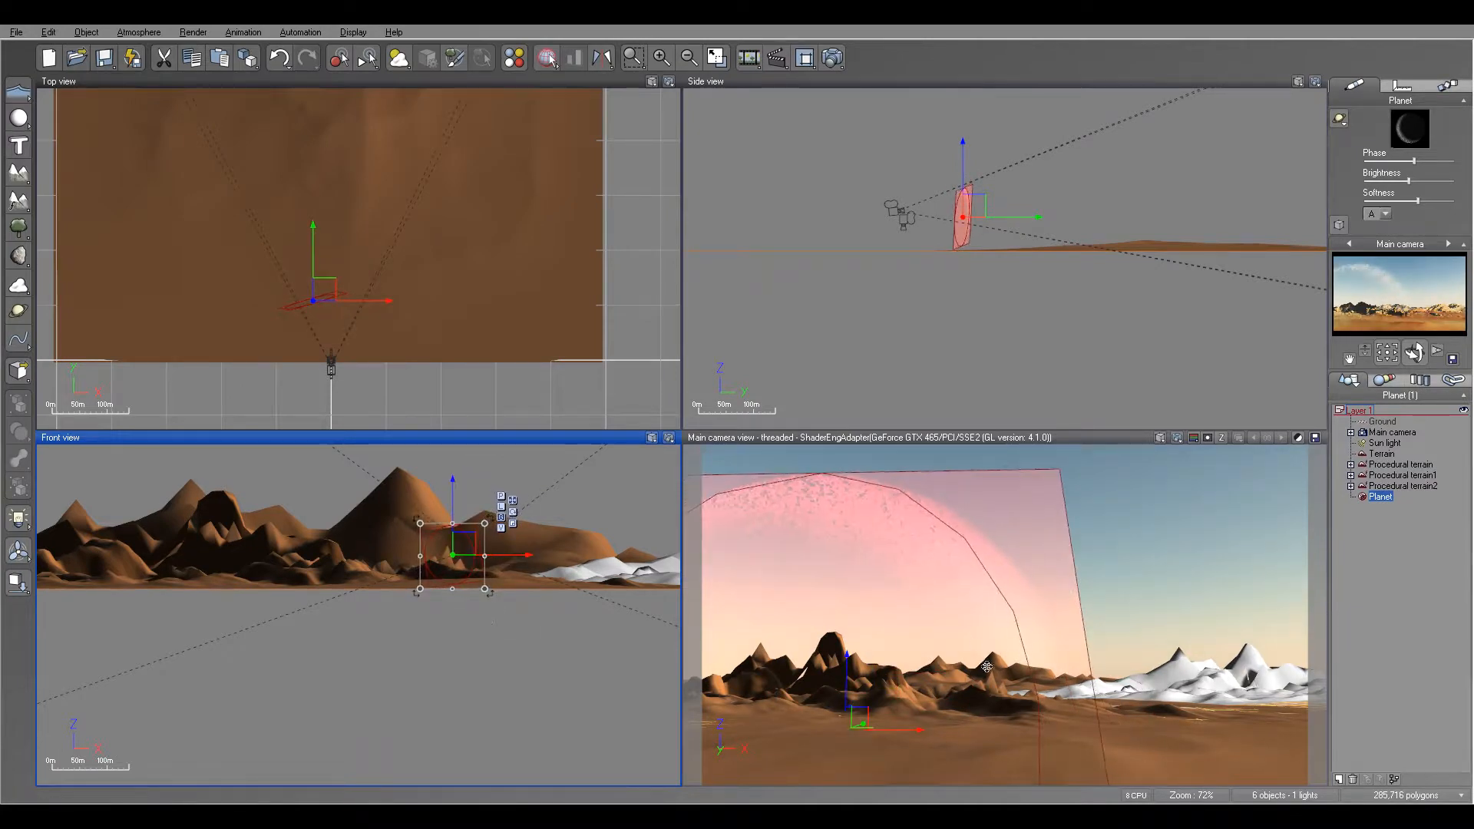
# Step: Render the scene to review the large moon in the sky, accepting the default post render options
pyautogui.click(833, 57)
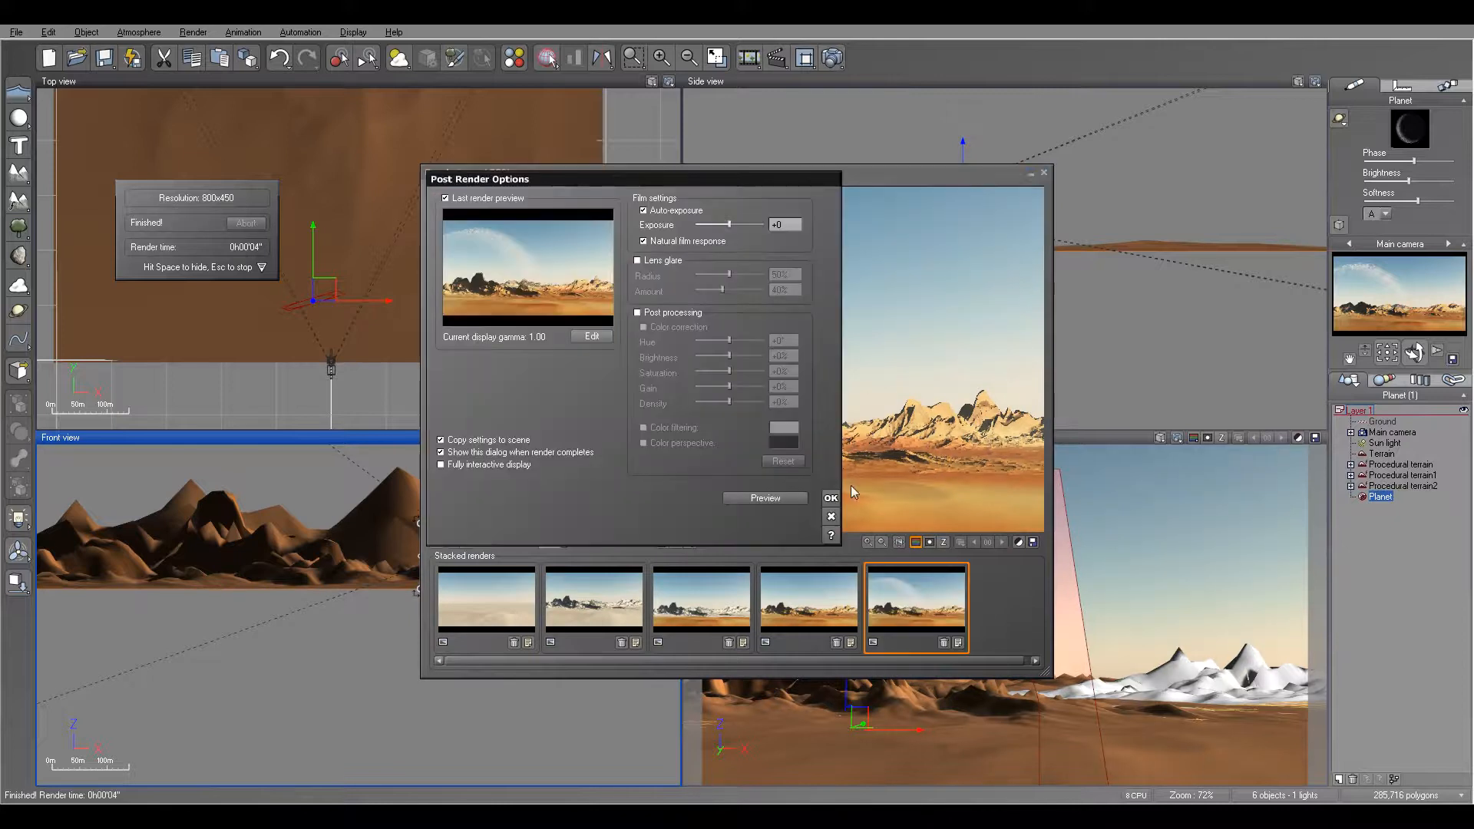
pyautogui.click(831, 498)
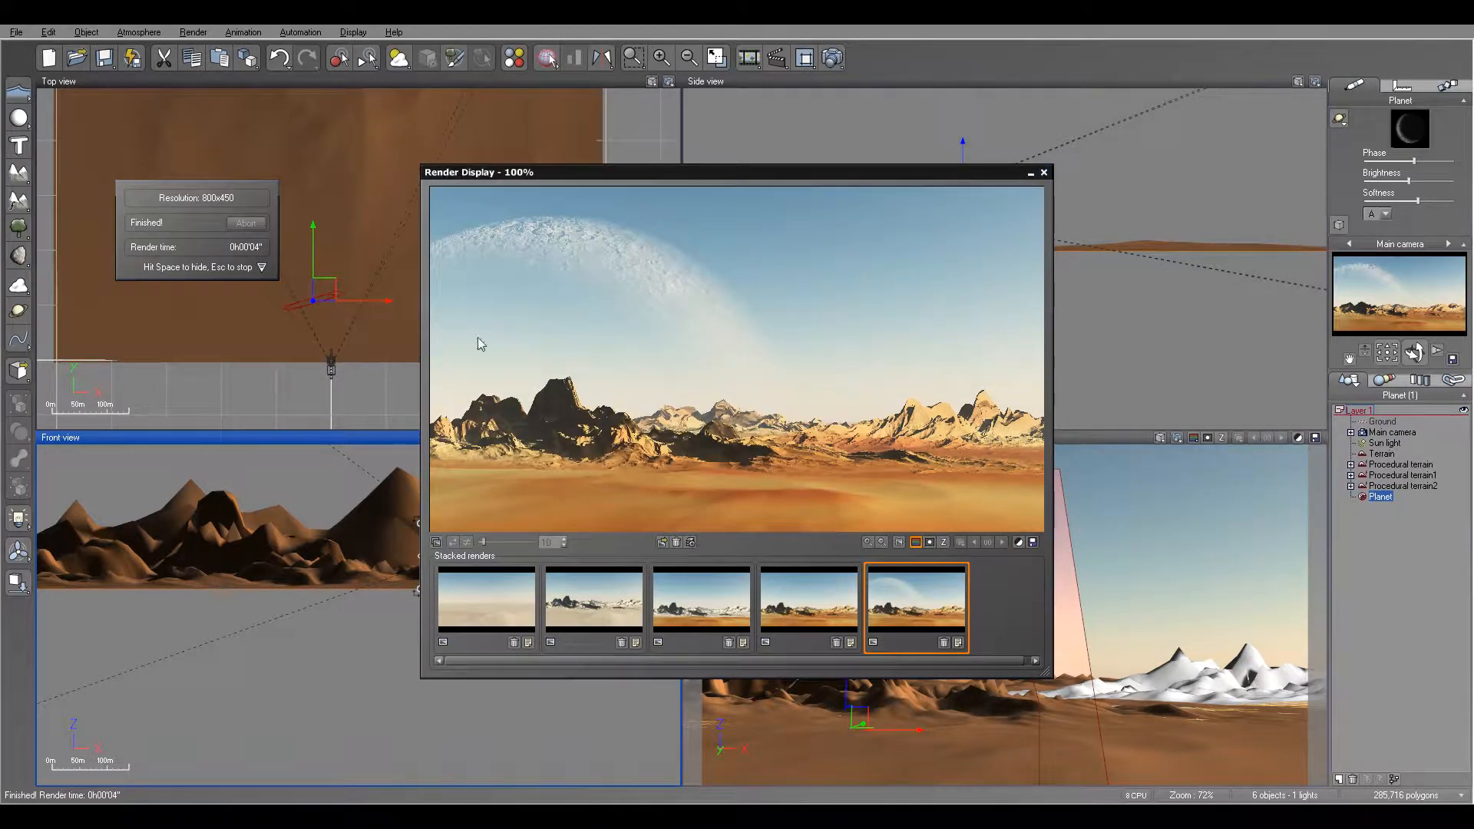
# Step: Close the finished render and raise the planet's brightness to near maximum along with its softness
pyautogui.click(1043, 171)
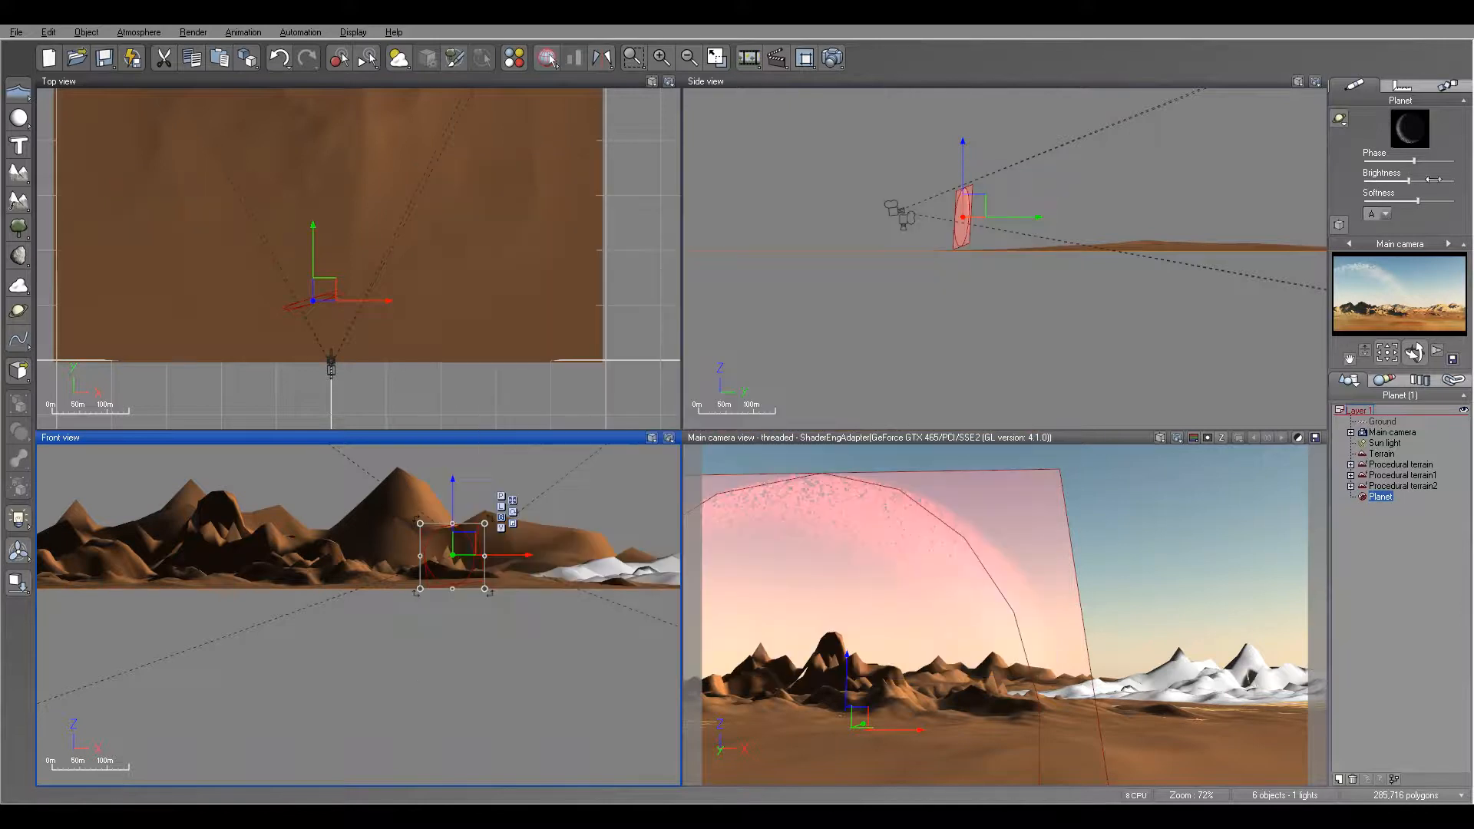
pyautogui.moveTo(1446, 180); pyautogui.dragTo(1443, 180)
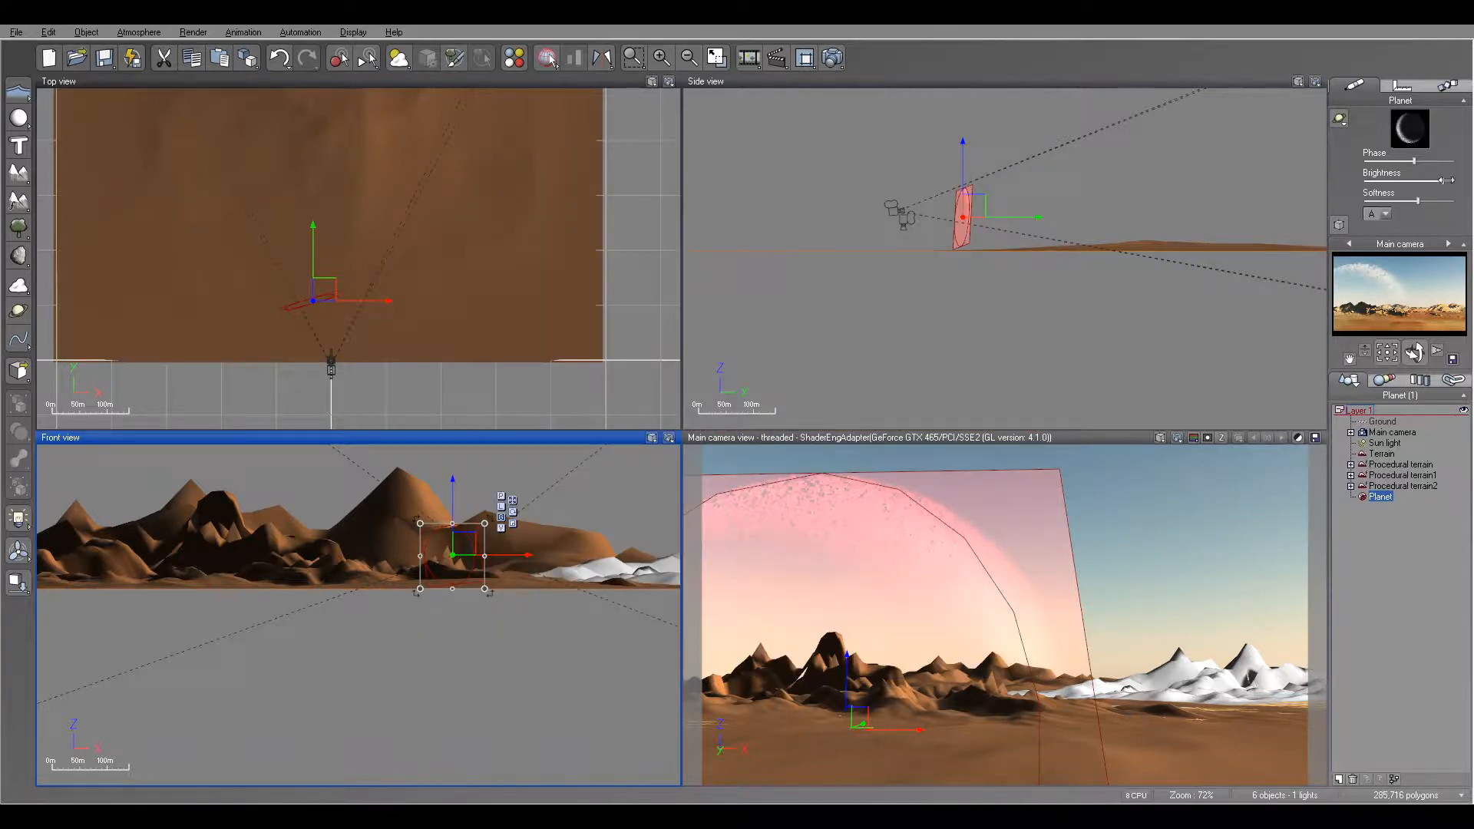
pyautogui.click(1439, 202)
# Step: Render the scene to check the brighter, softer moon, accepting the default post render options, and dismiss the result
pyautogui.click(832, 57)
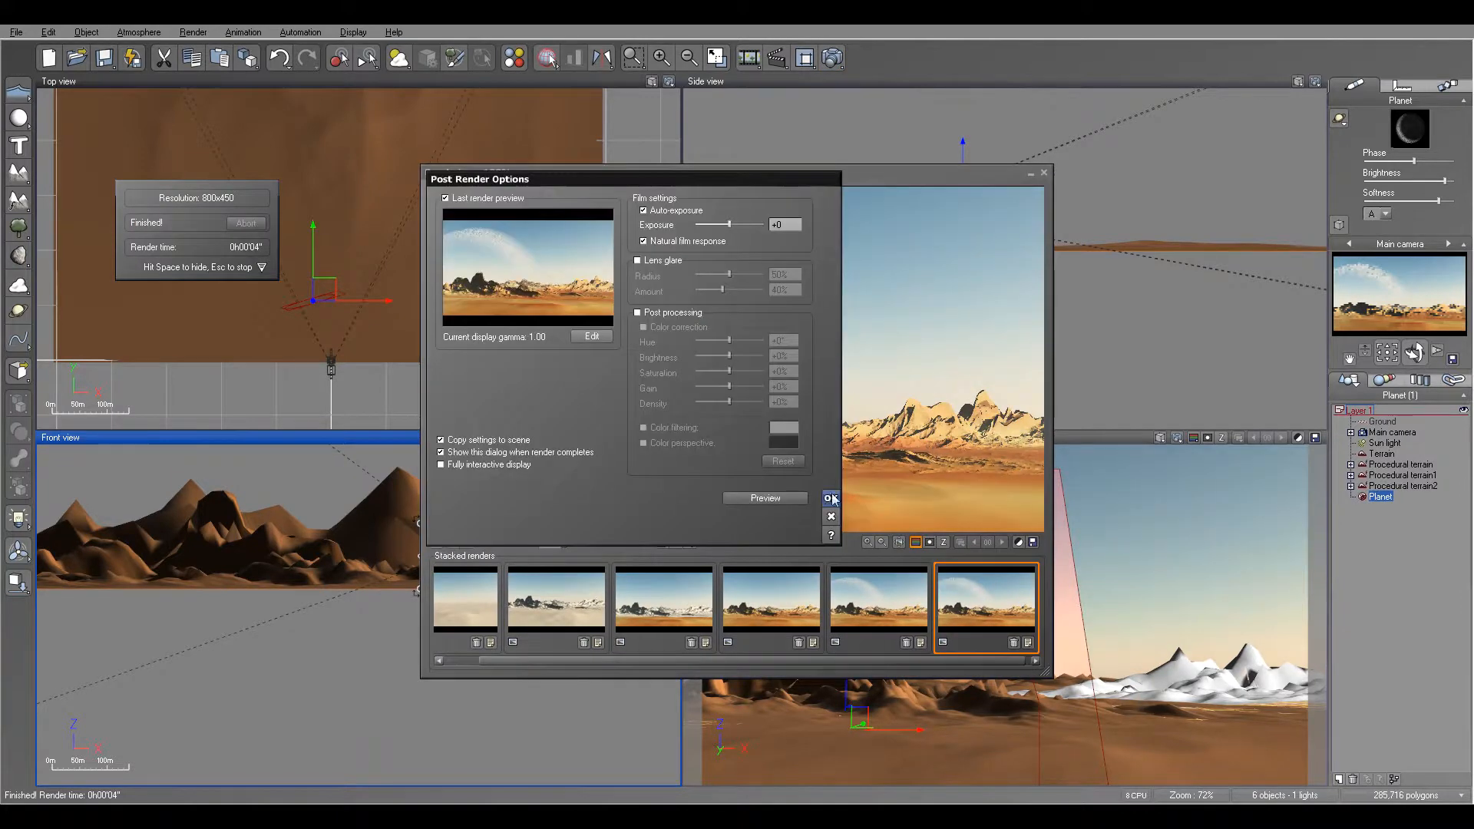
pyautogui.click(831, 498)
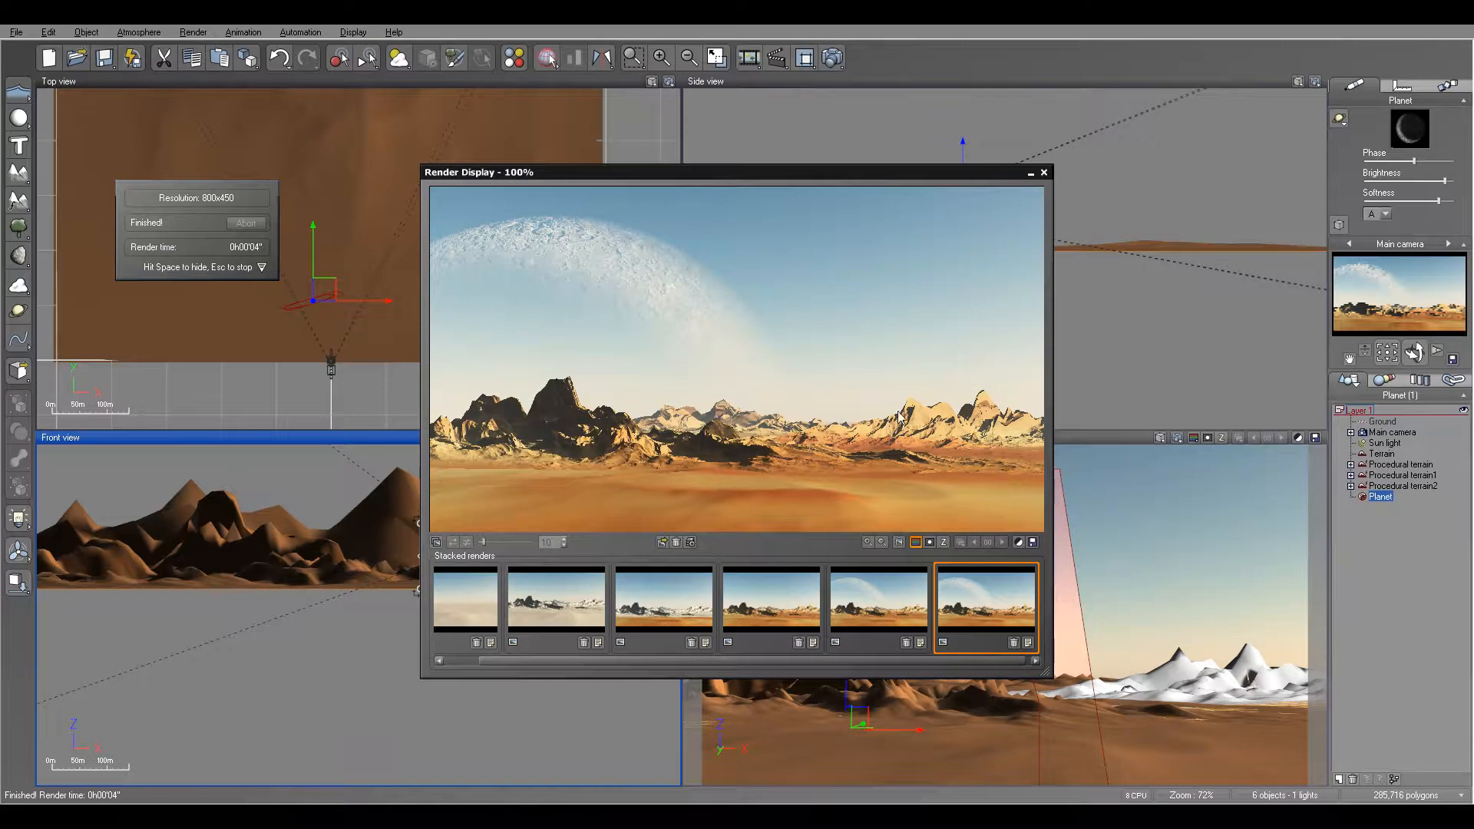
pyautogui.click(1043, 172)
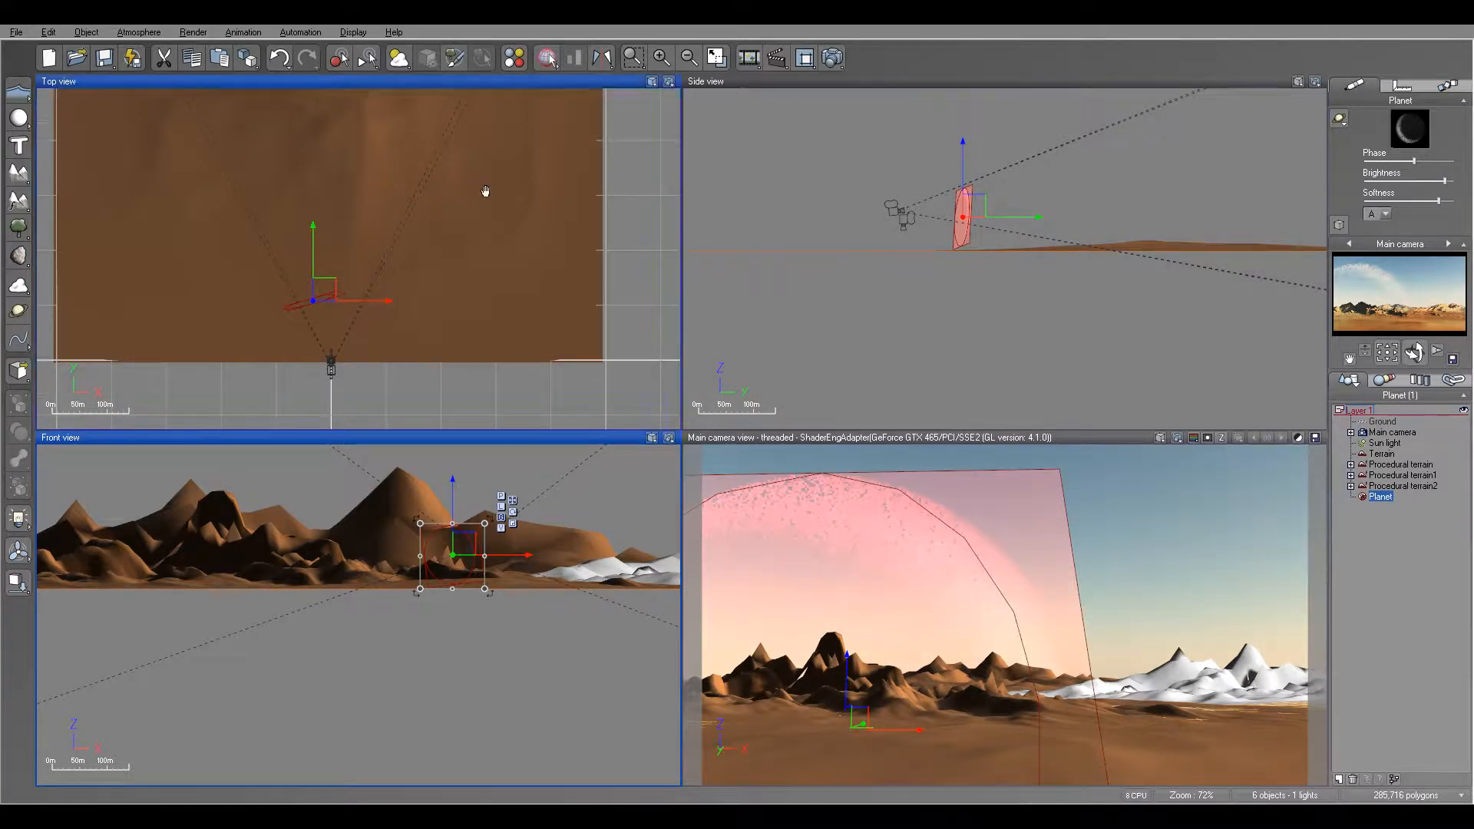
# Step: Open the Atmosphere Editor and bring up its sun settings, keeping the whole terrain layout in the top view
pyautogui.scroll(-5, 548, 286)
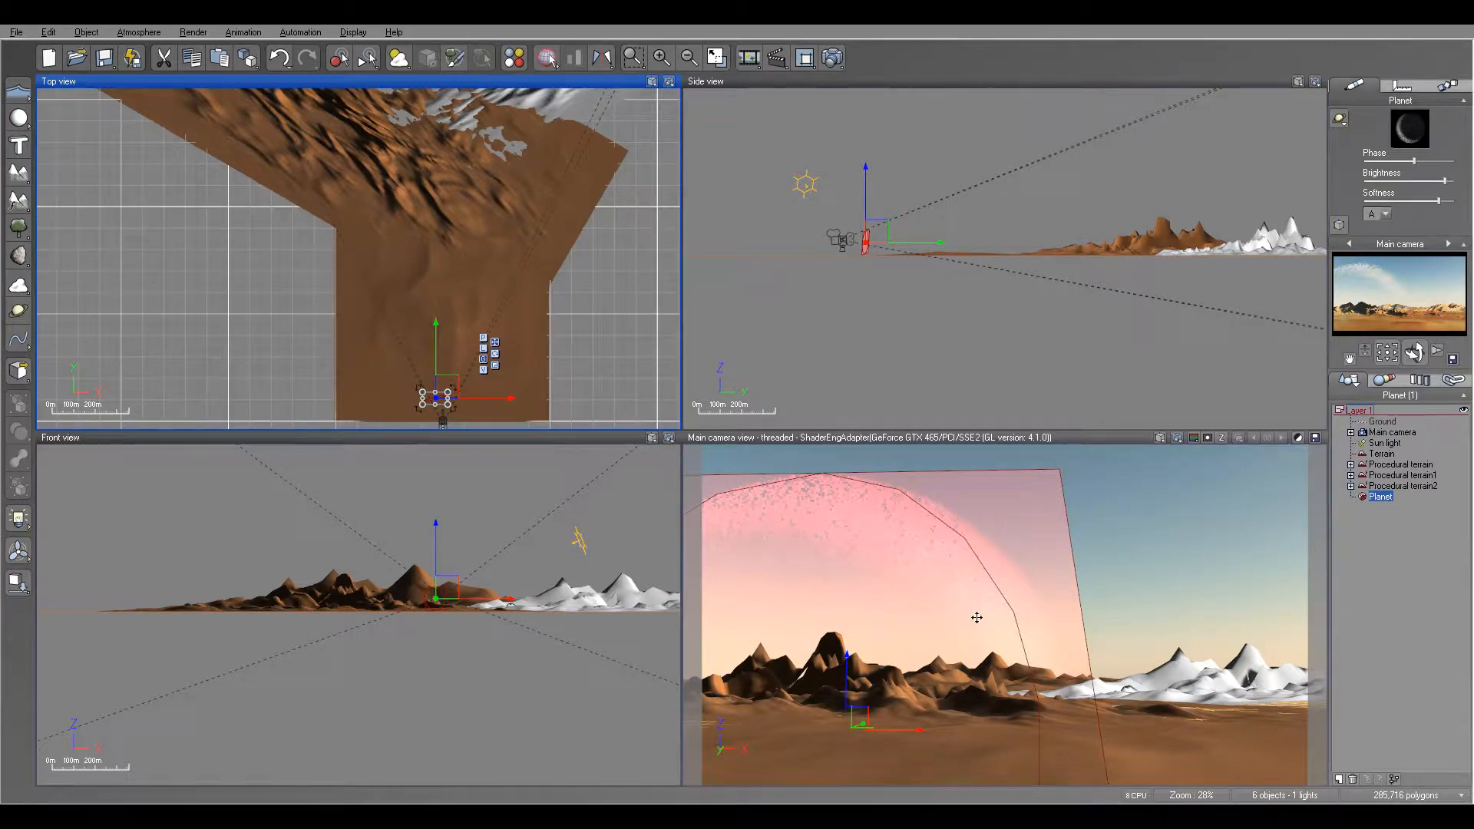
pyautogui.scroll(-5, 534, 217)
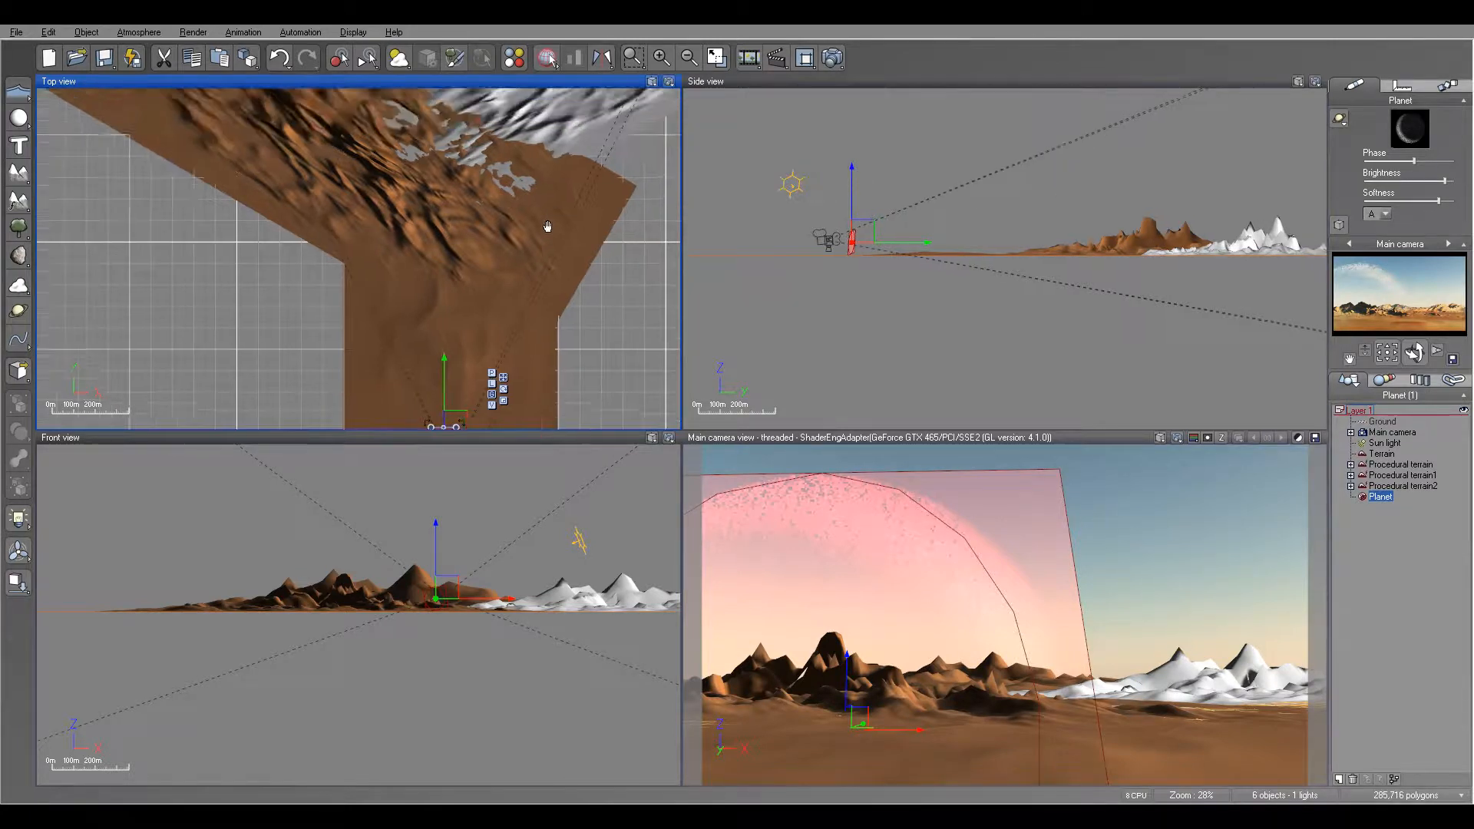
pyautogui.moveTo(535, 218); pyautogui.dragTo(499, 302, button='right')
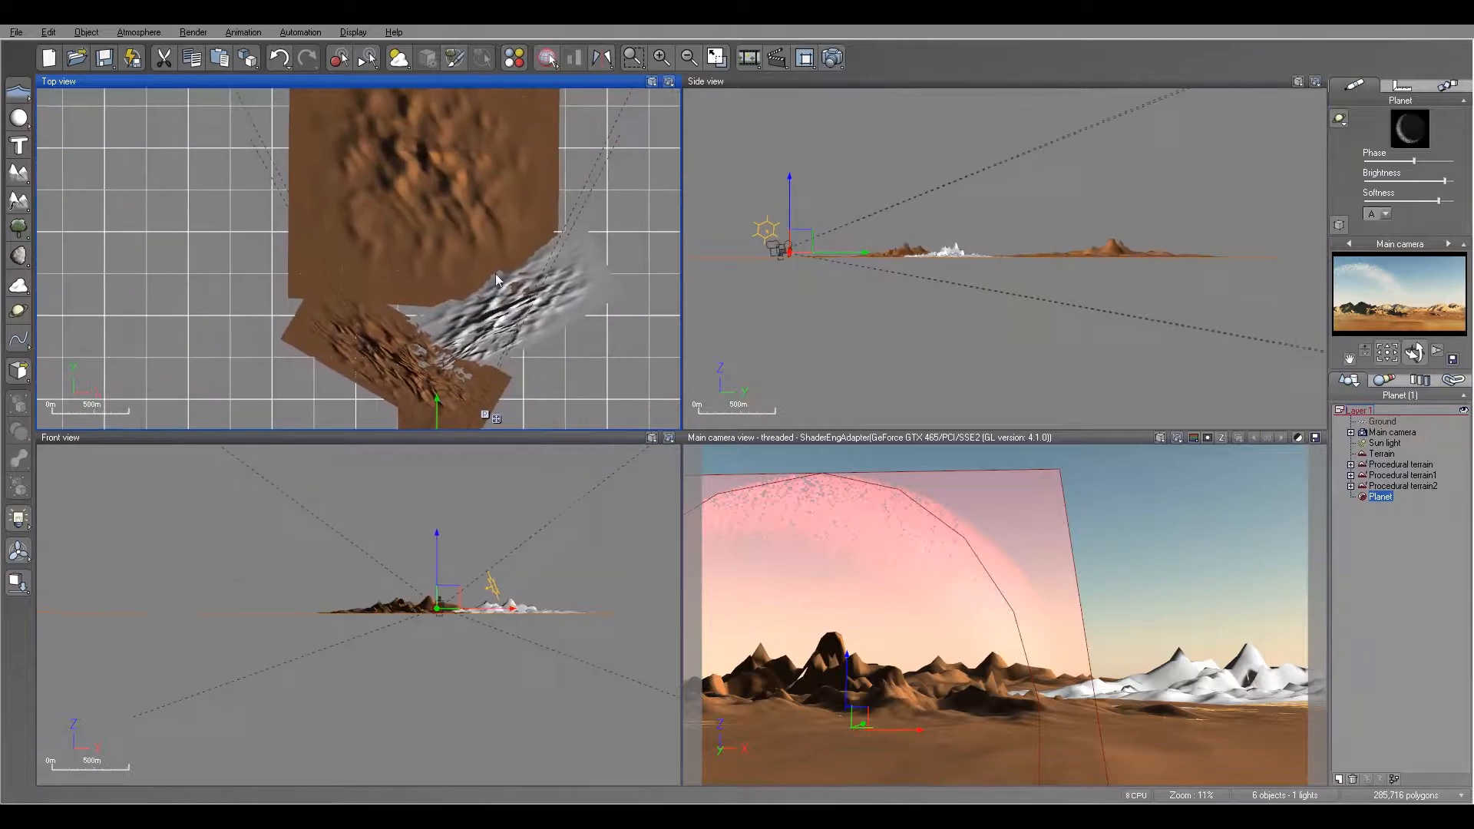
pyautogui.click(138, 32)
pyautogui.click(177, 99)
pyautogui.moveTo(795, 150); pyautogui.dragTo(896, 116)
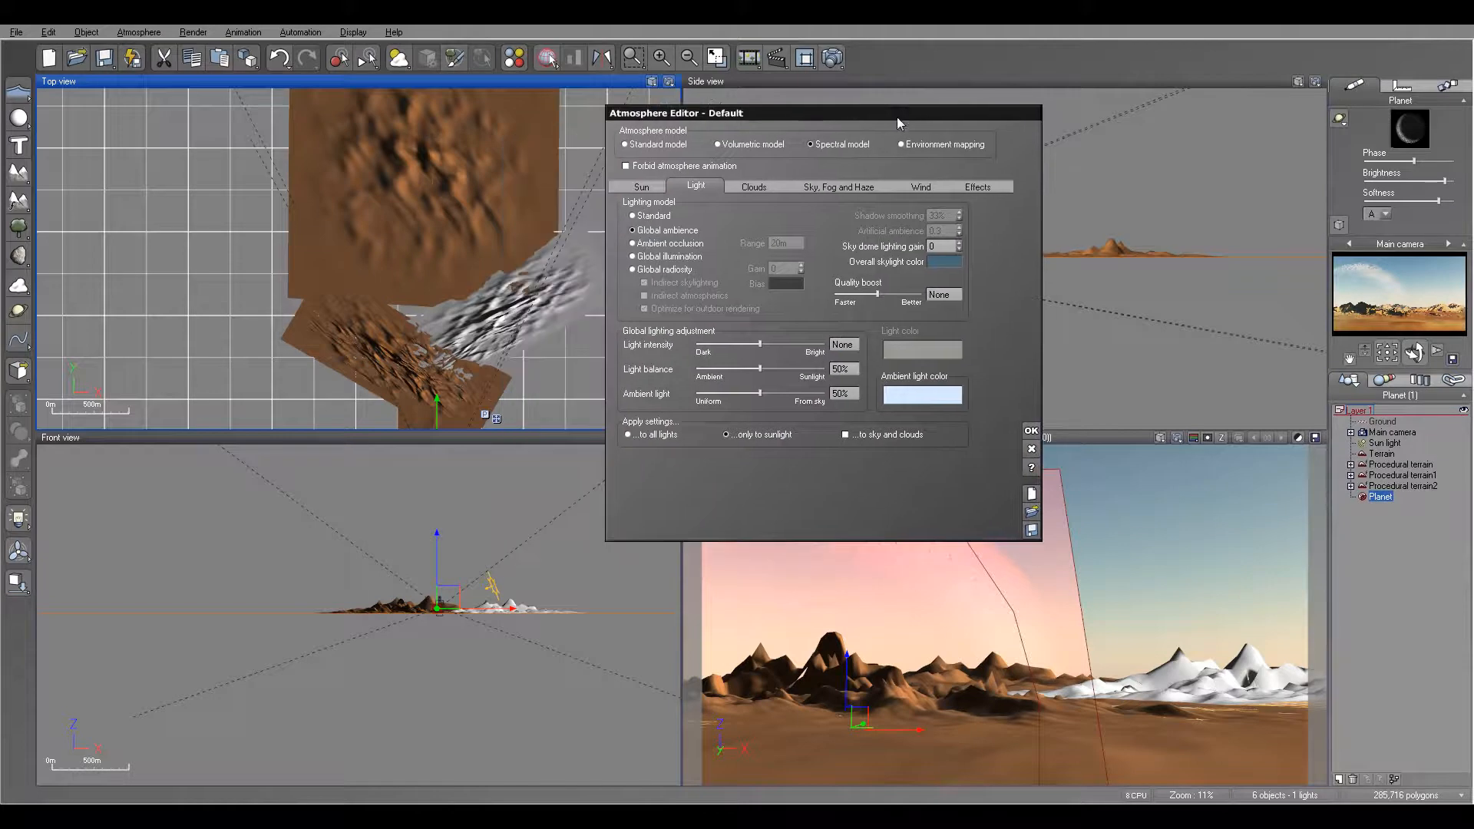
pyautogui.click(638, 187)
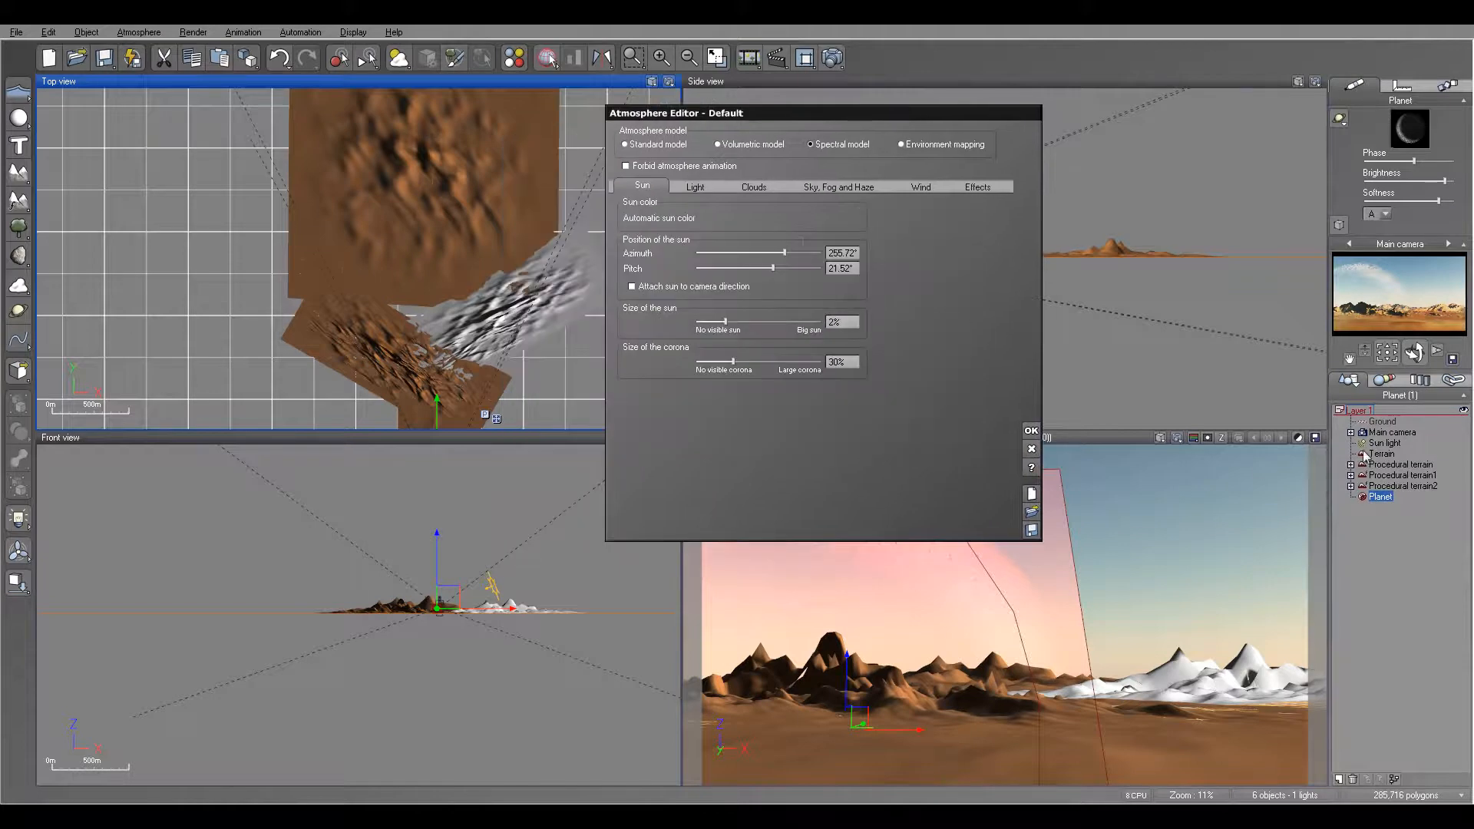
# Step: Move the sun light forward beside the mountain ranges in the top view and raise it slightly in the side view
pyautogui.click(1386, 442)
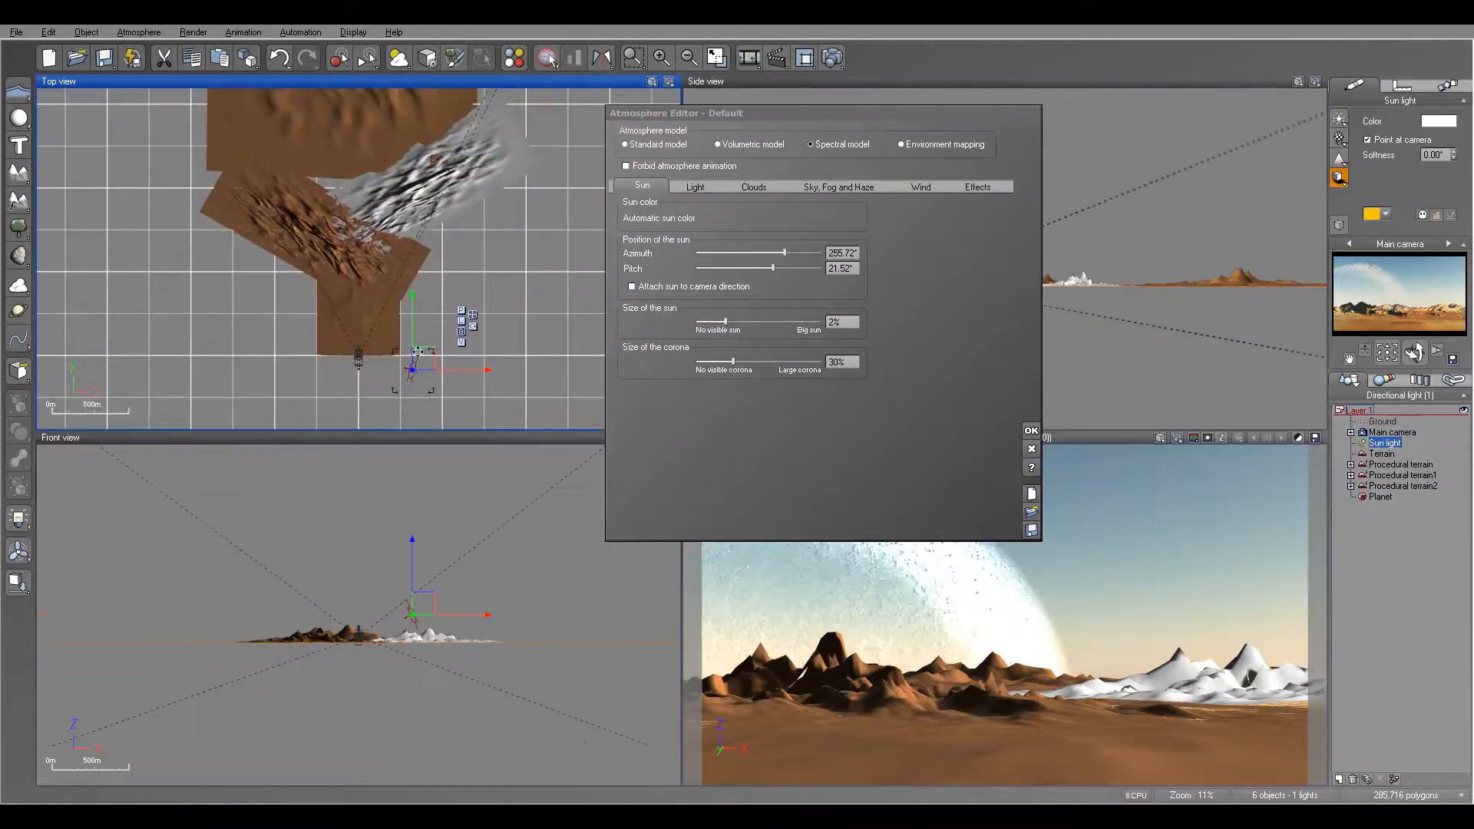
pyautogui.moveTo(502, 141); pyautogui.dragTo(507, 287)
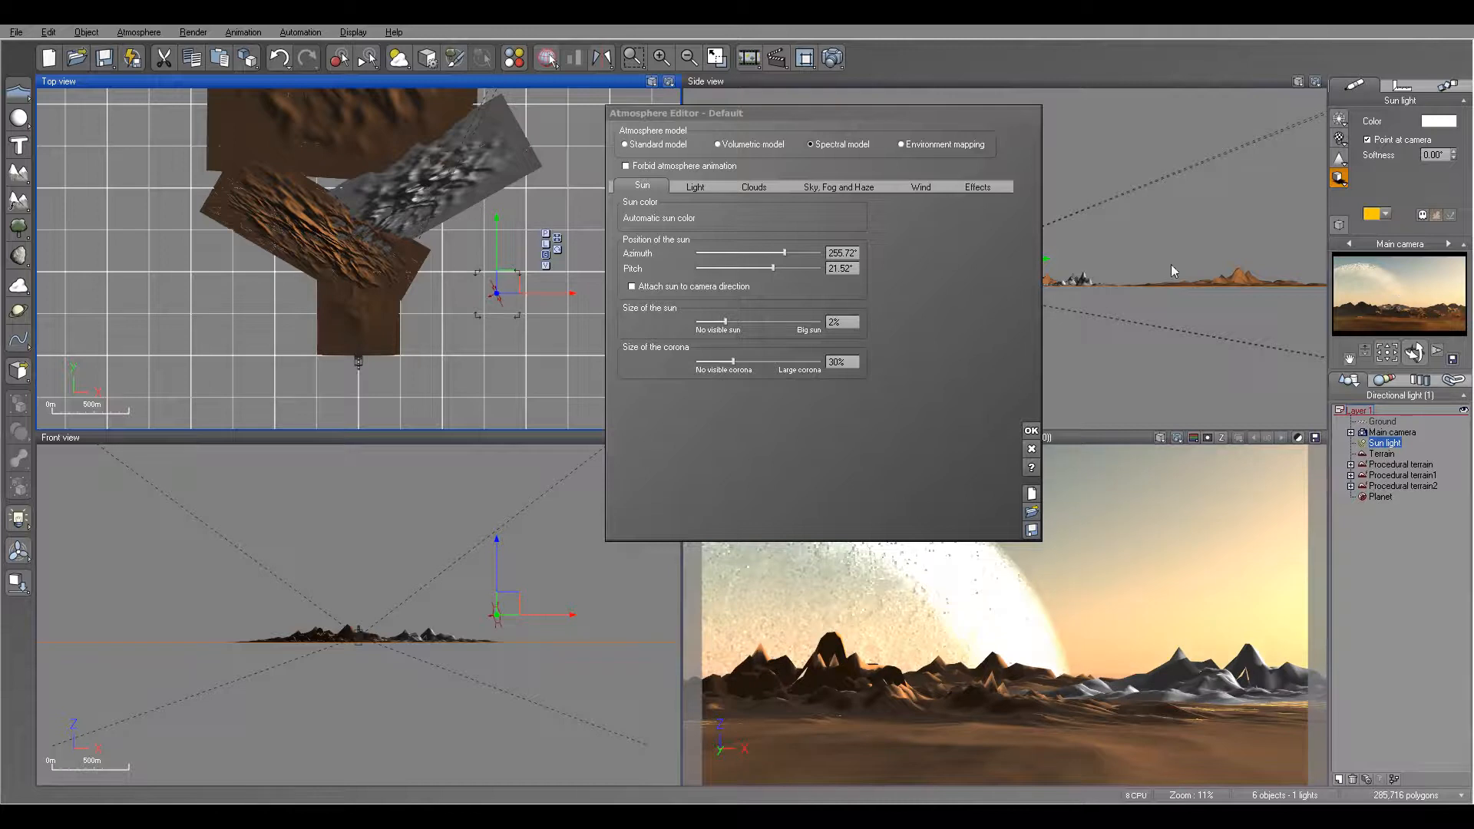
pyautogui.moveTo(937, 117); pyautogui.dragTo(814, 119)
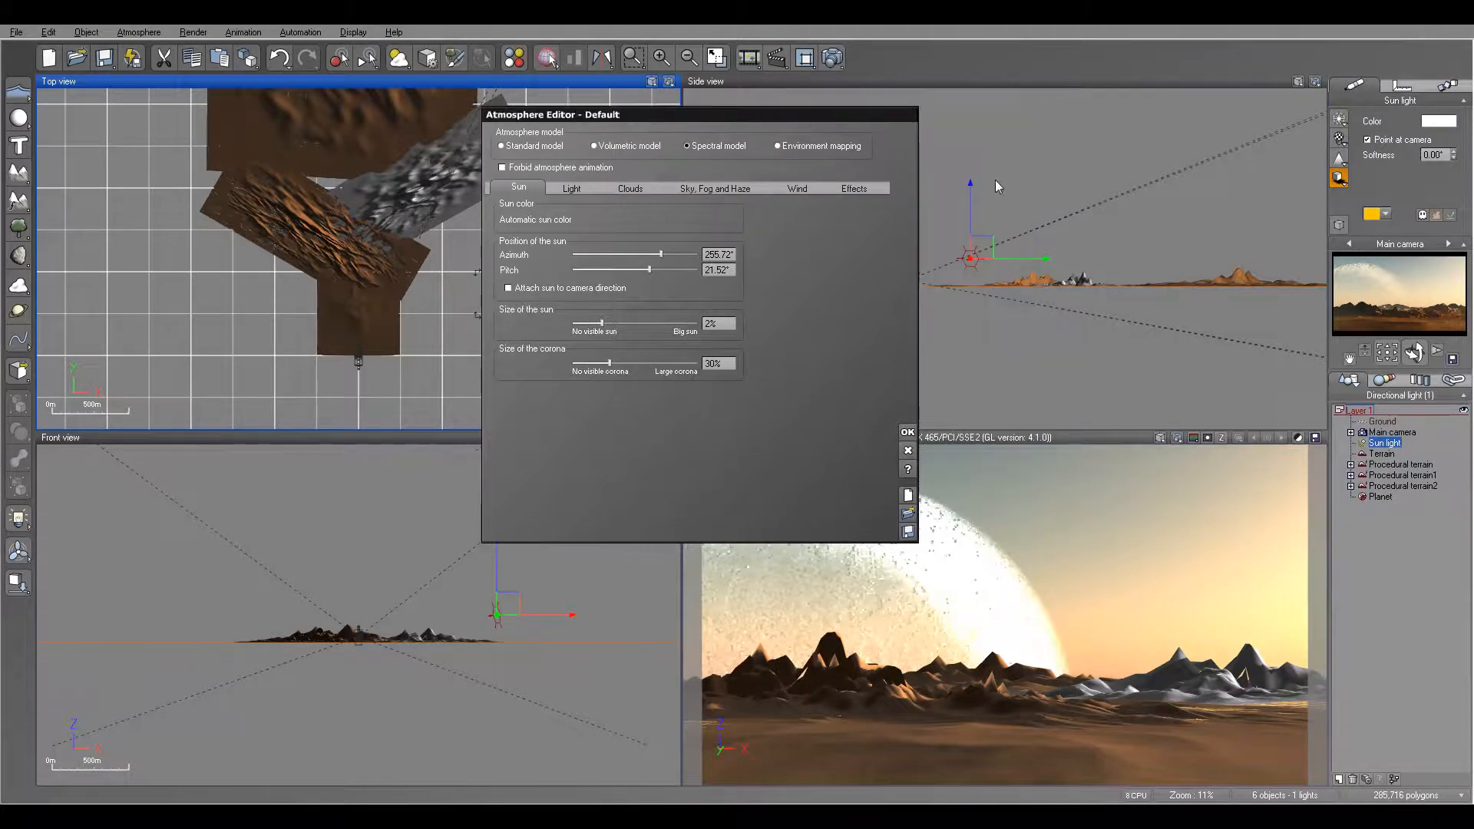
pyautogui.click(982, 236)
pyautogui.moveTo(982, 236); pyautogui.dragTo(979, 226)
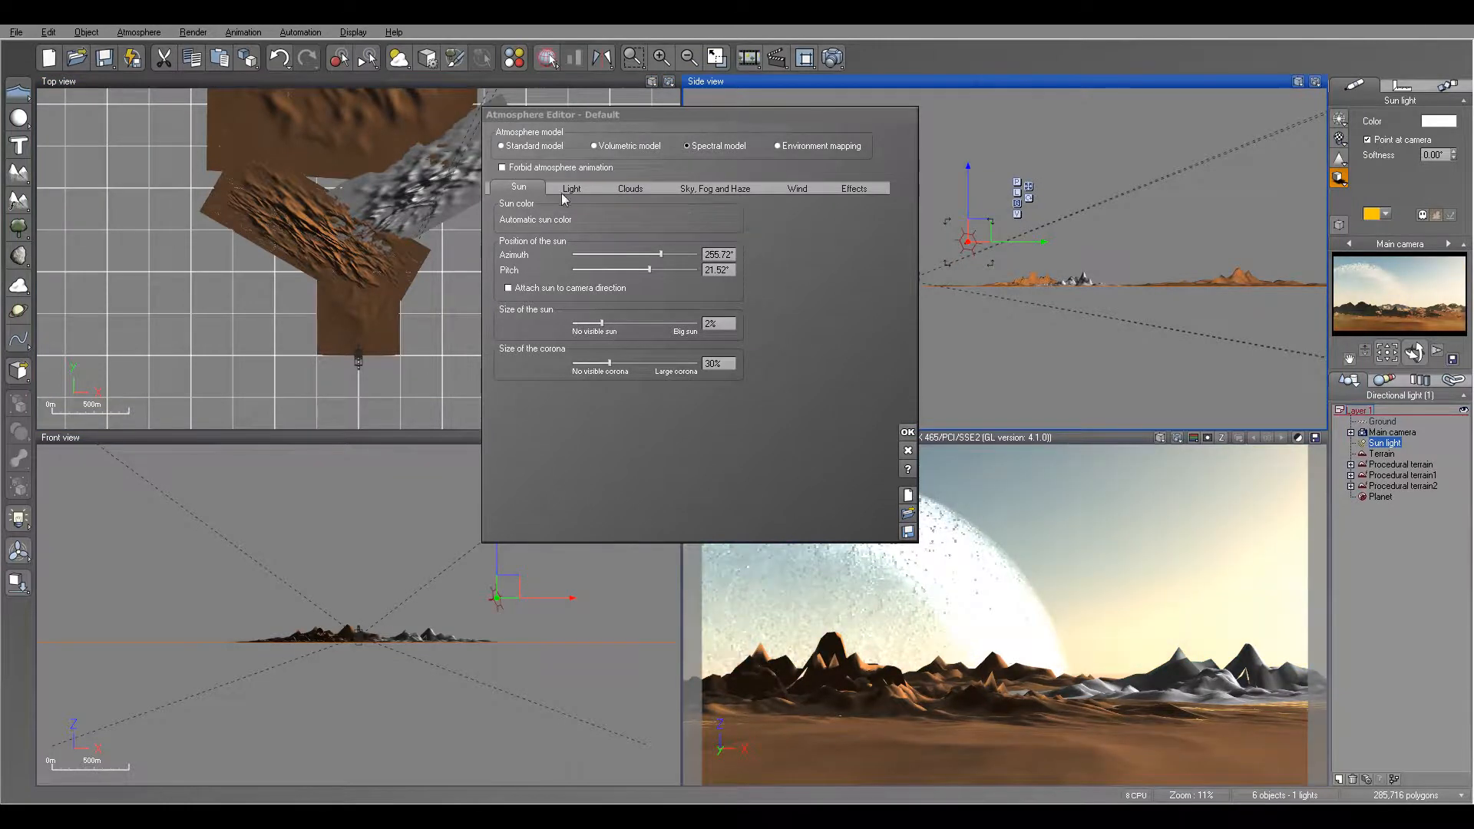
# Step: Configure the atmosphere lighting with Global radiosity, a muted blue ambient color (RGB 72, 99, 115) and 85% light balance
pyautogui.click(573, 188)
pyautogui.click(532, 270)
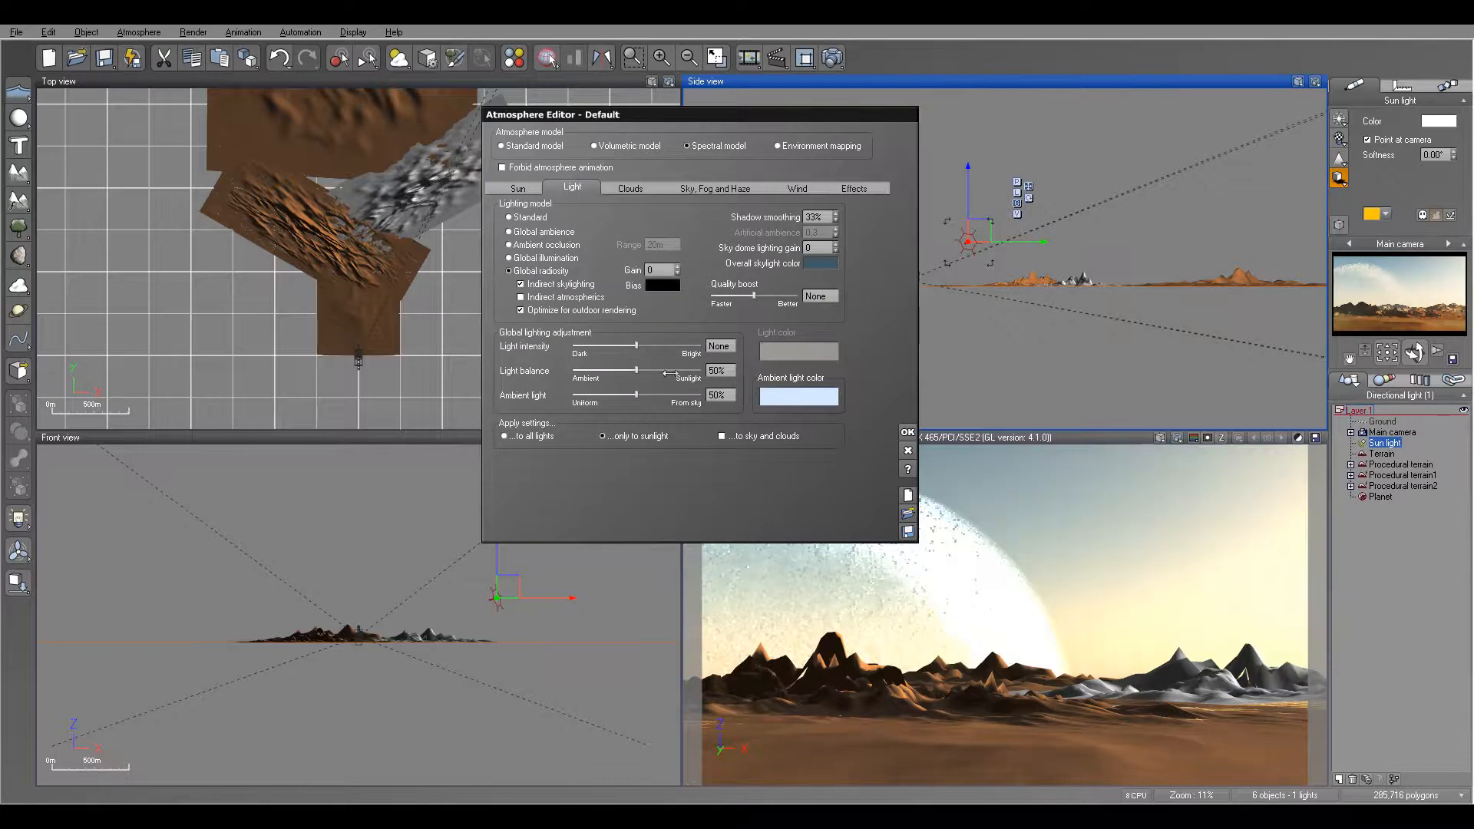
pyautogui.rightClick(810, 399)
pyautogui.click(823, 410)
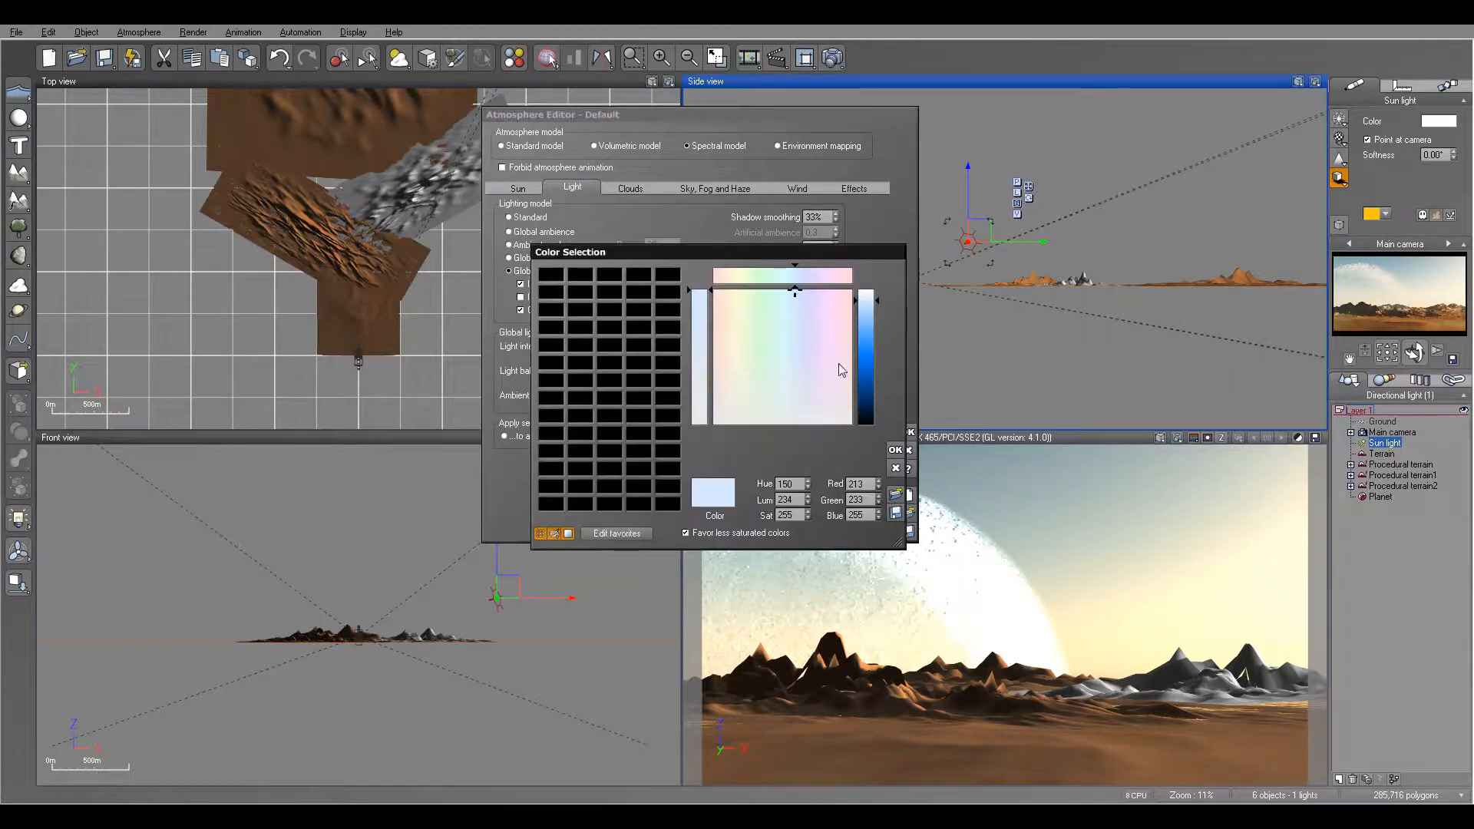
pyautogui.click(796, 396)
pyautogui.moveTo(876, 300); pyautogui.dragTo(870, 382)
pyautogui.click(895, 450)
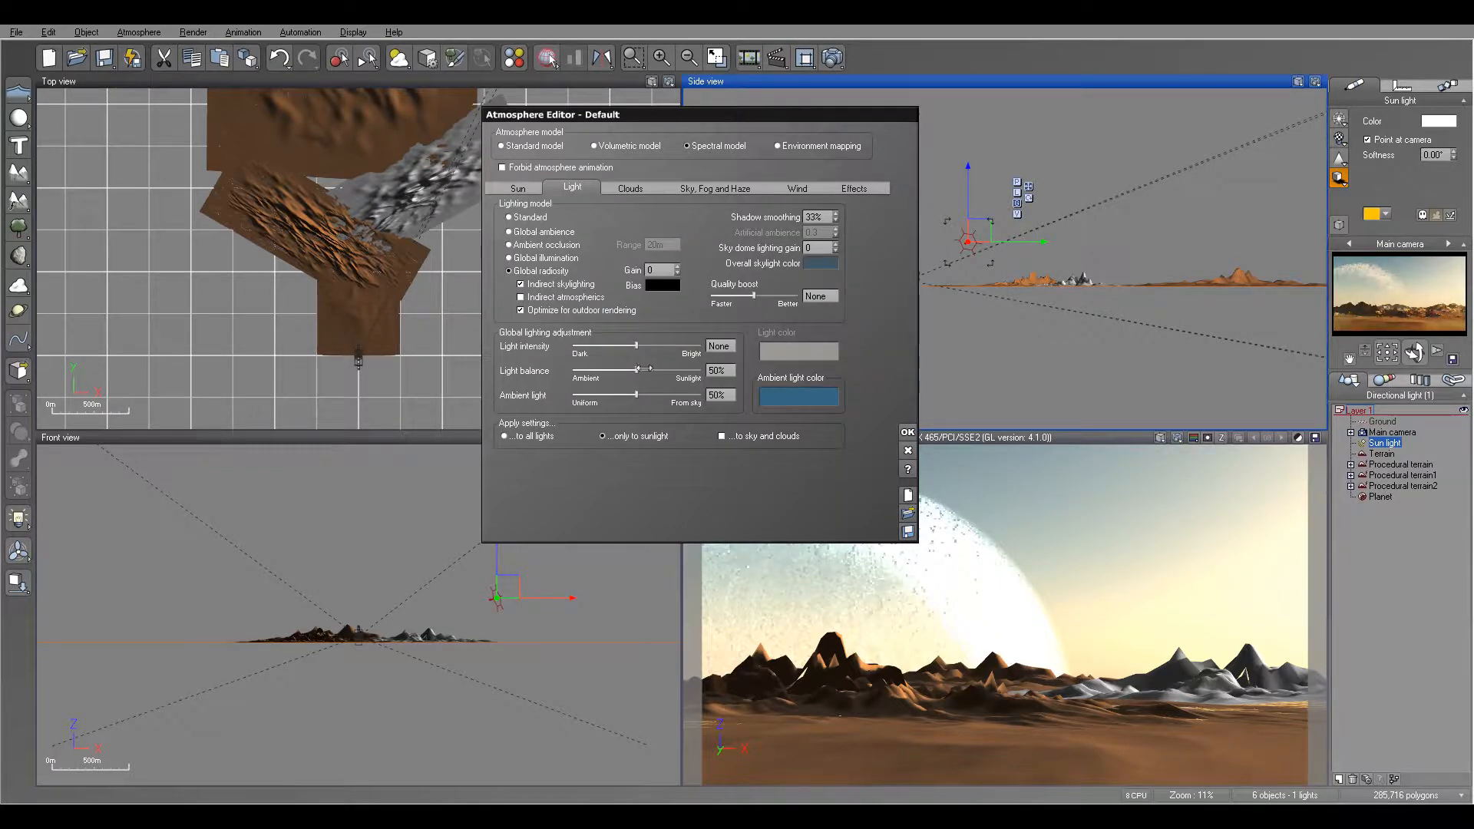
pyautogui.moveTo(675, 371); pyautogui.dragTo(686, 372)
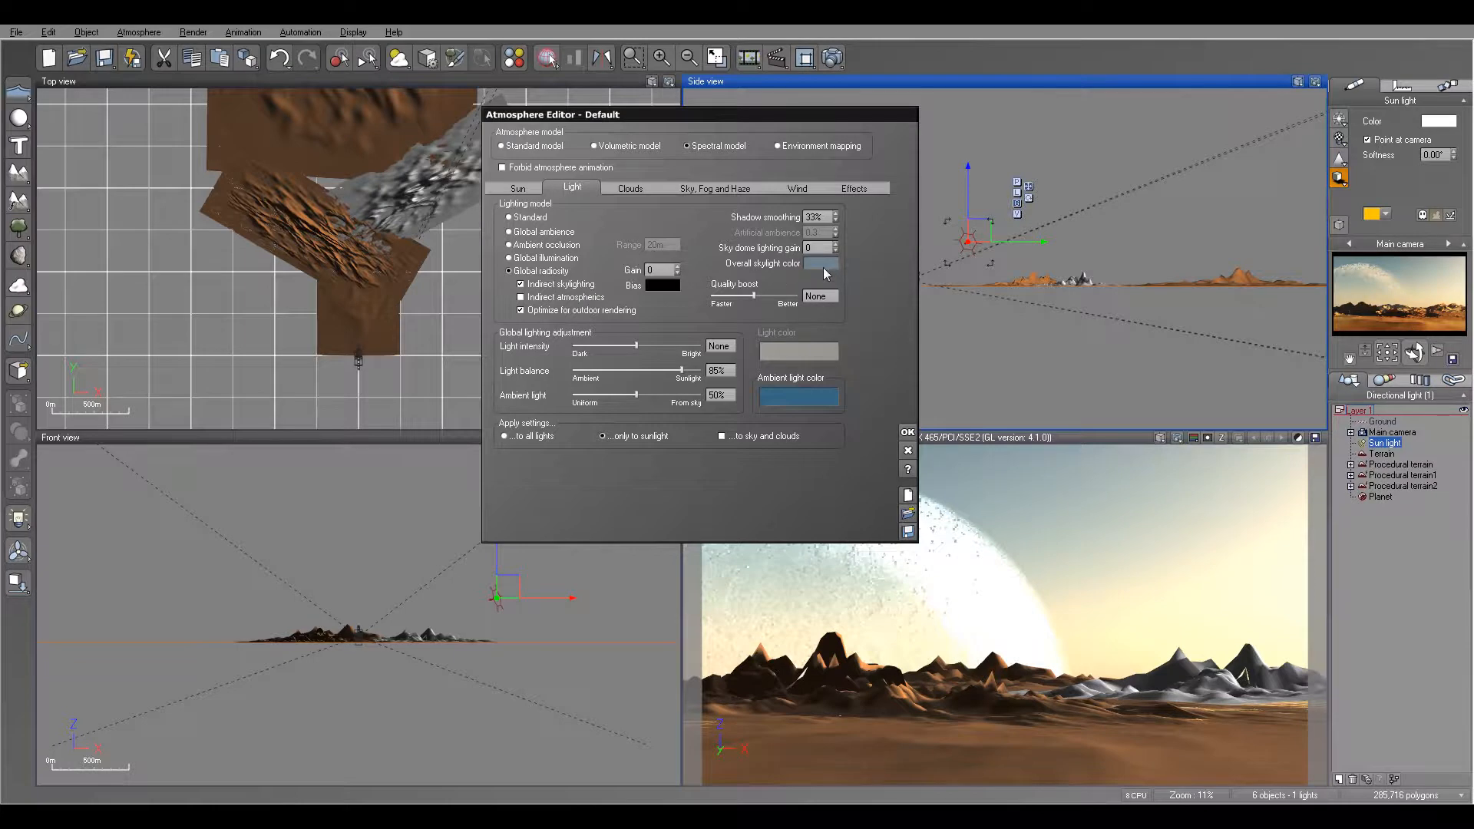
# Step: Change the sky color to a less saturated blue and lower the sky mean altitude to 2.376 km
pyautogui.click(695, 190)
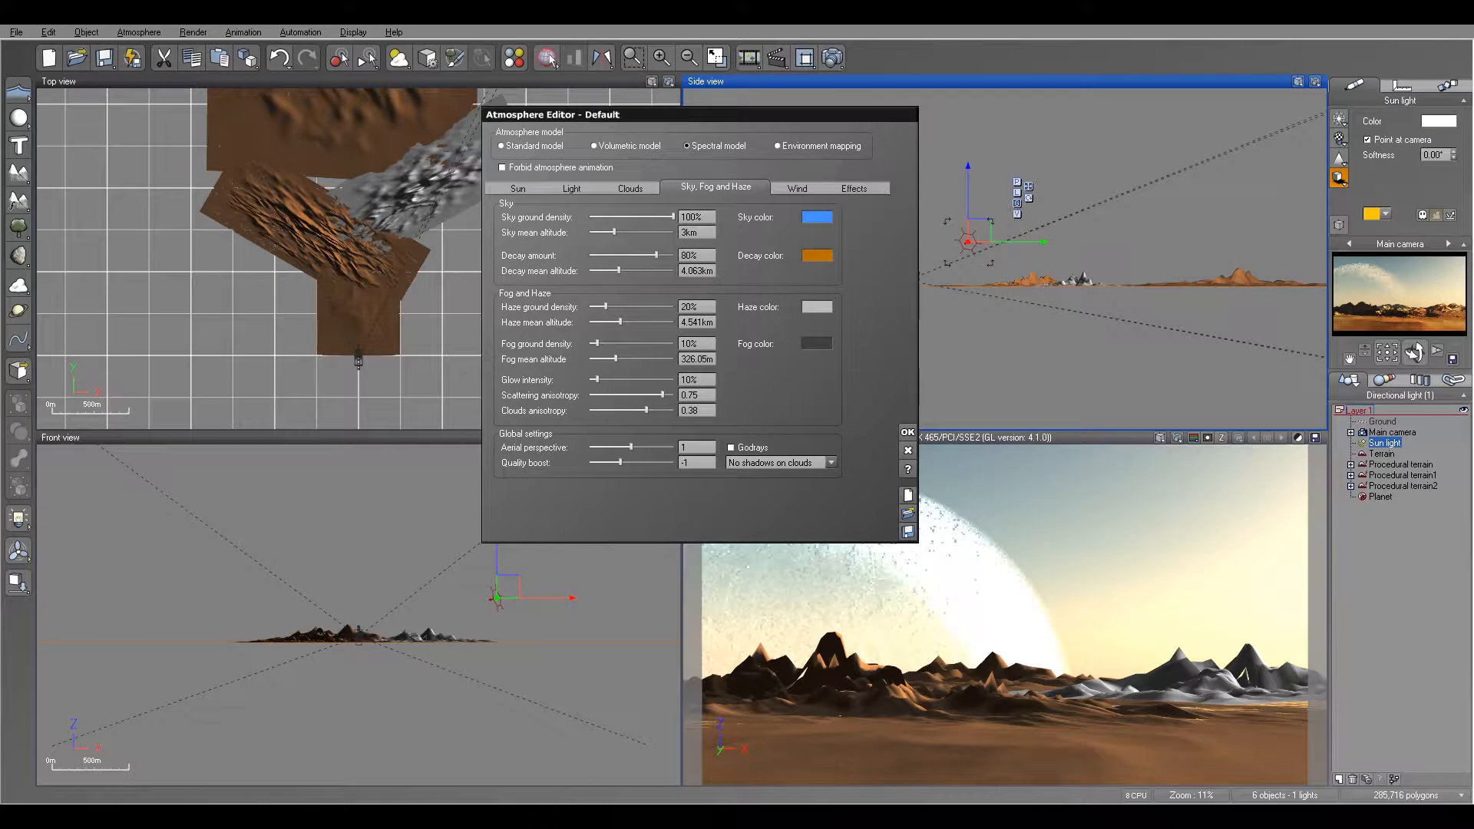
pyautogui.click(1253, 364)
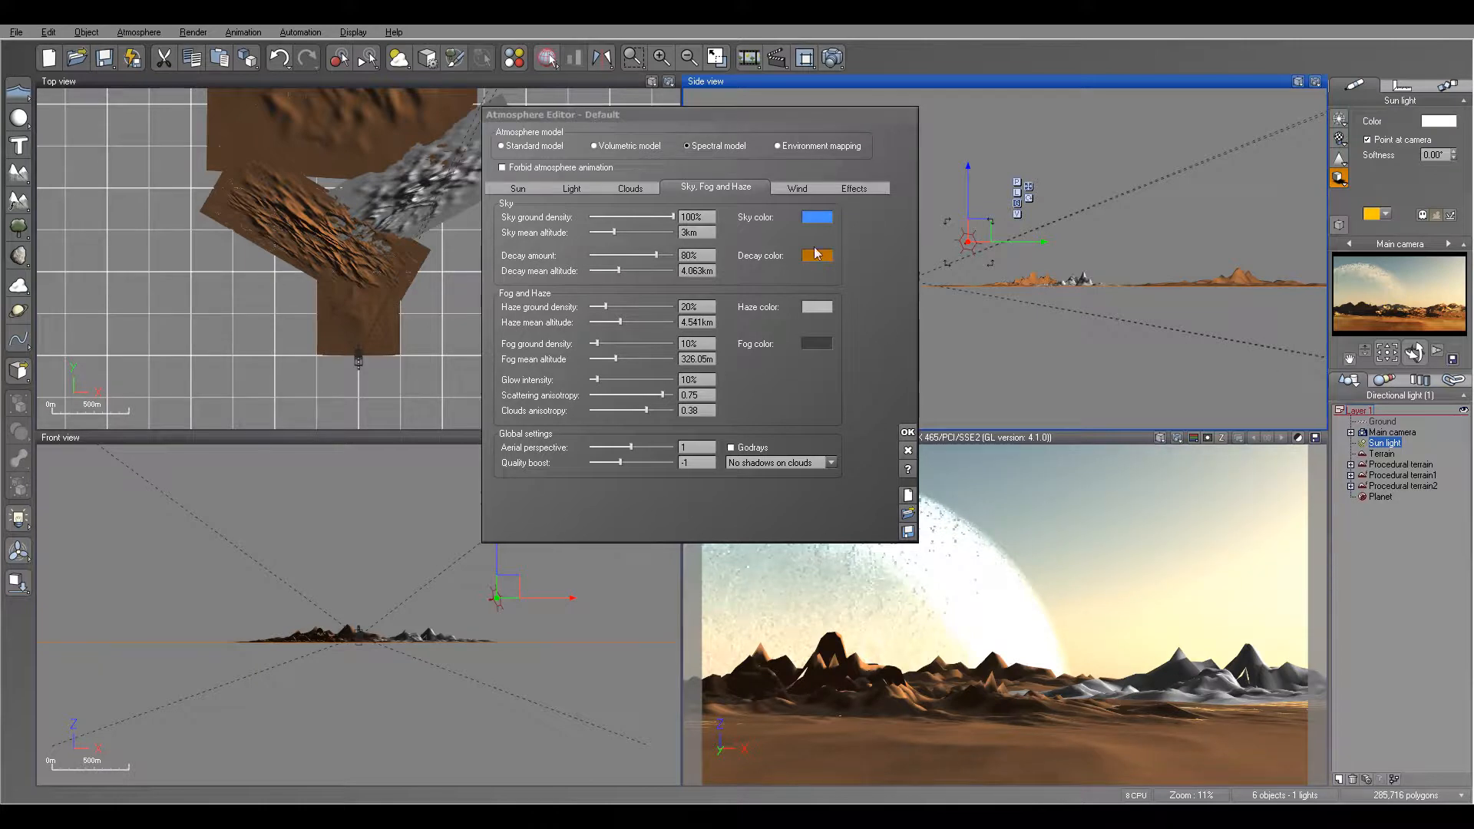
pyautogui.click(813, 214)
pyautogui.click(837, 229)
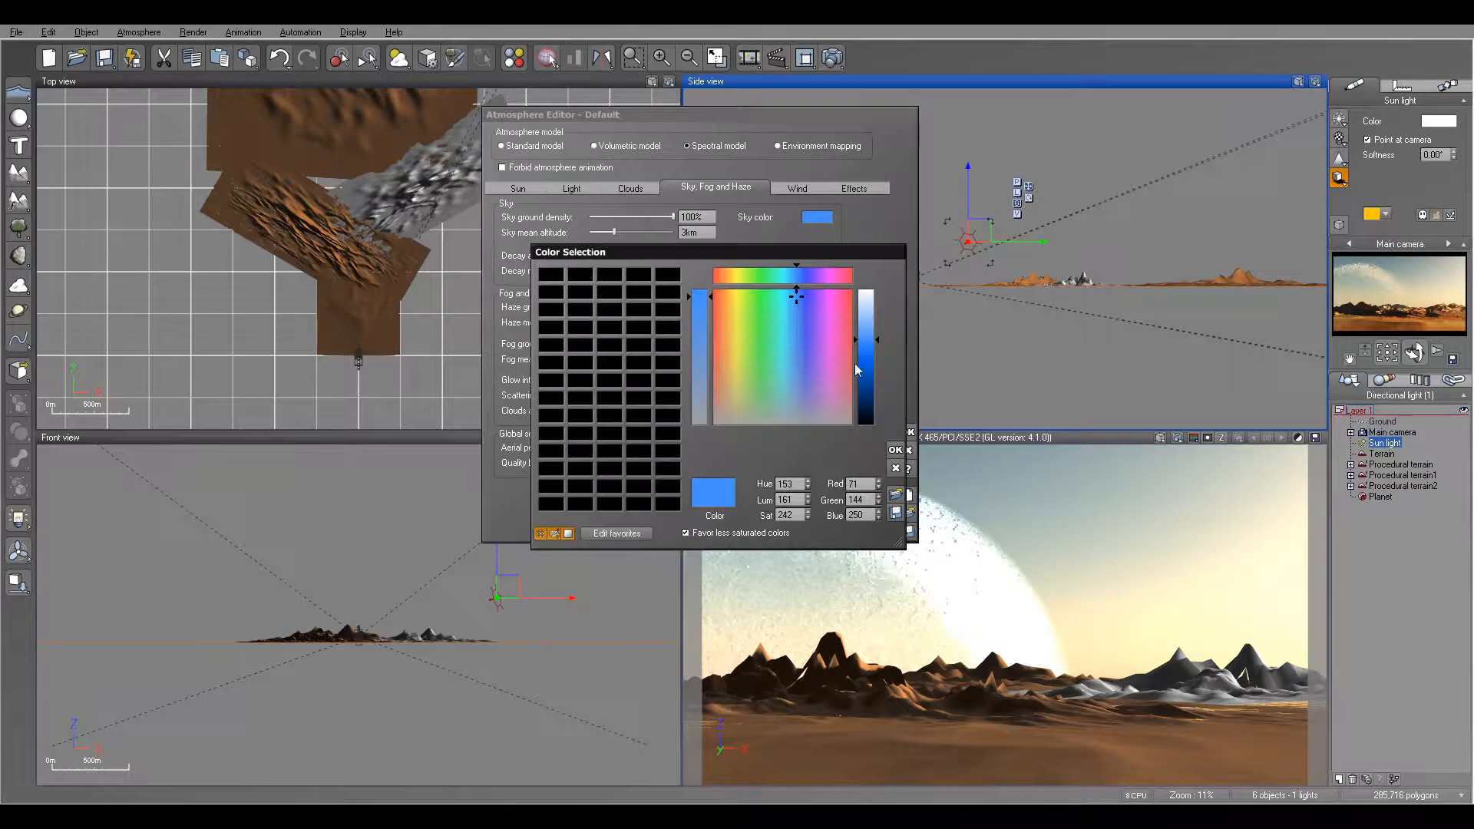
pyautogui.moveTo(798, 296); pyautogui.dragTo(793, 333)
pyautogui.click(895, 450)
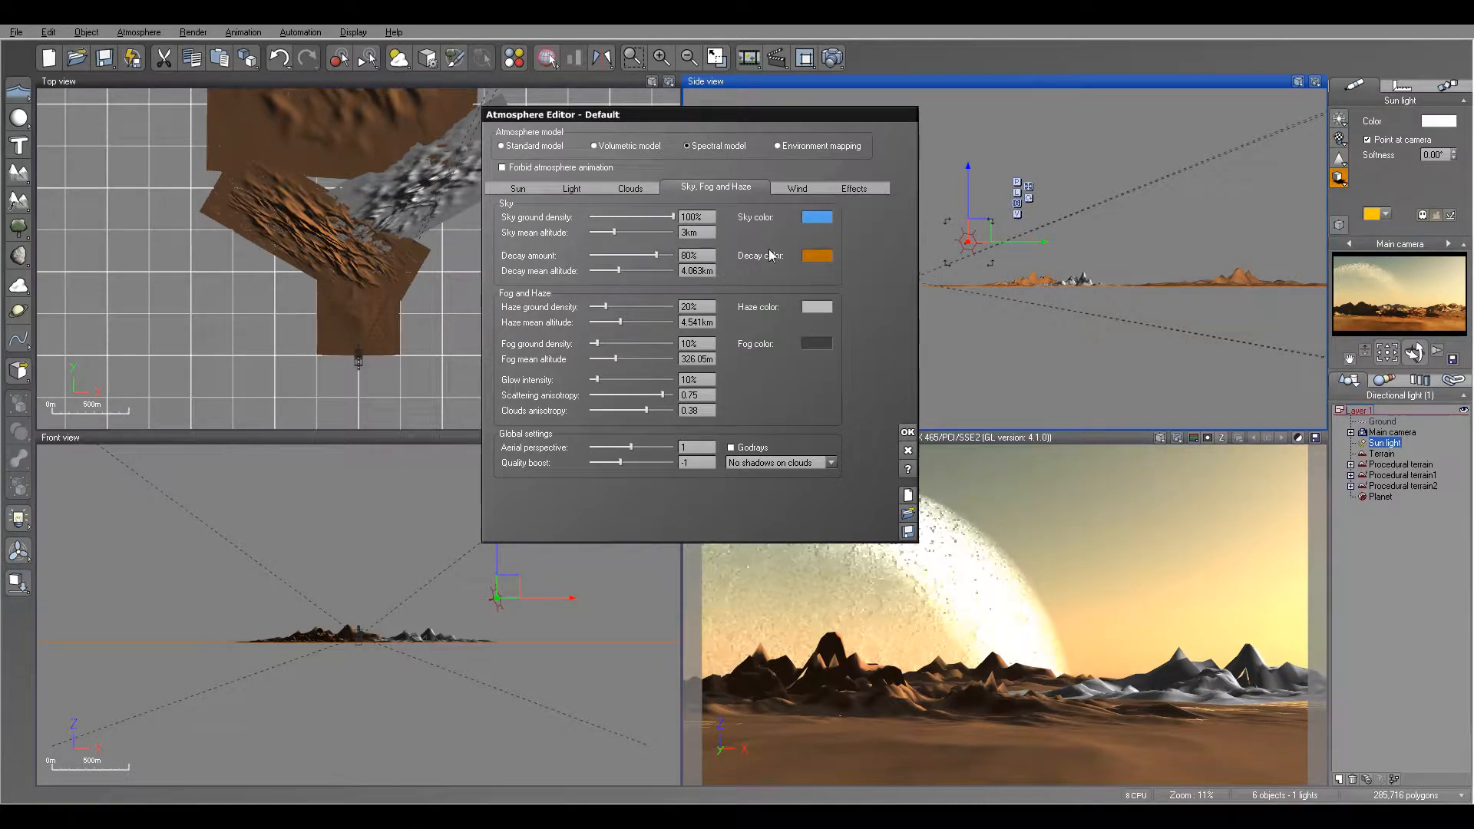
pyautogui.moveTo(647, 233); pyautogui.dragTo(643, 230)
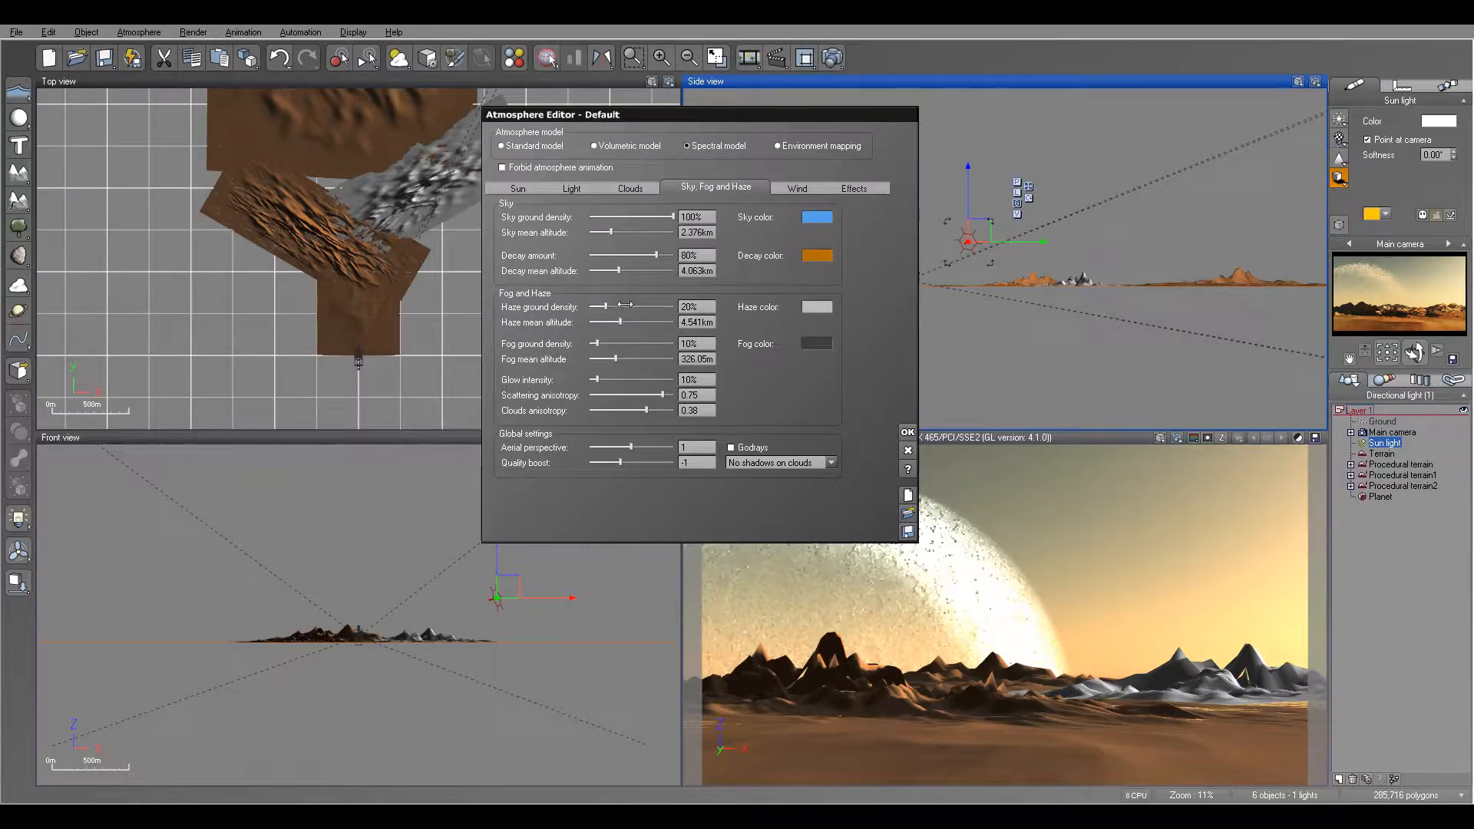
# Step: Thicken the atmosphere with 41% haze ground density, 46% fog ground density, 12% glow intensity and 4.39 aerial perspective
pyautogui.moveTo(620, 305); pyautogui.dragTo(627, 305)
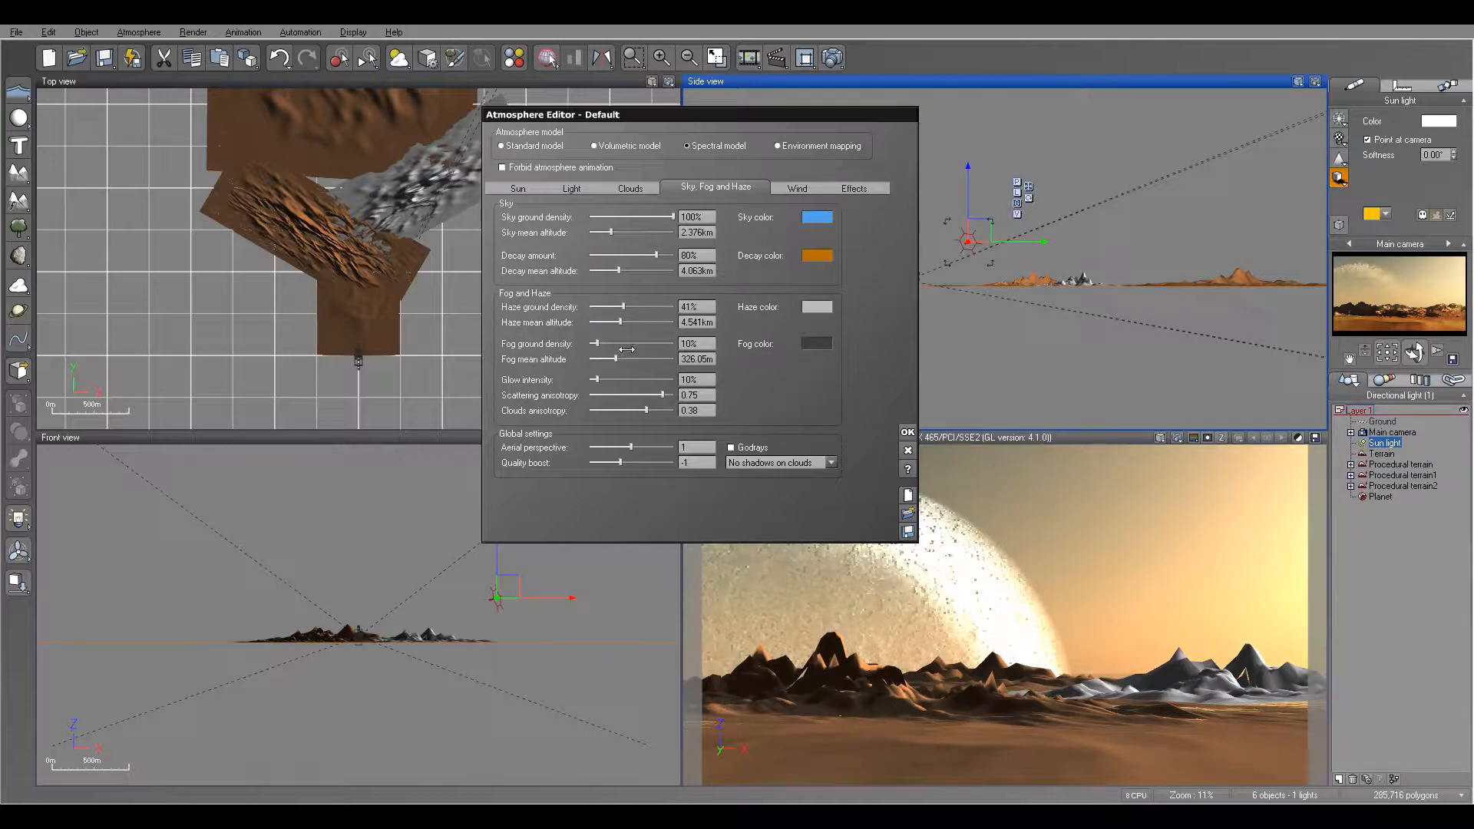
pyautogui.moveTo(610, 339); pyautogui.dragTo(641, 339)
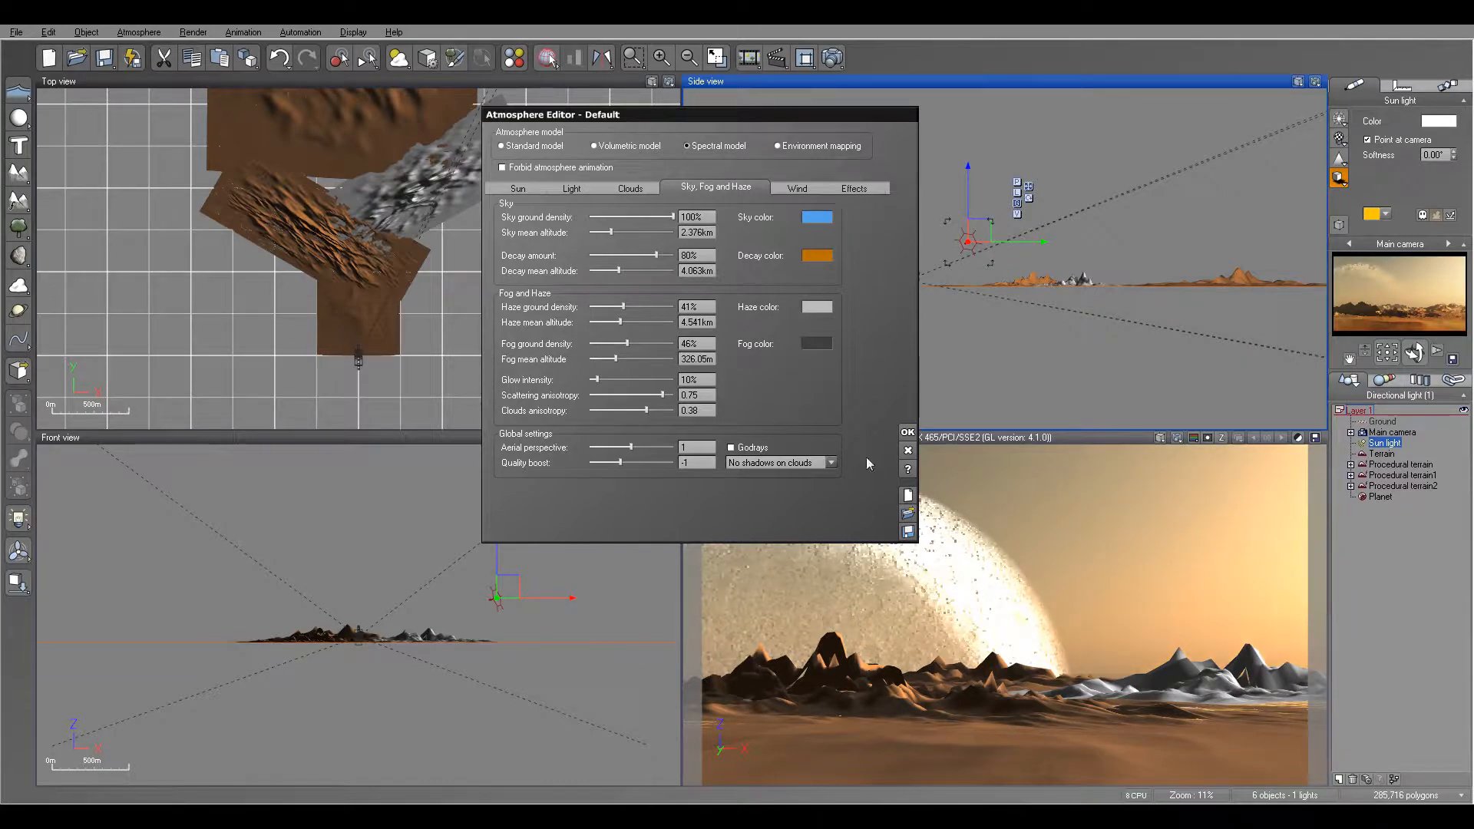
pyautogui.moveTo(595, 379); pyautogui.dragTo(610, 381)
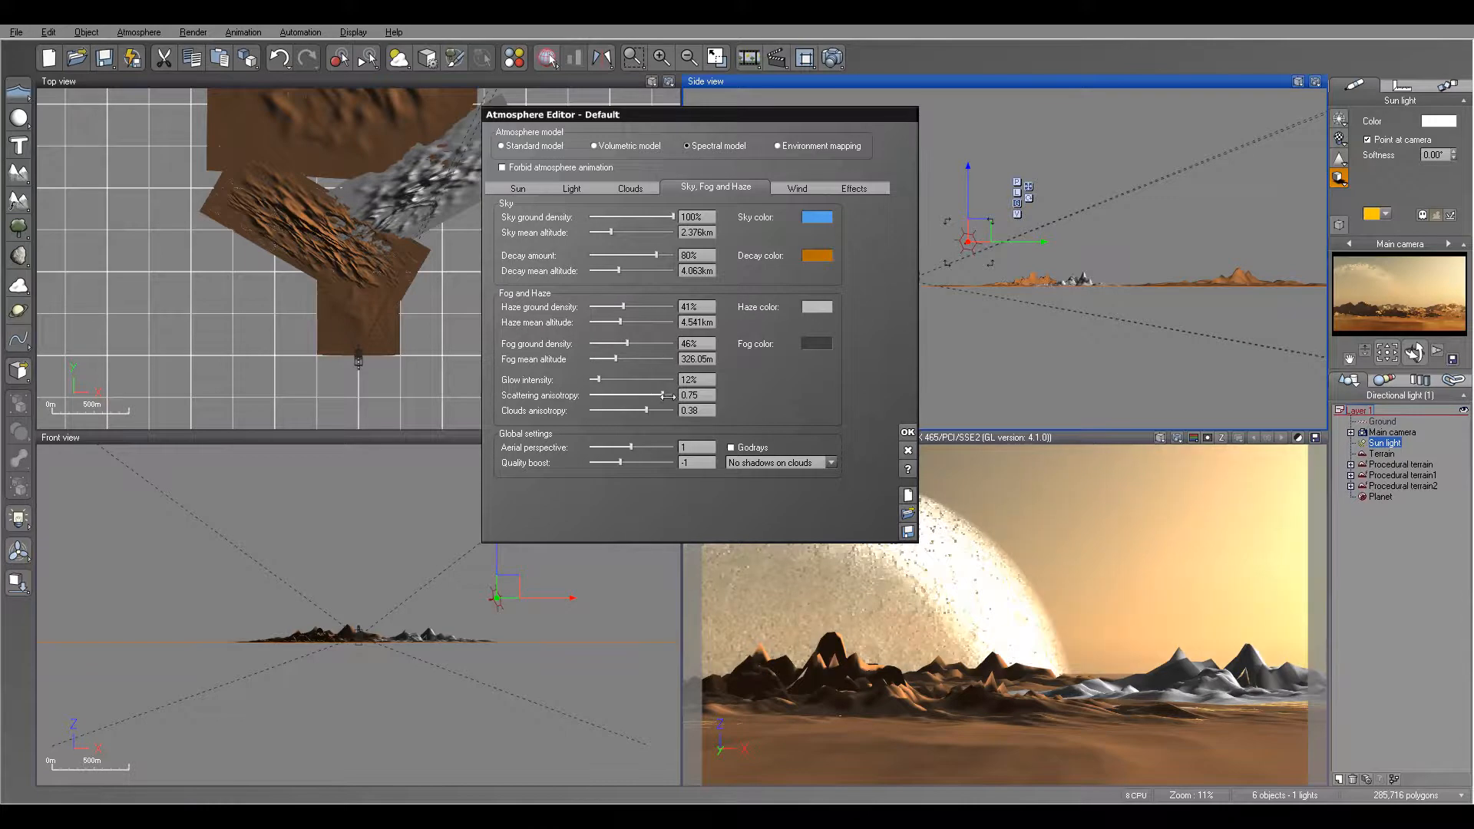
pyautogui.moveTo(653, 445); pyautogui.dragTo(653, 447)
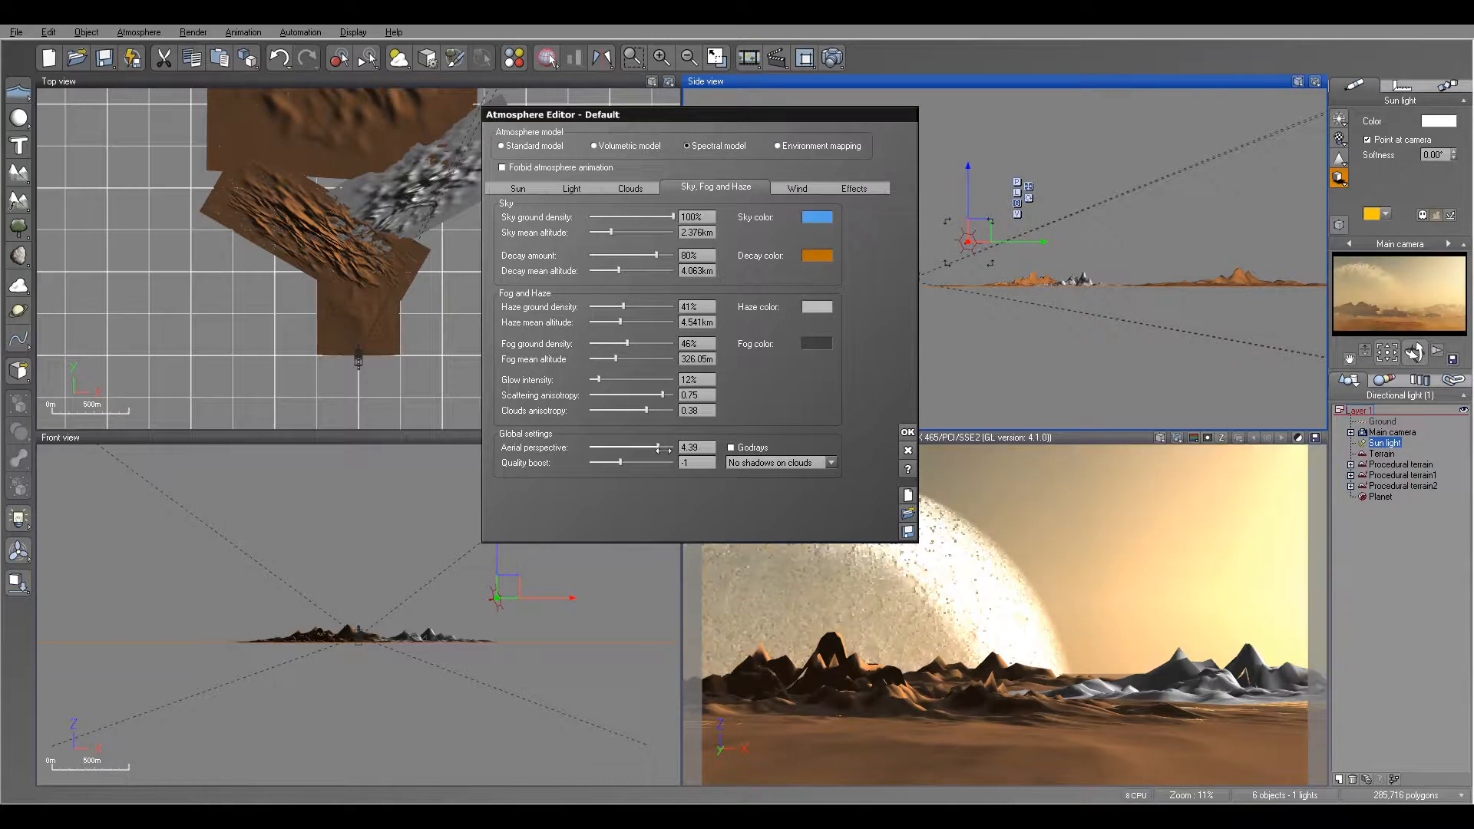
# Step: Render the scene to review the hazy backlit atmosphere, accept the default post render options and dismiss the result
pyautogui.click(832, 58)
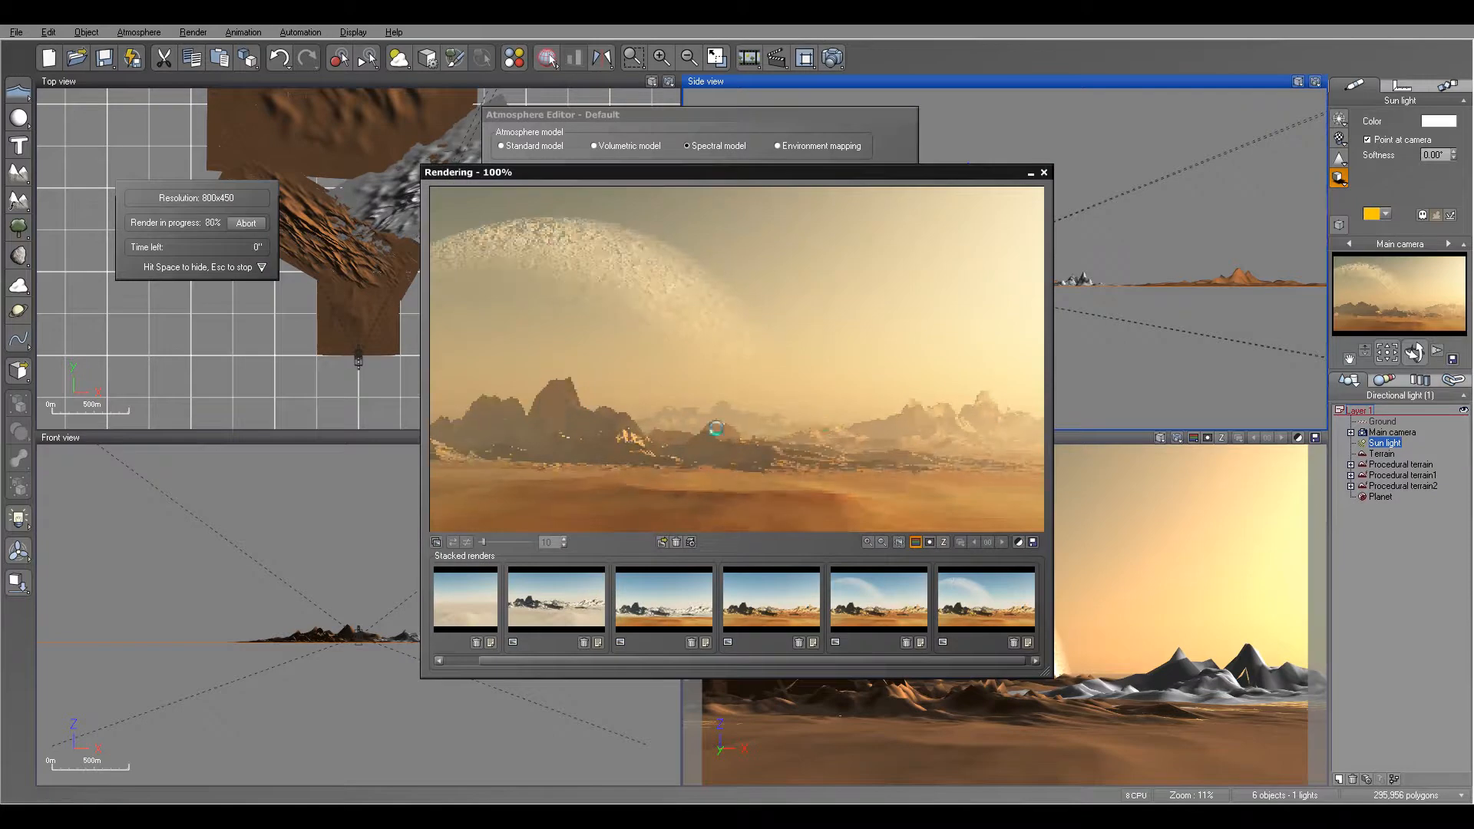
pyautogui.click(829, 498)
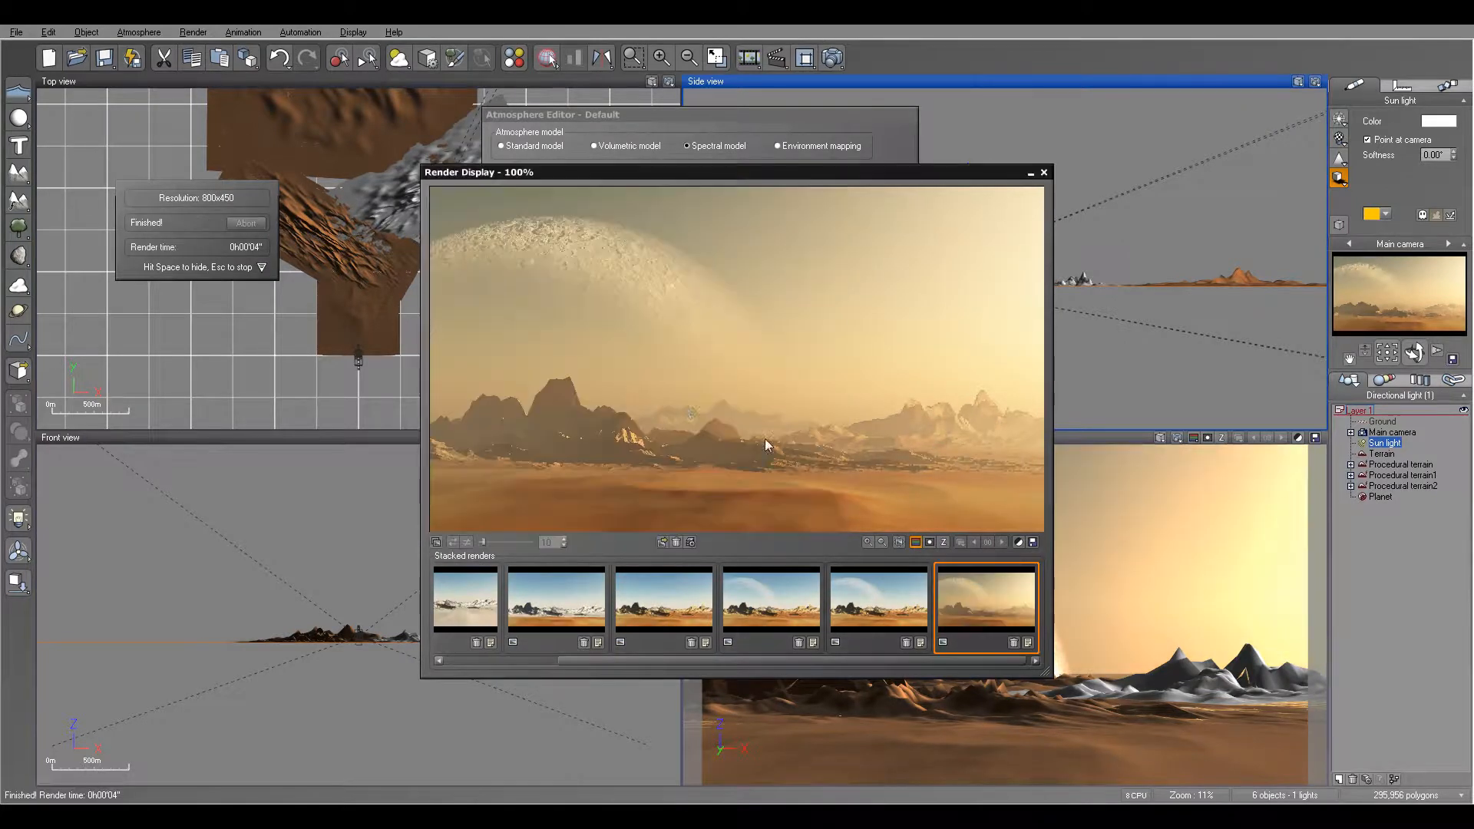
pyautogui.click(1046, 173)
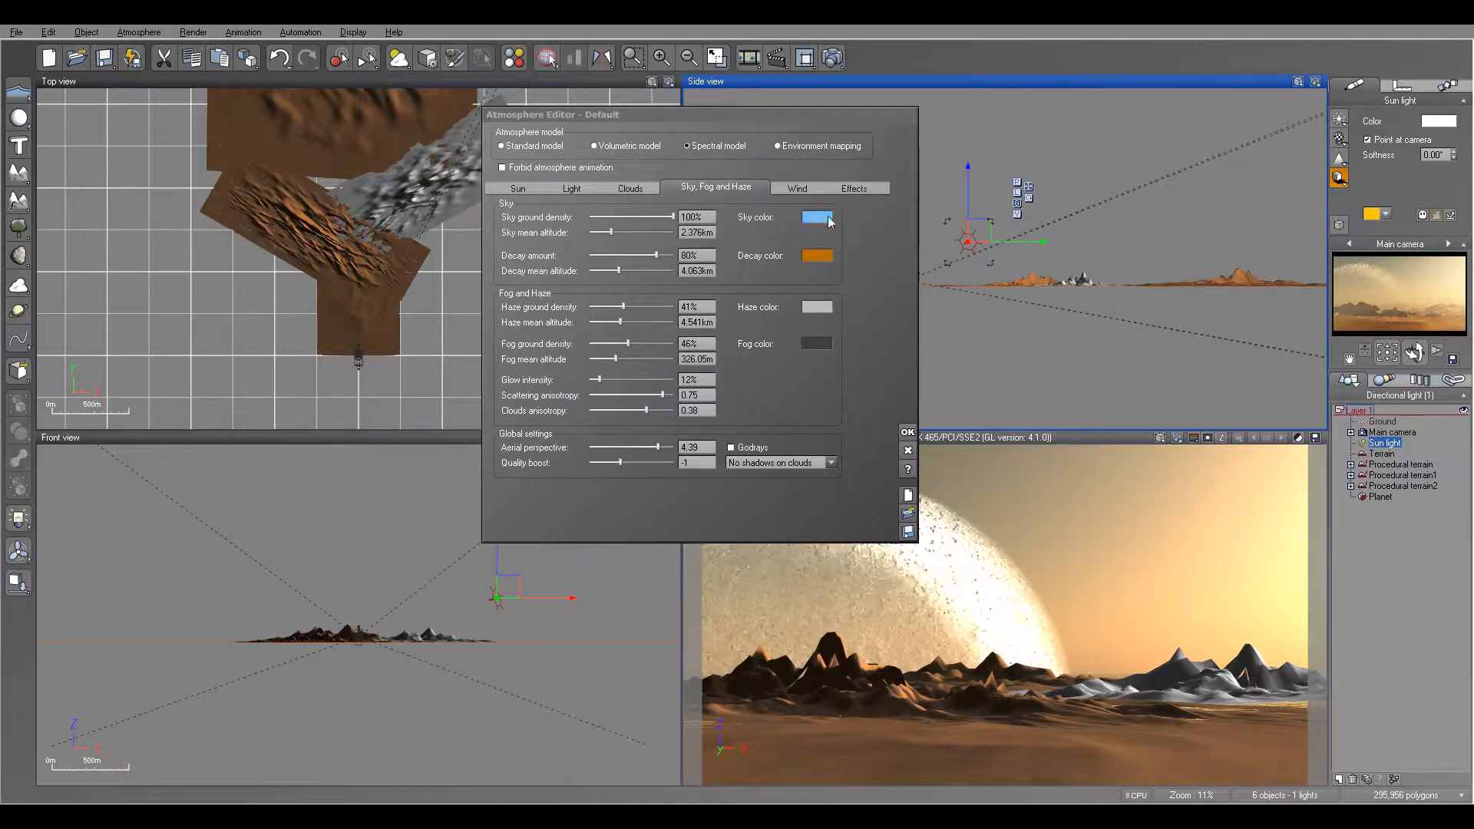
# Step: Set the atmosphere's ambient light color to a saturated blue, RGB 21, 77, 165
pyautogui.click(577, 189)
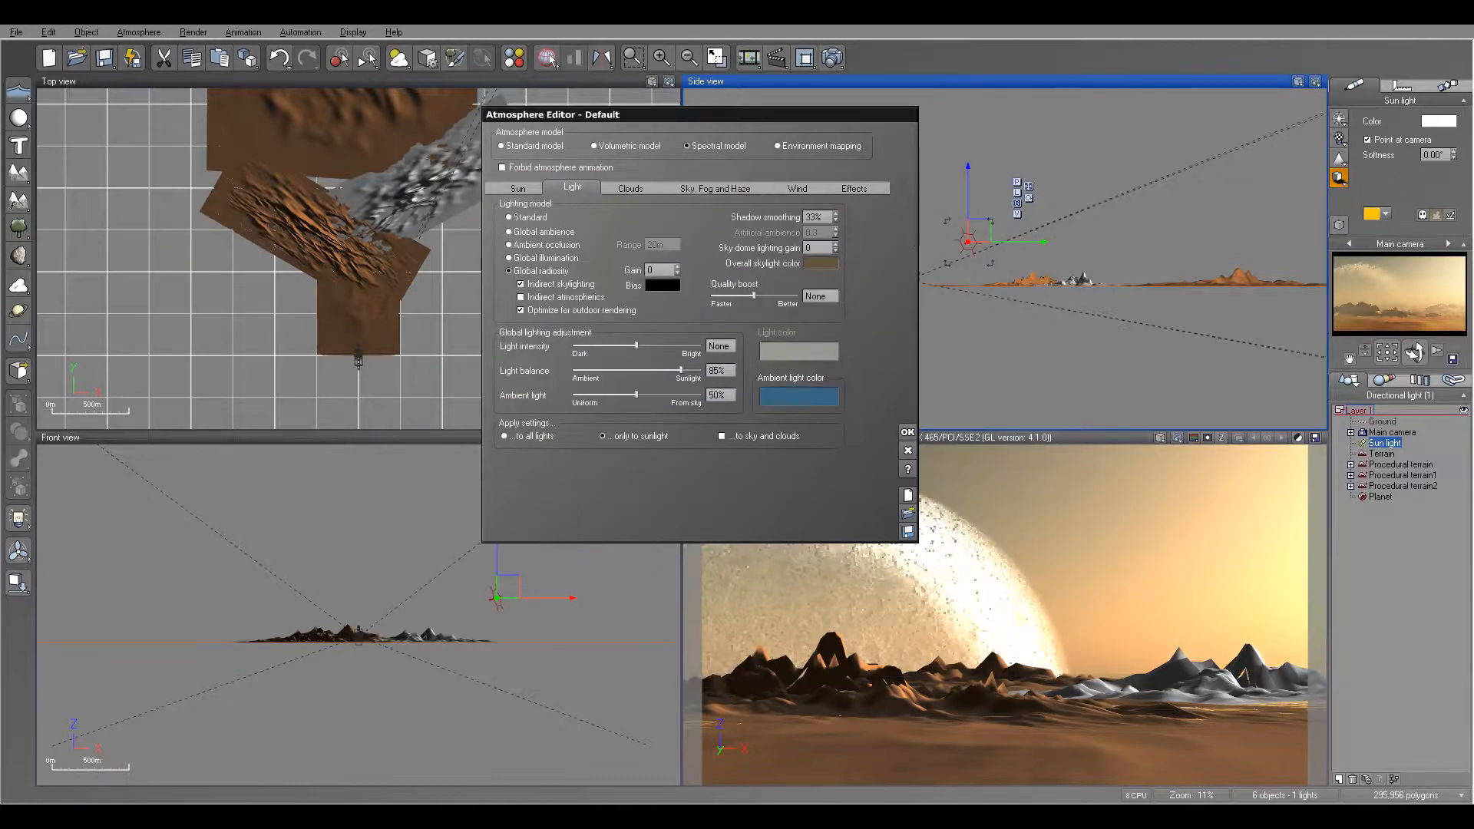
pyautogui.click(1351, 286)
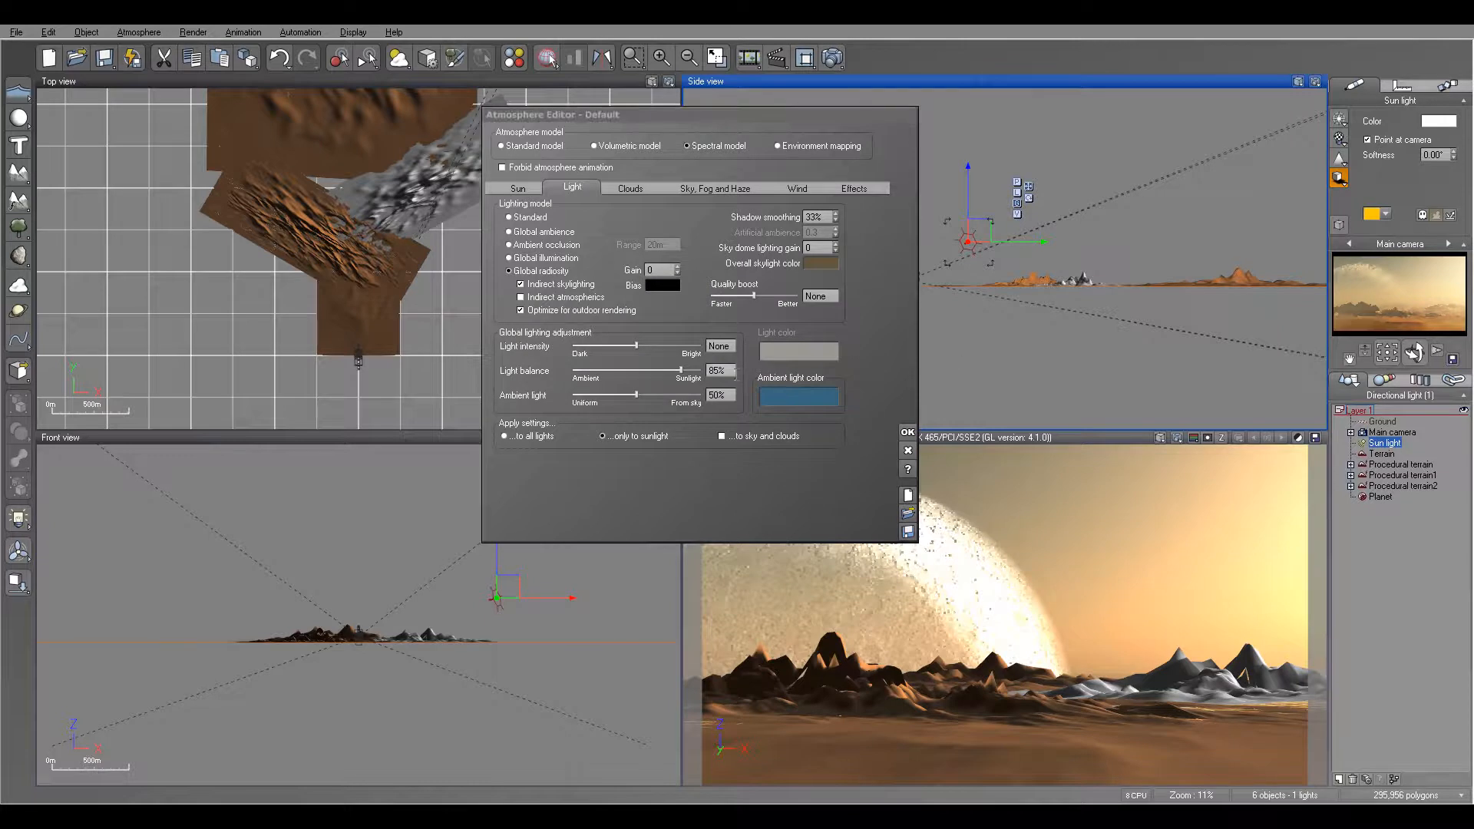
pyautogui.click(787, 398)
pyautogui.click(800, 404)
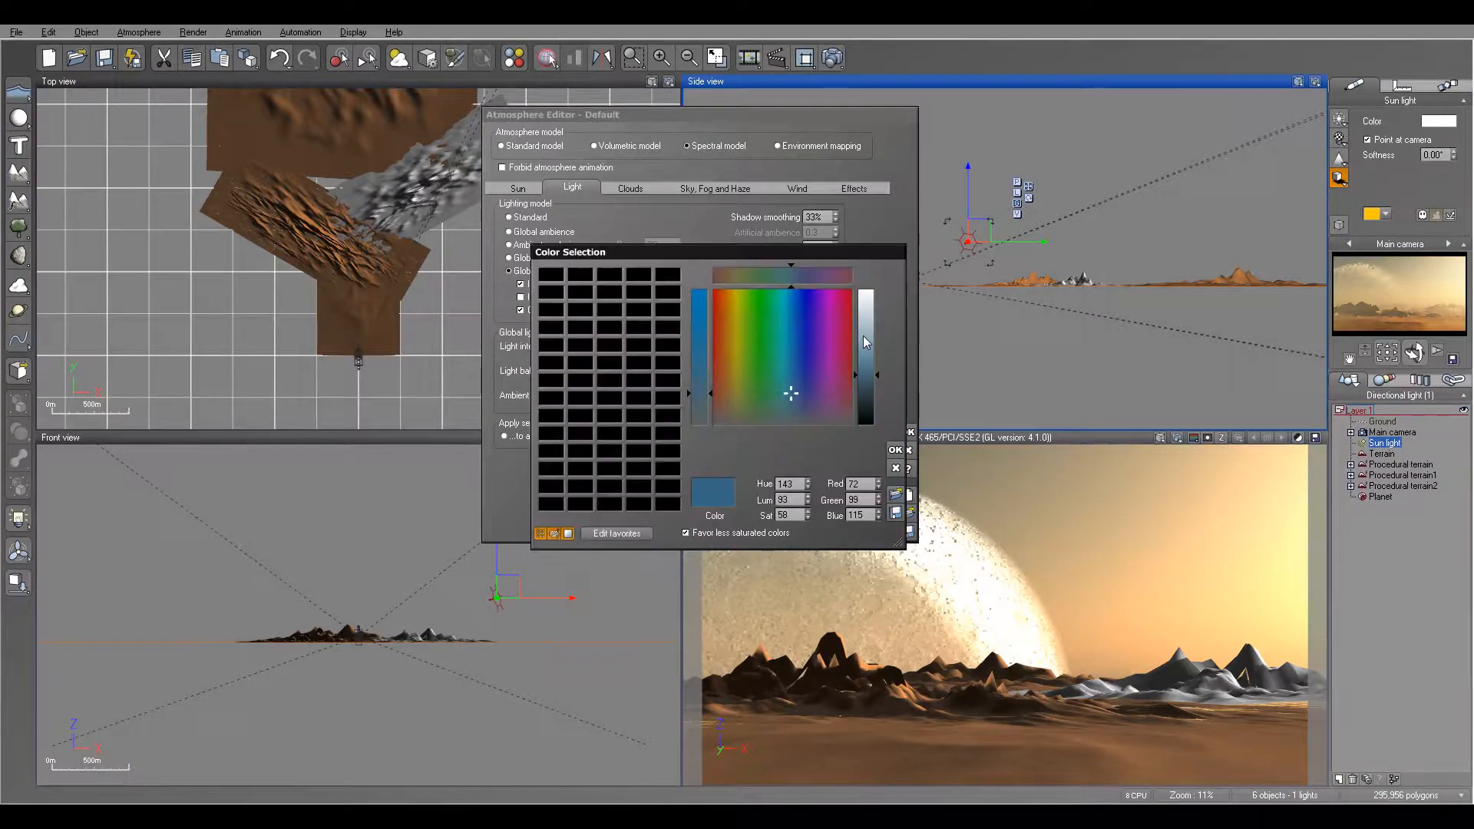
pyautogui.moveTo(794, 351); pyautogui.dragTo(796, 322)
pyautogui.click(799, 321)
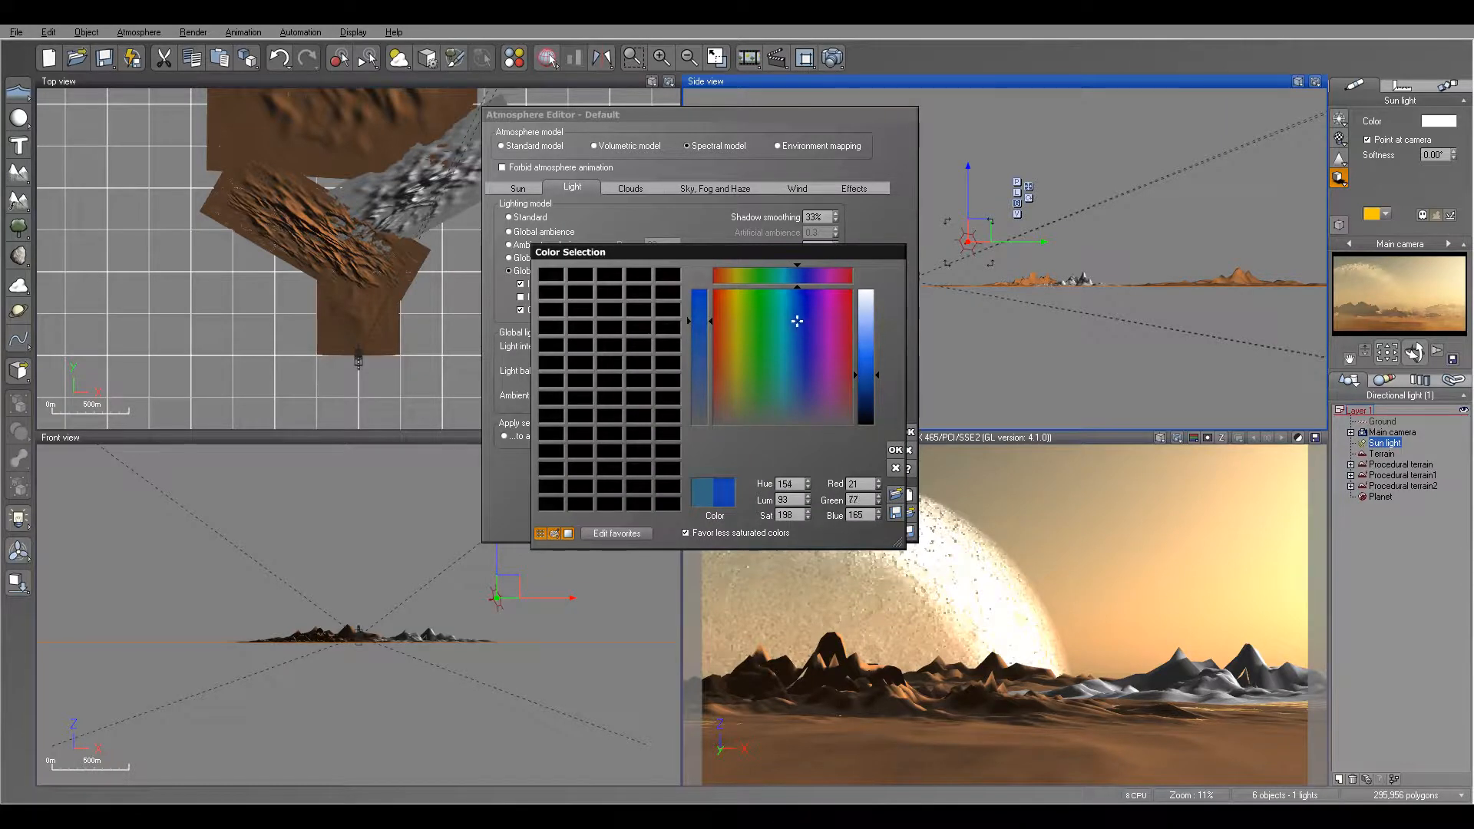
pyautogui.click(895, 450)
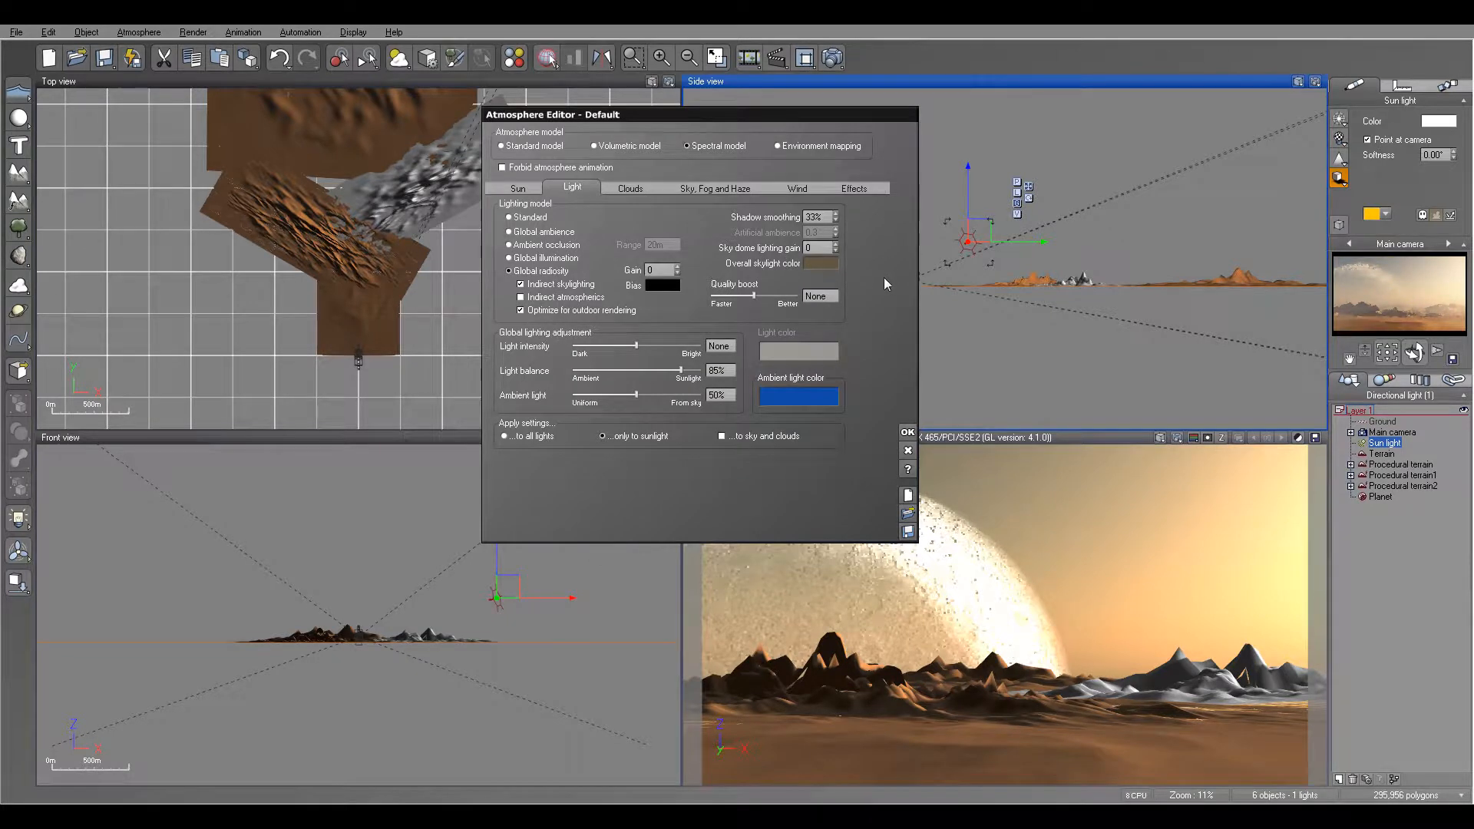
# Step: Set the atmosphere's overall skylight color to a muted blue, RGB 48, 88, 113
pyautogui.click(826, 264)
pyautogui.click(841, 272)
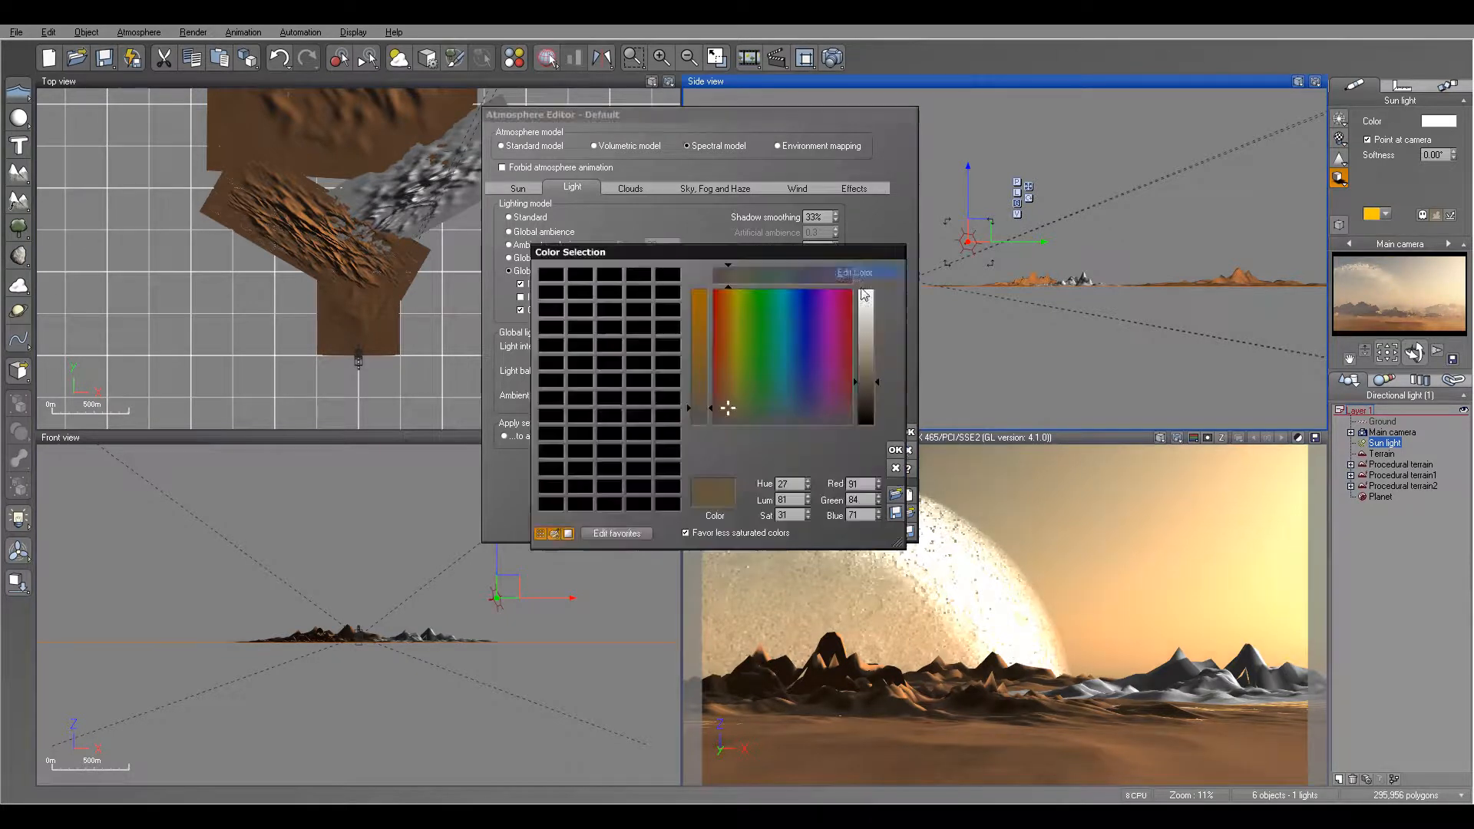
pyautogui.moveTo(789, 378); pyautogui.dragTo(791, 371)
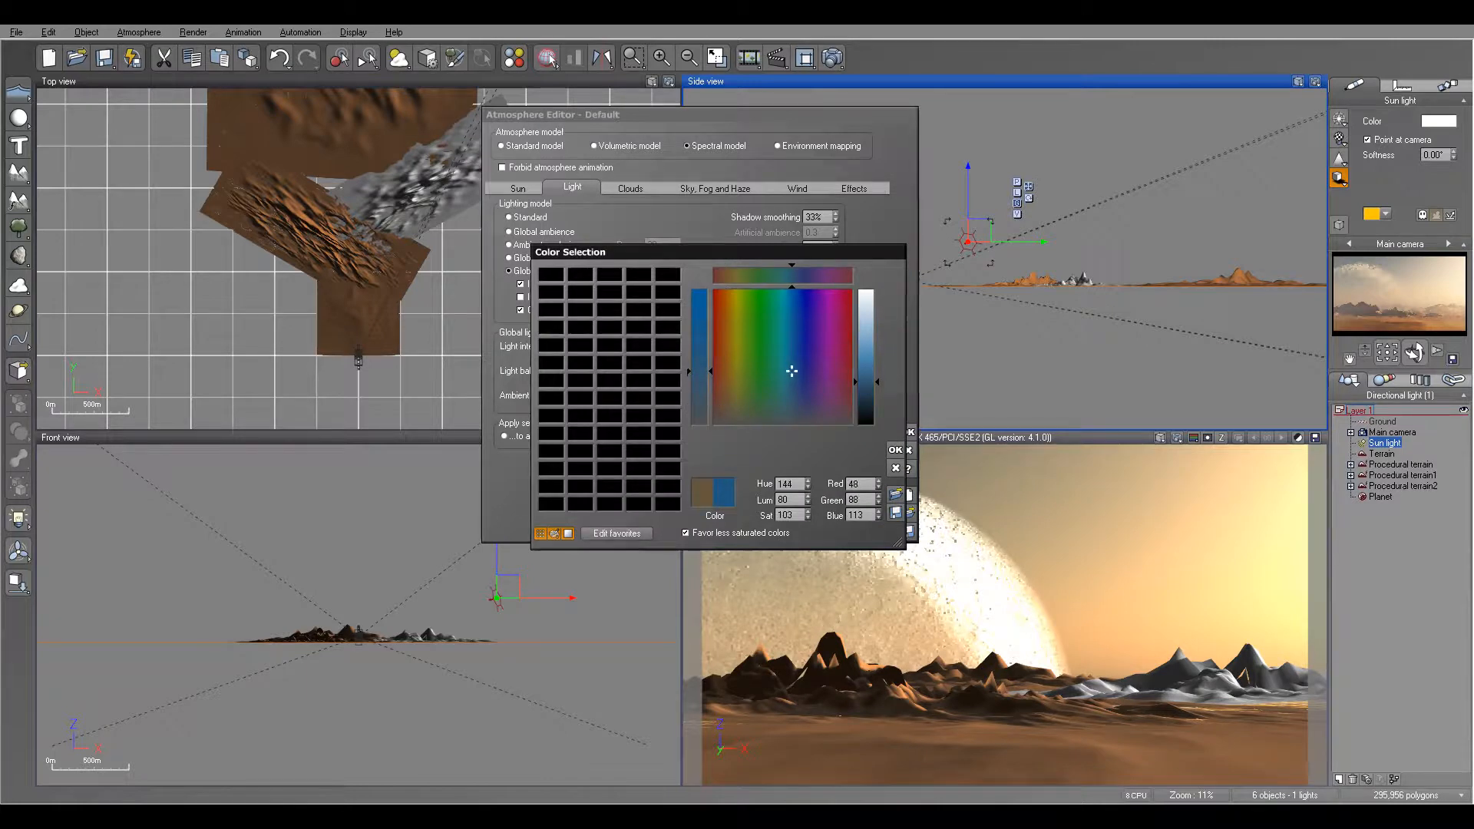
pyautogui.click(894, 449)
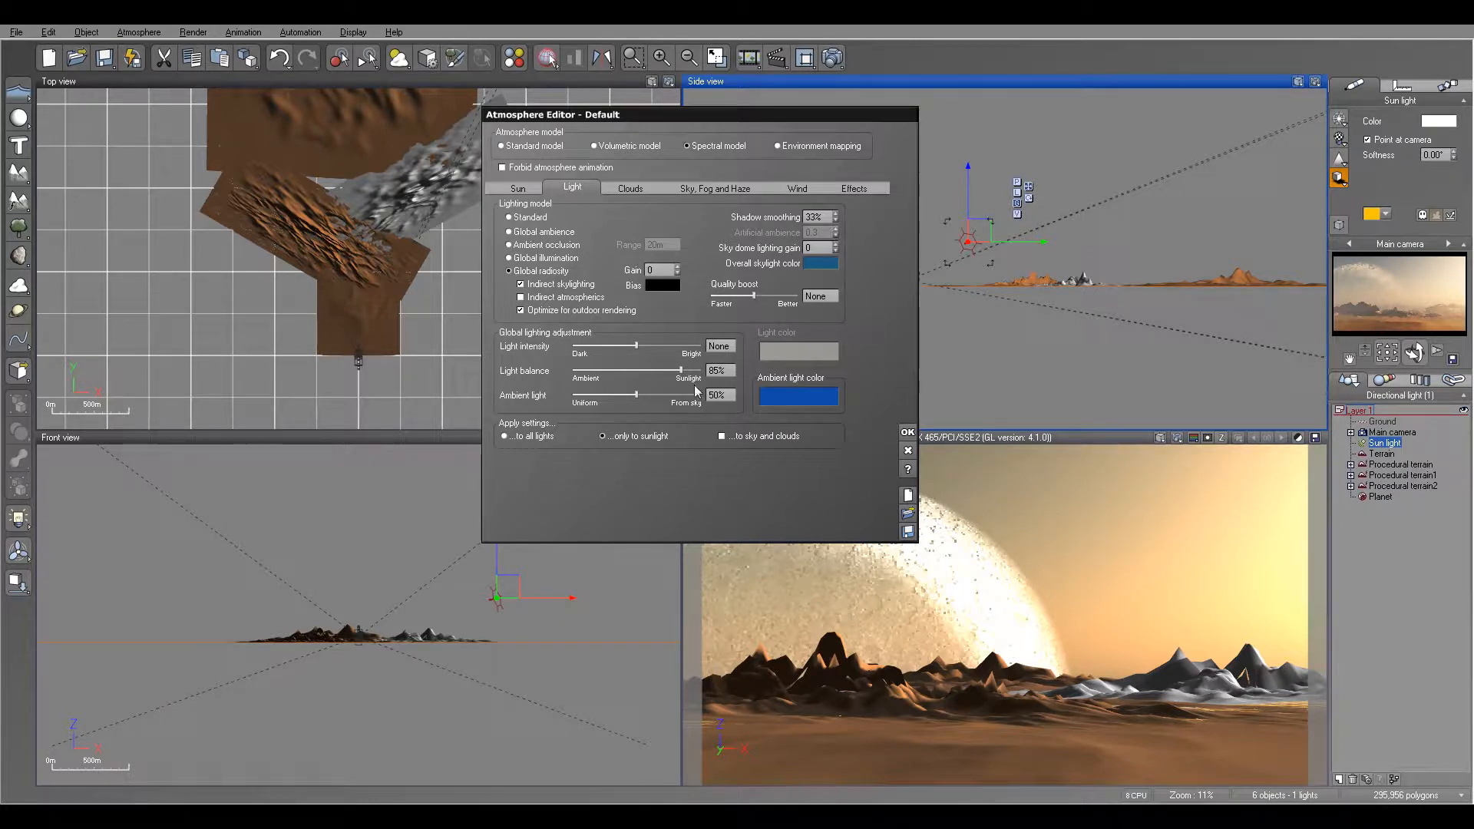
pyautogui.doubleClick(814, 218)
# Step: Add a Dark Cumulus layer from the Spectral 2 cloud collection to the atmosphere and accept the atmosphere settings
pyautogui.click(631, 189)
pyautogui.moveTo(786, 114); pyautogui.dragTo(749, 192)
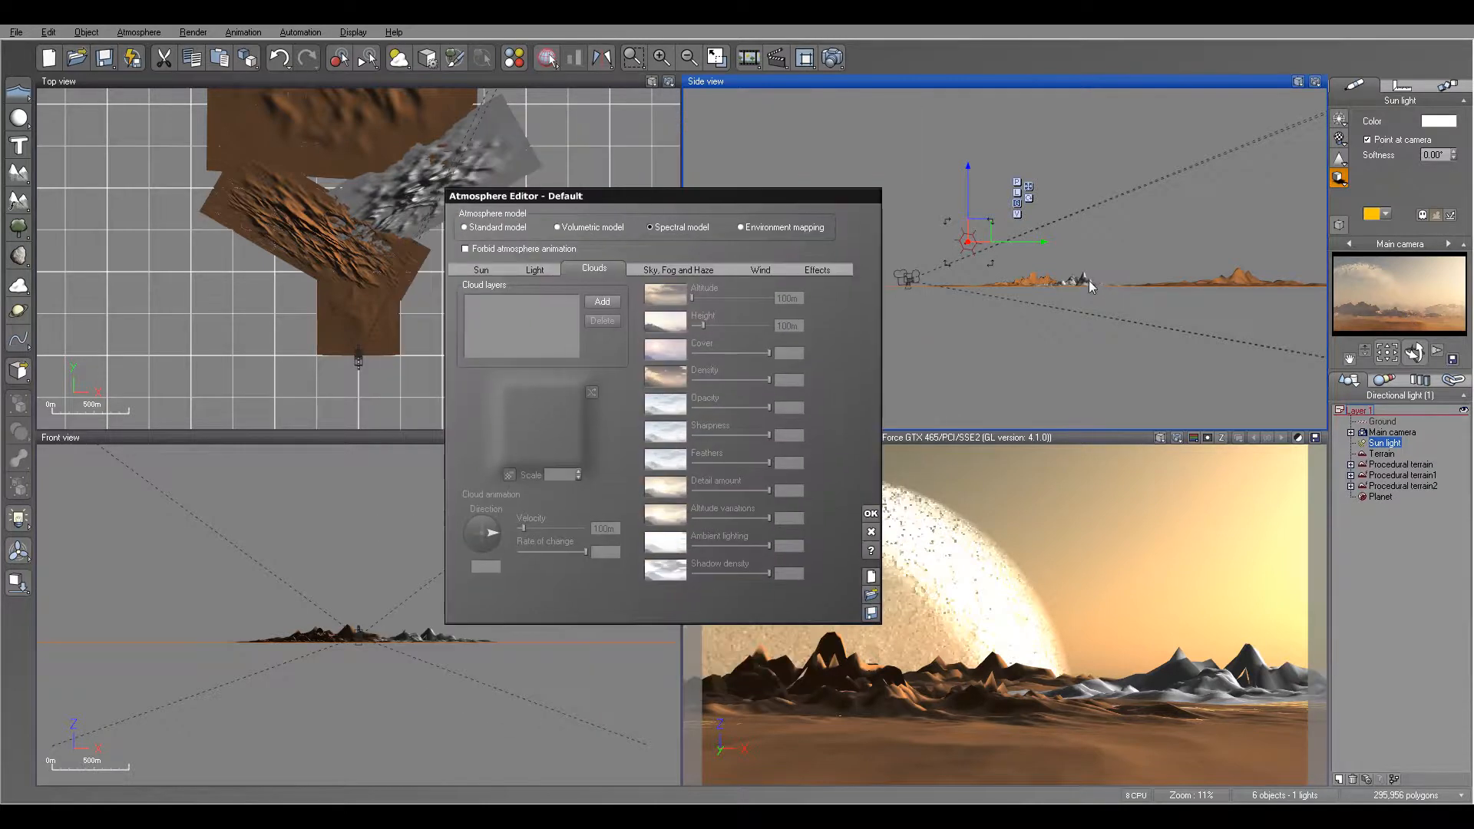
pyautogui.click(601, 302)
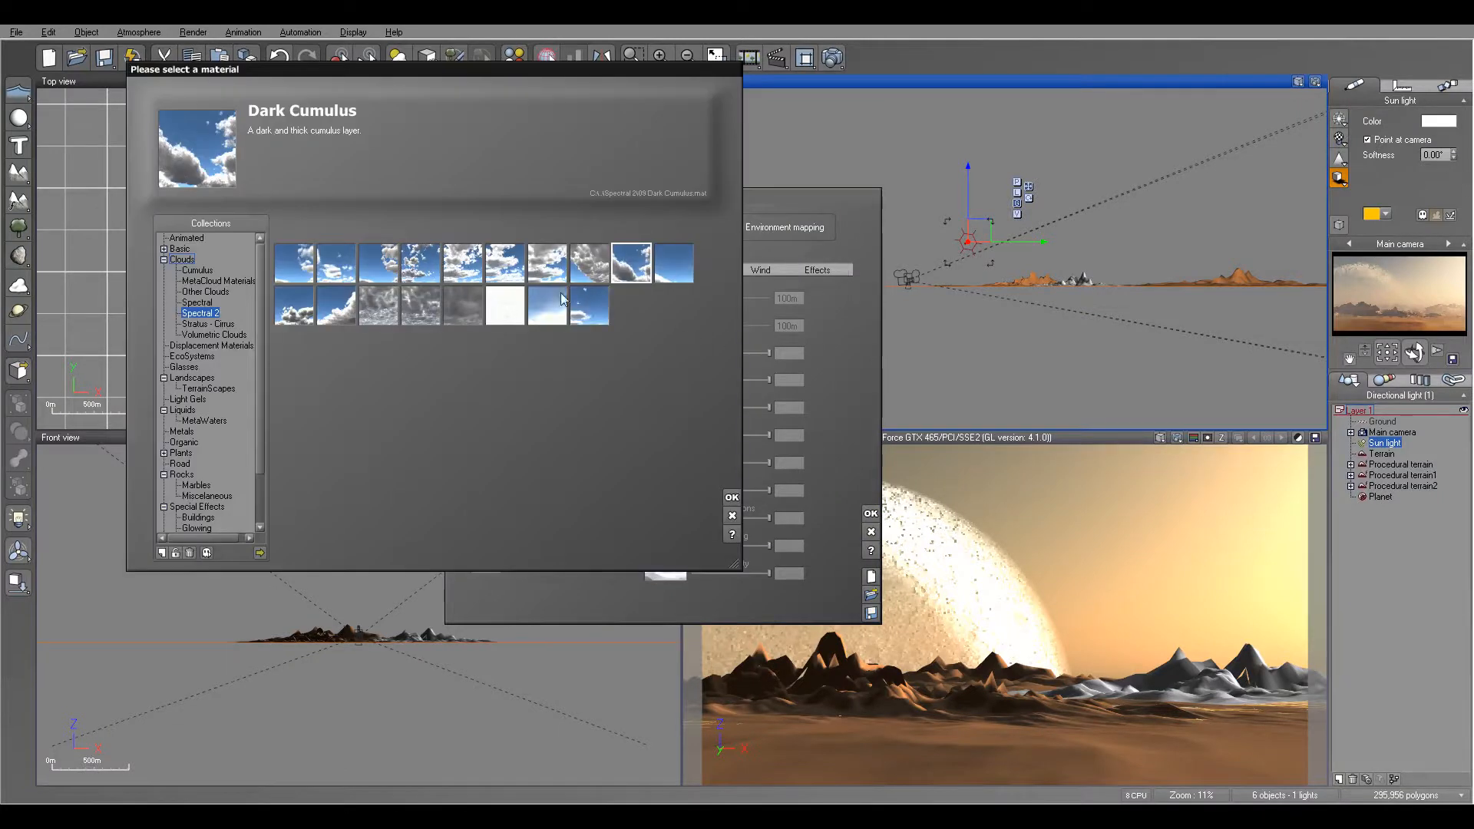
pyautogui.click(732, 497)
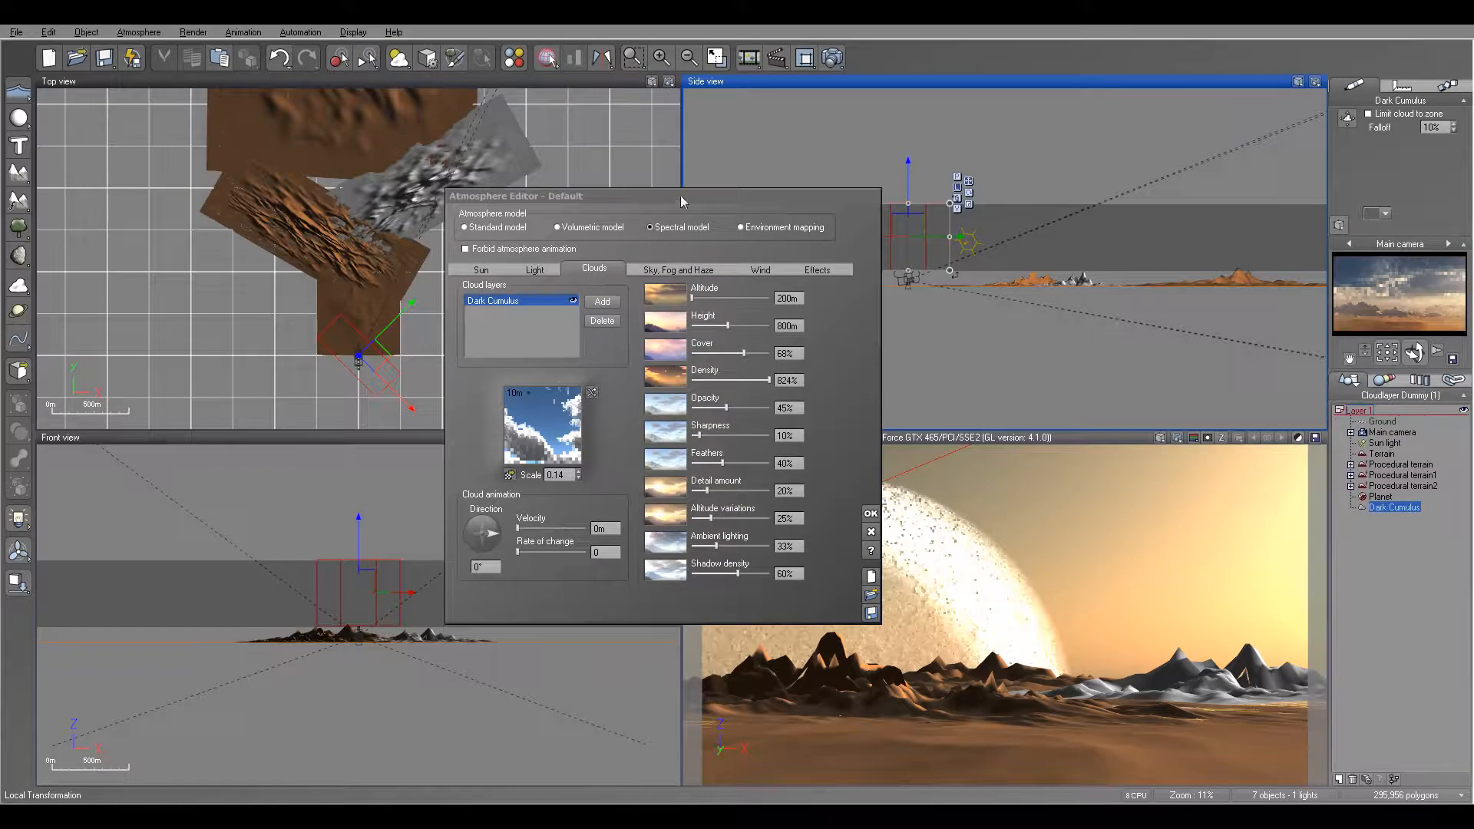
pyautogui.moveTo(681, 202); pyautogui.dragTo(775, 218)
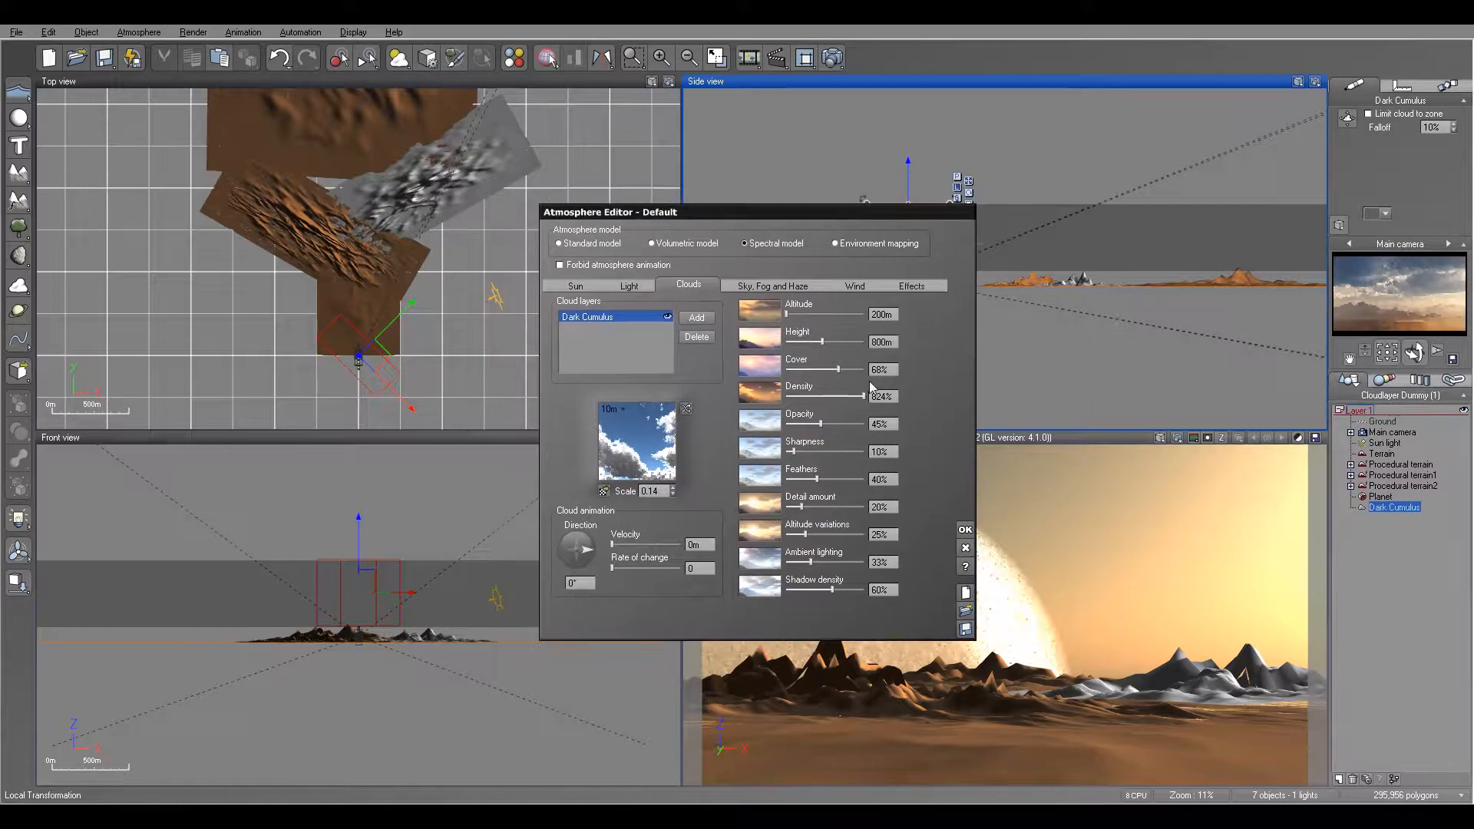
pyautogui.click(964, 529)
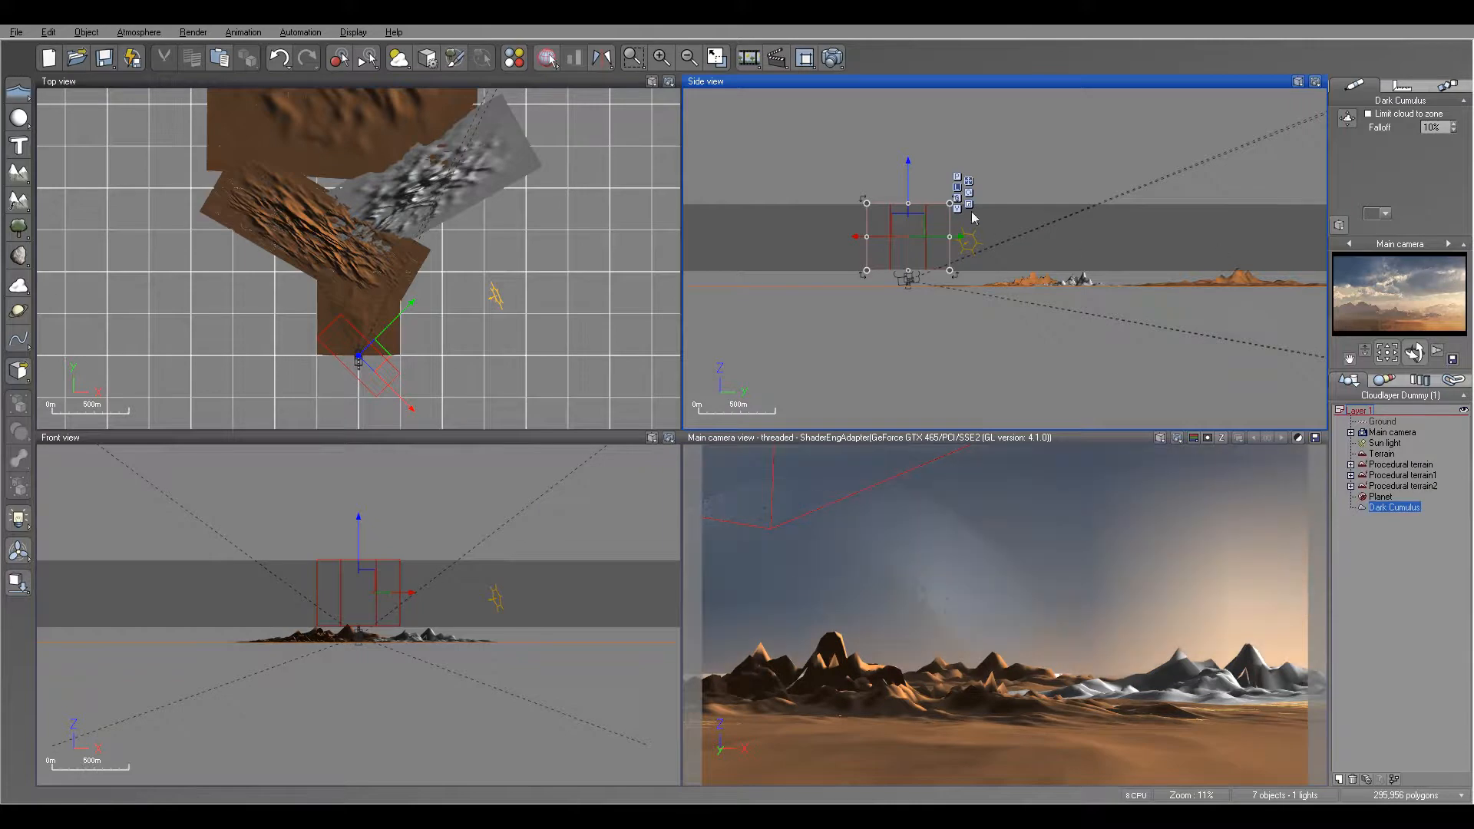
# Step: Limit the Dark Cumulus layer to its zone and move the zone over the large rear terrain
pyautogui.click(1374, 115)
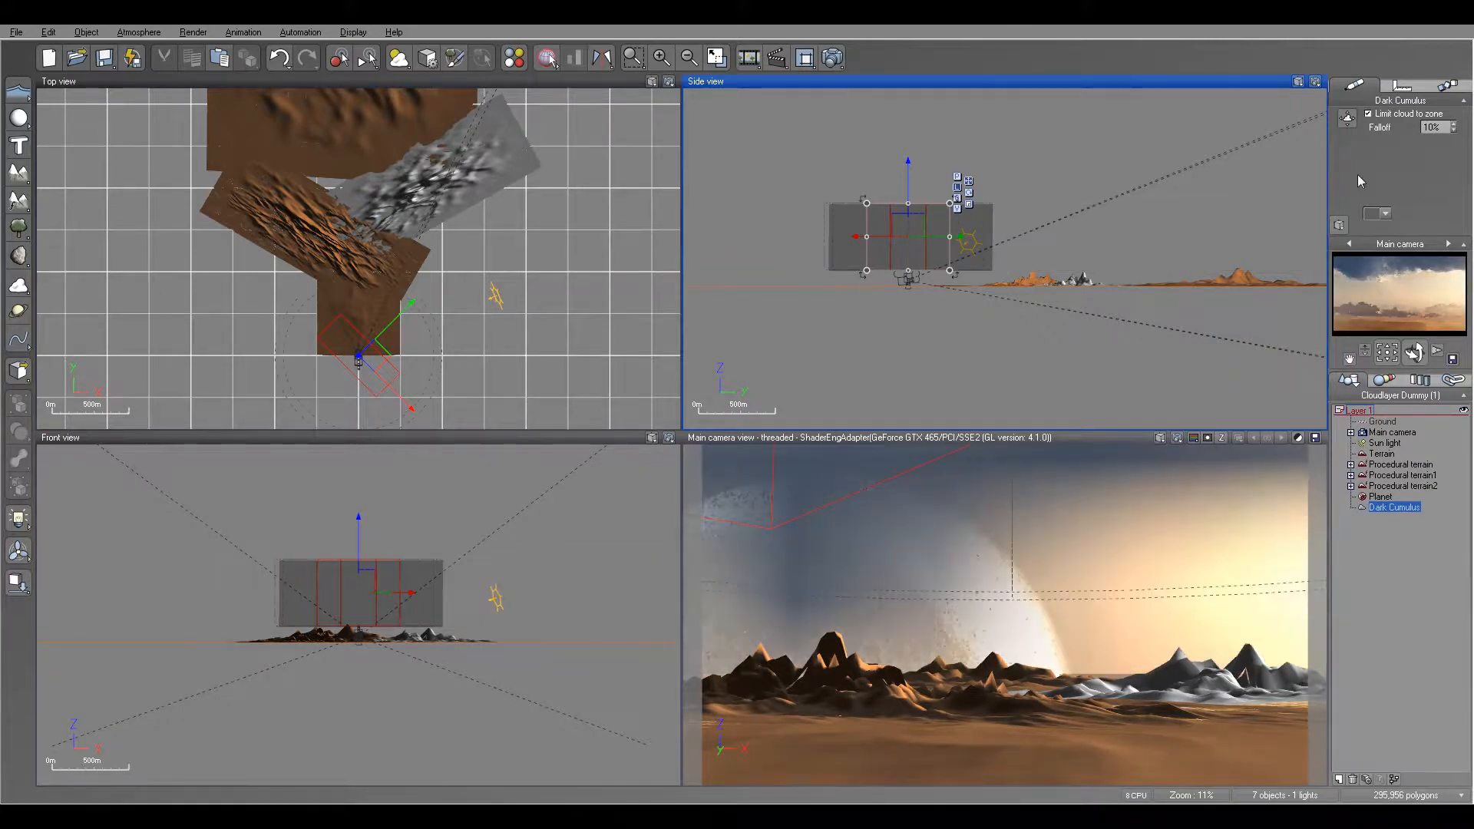
pyautogui.moveTo(383, 292); pyautogui.dragTo(477, 357, button='right')
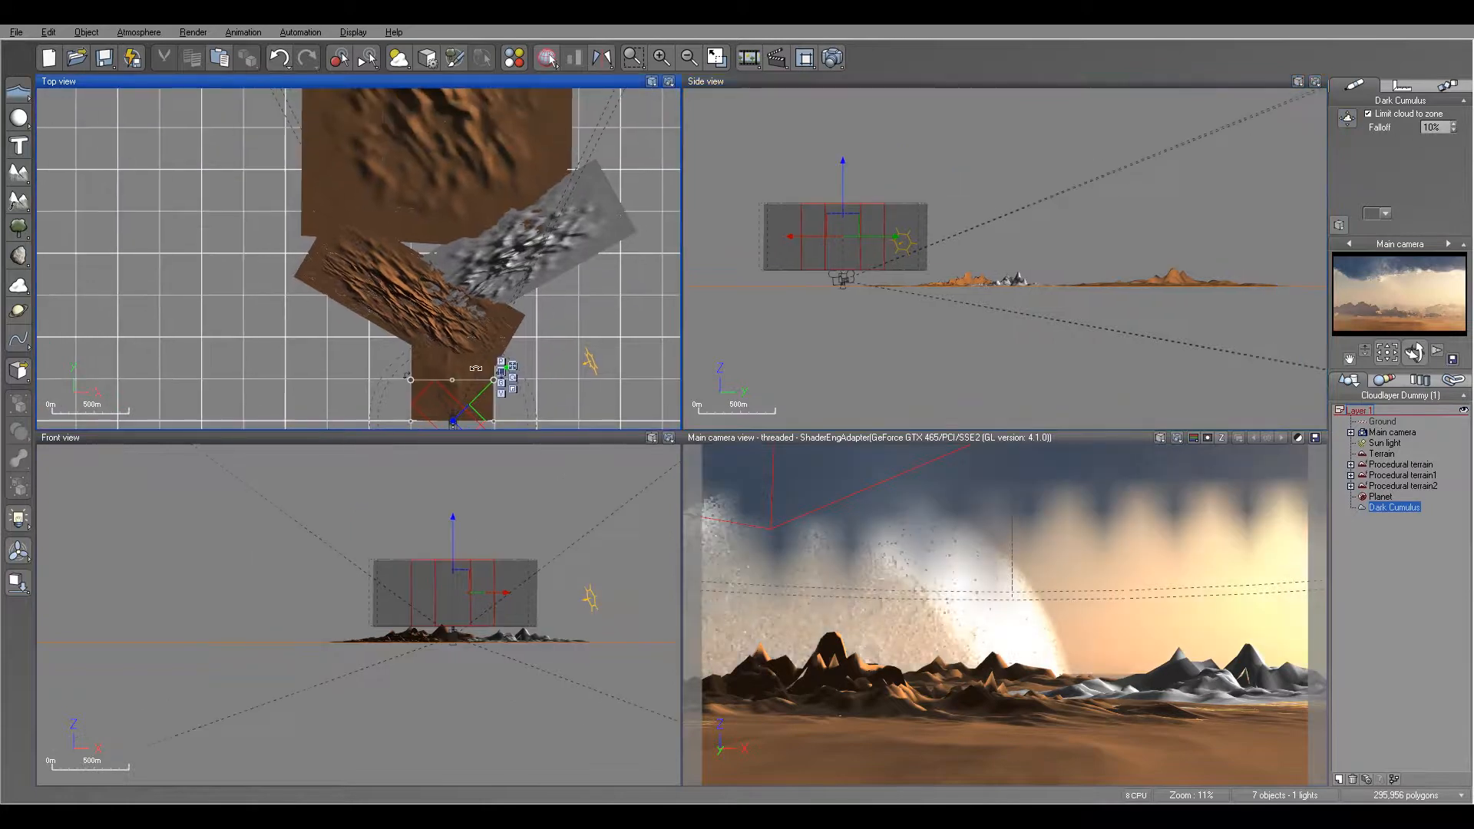
pyautogui.moveTo(460, 377); pyautogui.dragTo(453, 137)
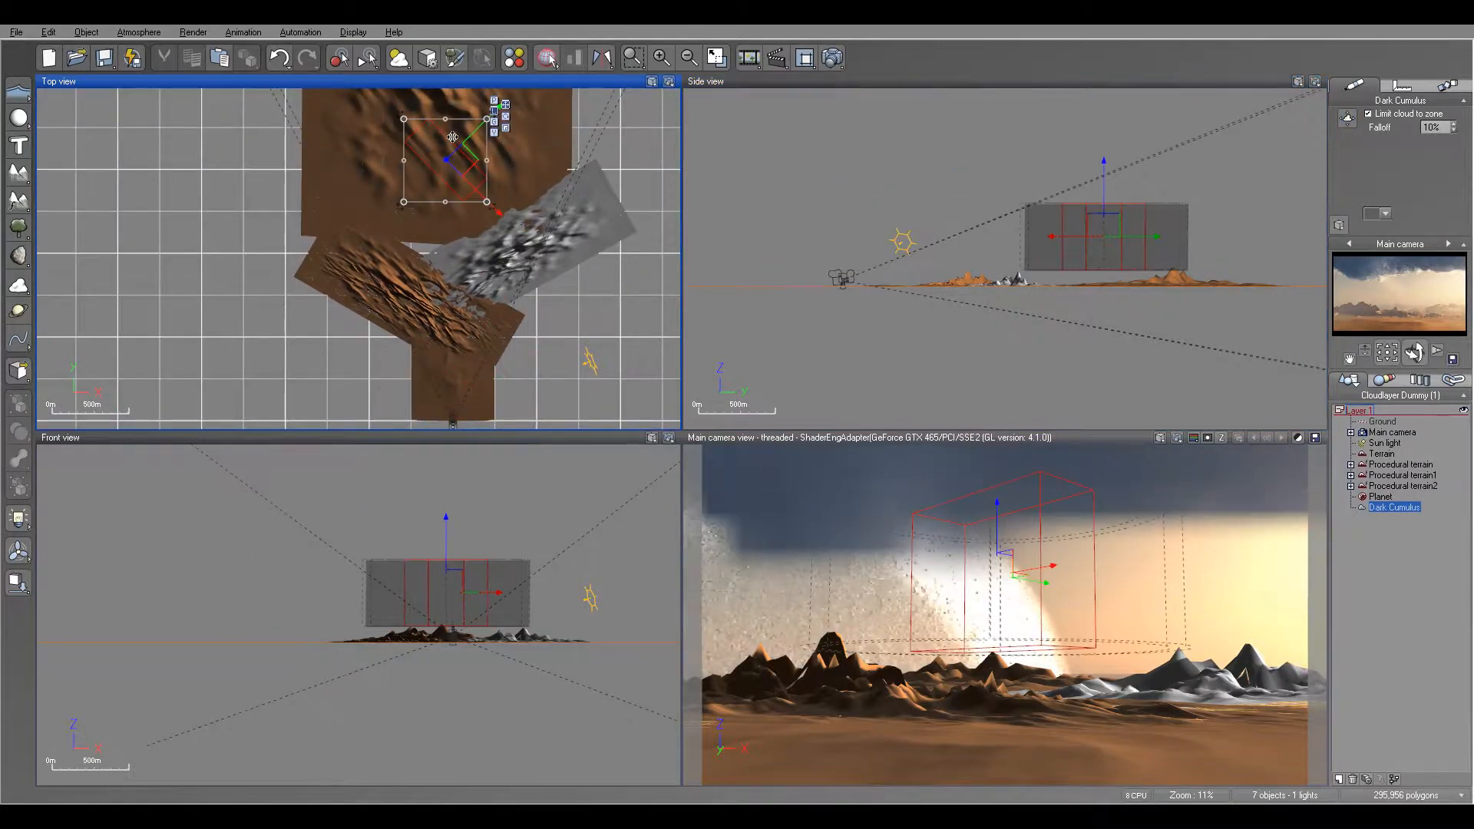
# Step: Rotate the cloud zone square to the camera, narrow its depth and shift it to the front edge of the rear terrain
pyautogui.moveTo(601, 216); pyautogui.dragTo(575, 240, button='right')
pyautogui.moveTo(427, 206); pyautogui.dragTo(419, 264)
pyautogui.moveTo(357, 194); pyautogui.dragTo(336, 244)
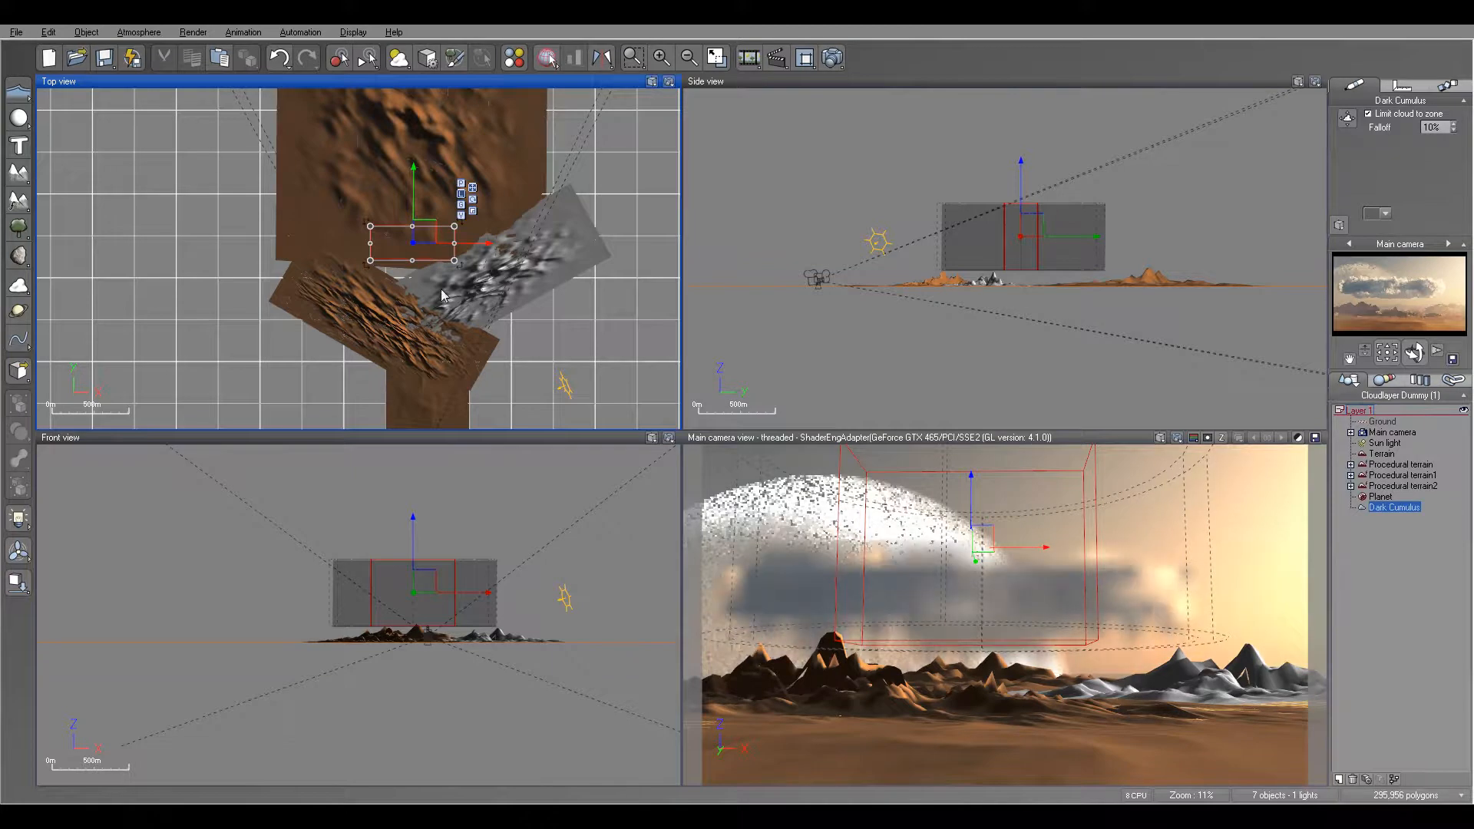
pyautogui.moveTo(420, 235); pyautogui.dragTo(427, 253)
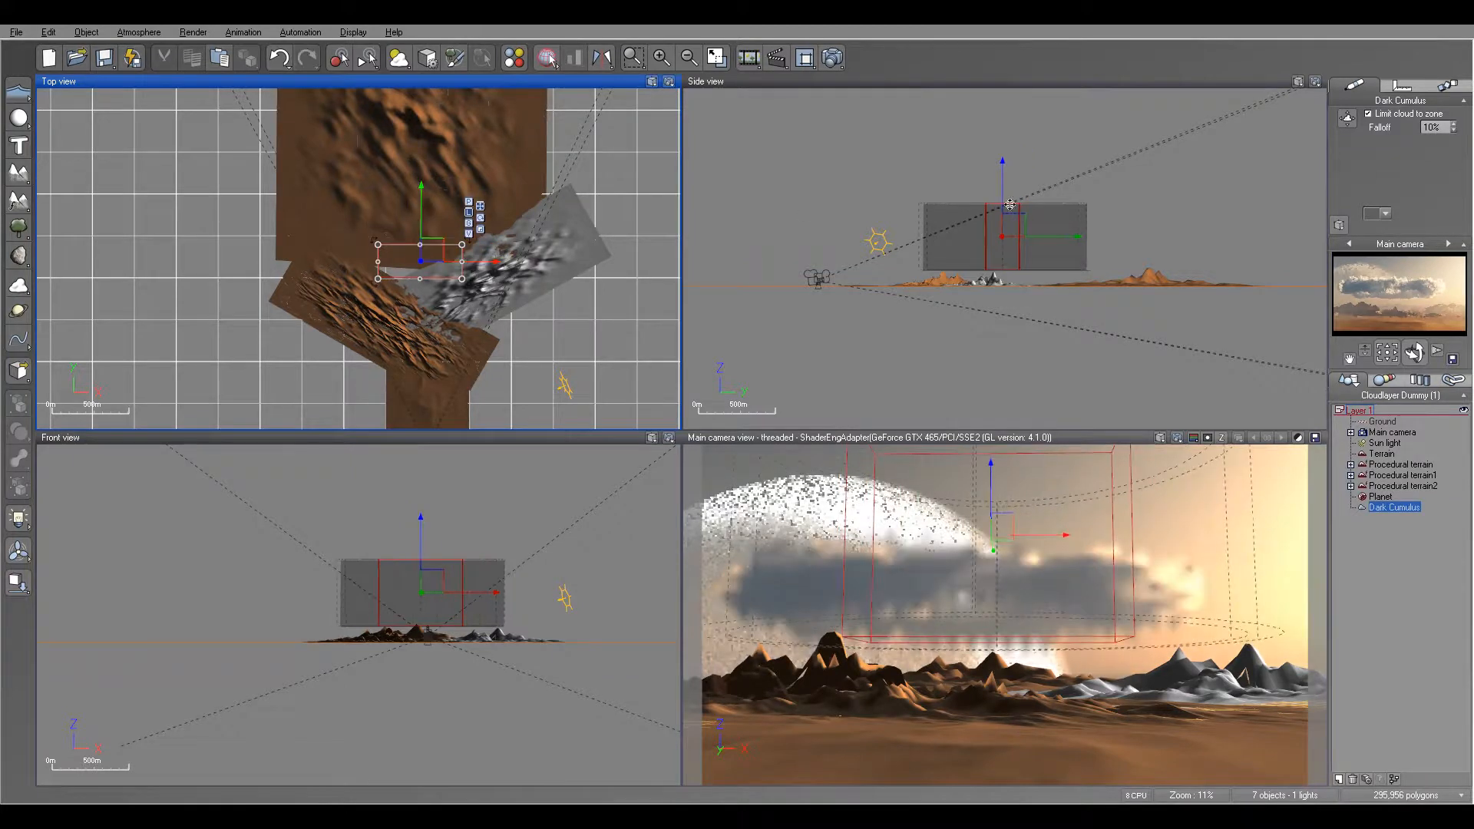
# Step: Lower the cloud zone to the ground, move it over the front mountains and flatten it to well under half its height
pyautogui.moveTo(1010, 227); pyautogui.dragTo(1013, 242)
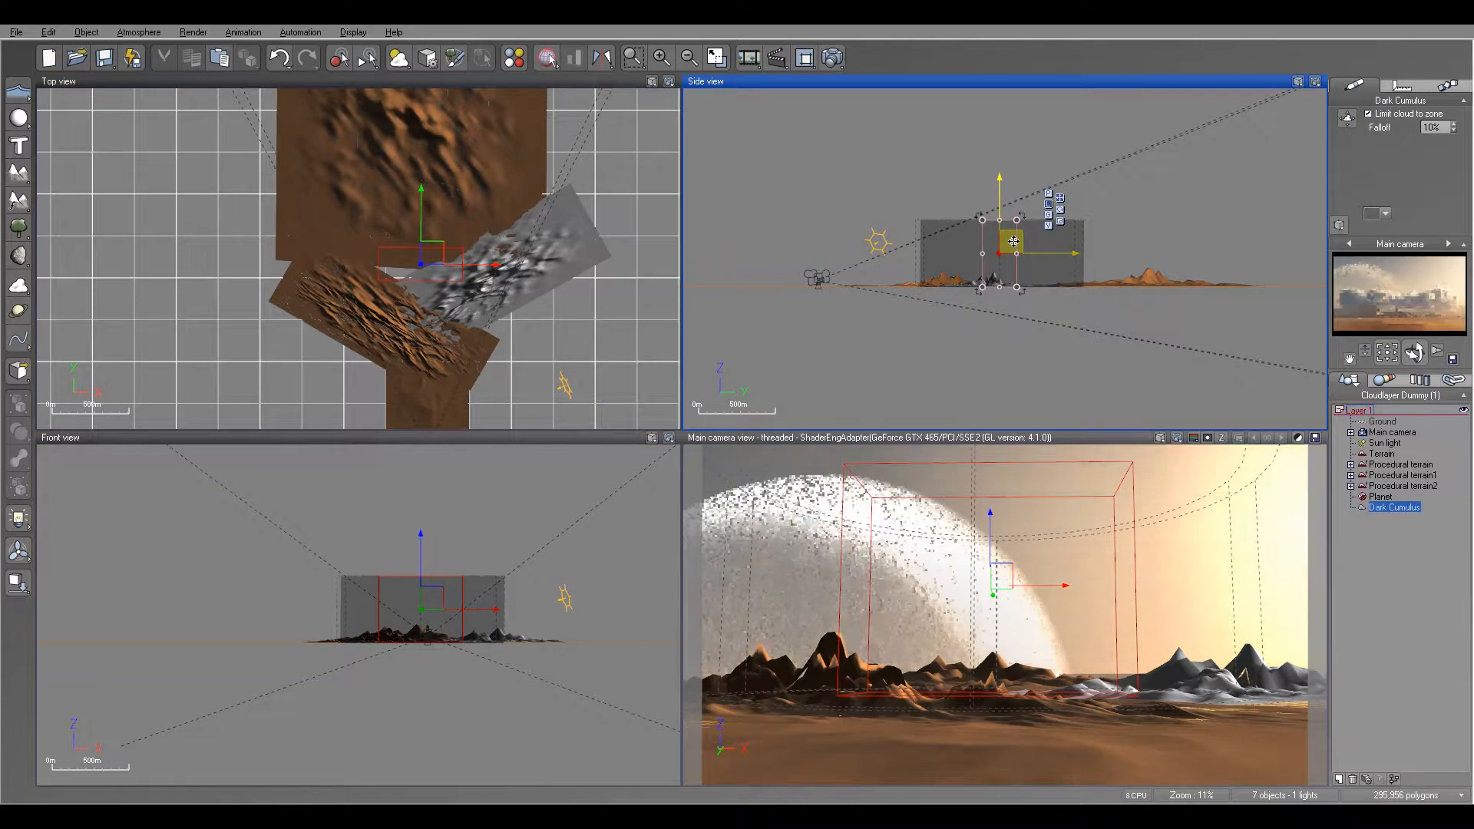
pyautogui.moveTo(430, 261); pyautogui.dragTo(430, 336)
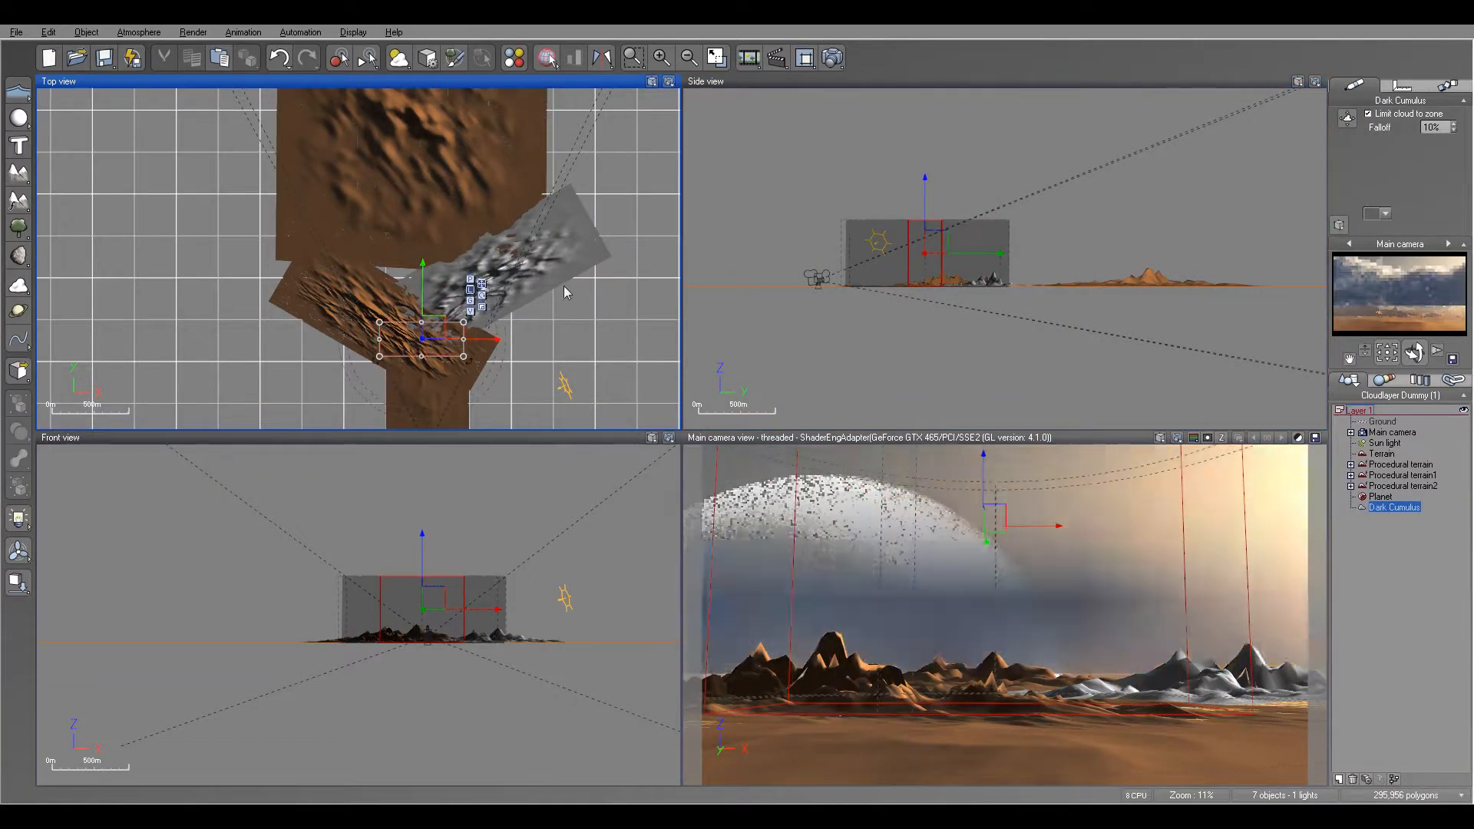
pyautogui.click(925, 254)
pyautogui.scroll(3, 925, 254)
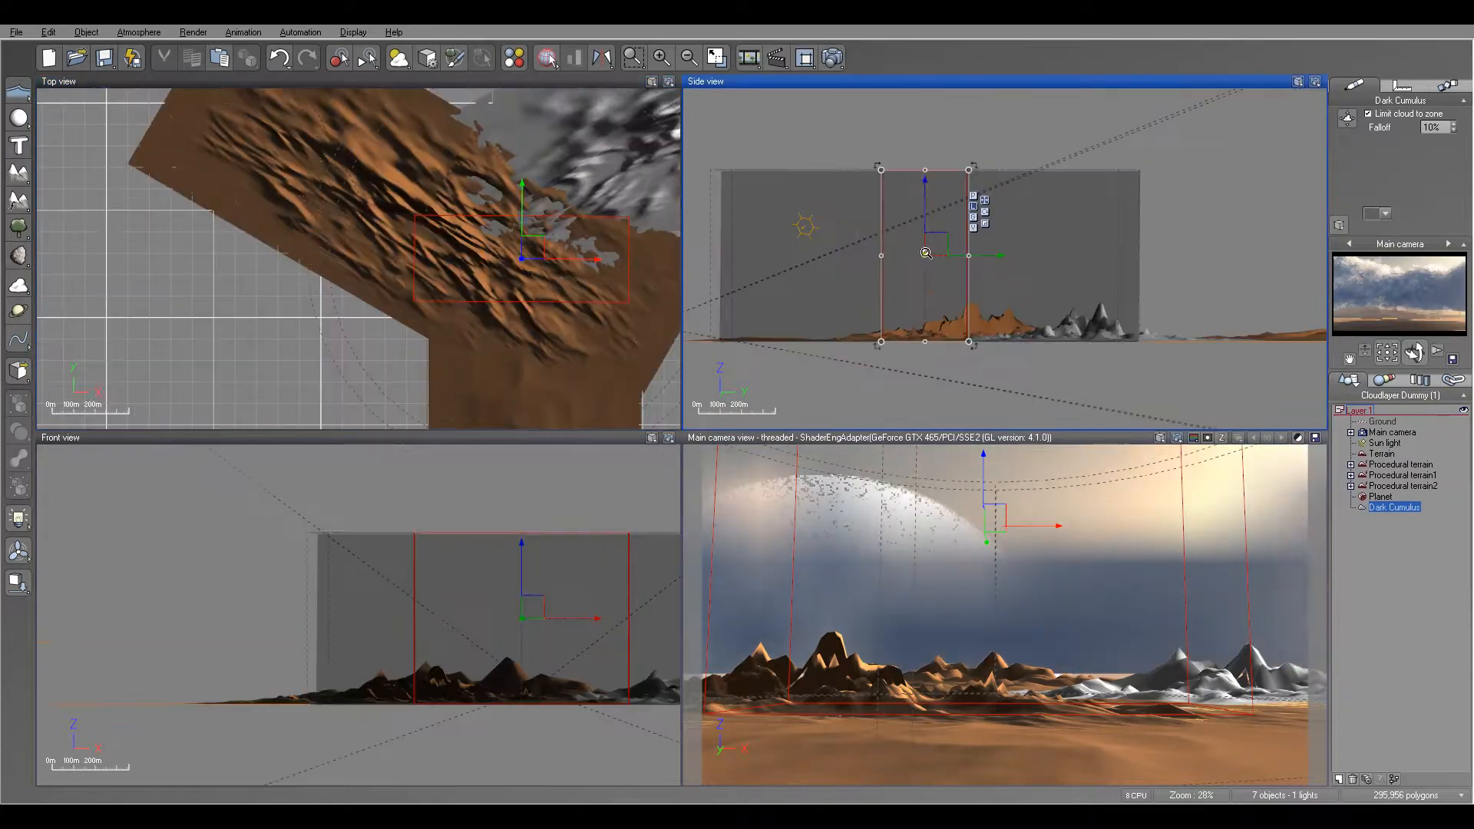
pyautogui.moveTo(925, 253); pyautogui.dragTo(936, 311)
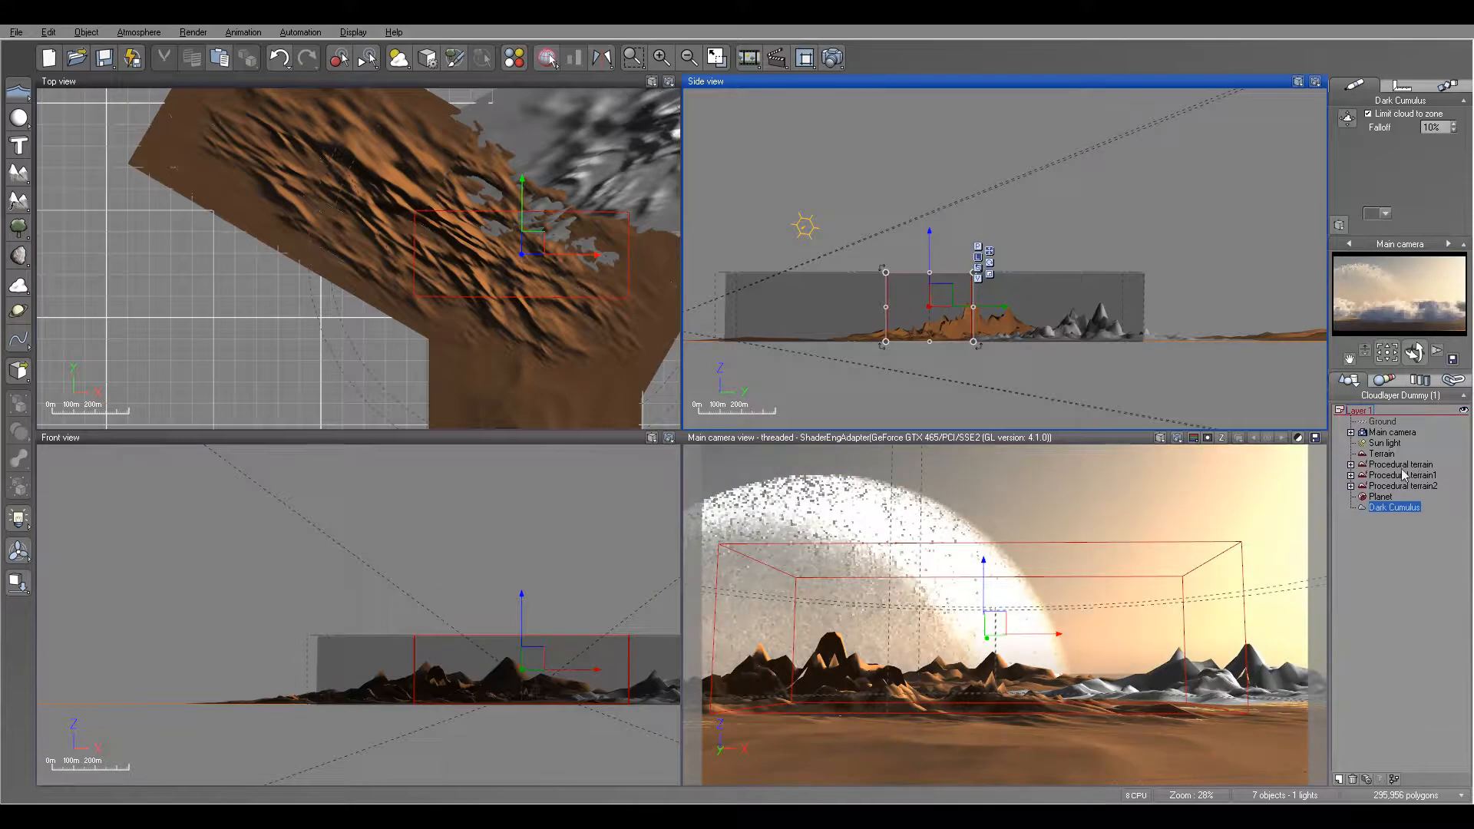
# Step: Raise the main camera to a height of about 163 m, move it back from the terrain and fine-tune its viewing angle
pyautogui.click(1391, 432)
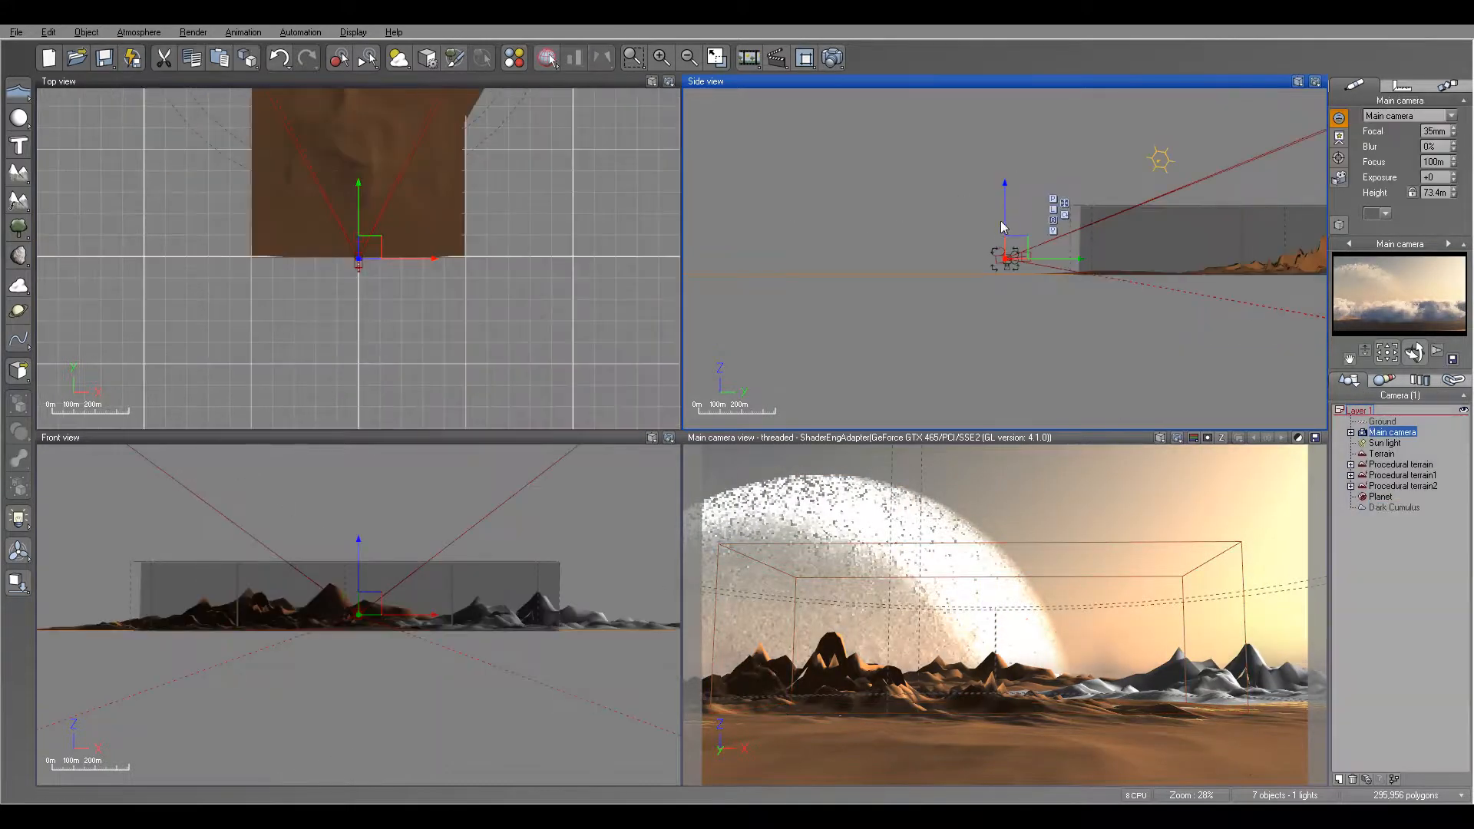
pyautogui.moveTo(1004, 218); pyautogui.dragTo(1003, 199)
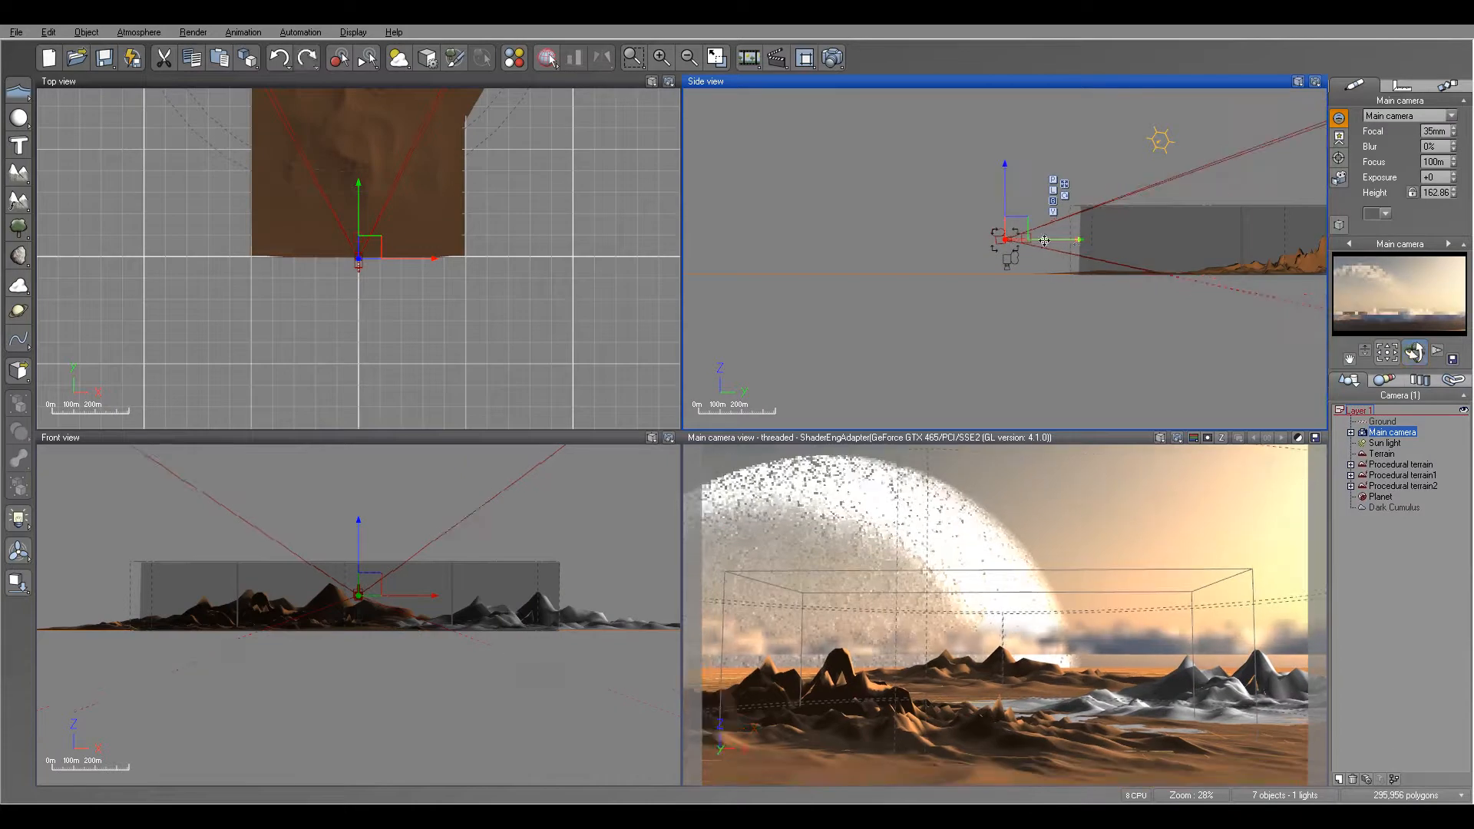
pyautogui.moveTo(1076, 240); pyautogui.dragTo(1035, 244)
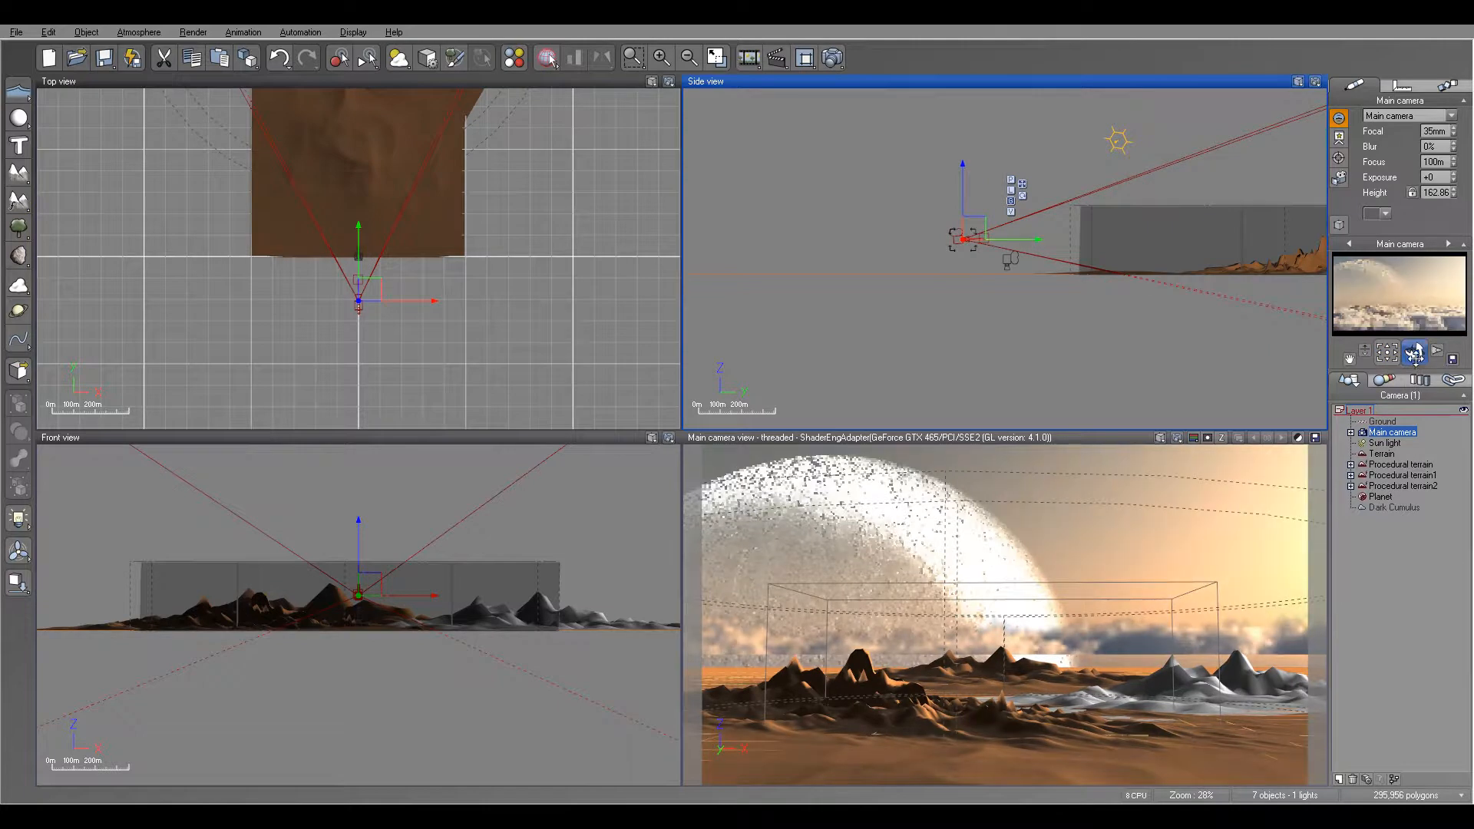
pyautogui.moveTo(1414, 355); pyautogui.dragTo(1411, 355)
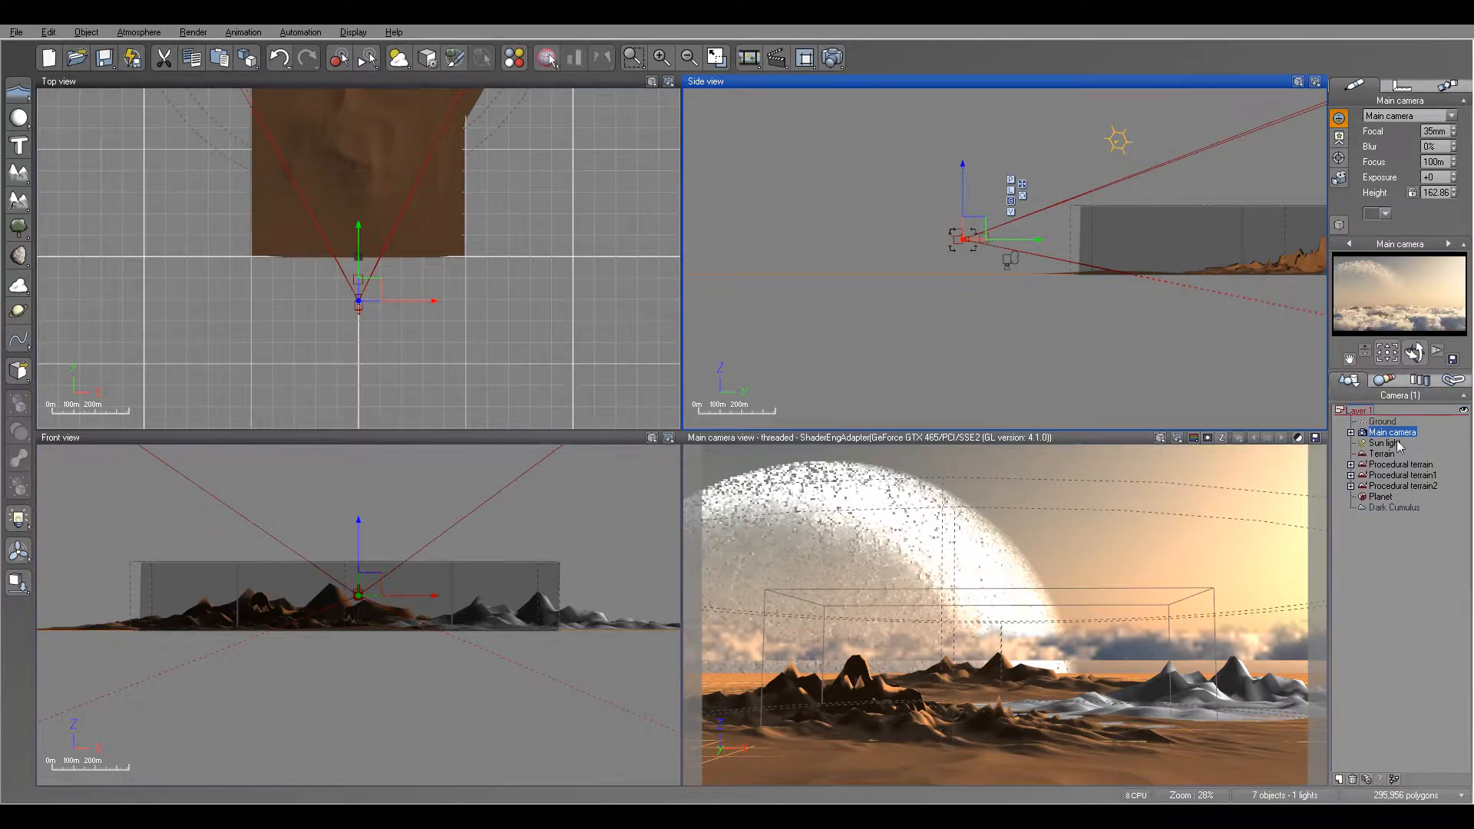
# Step: Reduce the Dark Cumulus zone's height to about 256 m and slightly extend its depth around the front mountains
pyautogui.click(1394, 507)
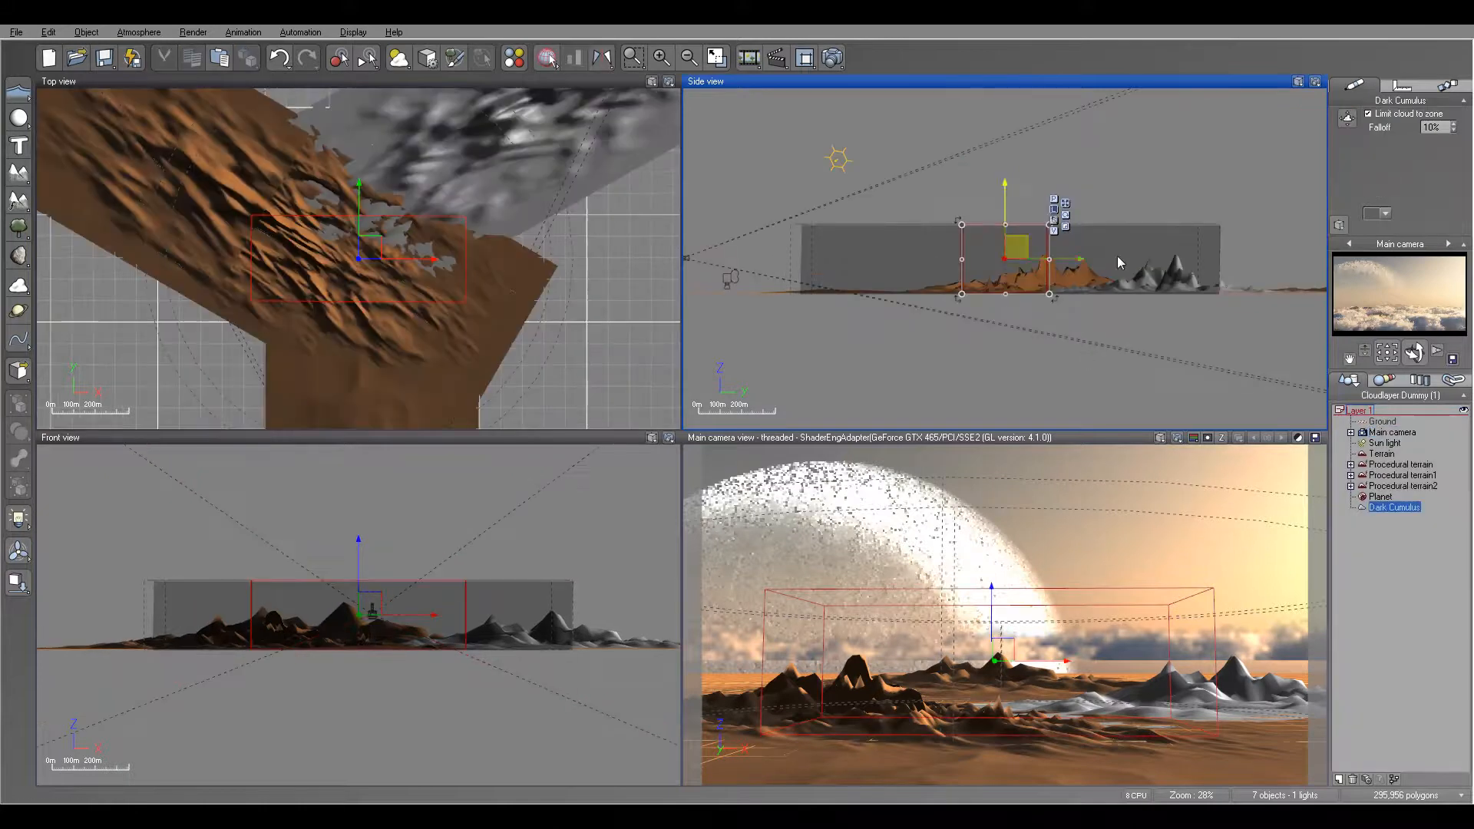
pyautogui.moveTo(591, 259); pyautogui.dragTo(600, 276, button='right')
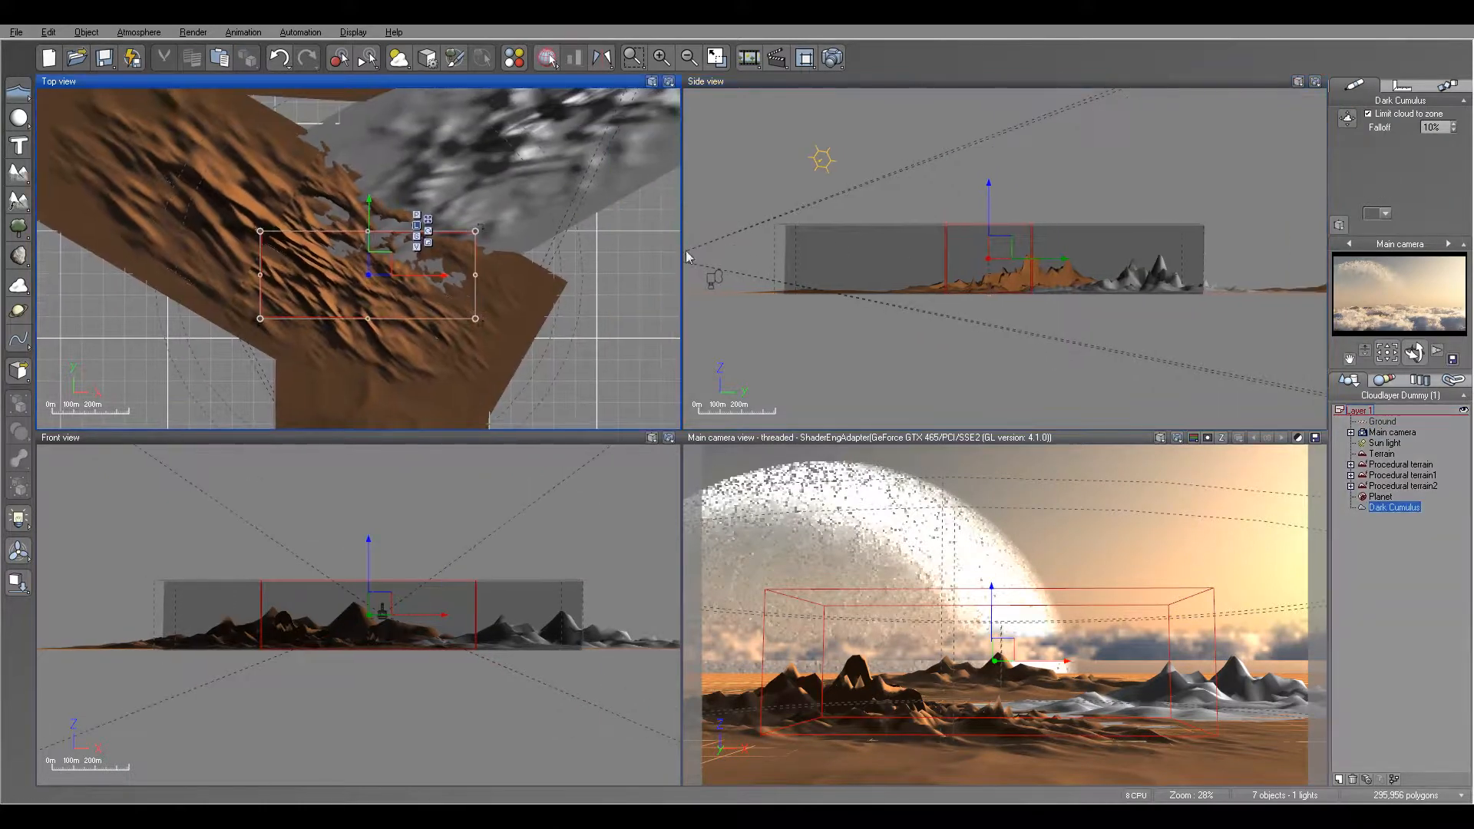
pyautogui.click(1057, 258)
pyautogui.moveTo(1057, 258); pyautogui.dragTo(989, 197)
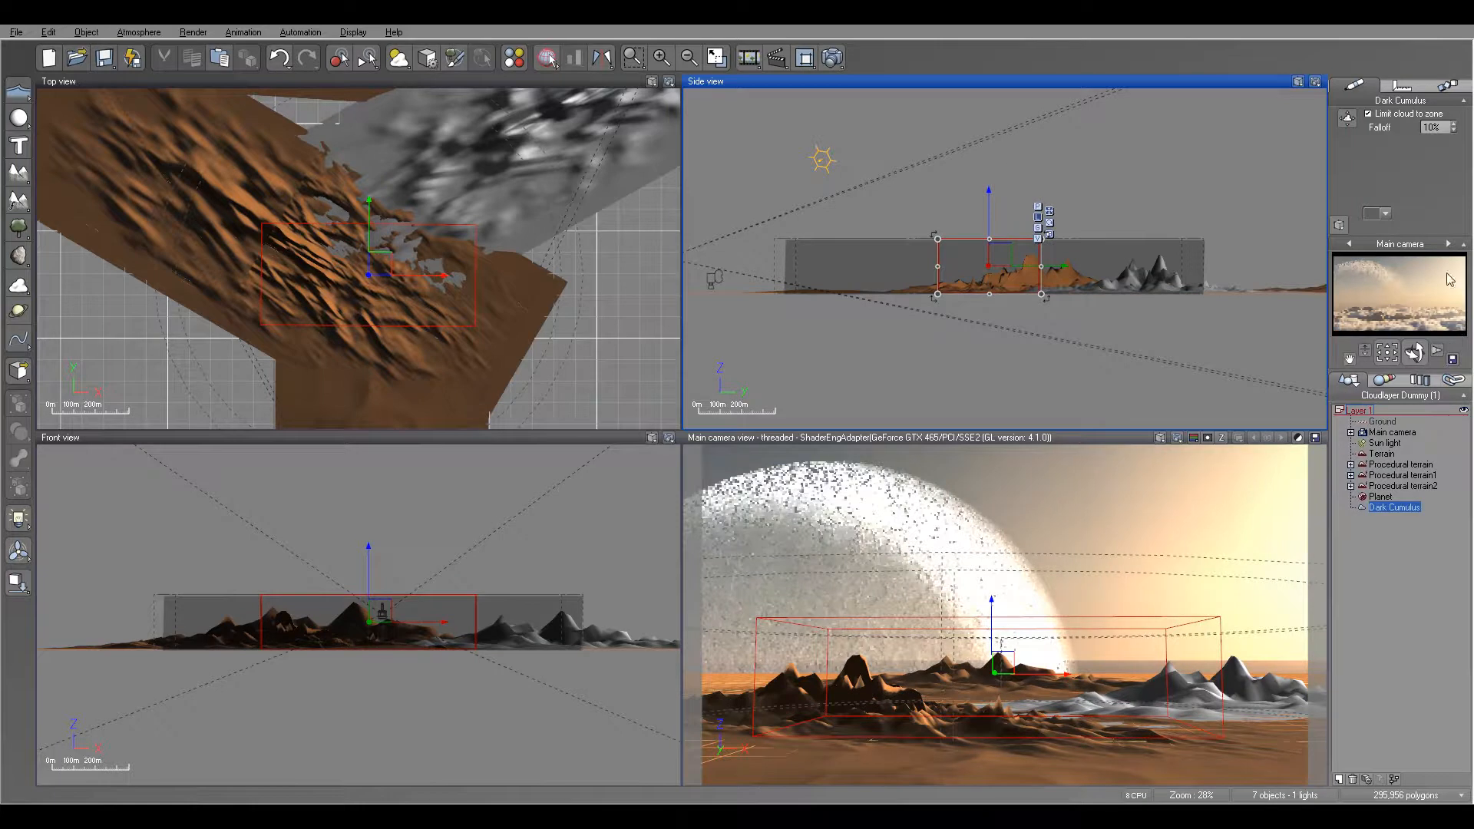
# Step: Open the atmosphere settings, render the scene to review the low cloud layer around the mountains and dismiss the render
pyautogui.click(139, 32)
pyautogui.click(149, 99)
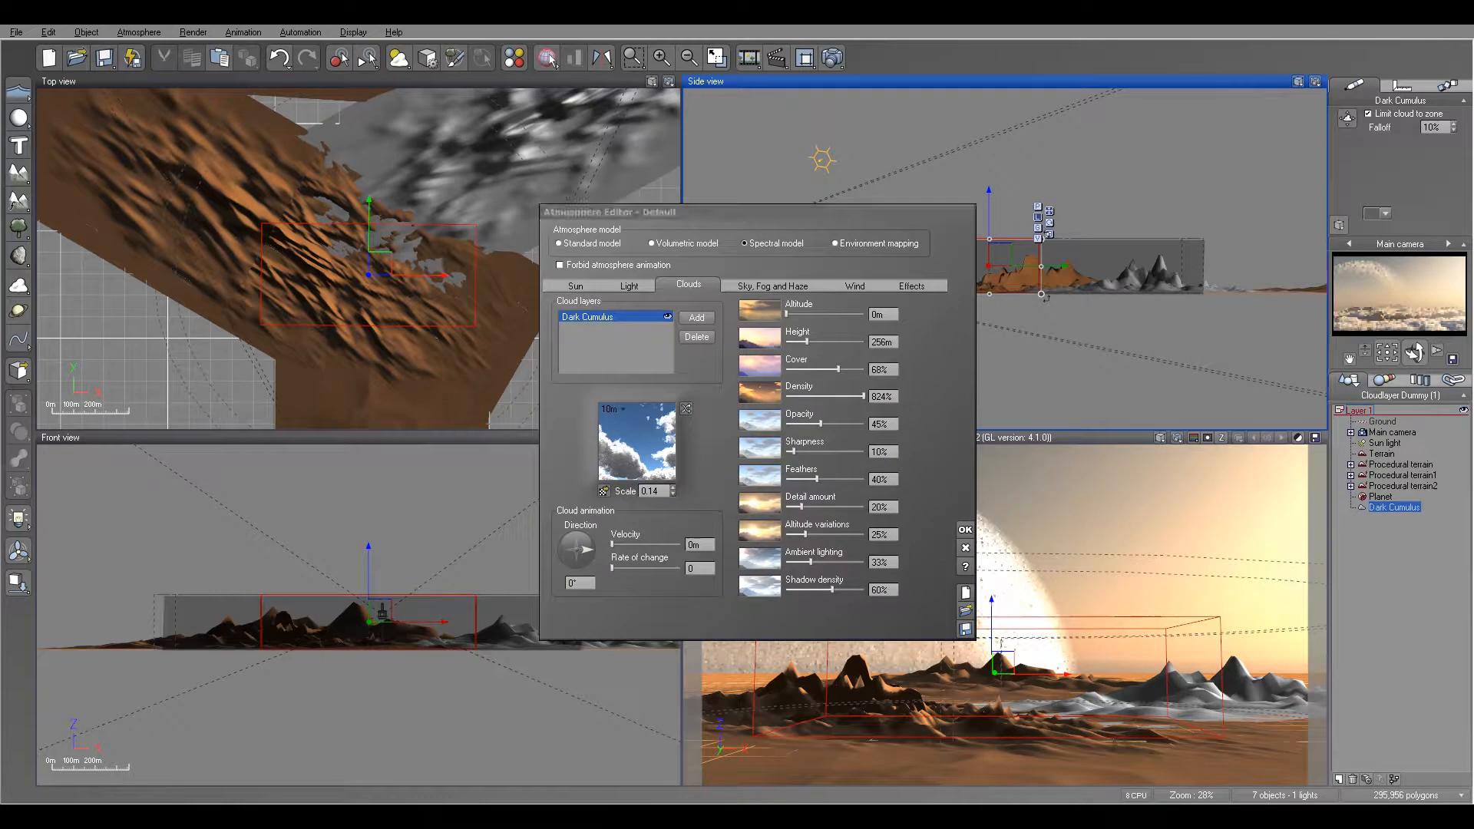
pyautogui.click(626, 394)
pyautogui.click(831, 58)
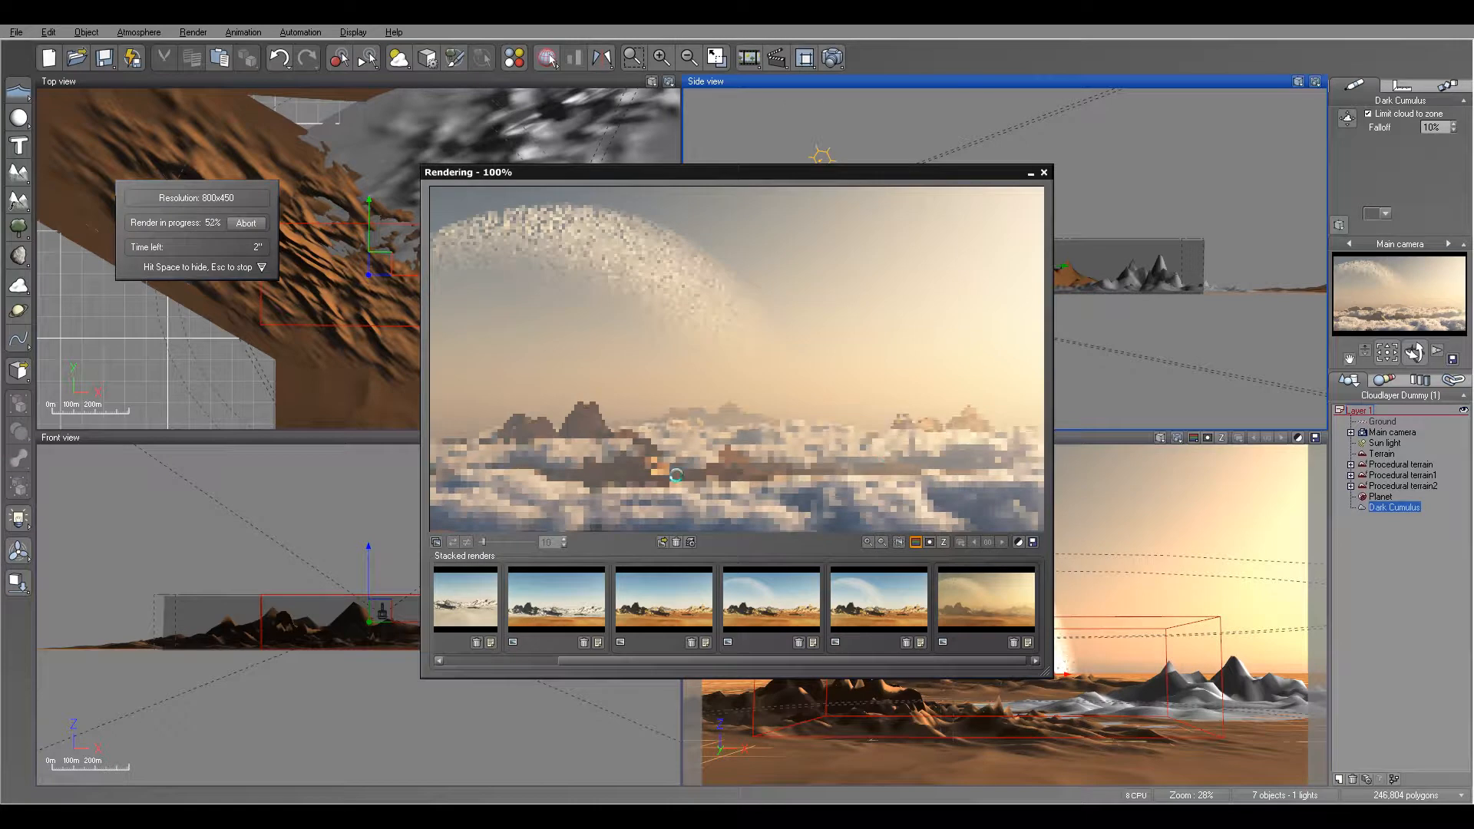
pyautogui.click(1043, 172)
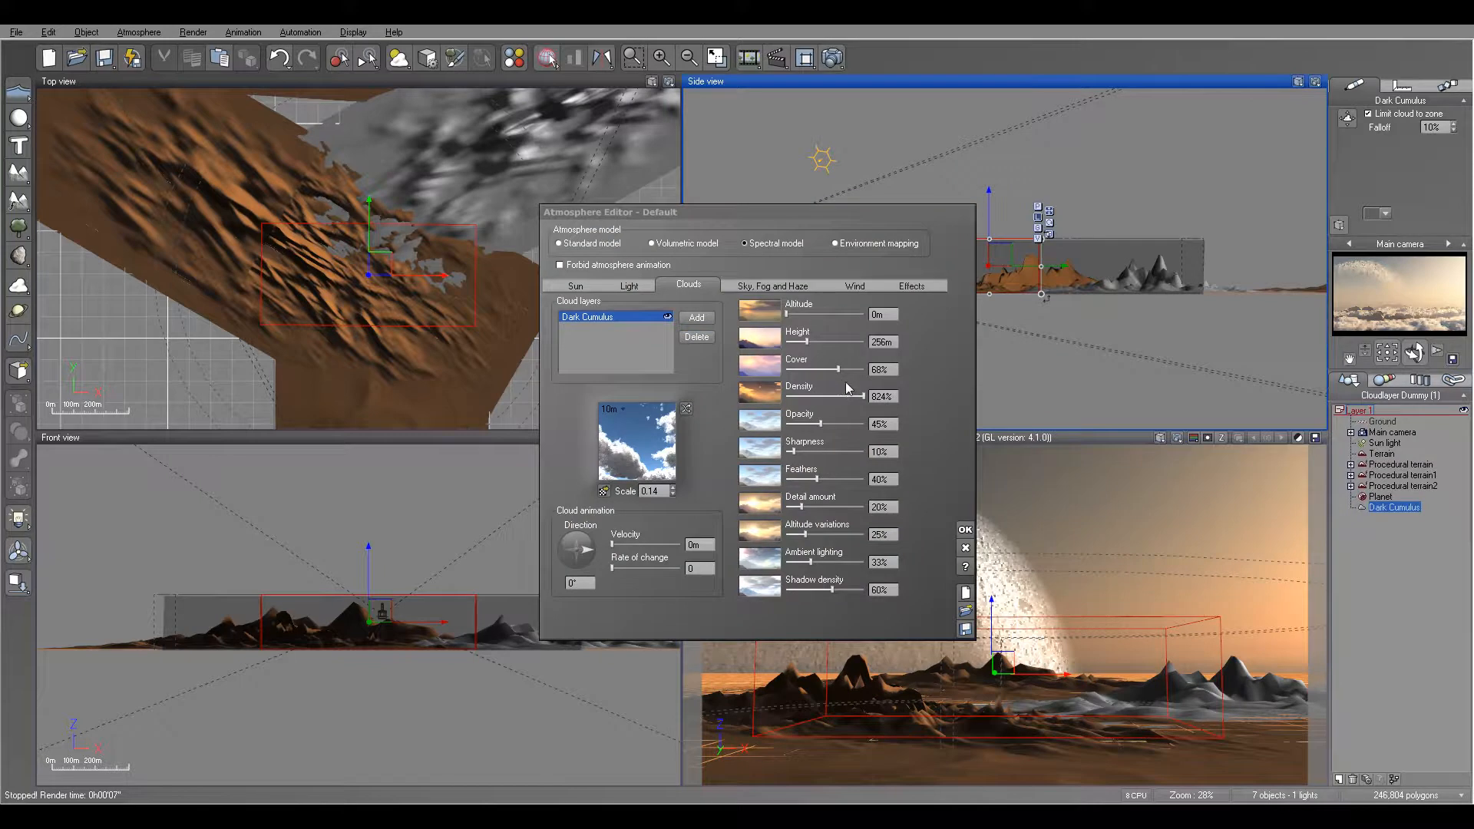
# Step: Set the Dark Cumulus layer to 100% opacity, 15% density, 52% feathers, 85% detail amount and 100% altitude variations, and render the scene
pyautogui.moveTo(821, 424); pyautogui.dragTo(864, 424)
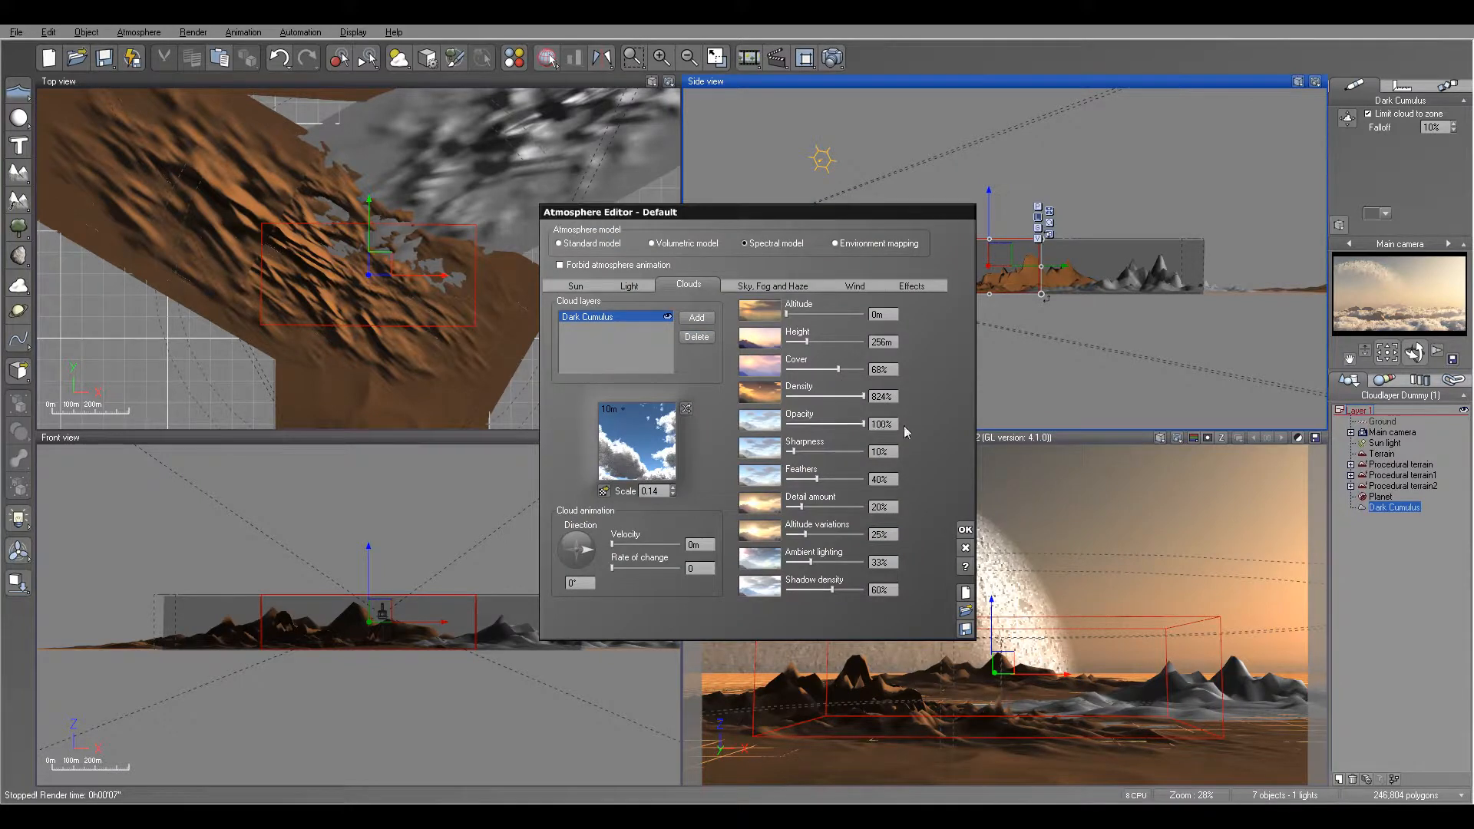
pyautogui.click(801, 396)
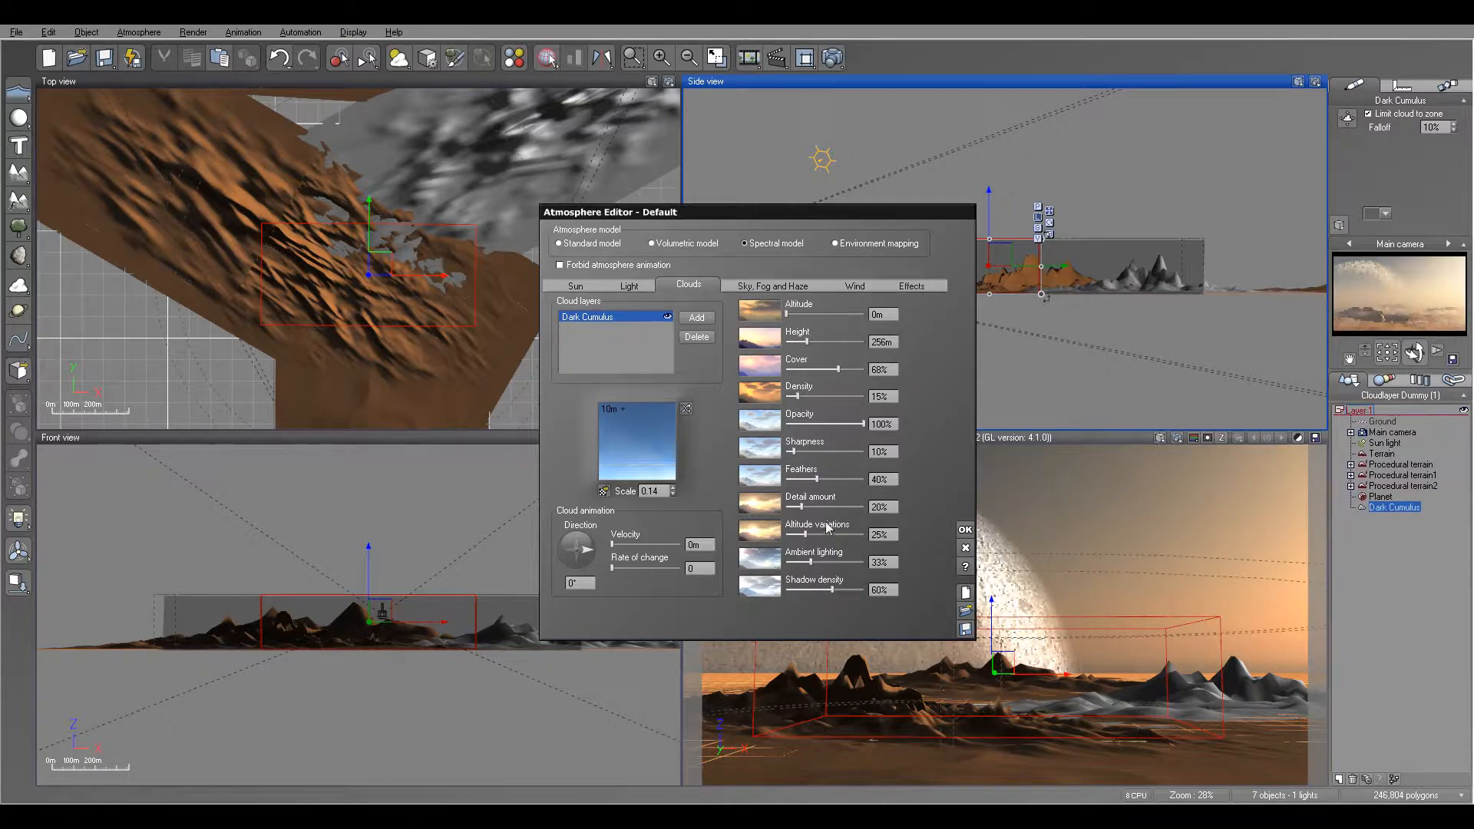
pyautogui.moveTo(821, 512); pyautogui.dragTo(853, 534)
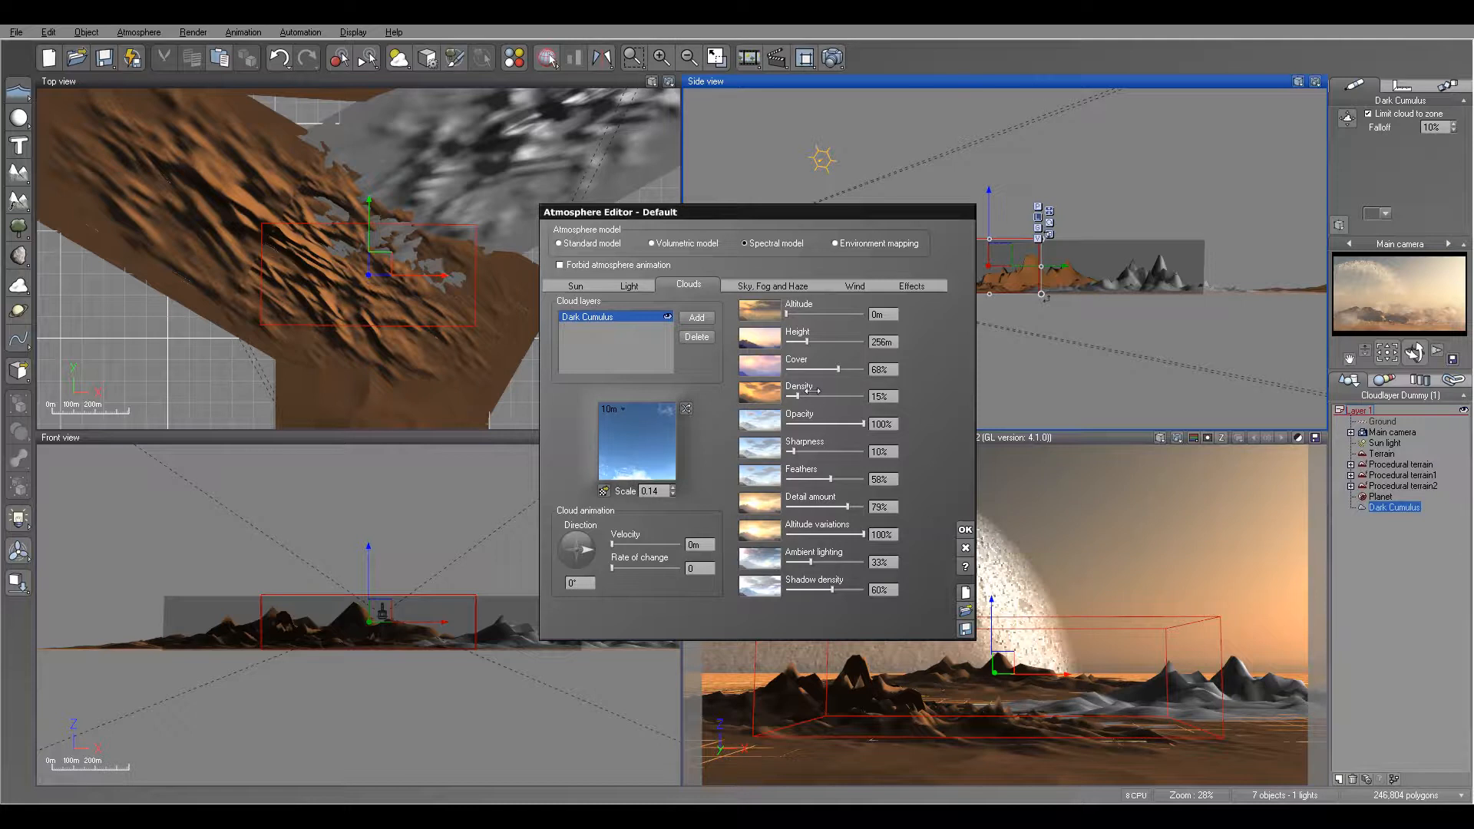
pyautogui.moveTo(831, 479); pyautogui.dragTo(850, 507)
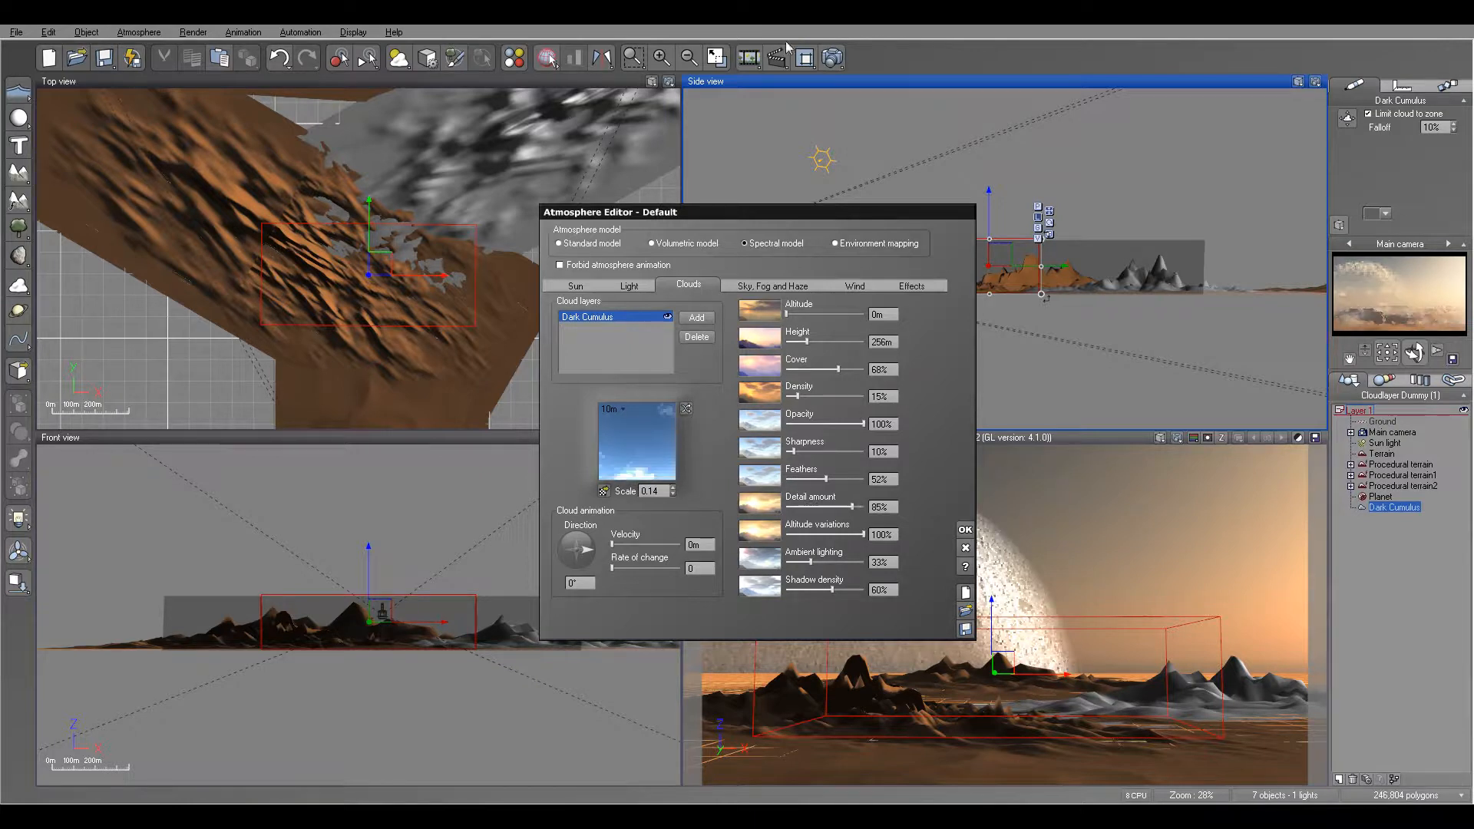
pyautogui.click(841, 59)
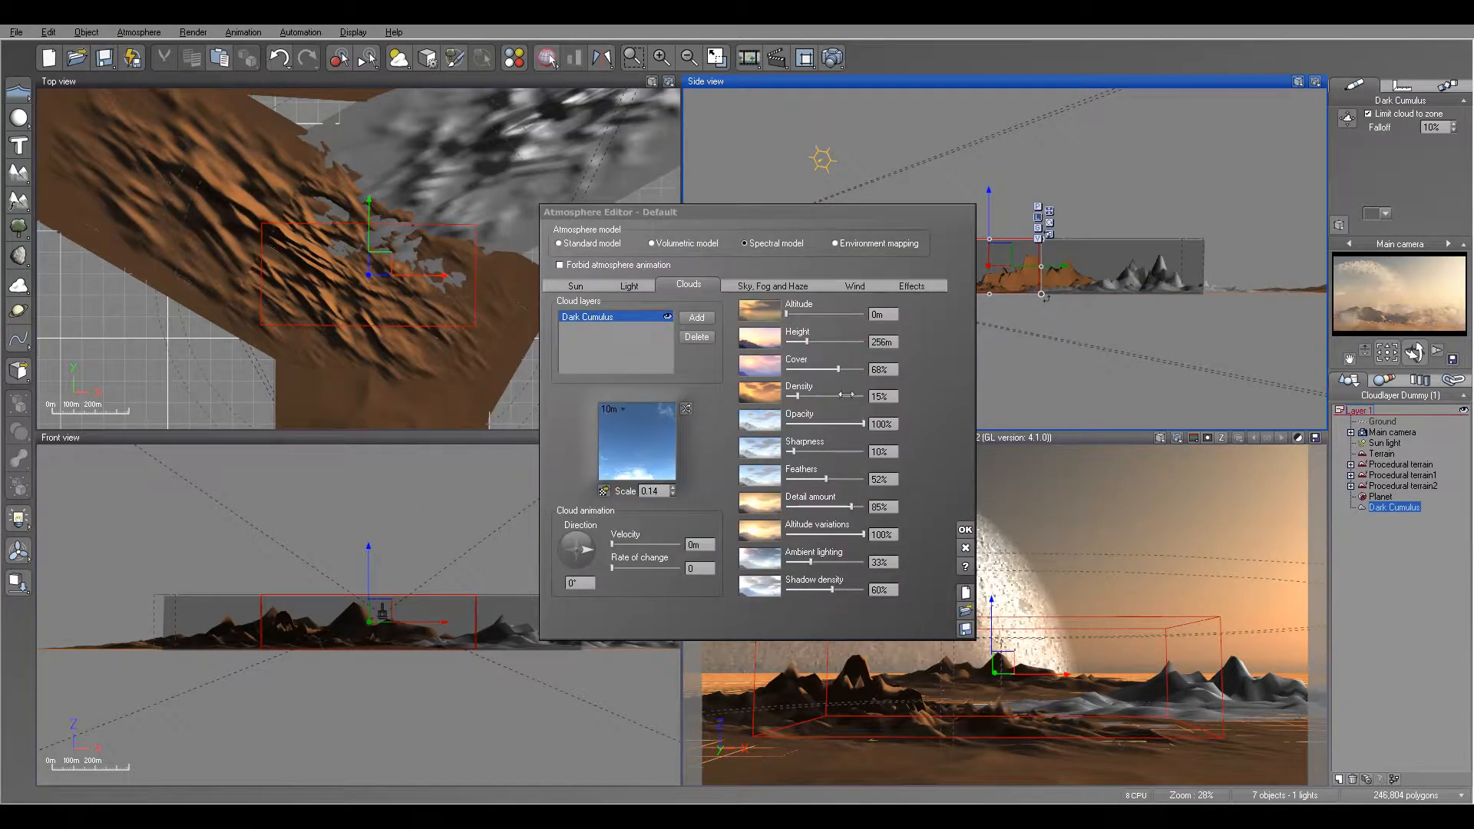
# Step: Thin the Dark Cumulus layer with 62% cover and 6% density, and set its altitude variations to 93%
pyautogui.moveTo(856, 537); pyautogui.dragTo(787, 535)
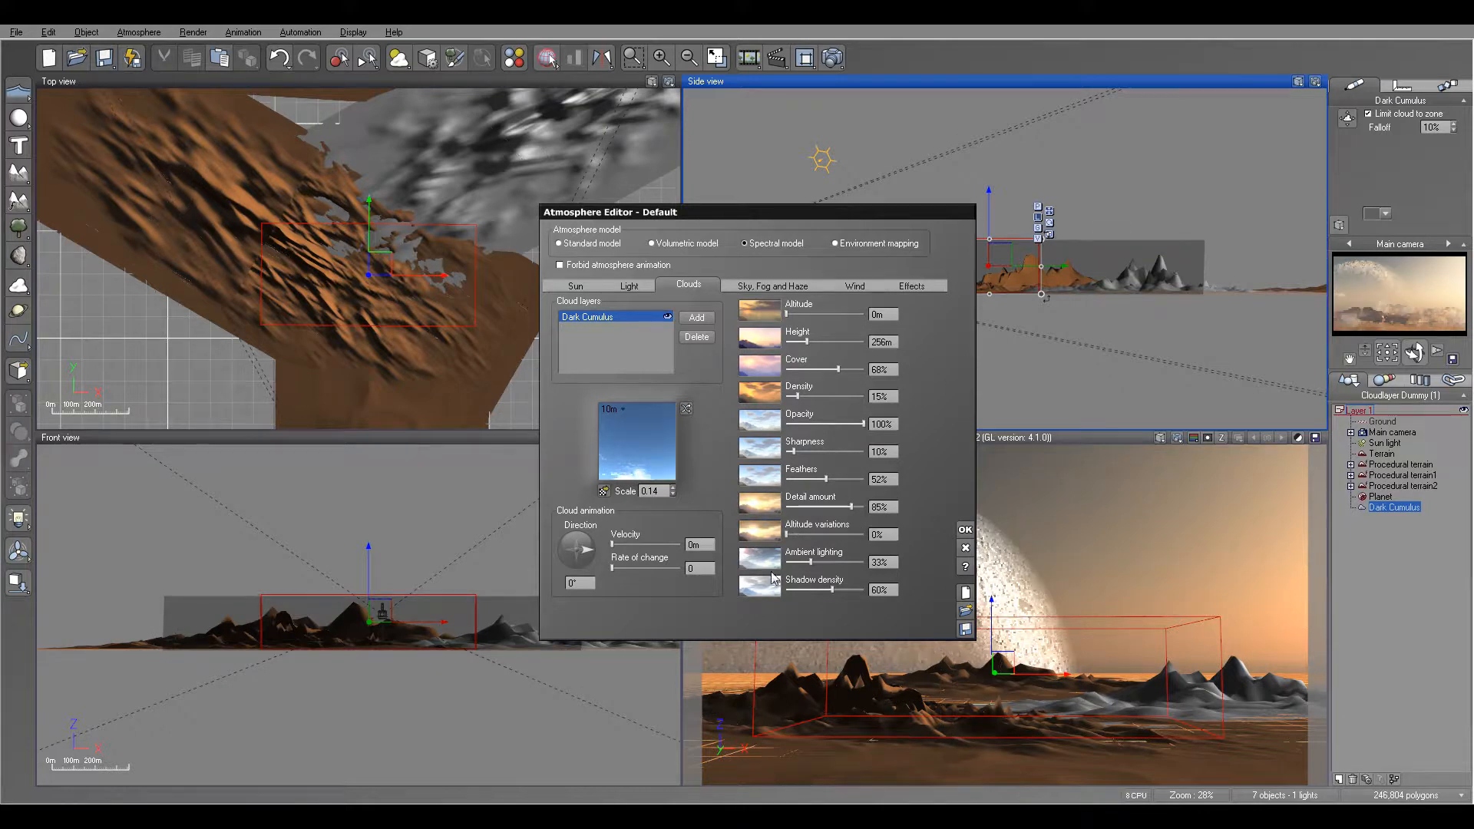
pyautogui.moveTo(786, 535); pyautogui.dragTo(859, 535)
pyautogui.moveTo(838, 370); pyautogui.dragTo(815, 394)
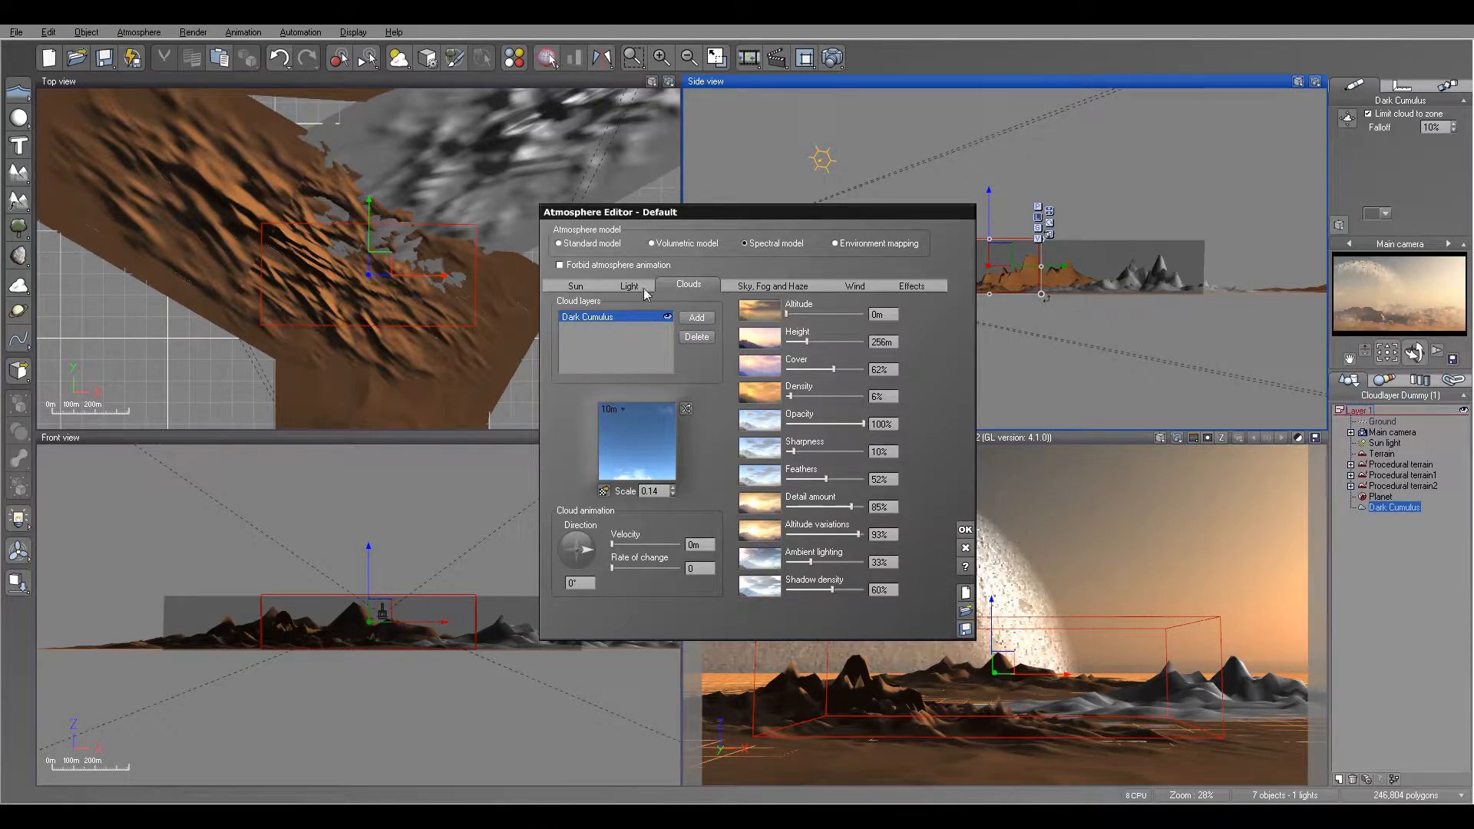
# Step: Add a Turbulent Cirrus cloud layer from the Stratus - Cirrus collection and set its density to 20%
pyautogui.click(696, 318)
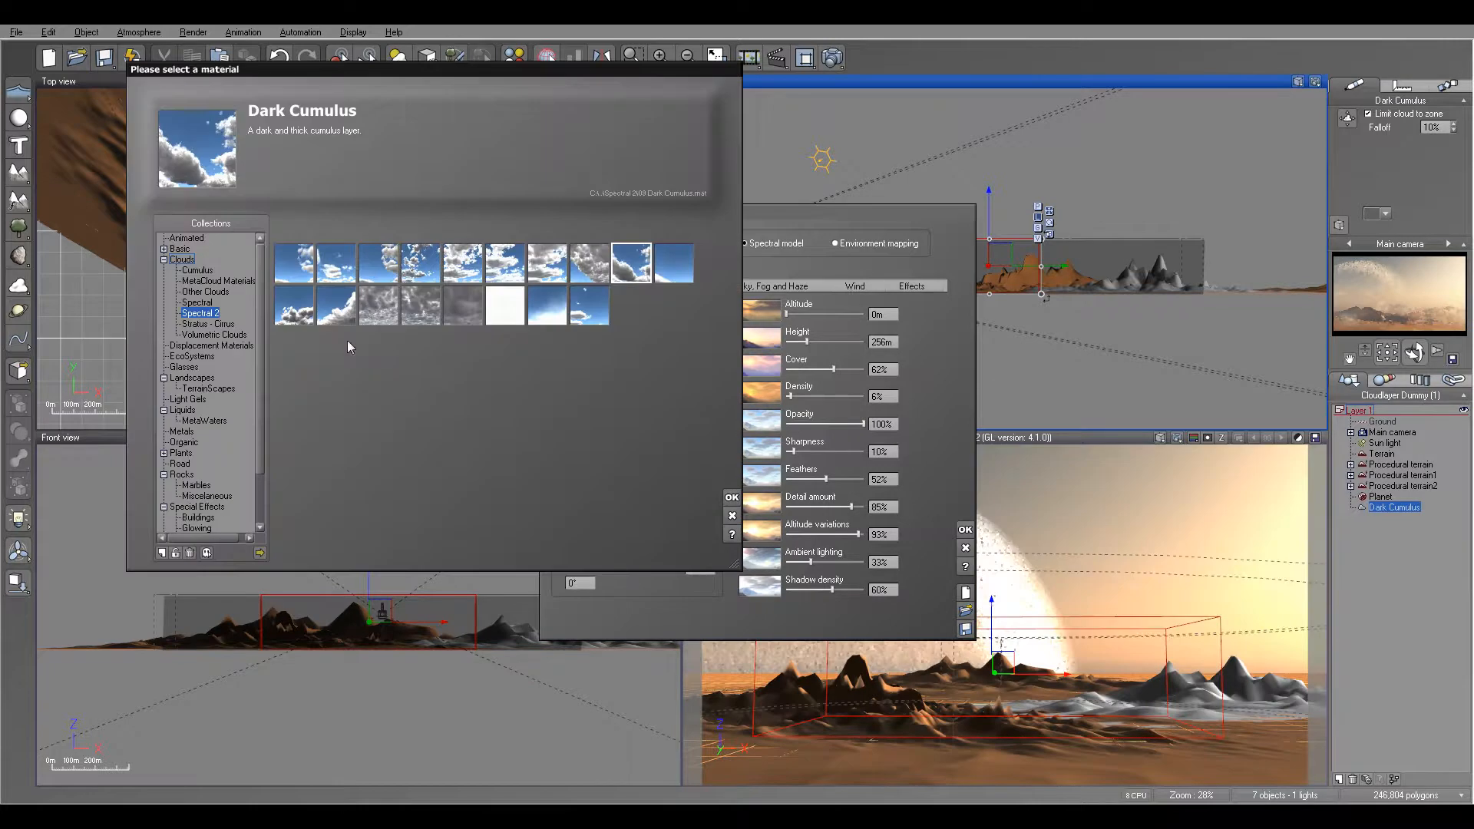
pyautogui.click(207, 324)
pyautogui.click(731, 498)
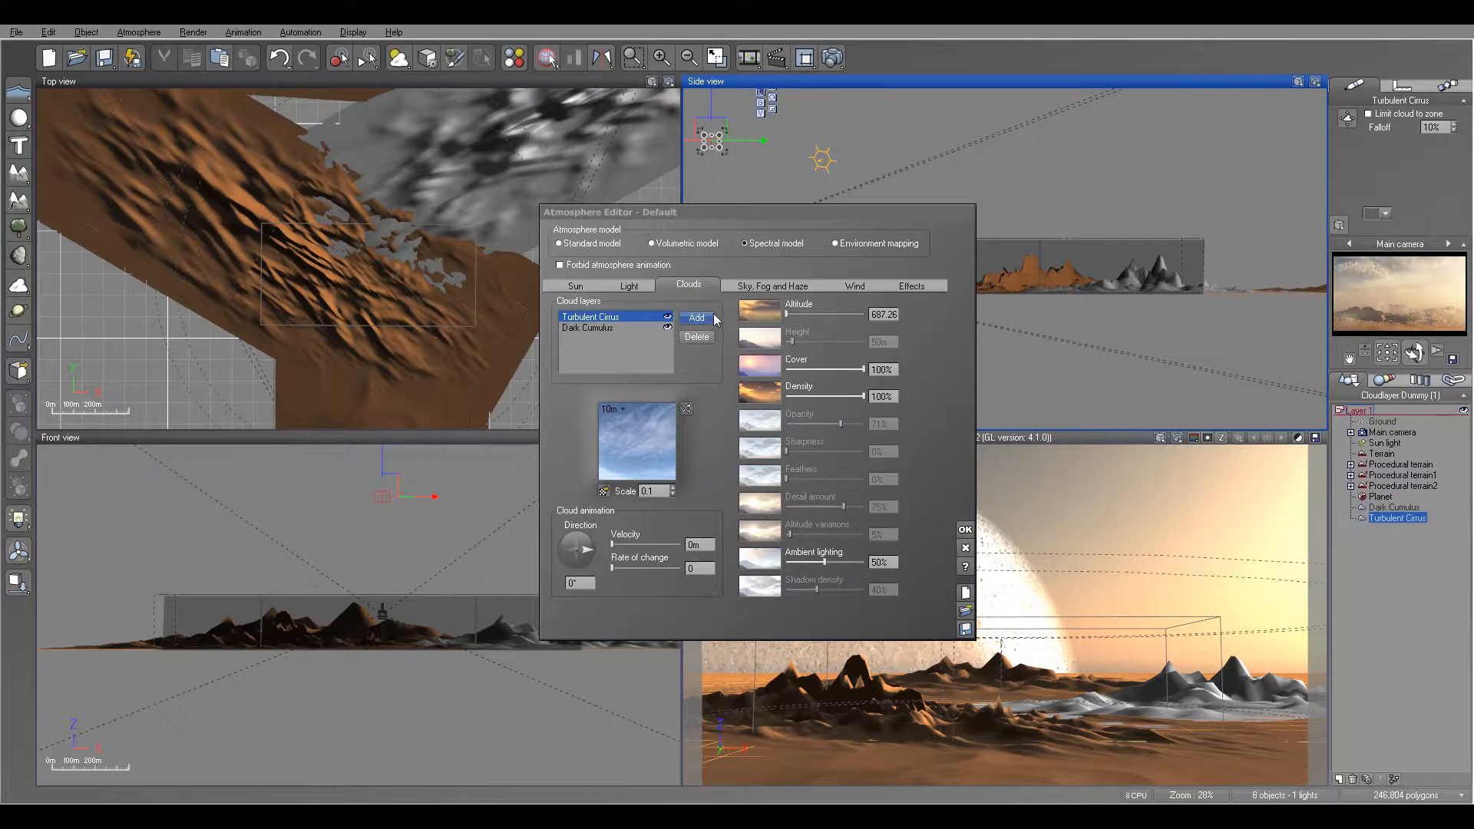
pyautogui.moveTo(863, 392); pyautogui.dragTo(800, 393)
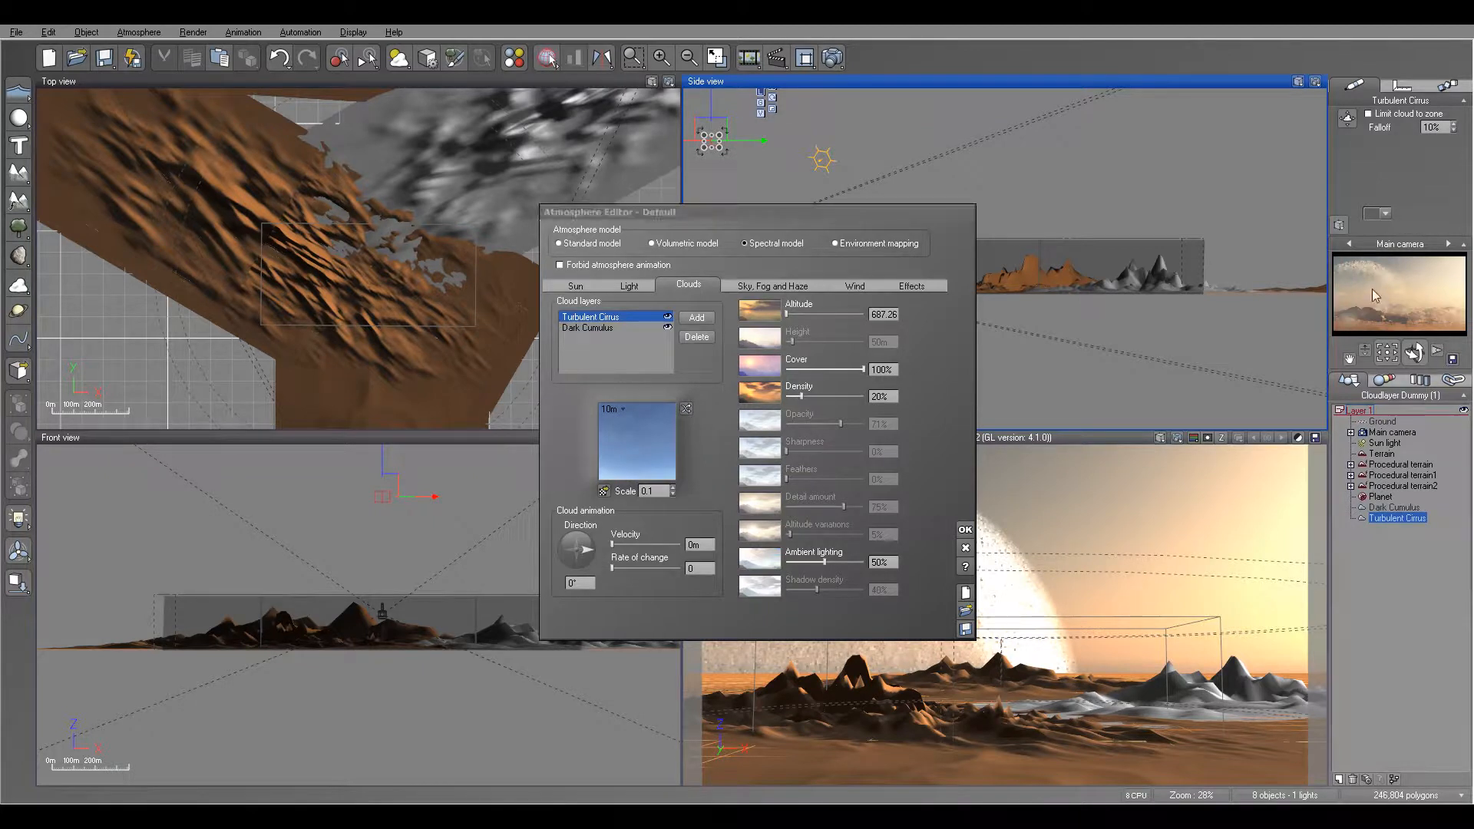
# Step: Change the sky color to a deeper blue (RGB 45, 152, 218) and set the decay amount to 74%
pyautogui.click(756, 286)
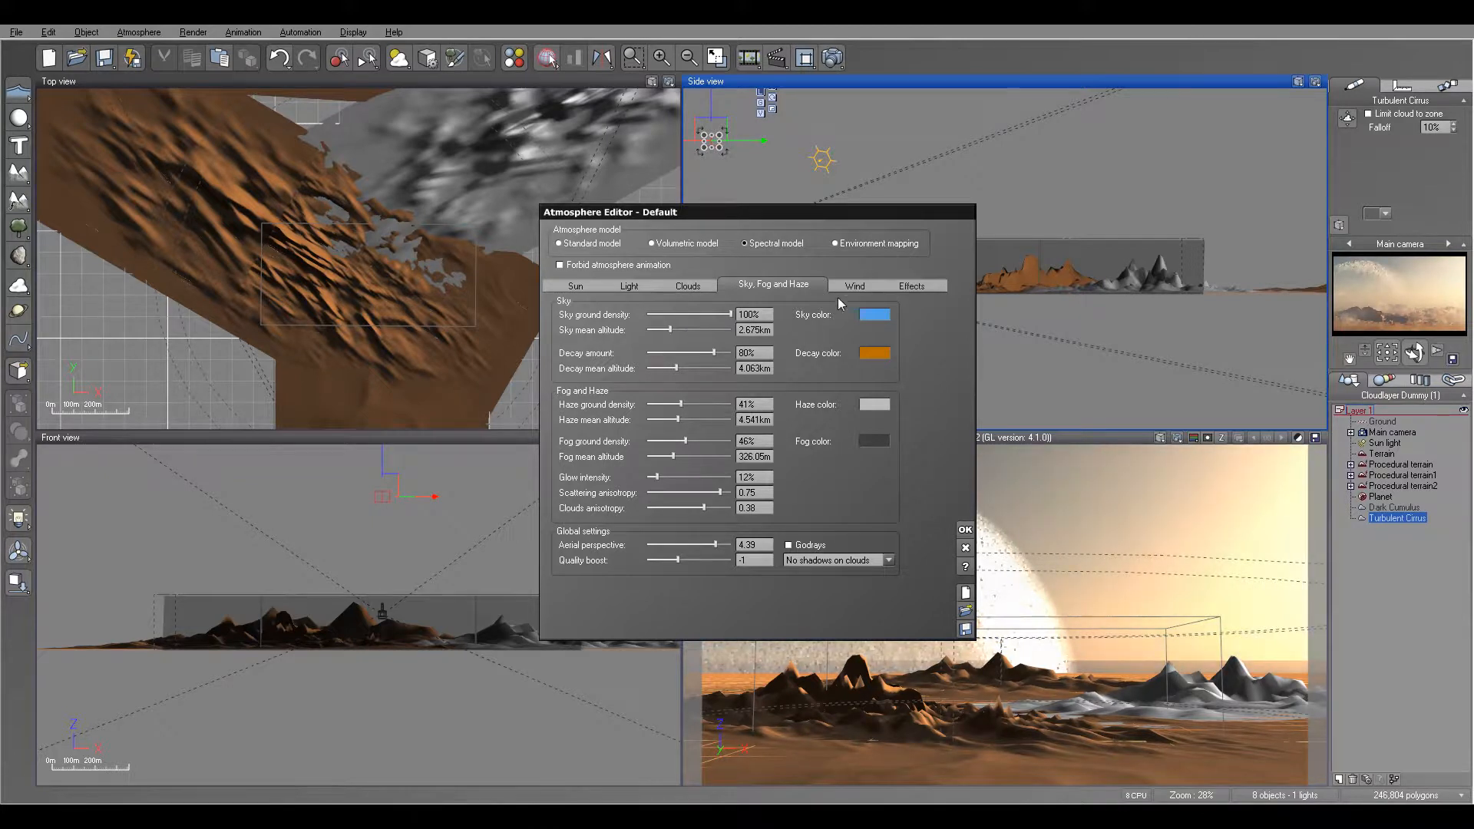
pyautogui.rightClick(890, 317)
pyautogui.click(894, 322)
pyautogui.click(790, 333)
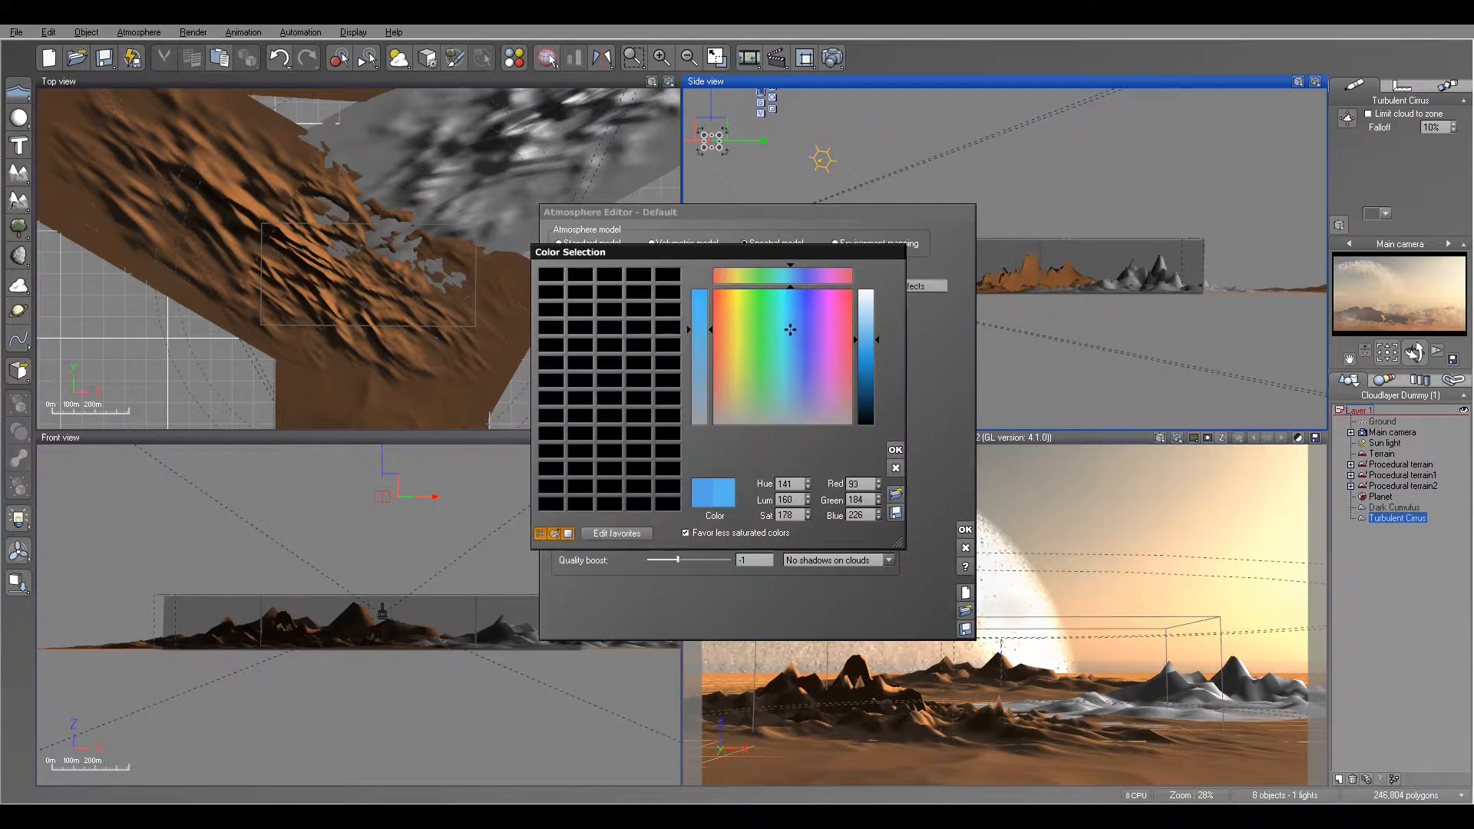
pyautogui.moveTo(862, 349); pyautogui.dragTo(869, 361)
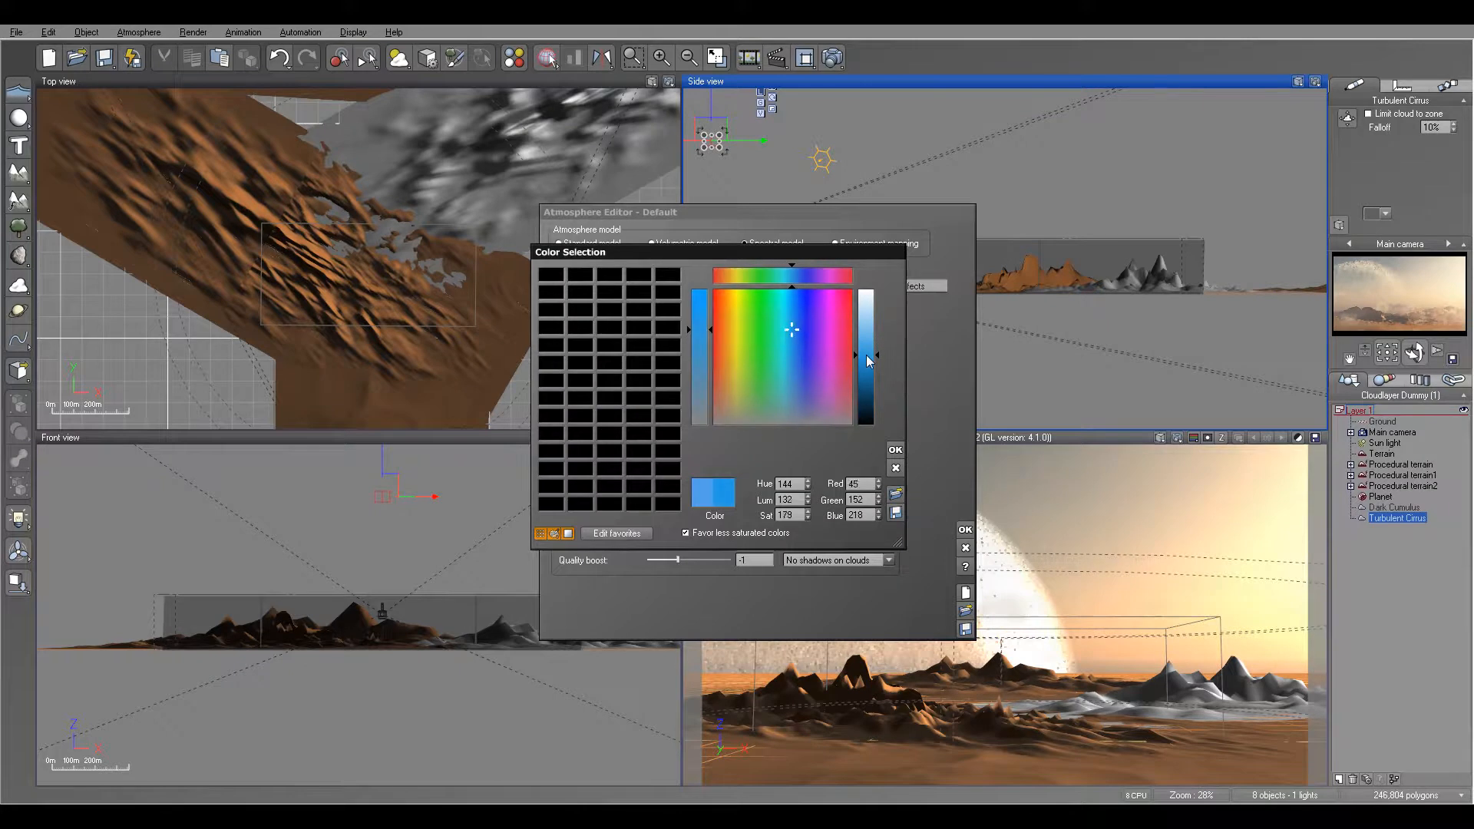
pyautogui.click(895, 452)
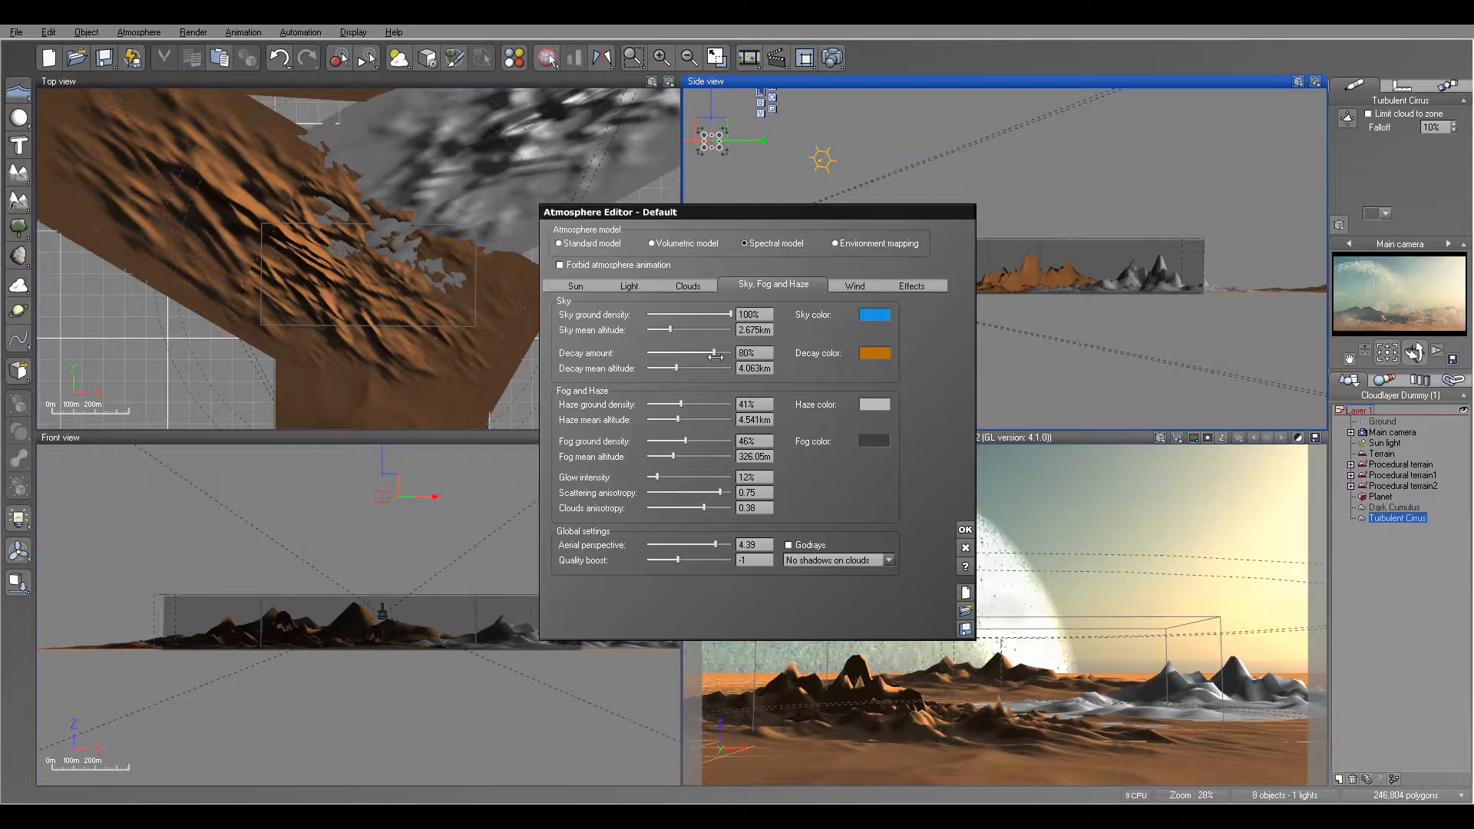
pyautogui.moveTo(727, 353); pyautogui.dragTo(713, 353)
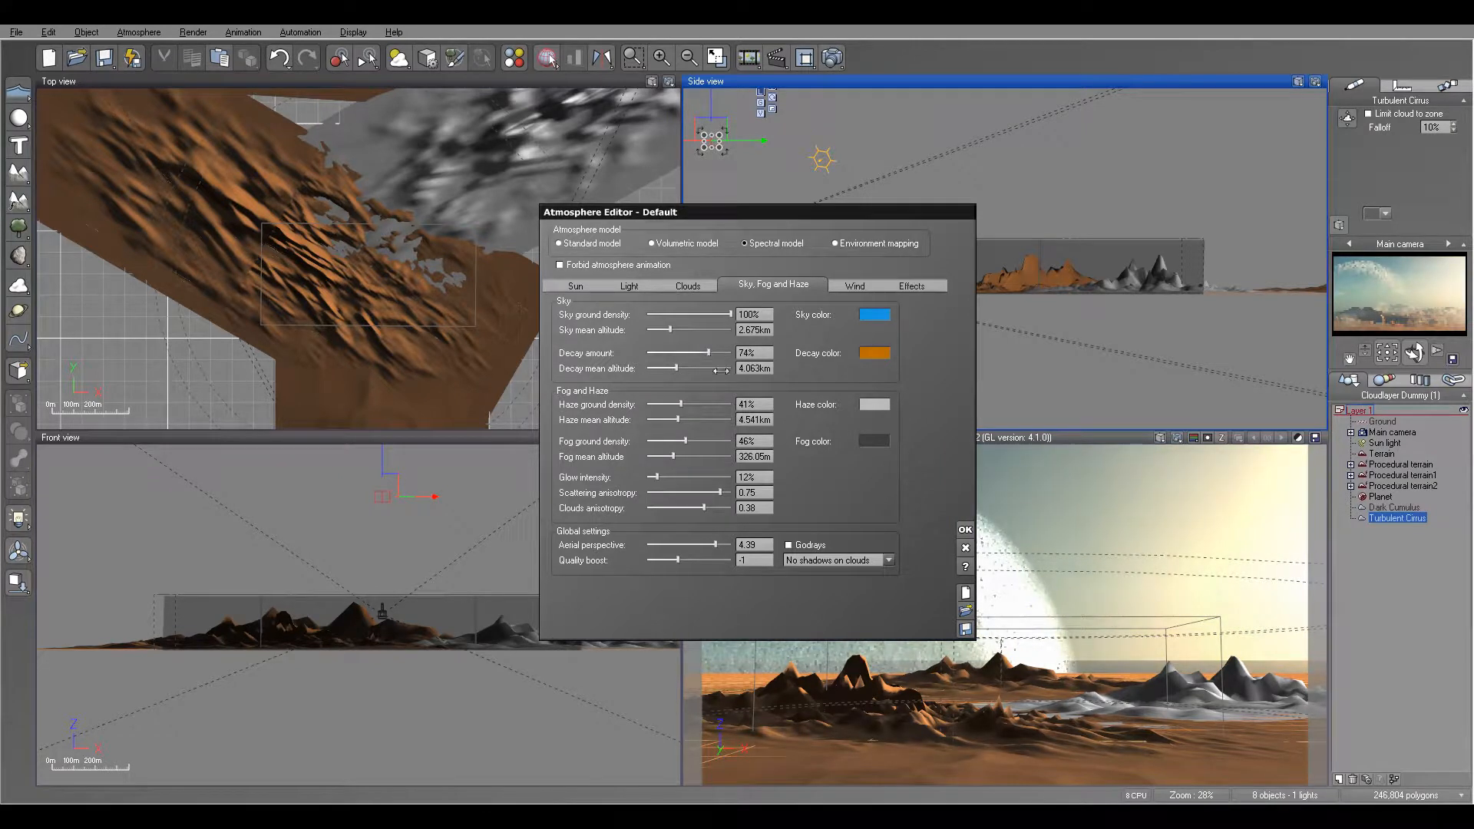
# Step: Render the scene to review the bluer sky with the cirrus layer and dismiss the render
pyautogui.click(831, 58)
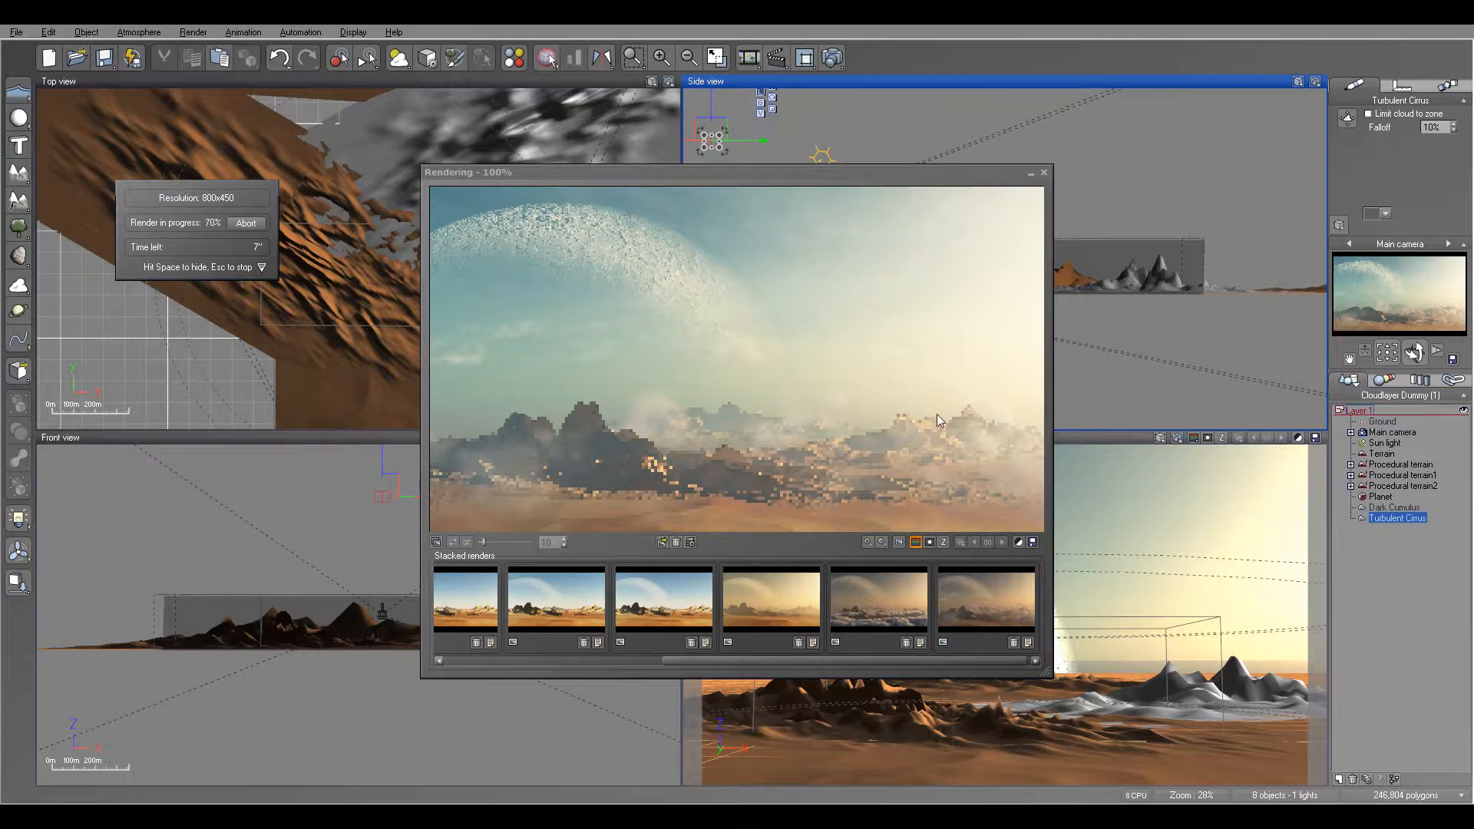
pyautogui.click(950, 328)
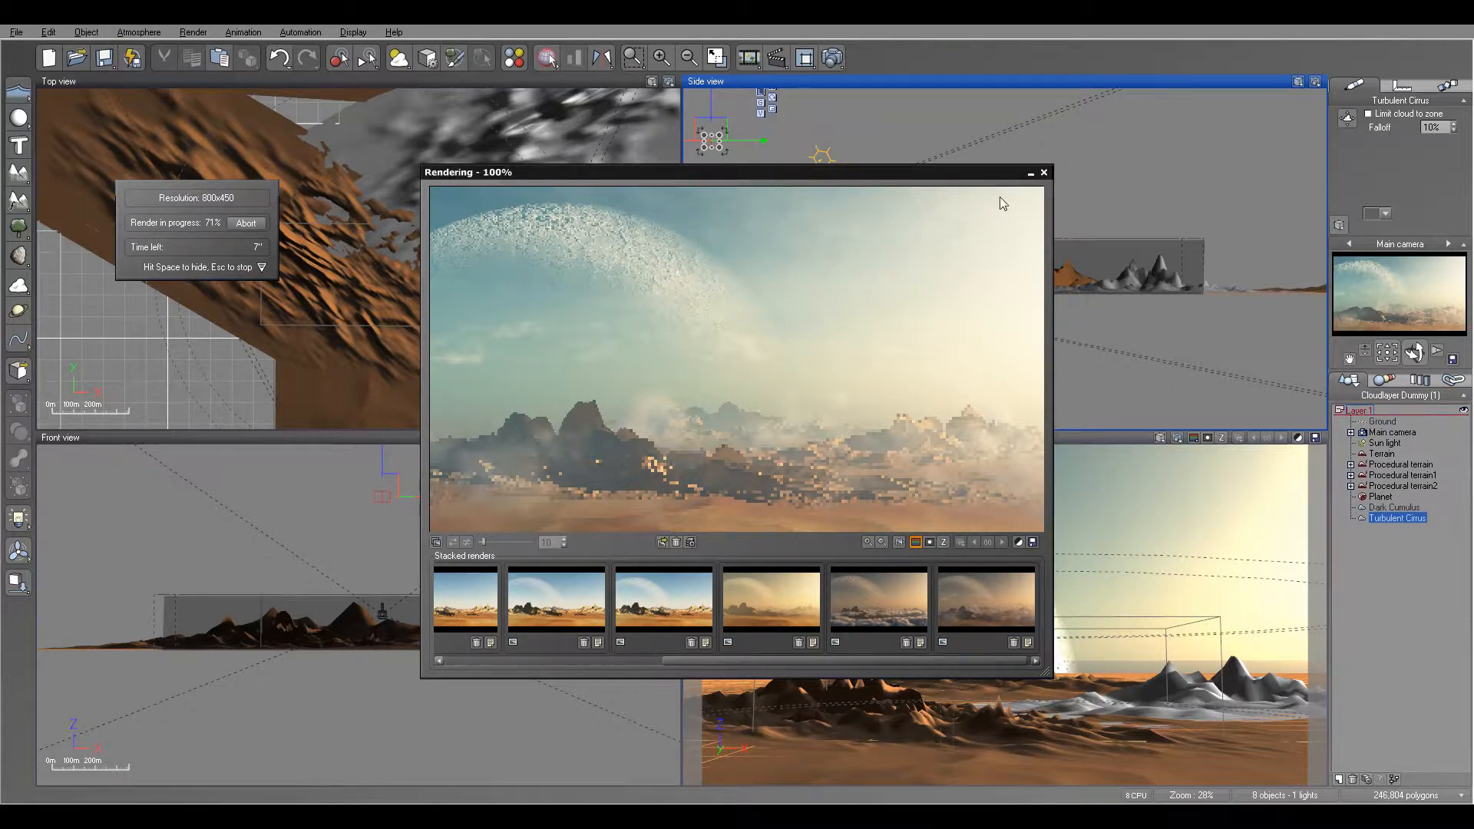
pyautogui.click(1043, 173)
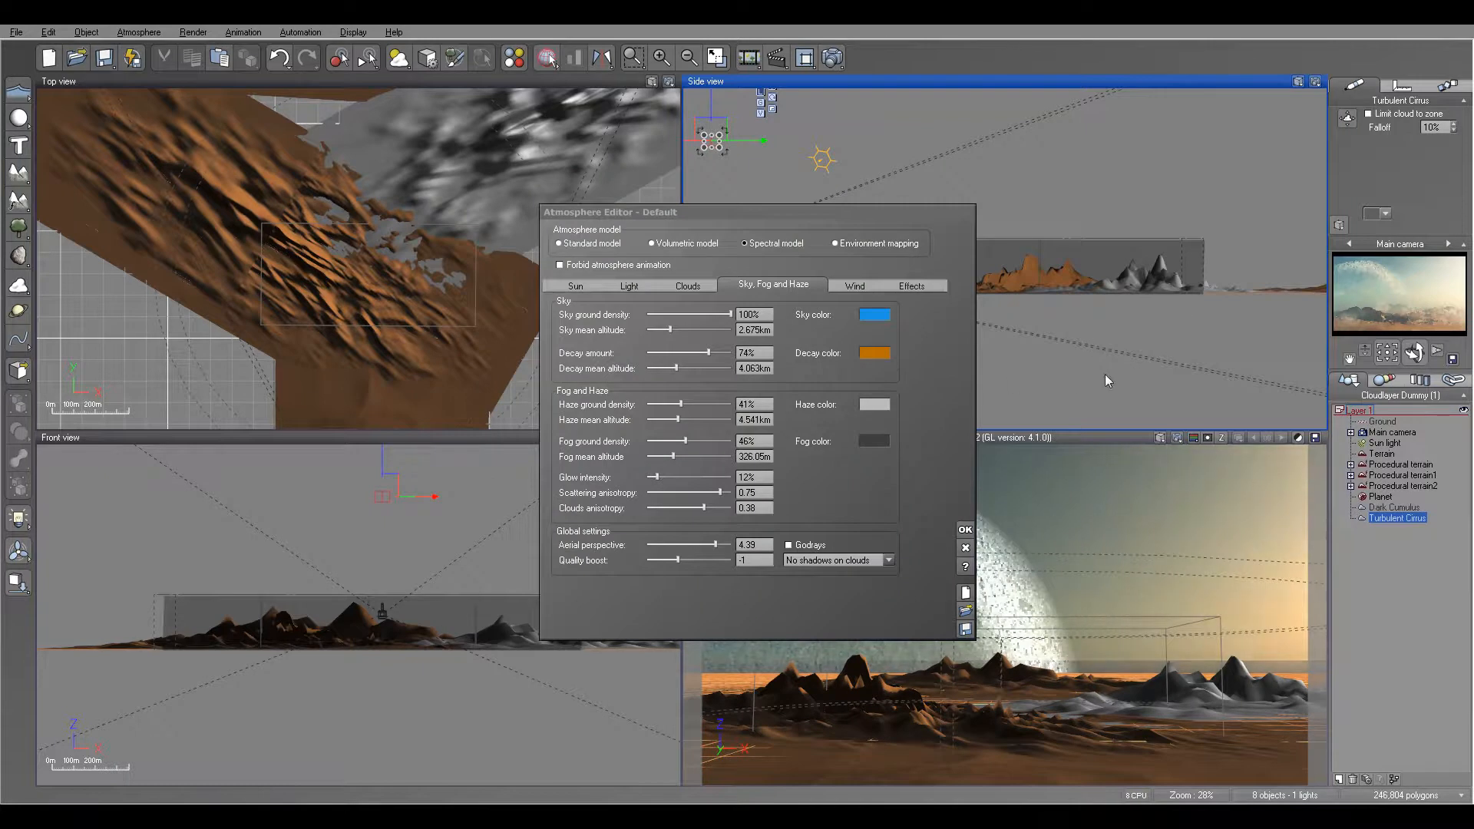
pyautogui.rightClick(1396, 295)
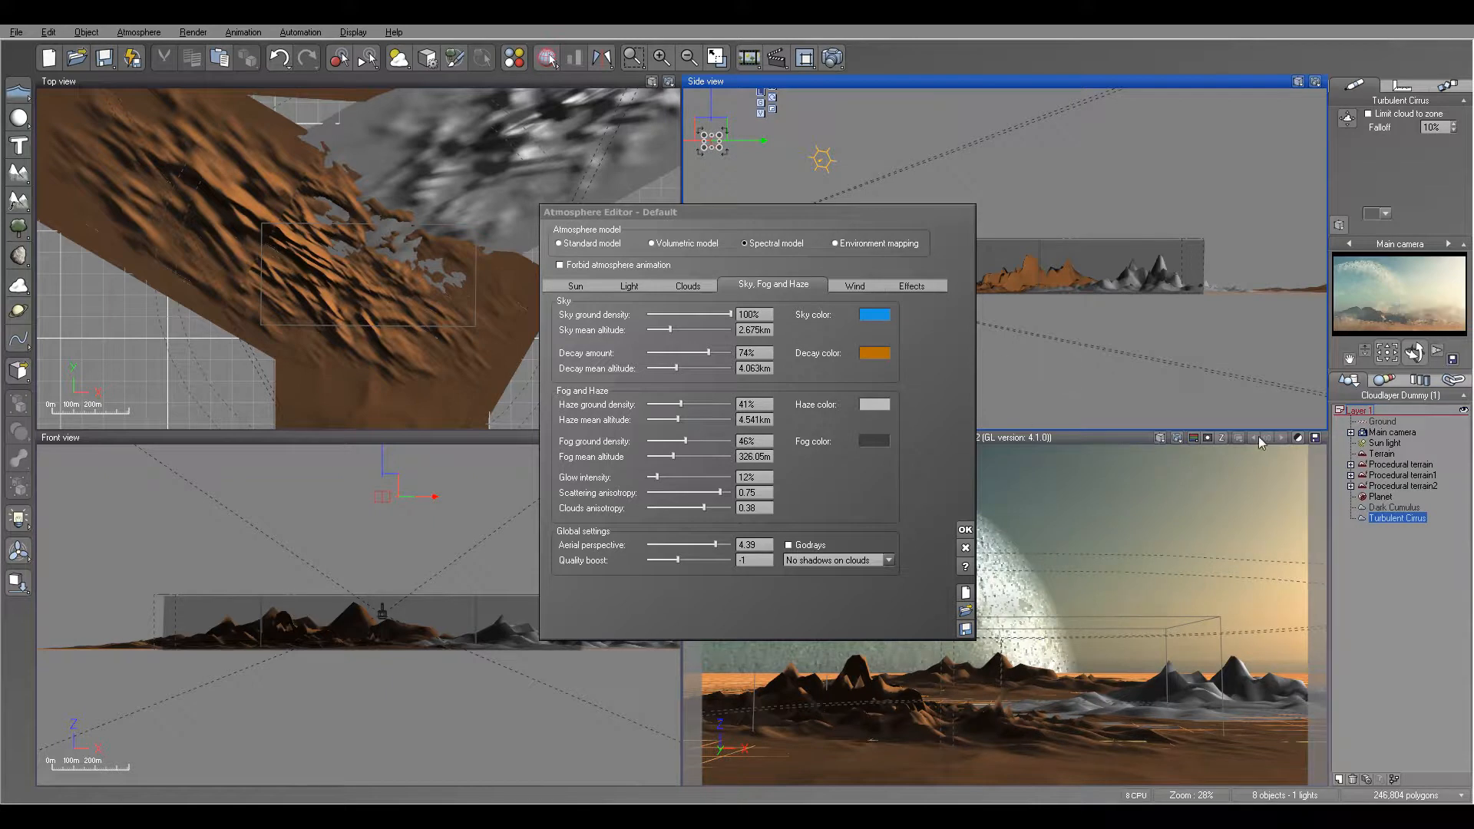
# Step: Set the atmosphere's aerial perspective to 4.78 and its quality boost to 0
pyautogui.moveTo(718, 544); pyautogui.dragTo(696, 559)
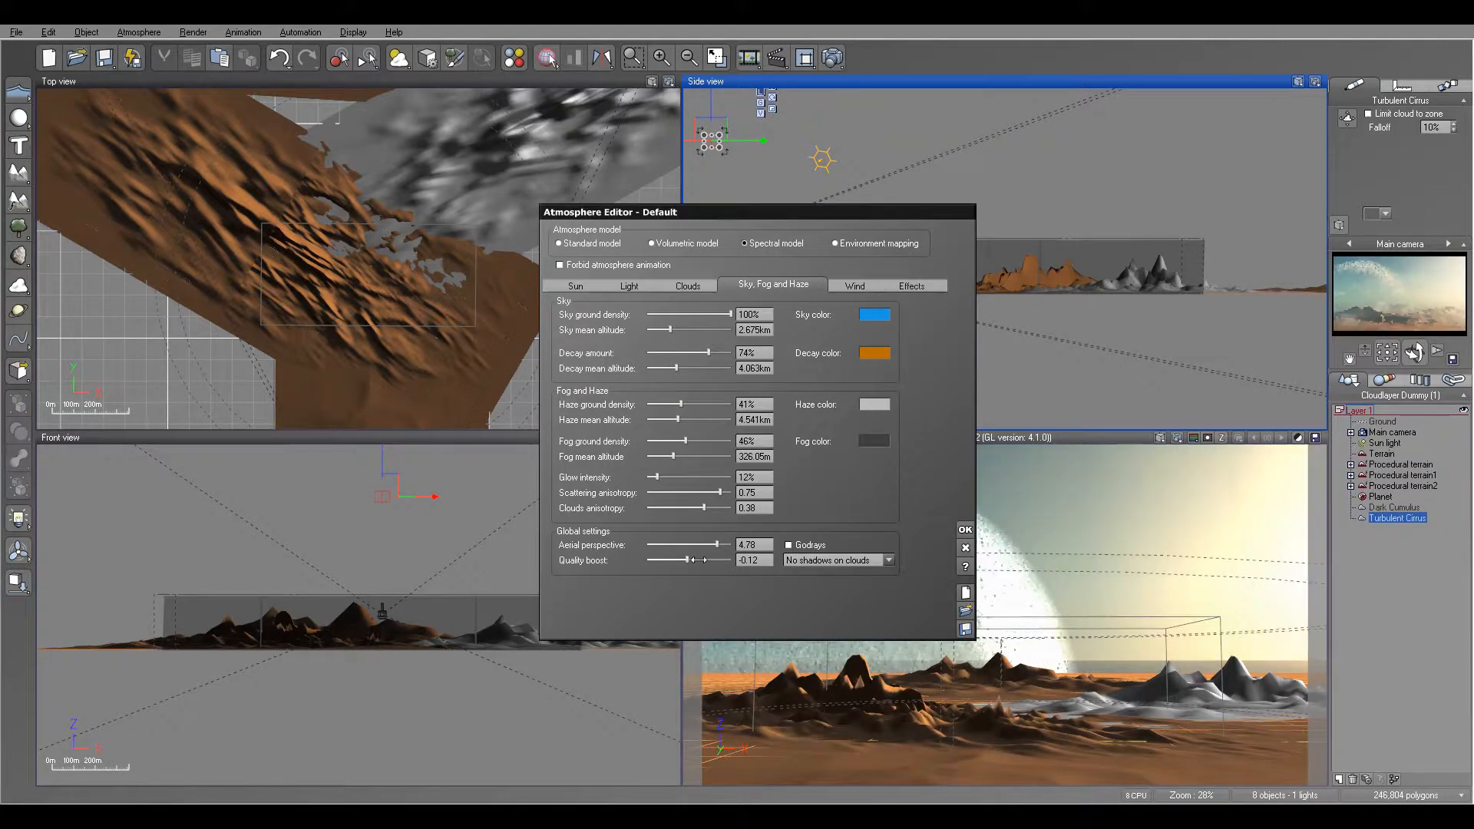
pyautogui.click(764, 560)
pyautogui.write('0')
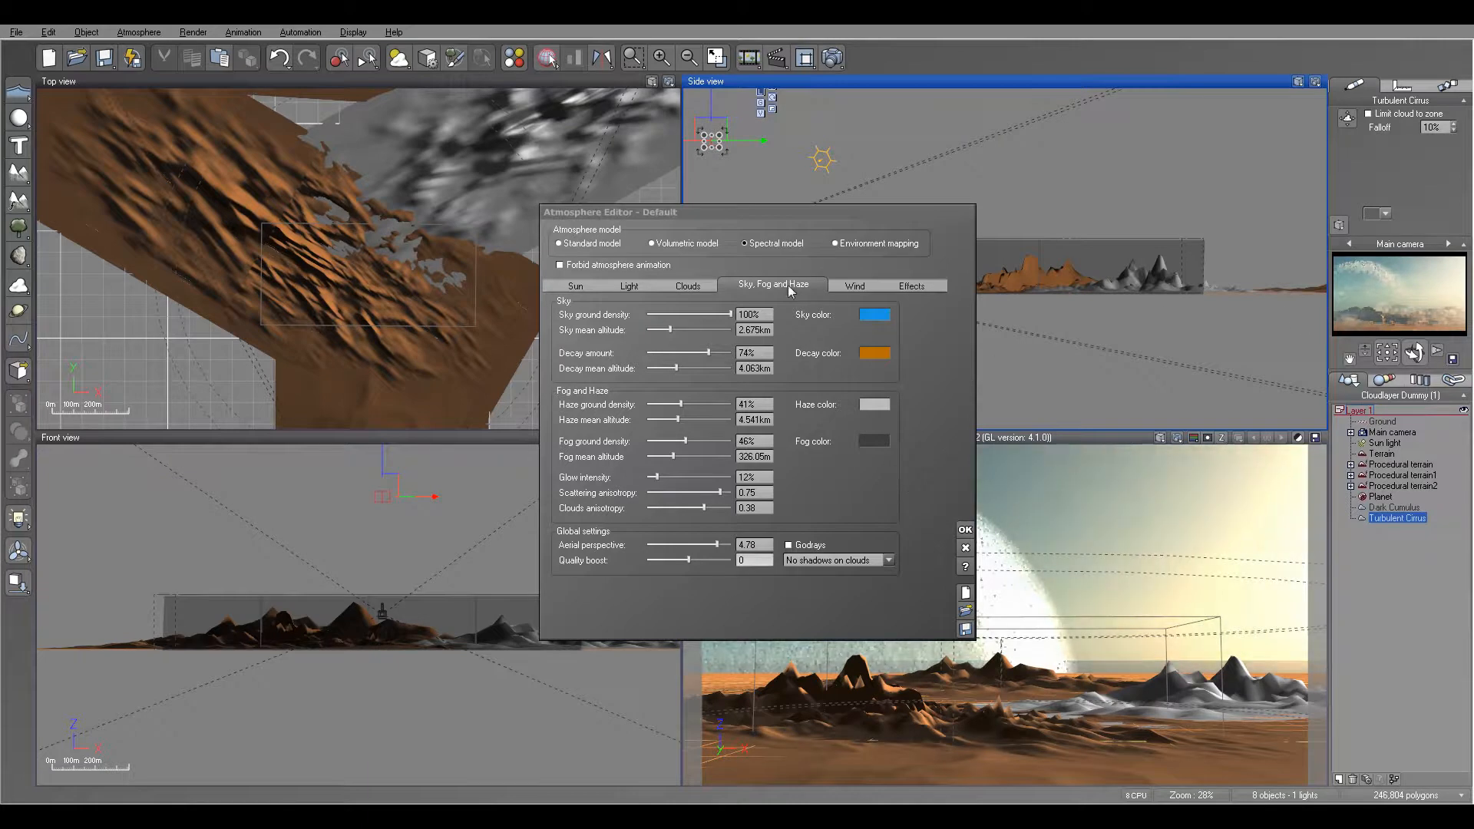
# Step: Add a second Dark Cumulus cloud layer from the Spectral 2 collection
pyautogui.click(688, 285)
pyautogui.click(697, 318)
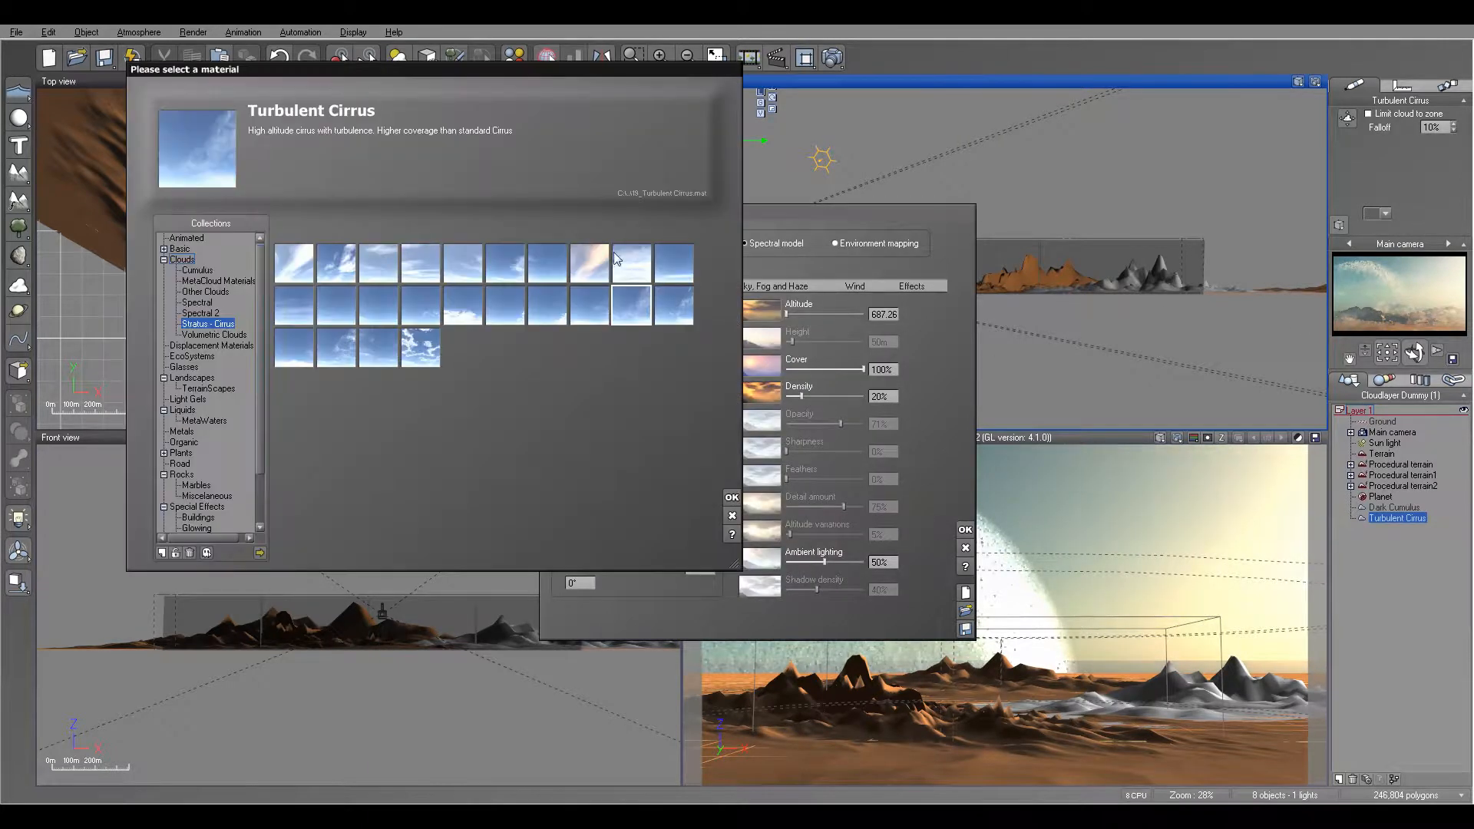
pyautogui.click(630, 265)
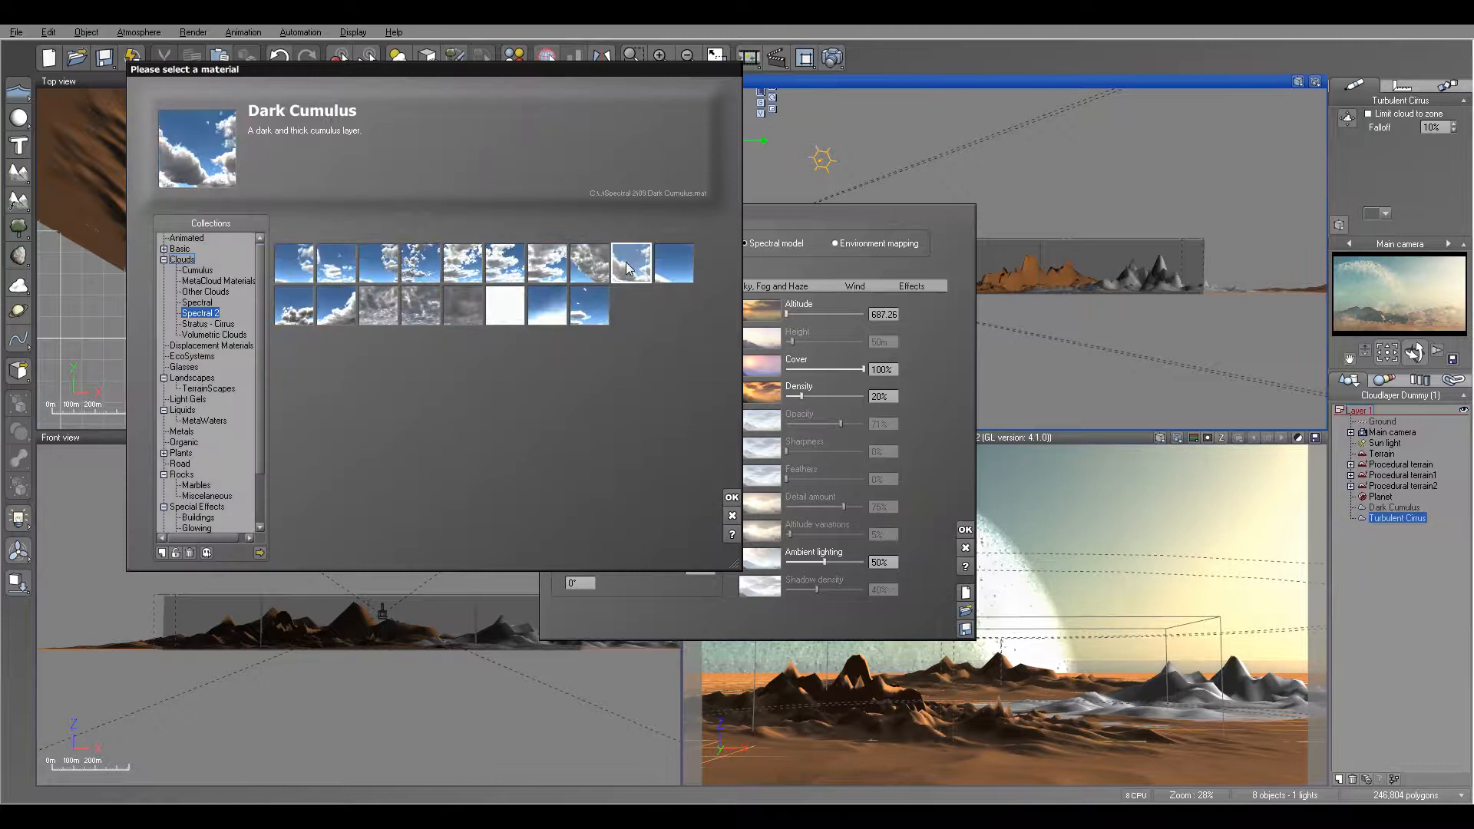
pyautogui.click(732, 497)
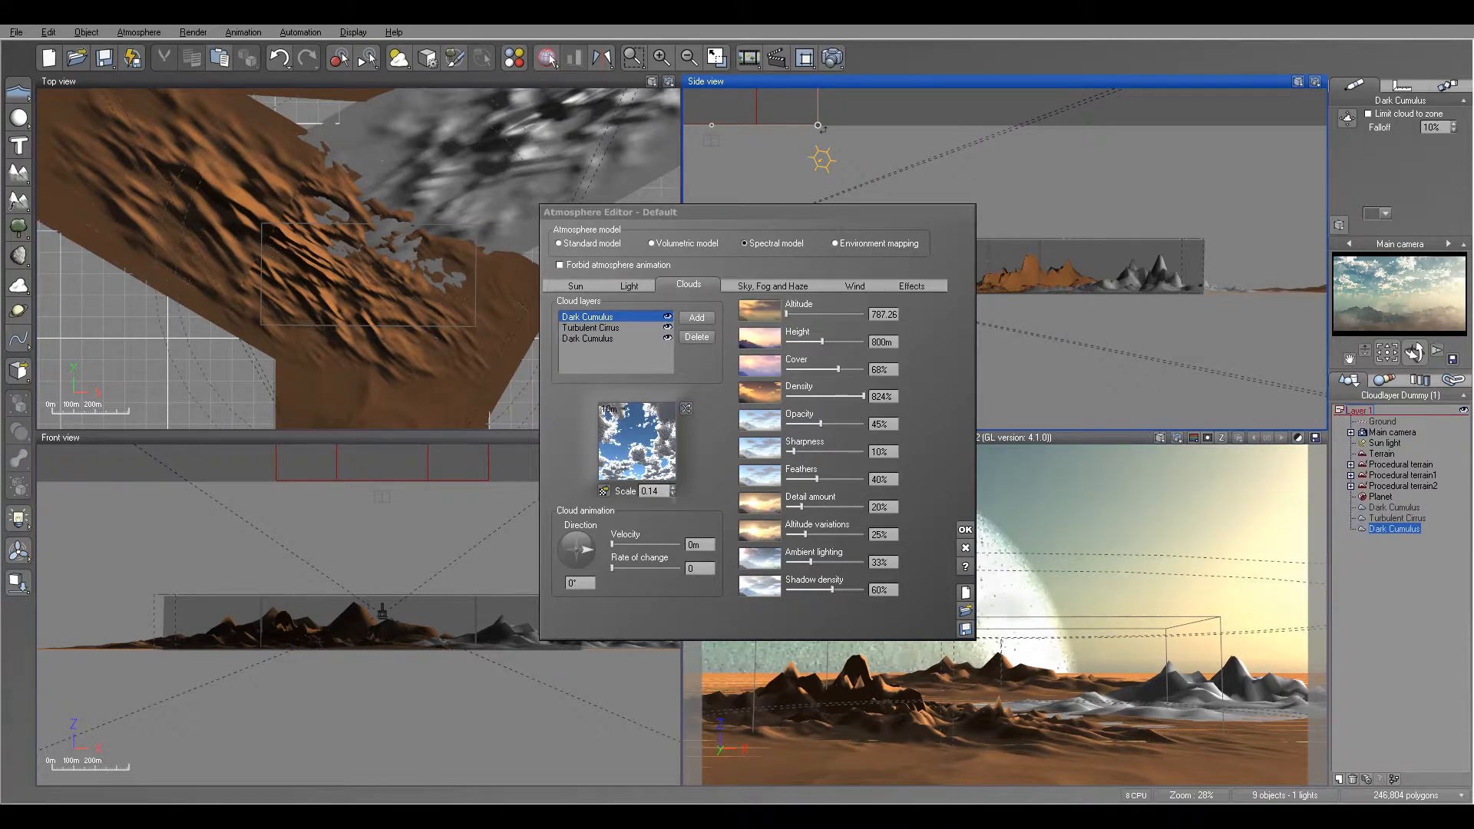
# Step: Set the new Dark Cumulus layer's scale to 0.84 and its cover to 65%
pyautogui.click(673, 493)
pyautogui.moveTo(673, 491); pyautogui.dragTo(673, 476)
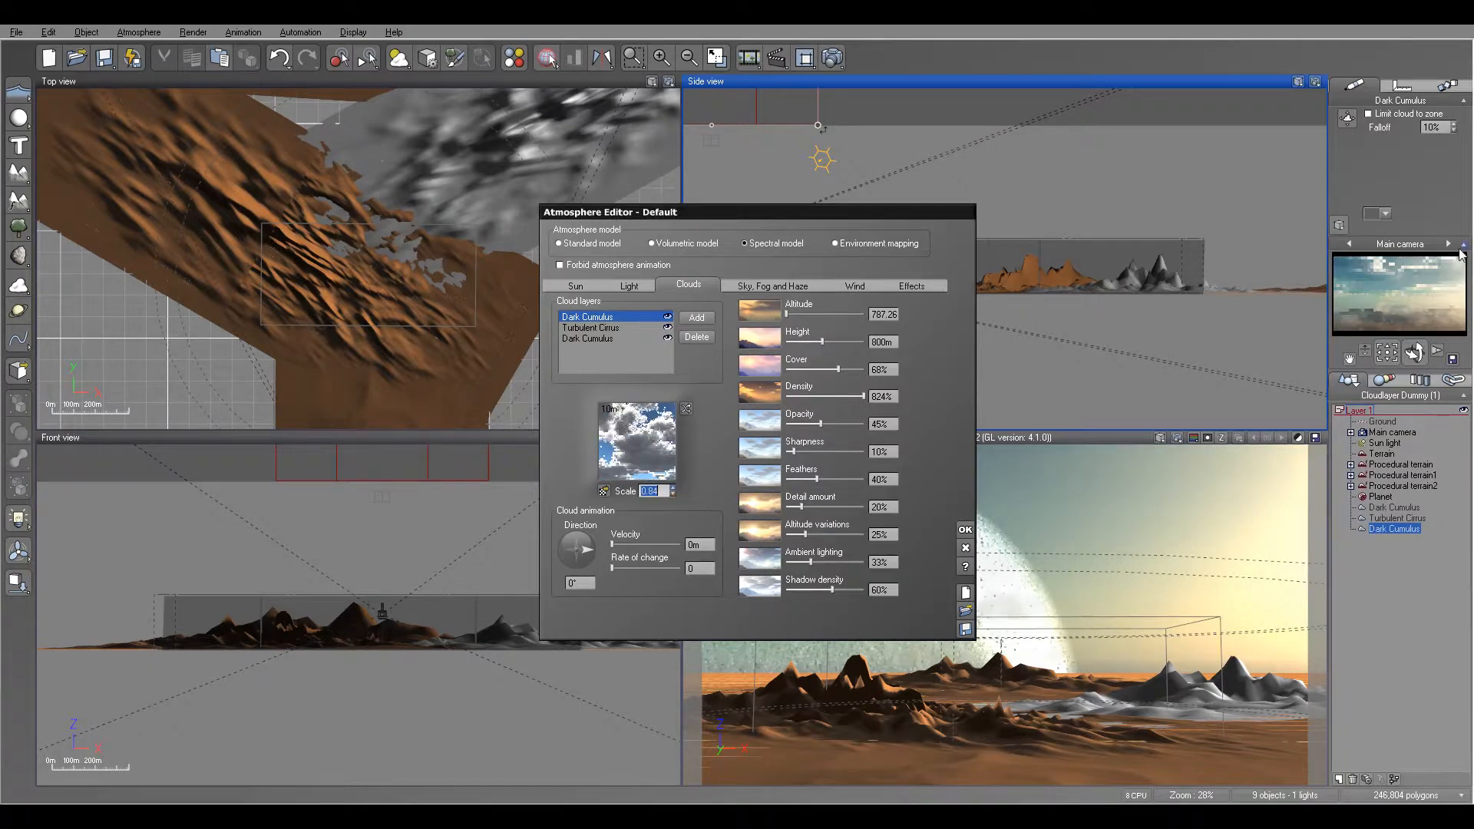
pyautogui.moveTo(840, 368); pyautogui.dragTo(824, 365)
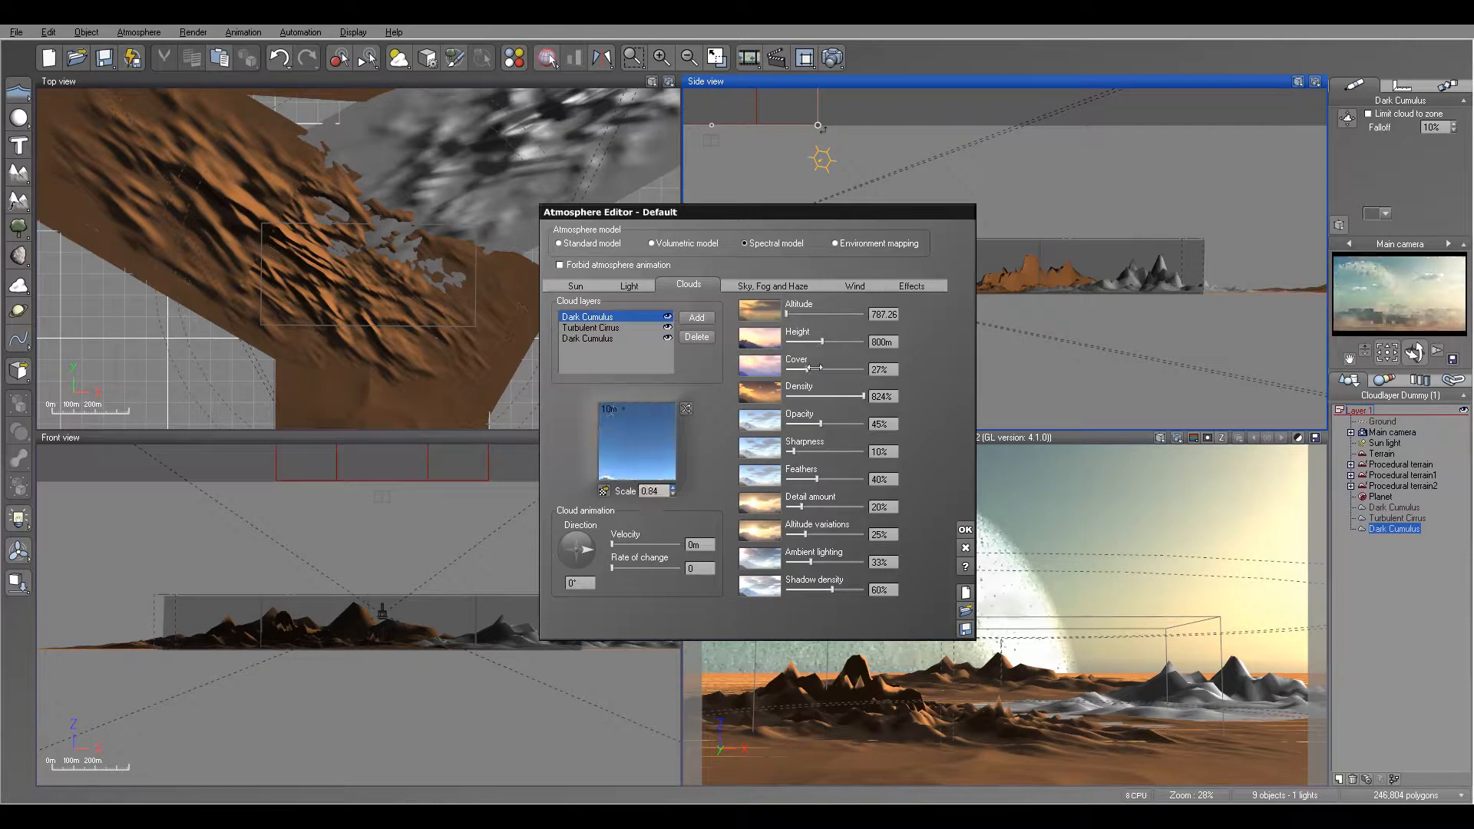
pyautogui.moveTo(826, 369); pyautogui.dragTo(845, 372)
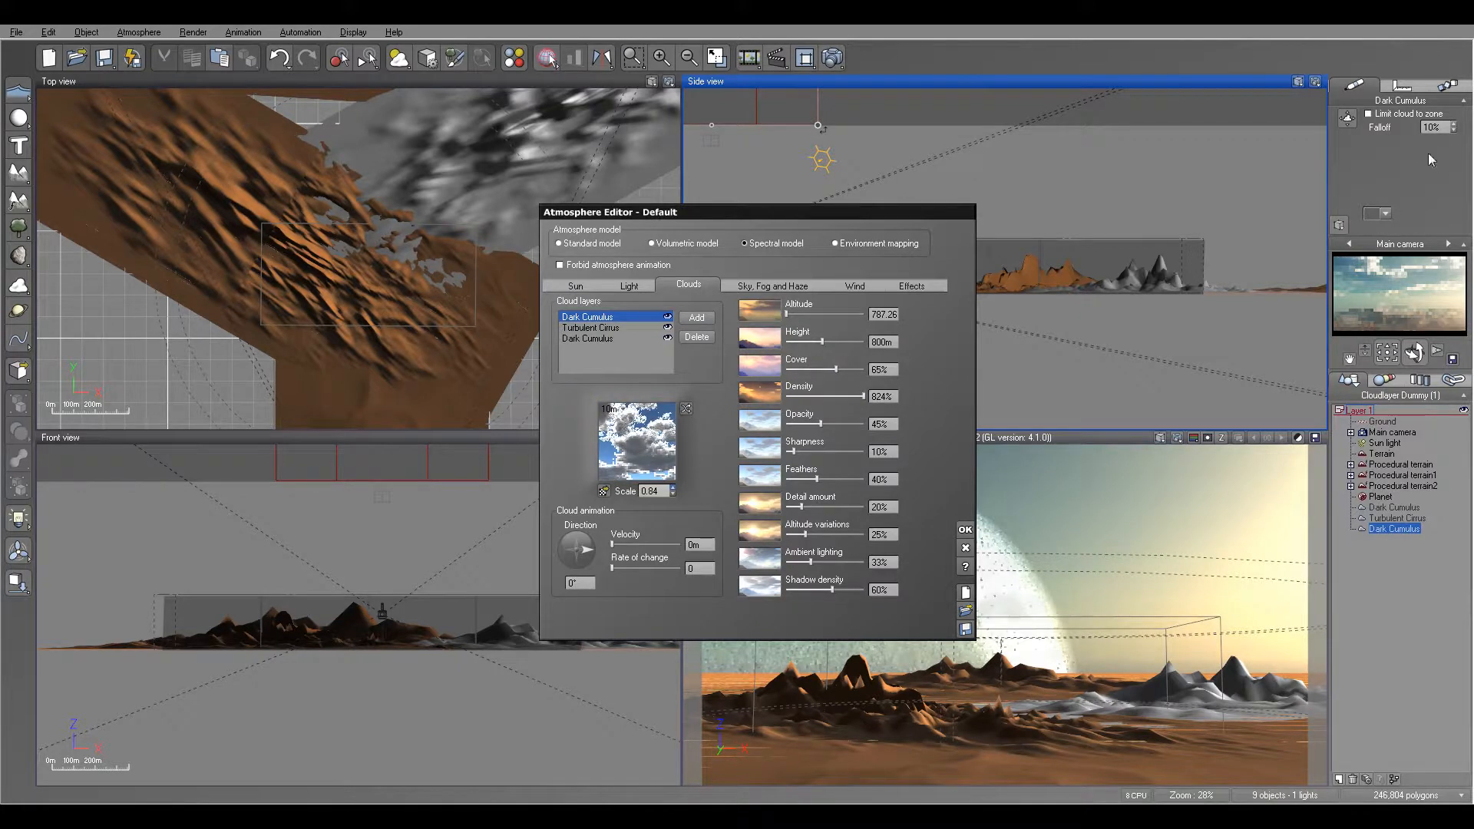
# Step: Limit the new Dark Cumulus layer to a zone, accept the atmosphere settings and position the zone above the mountains
pyautogui.click(1377, 119)
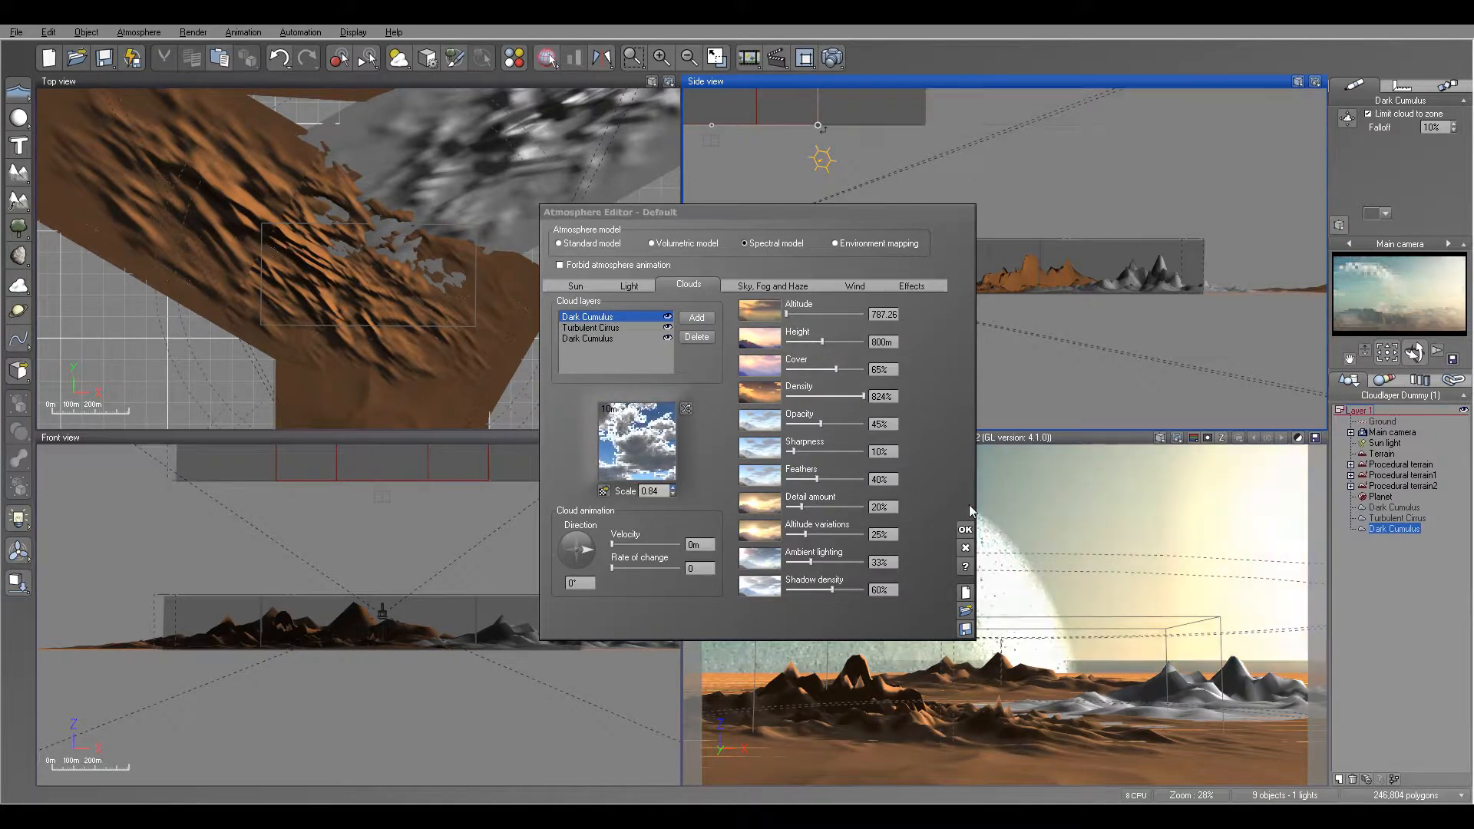
pyautogui.click(965, 530)
pyautogui.moveTo(494, 240); pyautogui.dragTo(550, 244, button='right')
pyautogui.scroll(-5, 549, 244)
pyautogui.moveTo(505, 299); pyautogui.dragTo(572, 182)
pyautogui.moveTo(1154, 230); pyautogui.dragTo(1043, 355, button='right')
pyautogui.moveTo(949, 238); pyautogui.dragTo(963, 269)
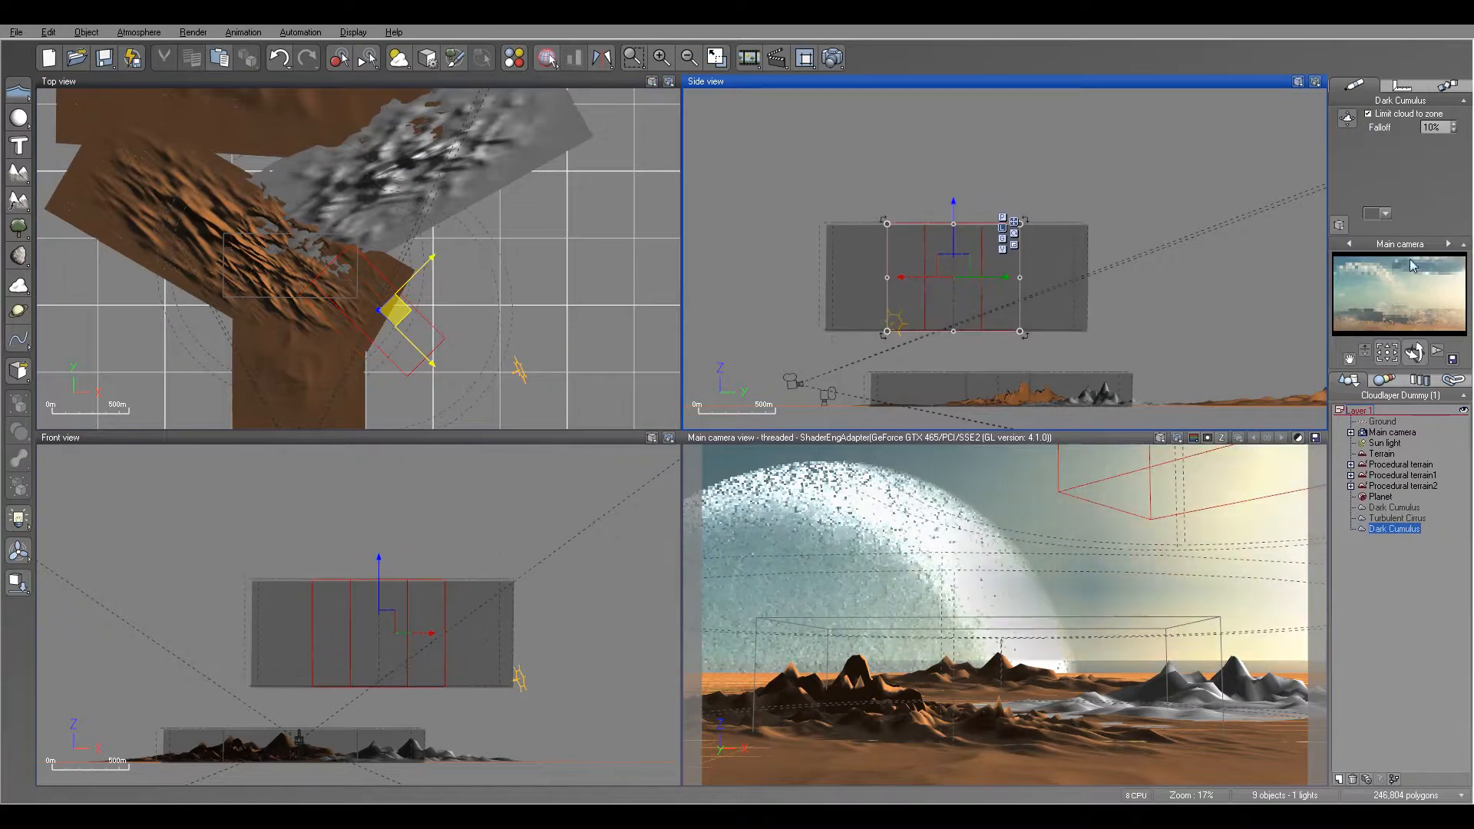
# Step: Enlarge the upper Dark Cumulus zone to about 1 km high, rotate it and move it back over the grey mountains
pyautogui.moveTo(334, 241); pyautogui.dragTo(451, 239, button='right')
pyautogui.moveTo(429, 241); pyautogui.dragTo(410, 222)
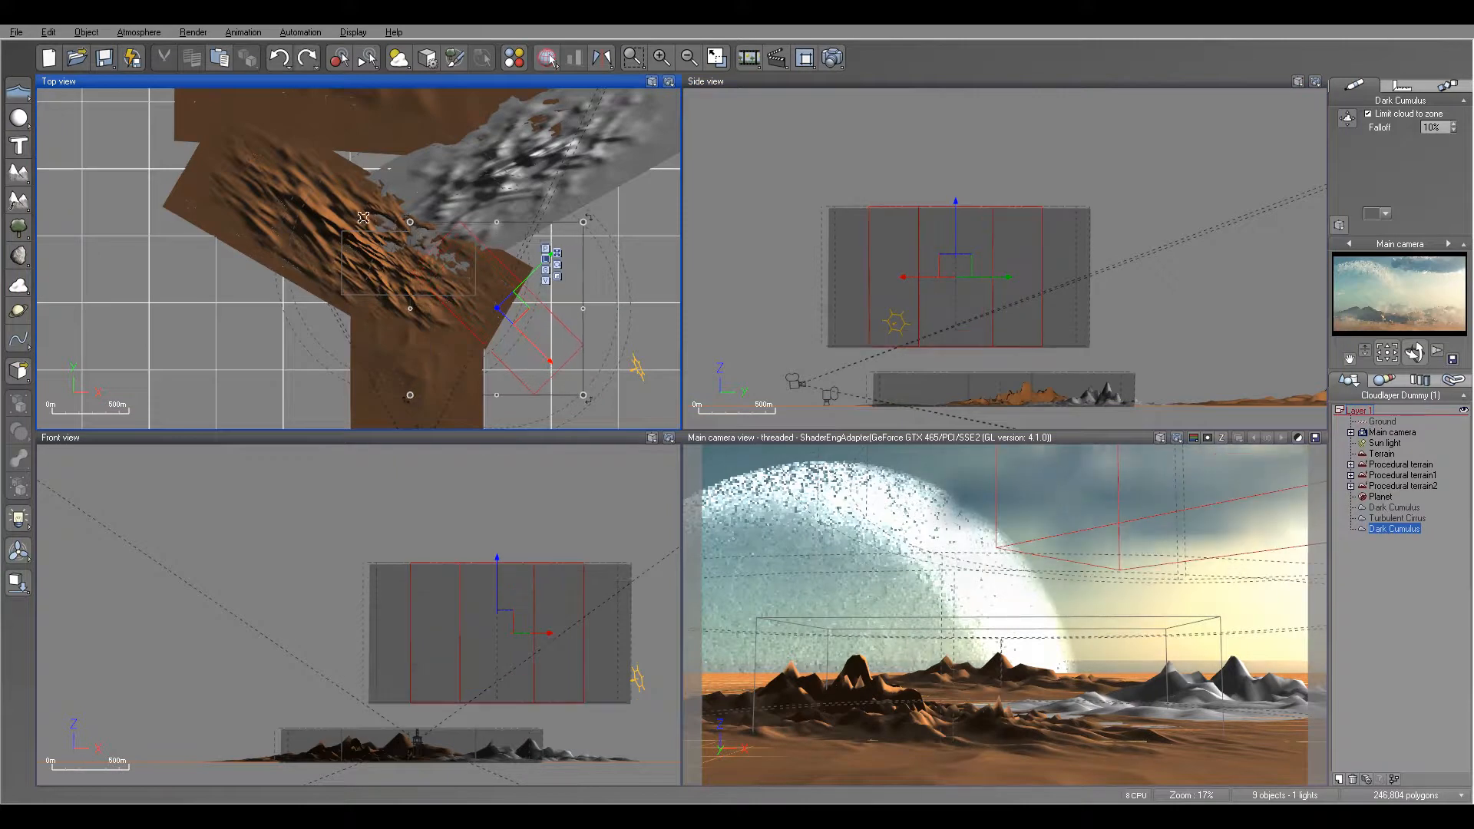
pyautogui.moveTo(547, 315); pyautogui.dragTo(495, 278, button='right')
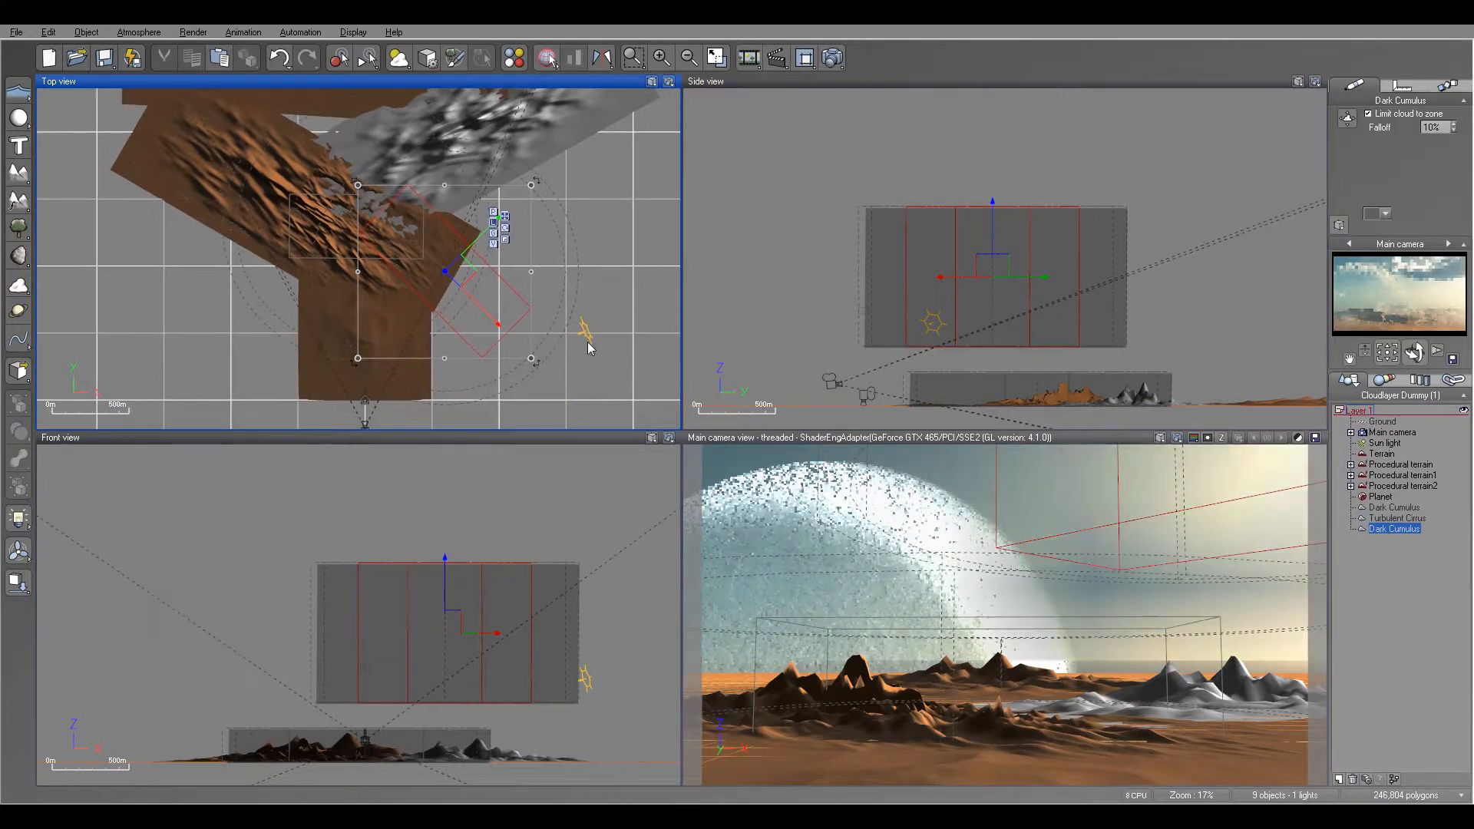
pyautogui.moveTo(535, 361); pyautogui.dragTo(585, 321)
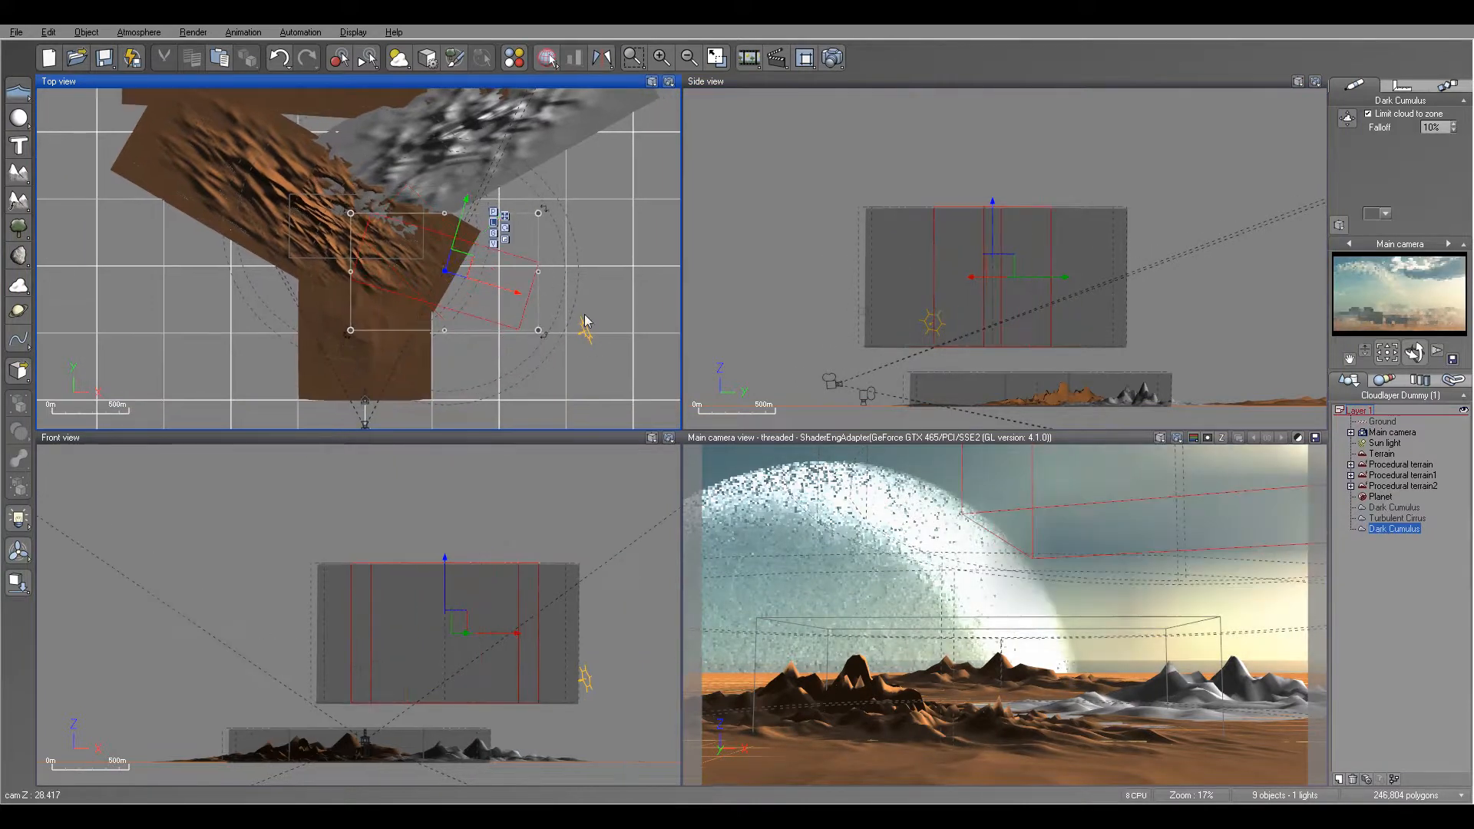
pyautogui.moveTo(1010, 265); pyautogui.dragTo(1097, 265)
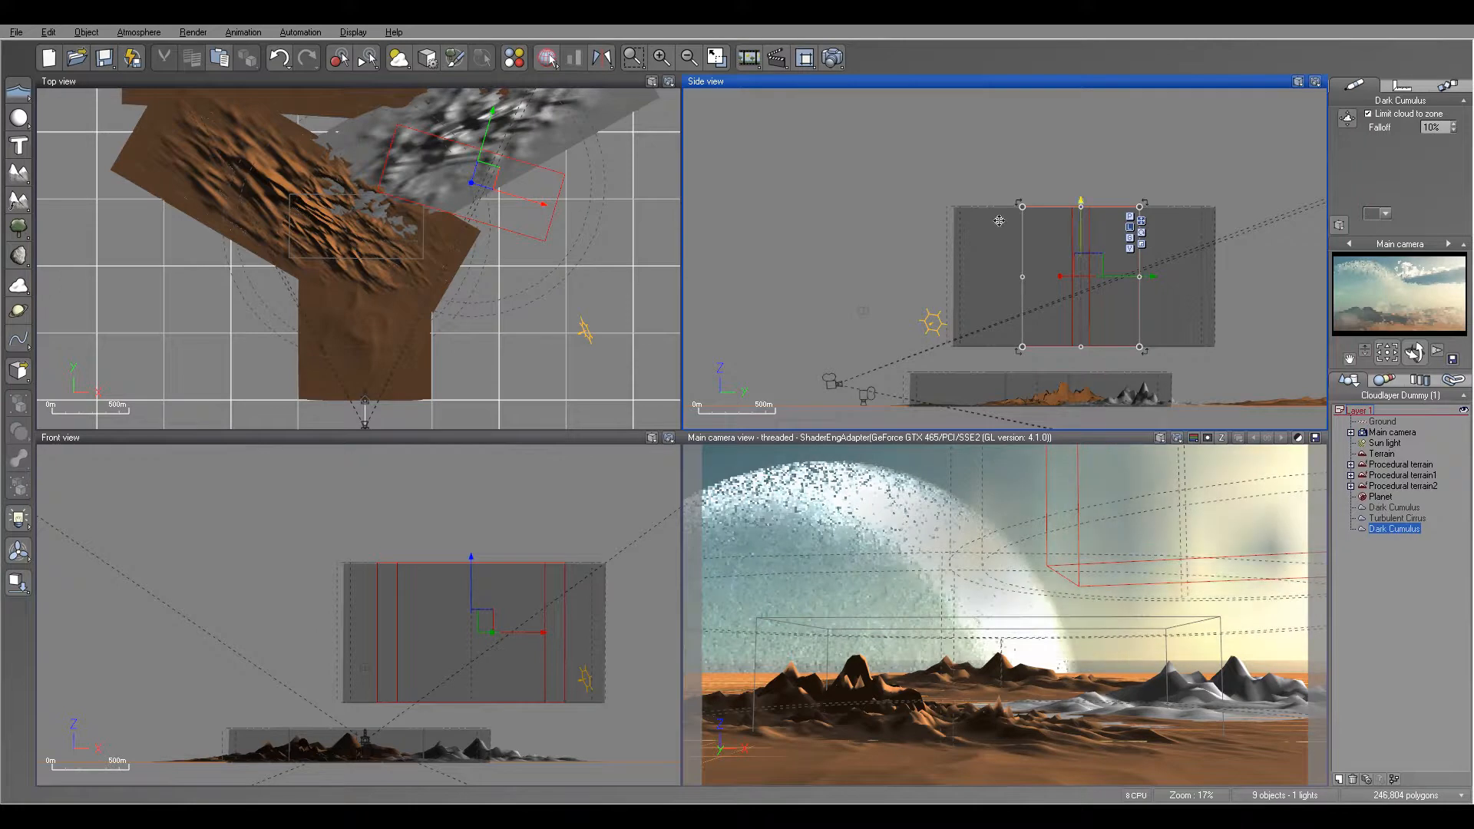
# Step: In the atmosphere settings, give the upper Dark Cumulus layer 1 km altitude, about 625 m height and 61% detail amount
pyautogui.click(137, 33)
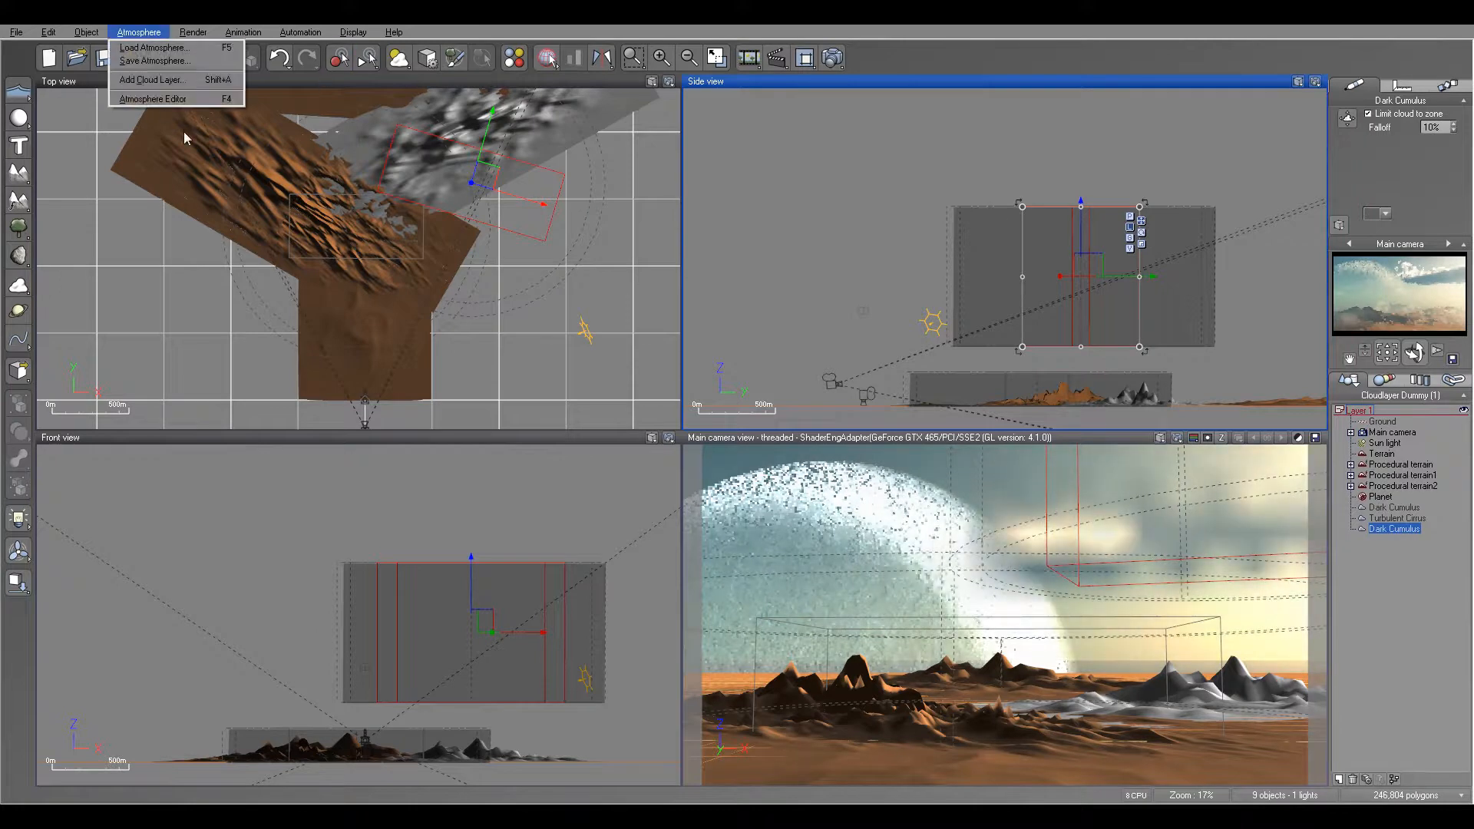
pyautogui.click(180, 103)
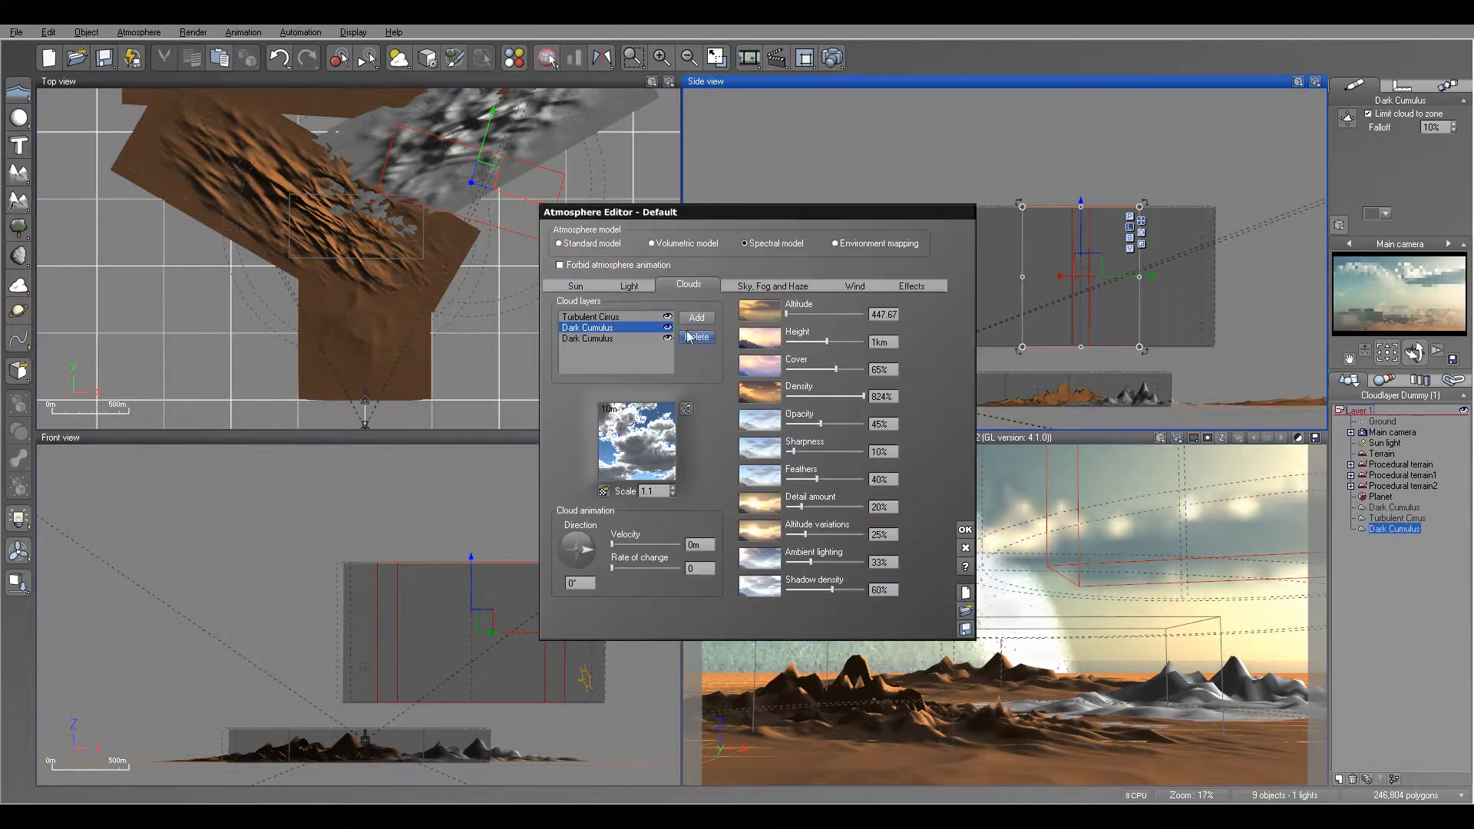
pyautogui.moveTo(831, 340); pyautogui.dragTo(811, 314)
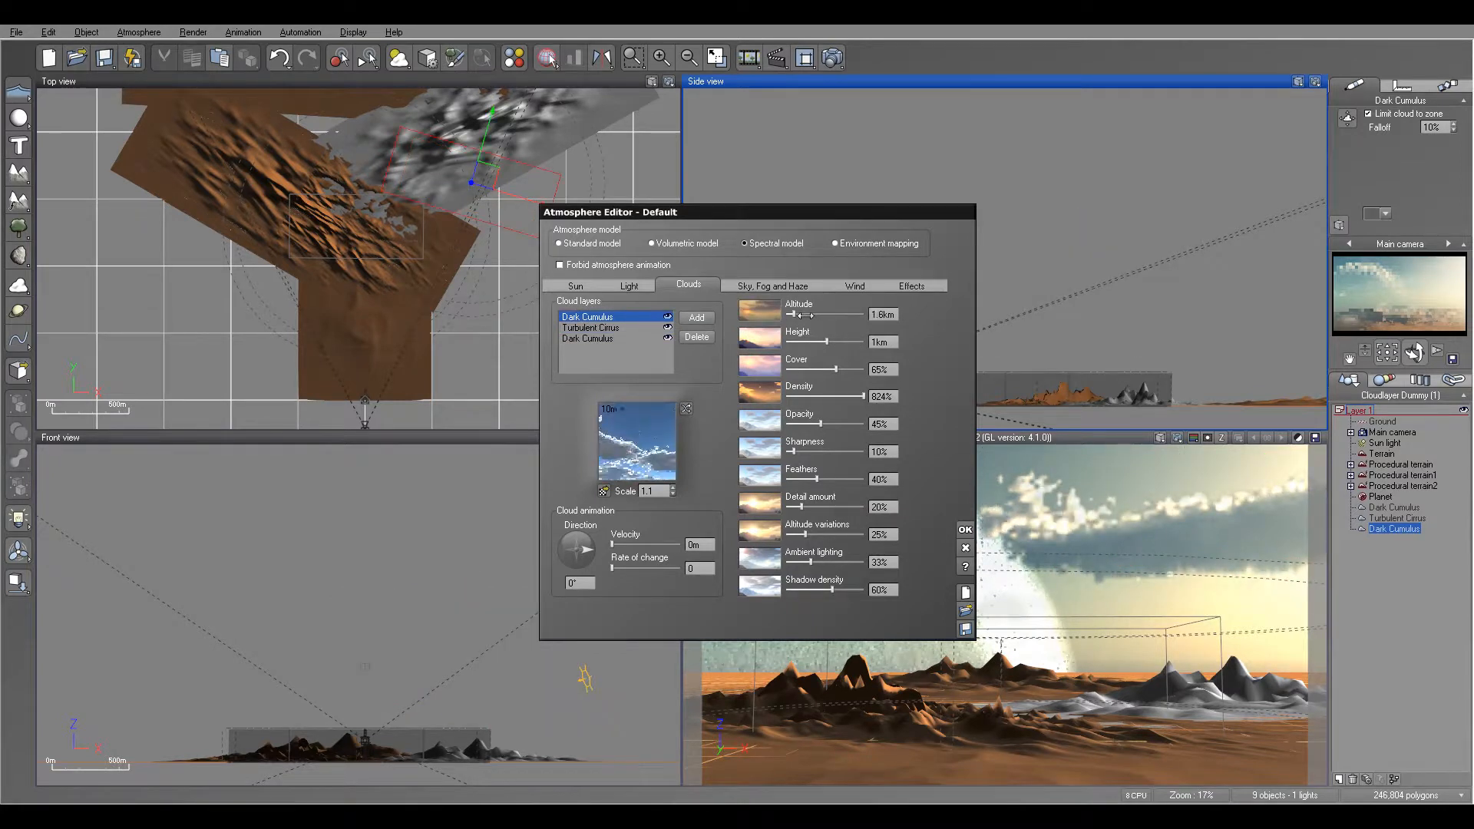
pyautogui.moveTo(801, 315); pyautogui.dragTo(788, 315)
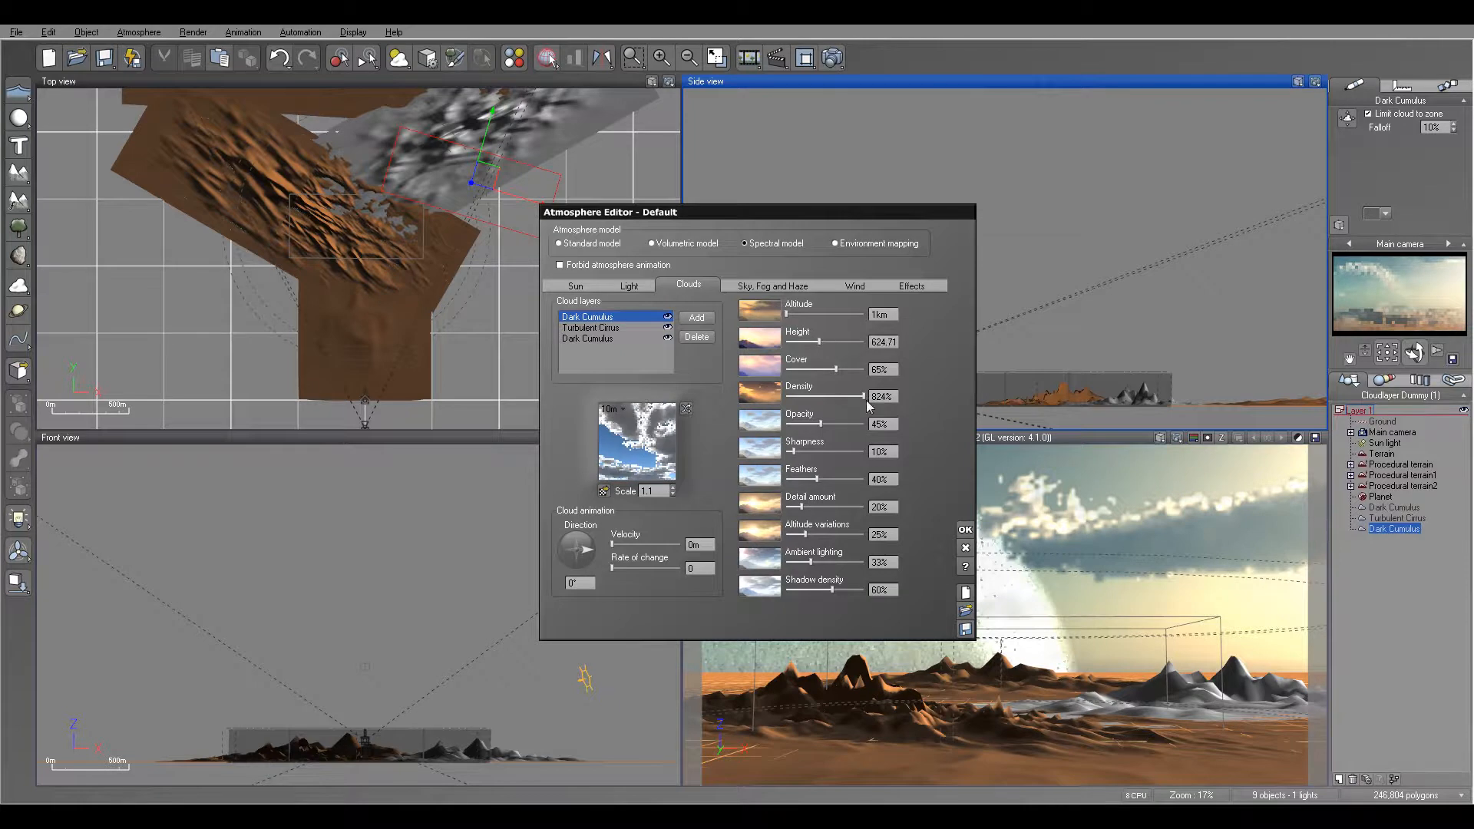
pyautogui.moveTo(810, 504); pyautogui.dragTo(836, 507)
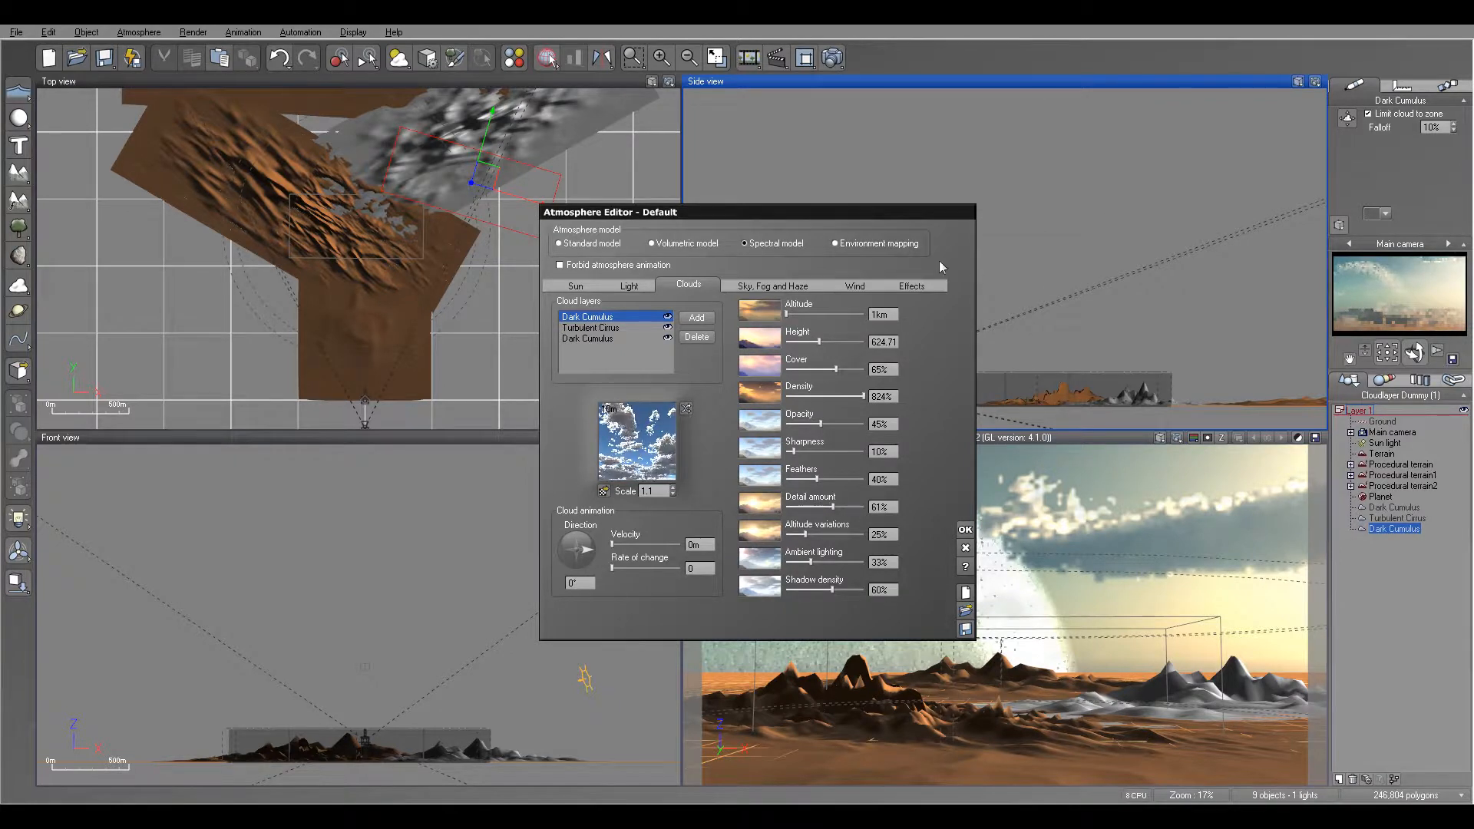
# Step: Increase the upper Dark Cumulus layer's height to 2 km and shift its zone farther back from the camera
pyautogui.moveTo(931, 234); pyautogui.dragTo(773, 222)
pyautogui.moveTo(1090, 218); pyautogui.dragTo(1147, 271)
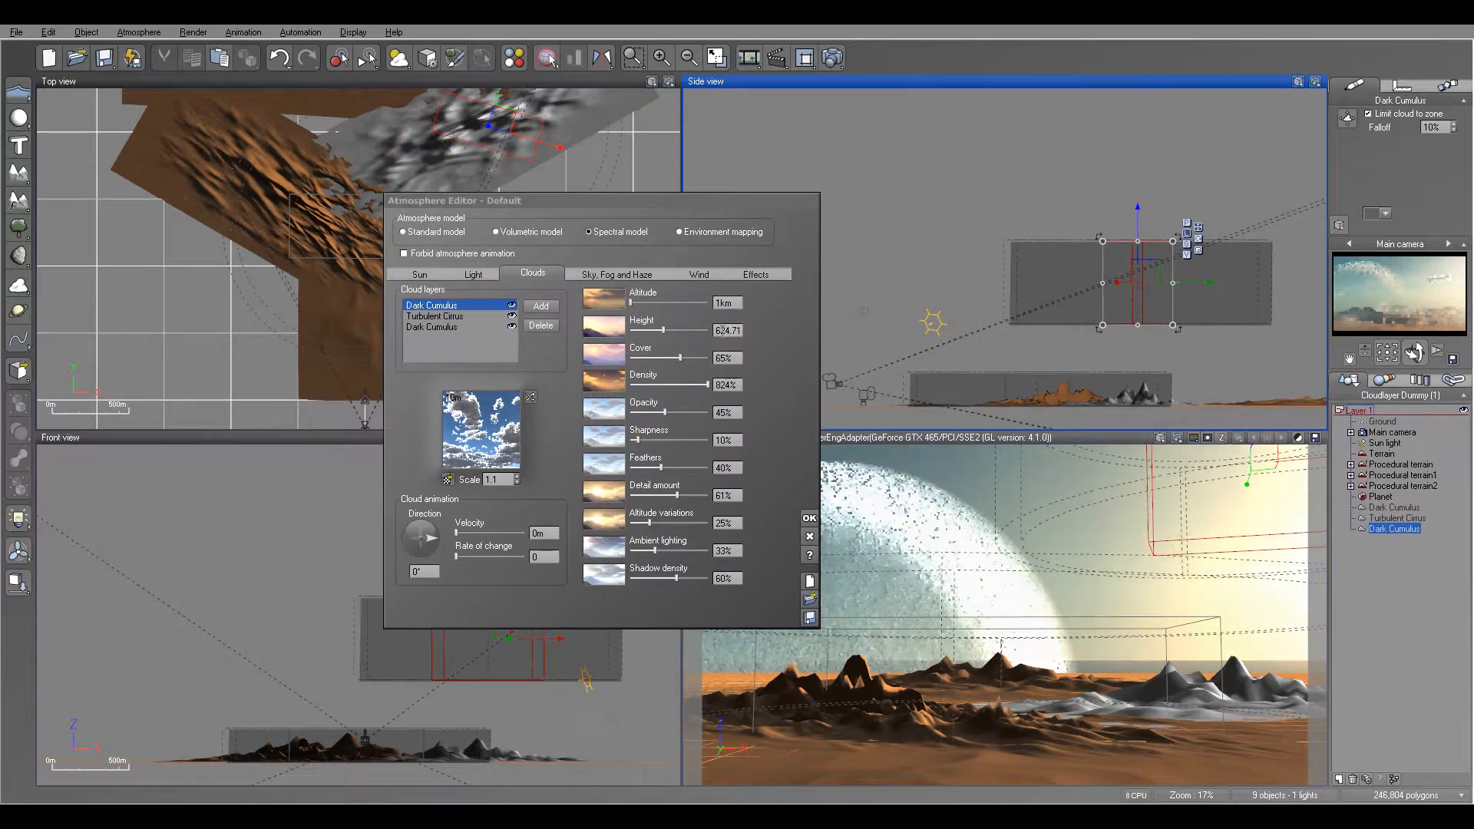
pyautogui.moveTo(640, 302); pyautogui.dragTo(680, 330)
pyautogui.moveTo(1139, 130); pyautogui.dragTo(1199, 207)
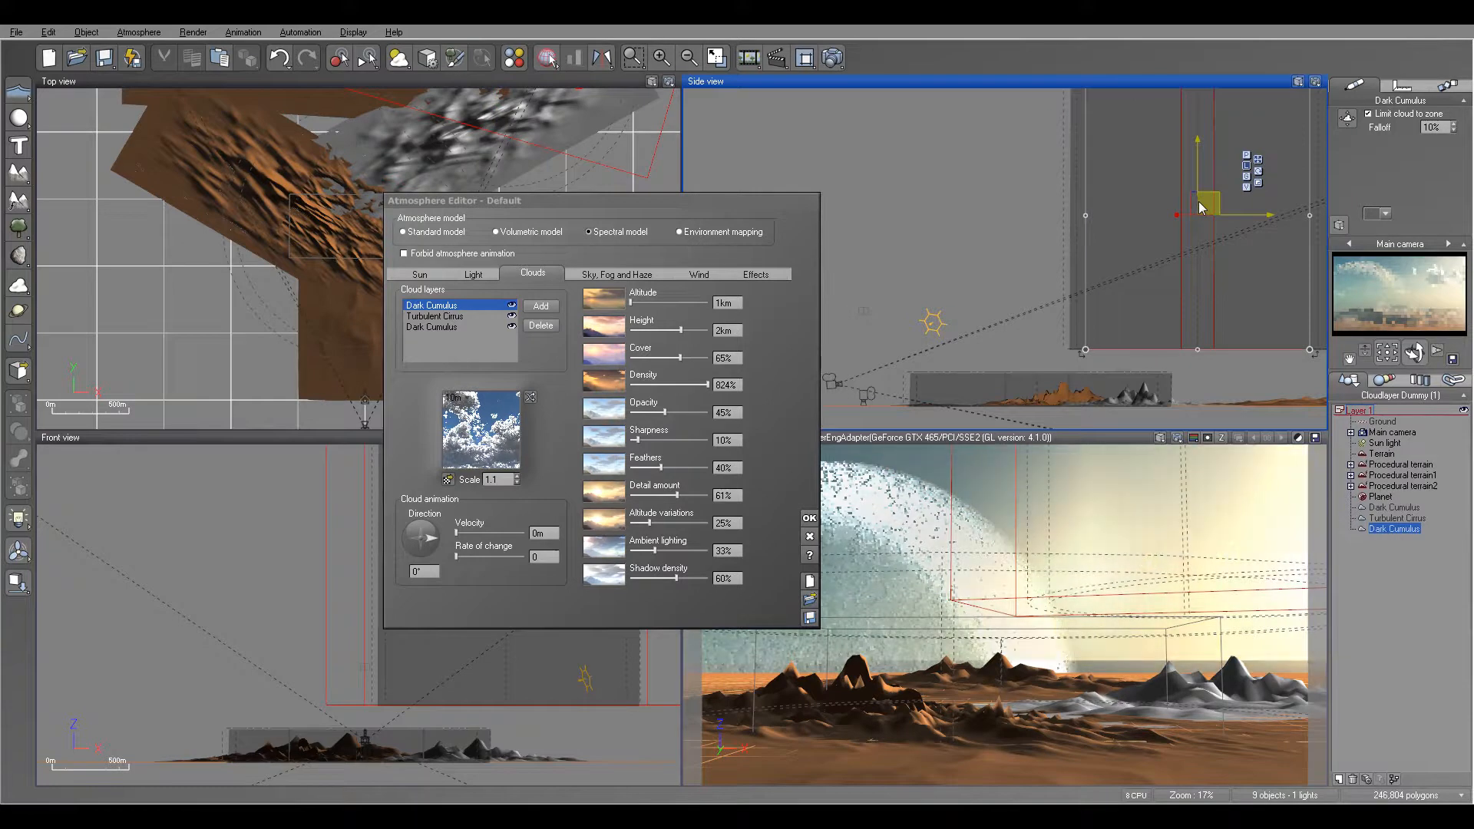
# Step: Set the upper Dark Cumulus layer's detail amount to 52% and reposition its zone behind the grey mountains, toward the large rear terrain
pyautogui.moveTo(676, 495); pyautogui.dragTo(670, 495)
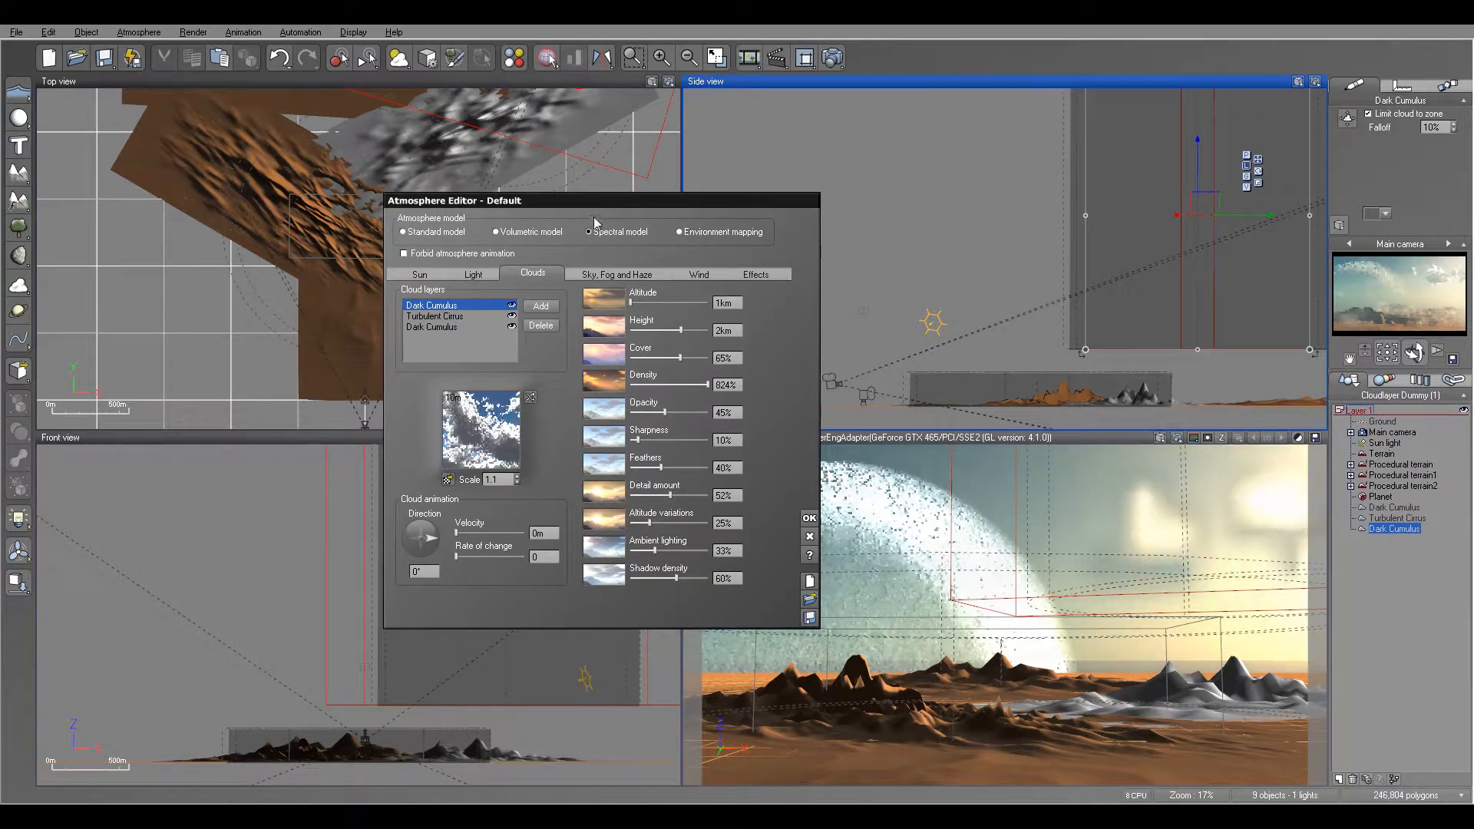
pyautogui.moveTo(601, 201); pyautogui.dragTo(741, 285)
pyautogui.click(530, 209)
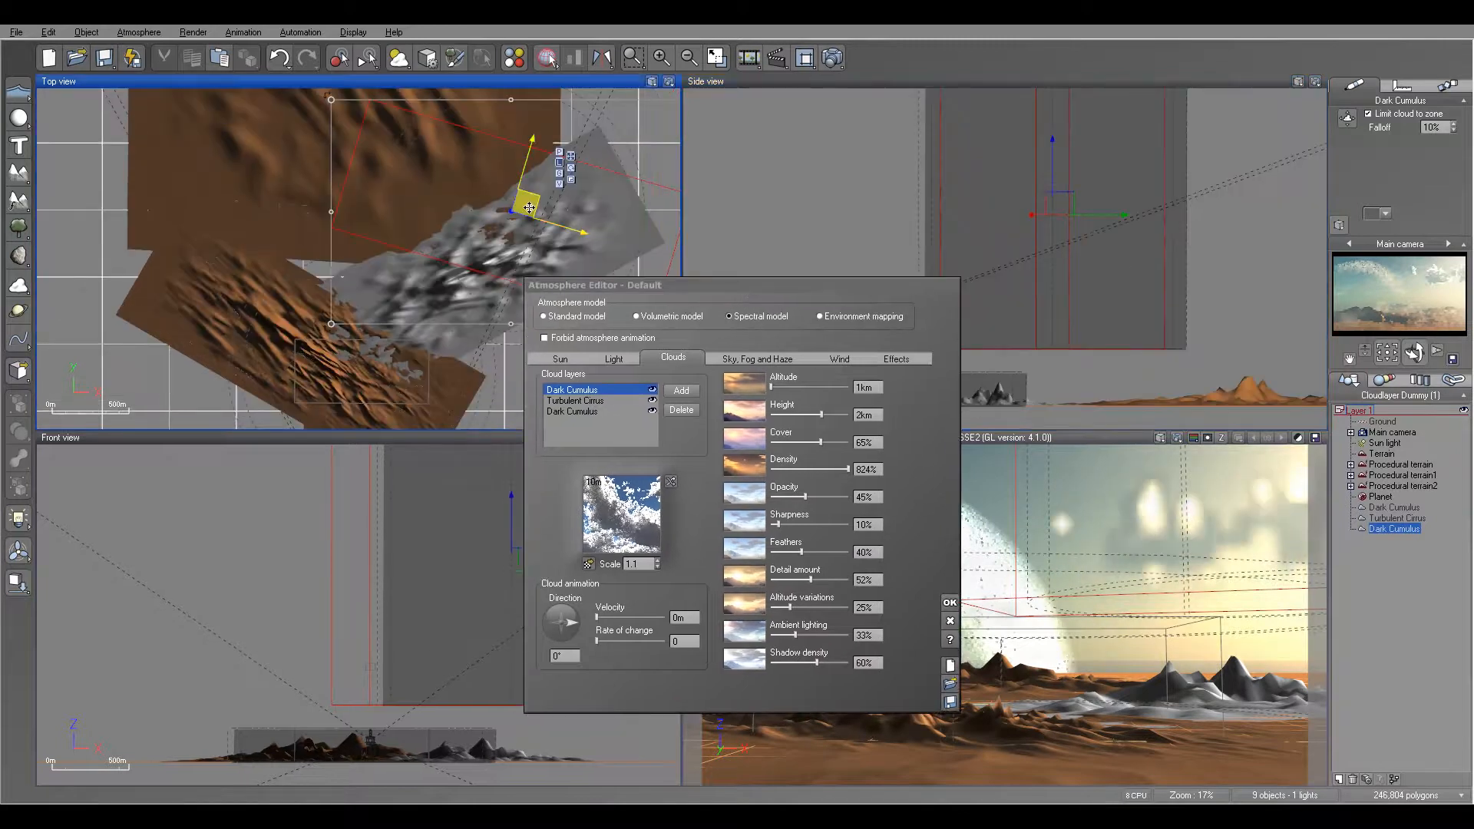
pyautogui.moveTo(530, 207); pyautogui.dragTo(398, 194)
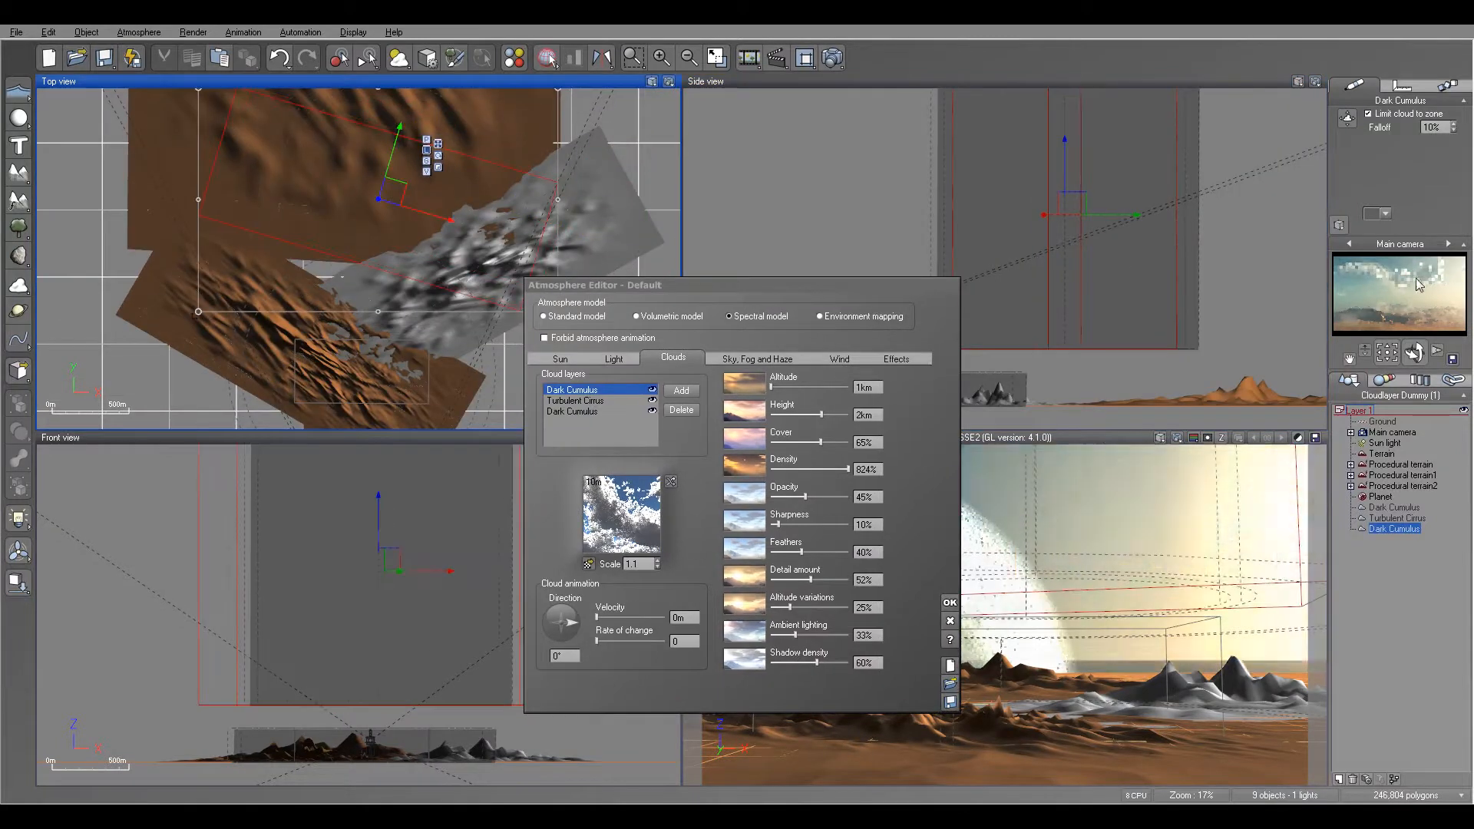
pyautogui.moveTo(413, 145); pyautogui.dragTo(466, 181)
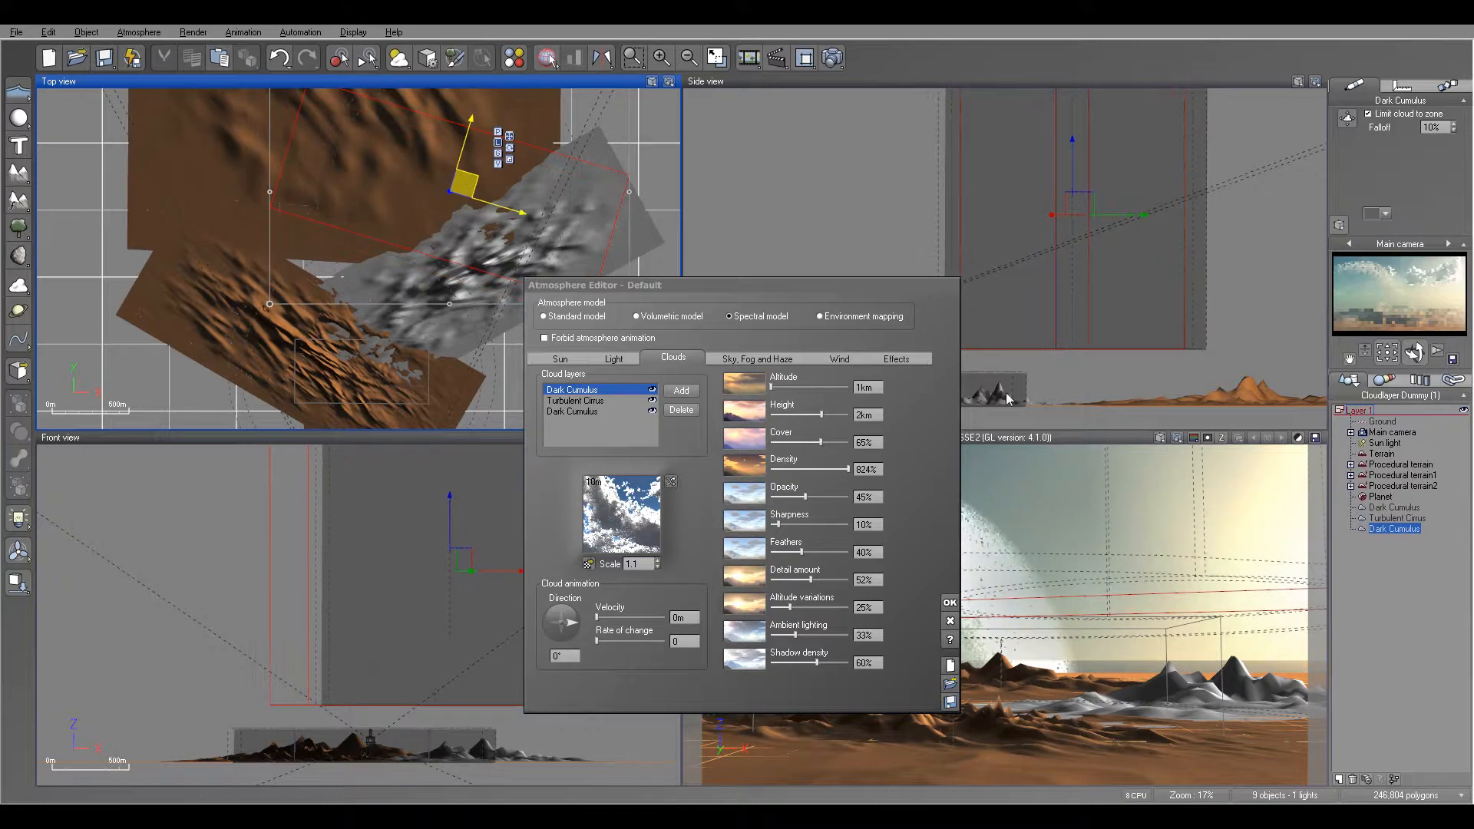
# Step: Give the upper Dark Cumulus layer 13% density, 100% opacity, 63% detail amount and 100% altitude variations, and check it in a test render
pyautogui.moveTo(849, 469); pyautogui.dragTo(793, 467)
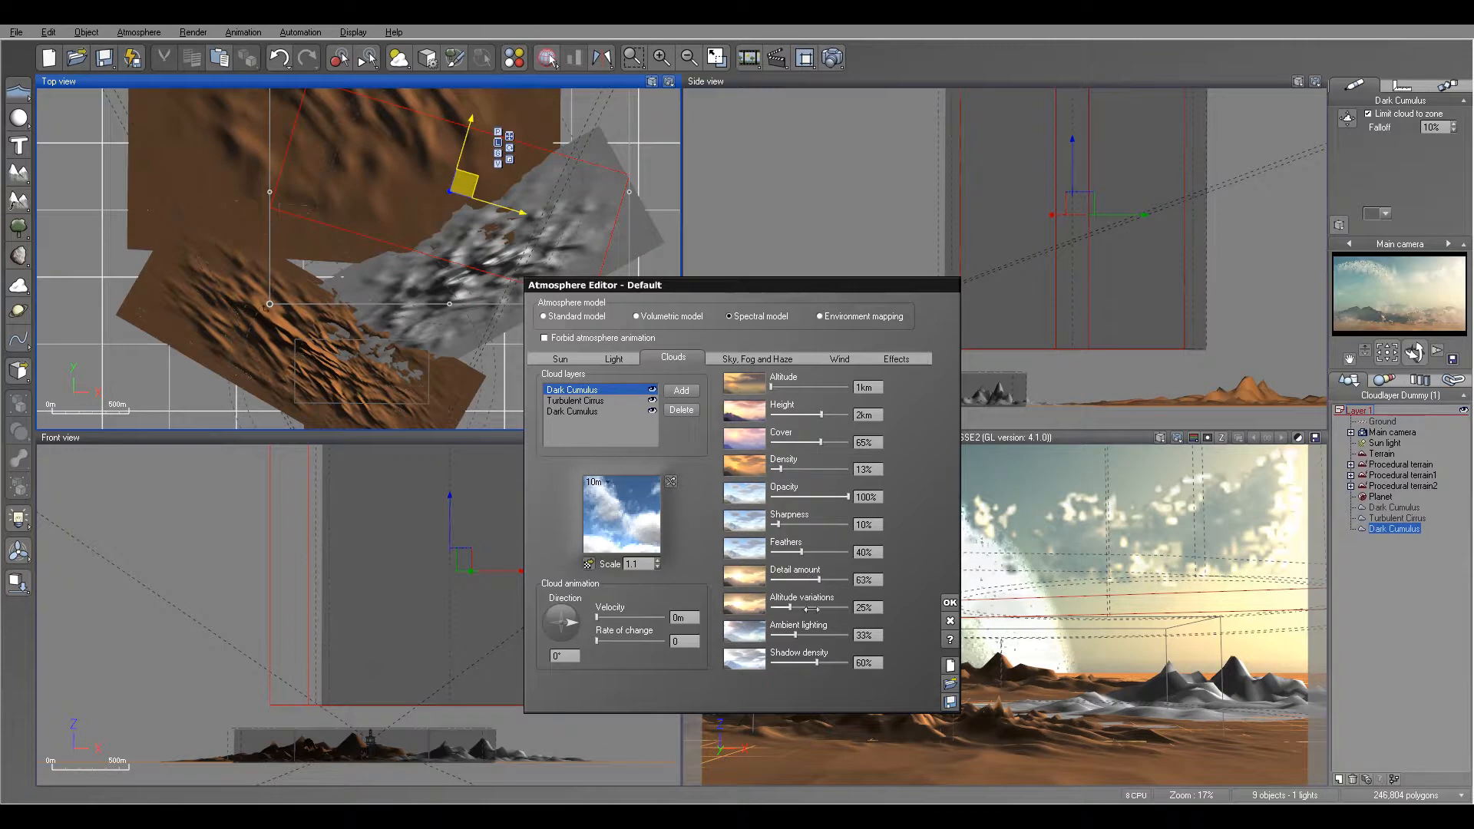
pyautogui.moveTo(816, 606); pyautogui.dragTo(861, 608)
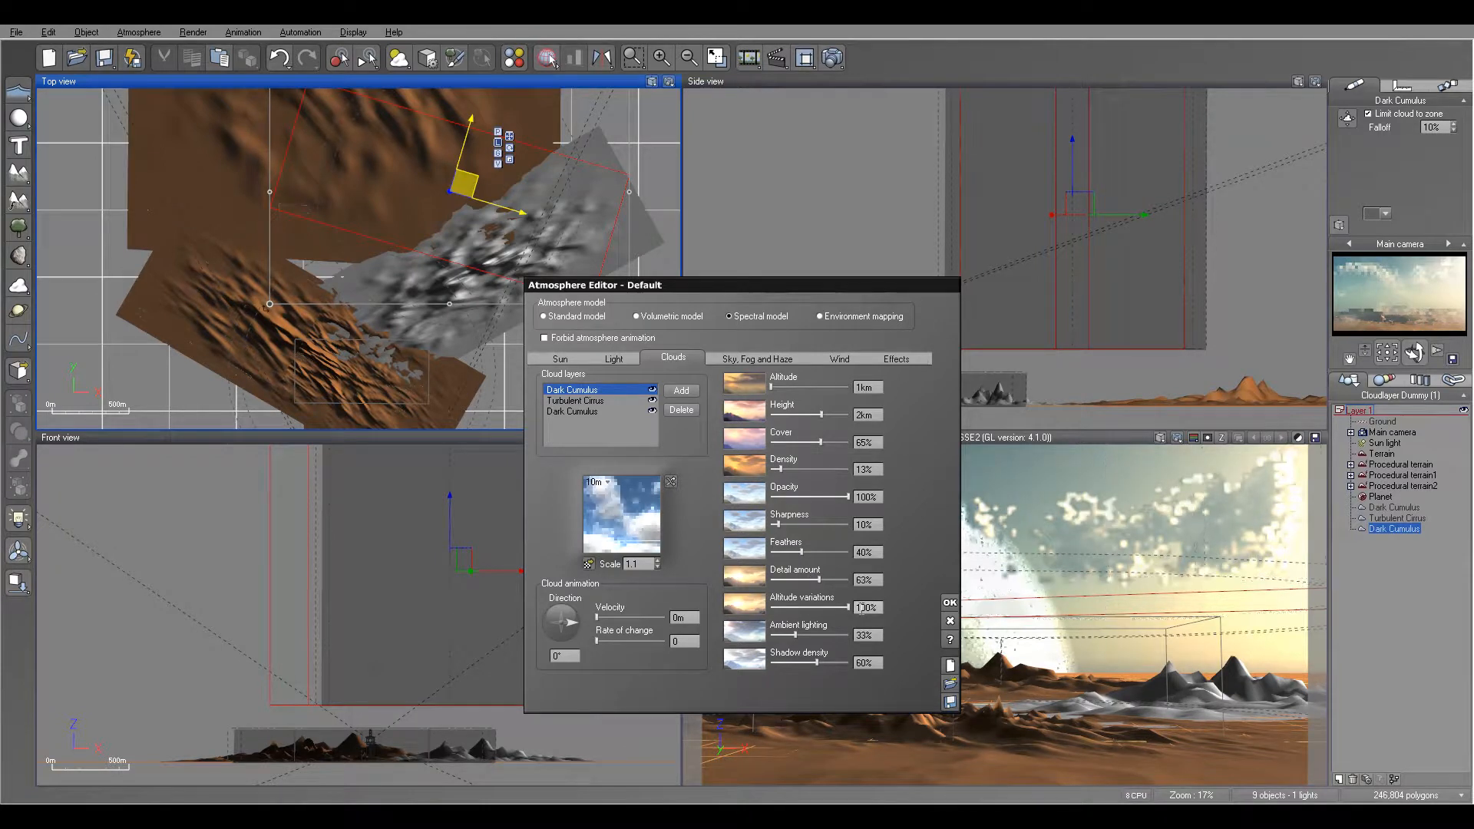
pyautogui.click(832, 57)
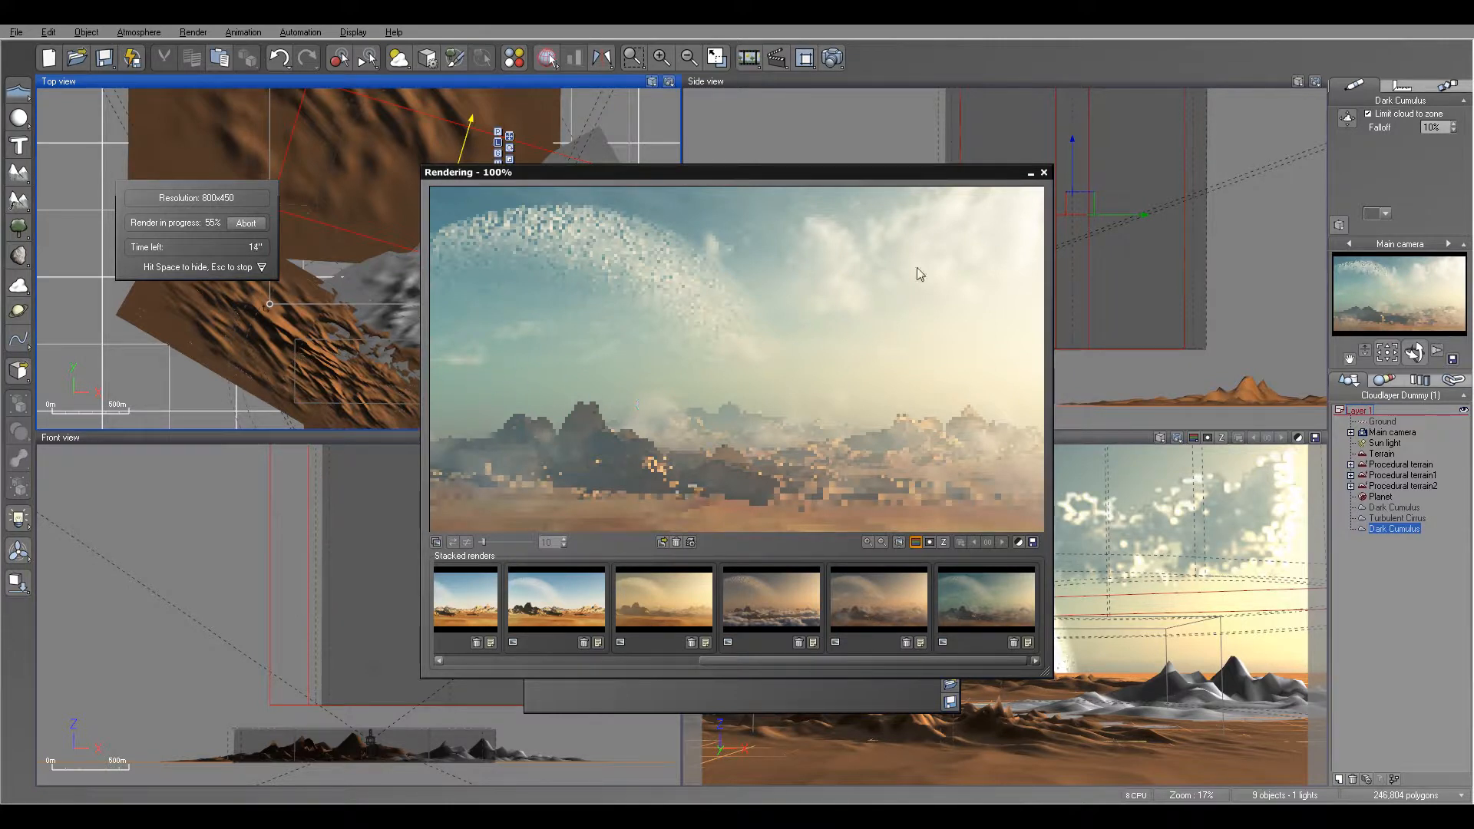
pyautogui.press('Escape')
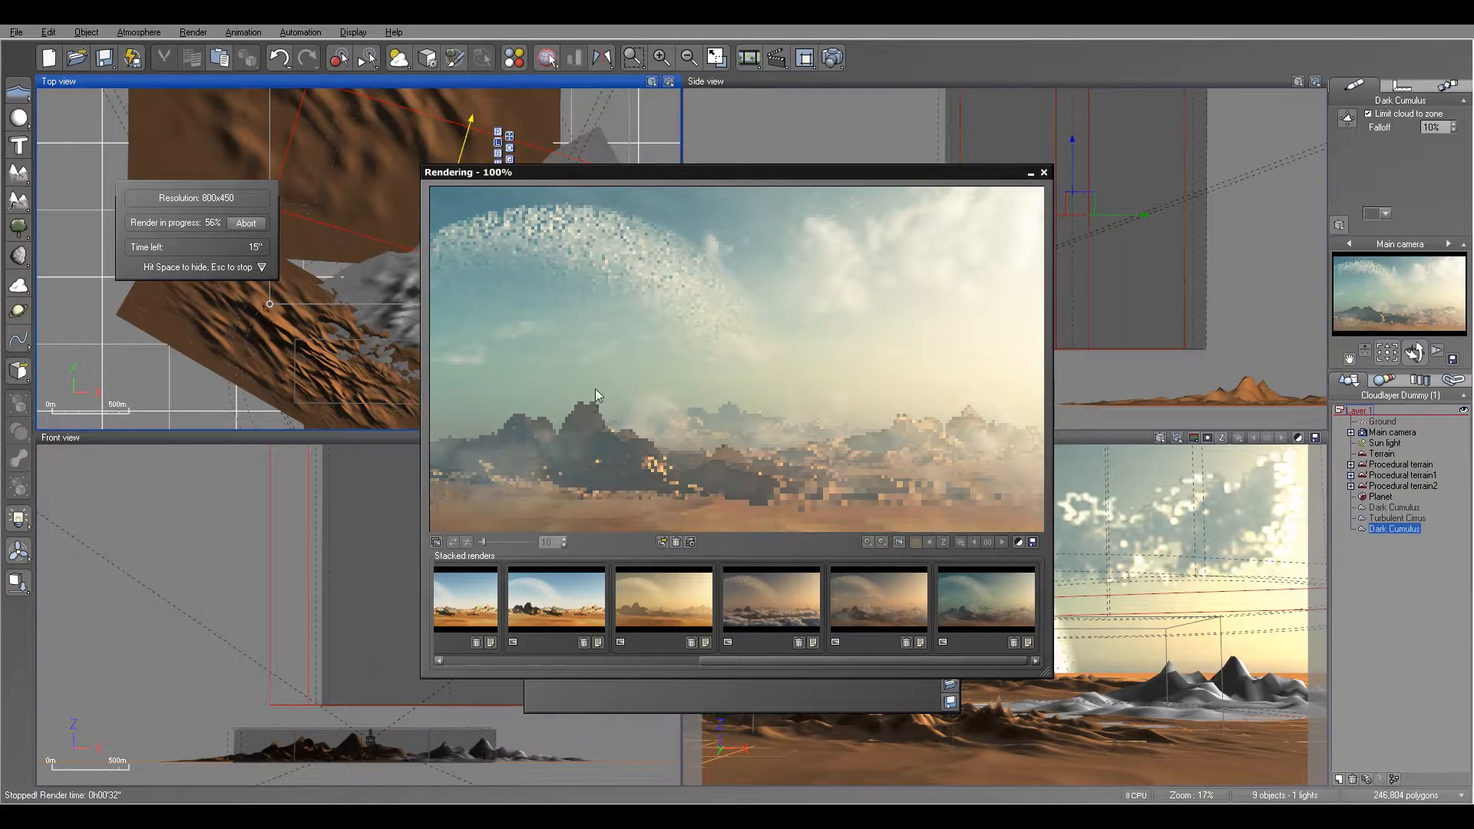
pyautogui.press('F4')
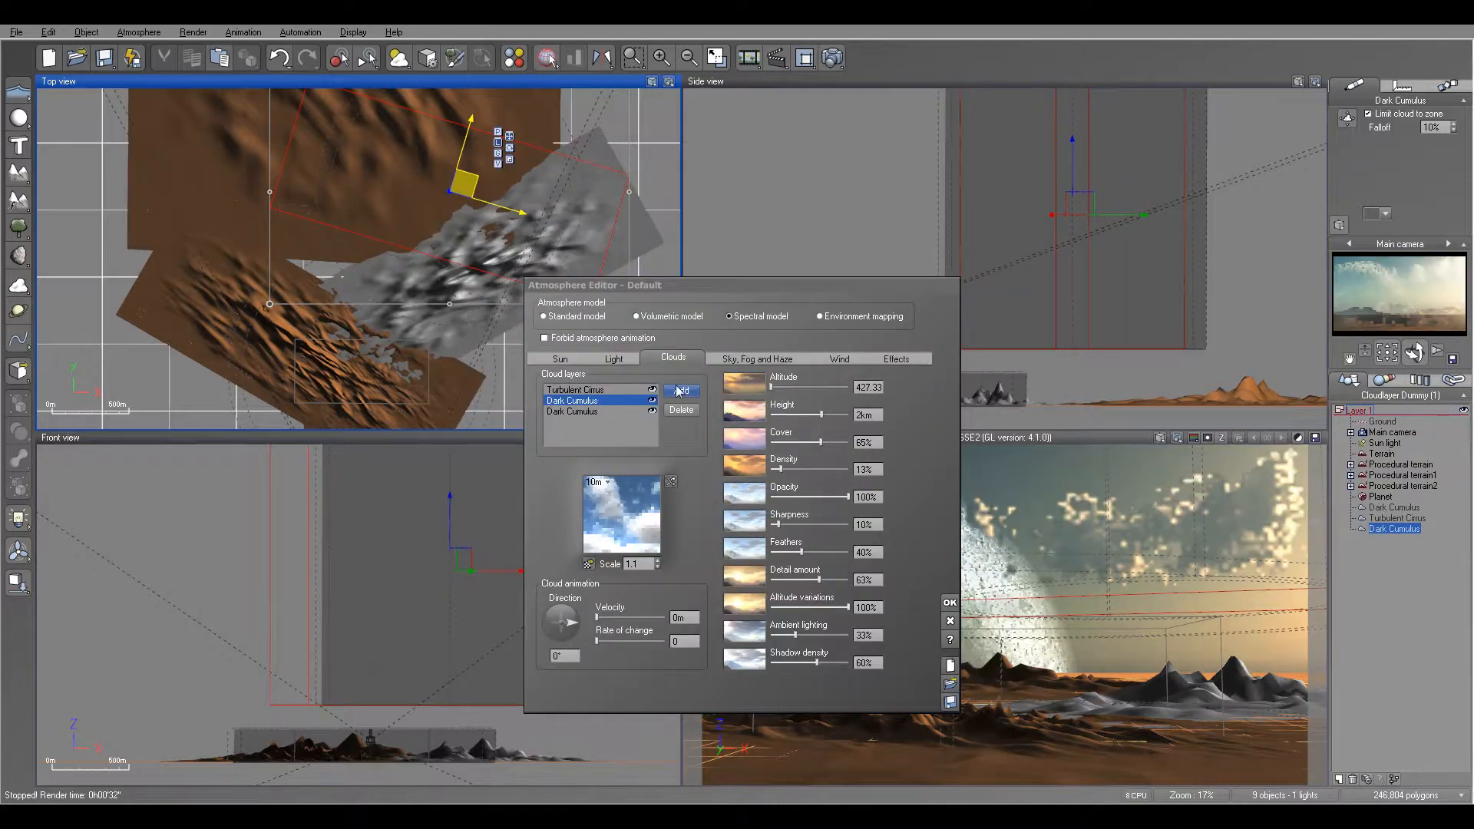
# Step: Add another Dark Cumulus layer from the Spectral 2 collection and limit it to a zone
pyautogui.click(680, 391)
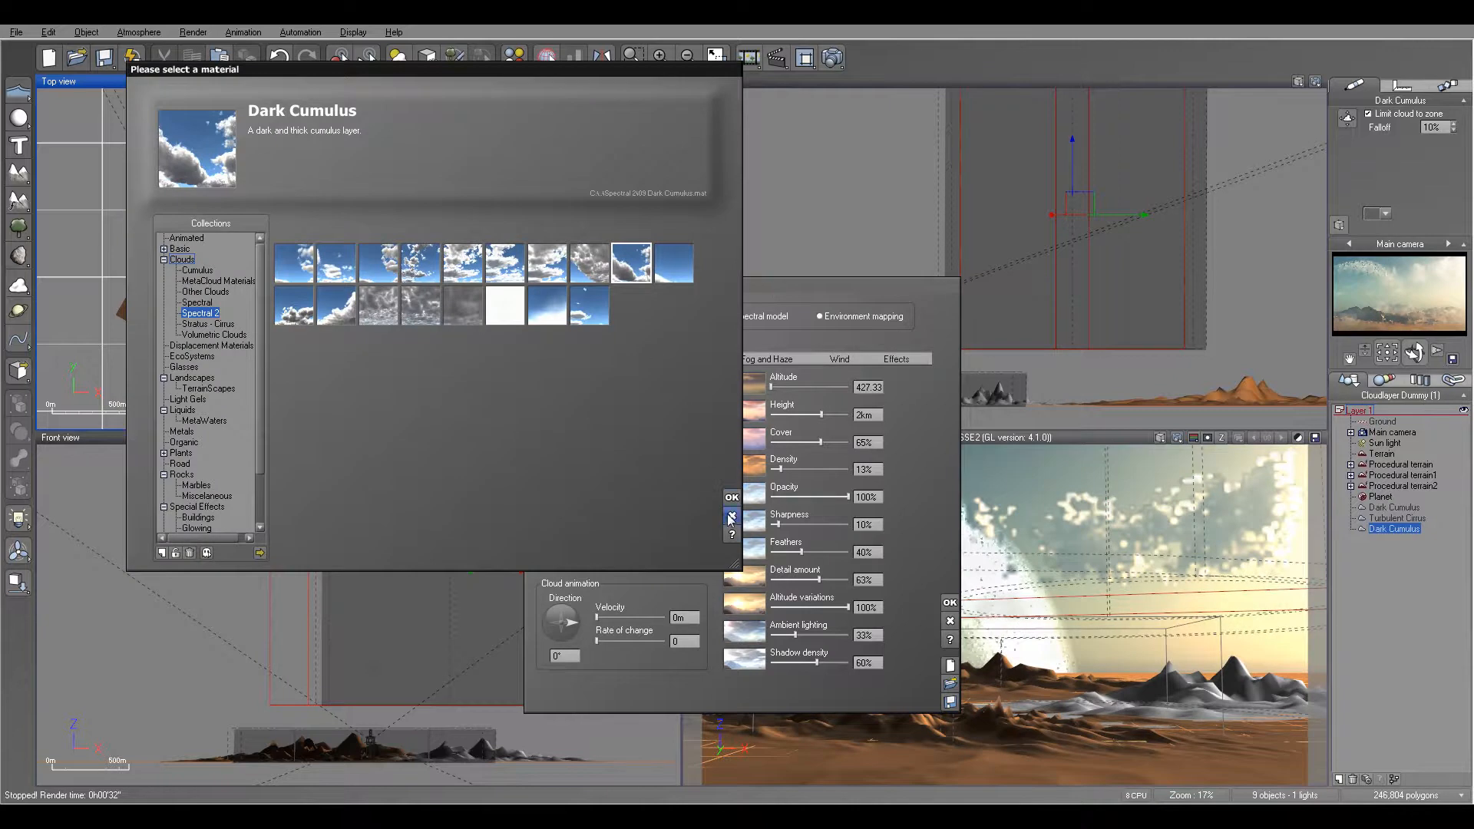
pyautogui.click(733, 506)
pyautogui.click(1368, 113)
# Step: Place the new Dark Cumulus zone over the large rear terrain behind the brown mountains and lower it to ground level
pyautogui.moveTo(767, 285); pyautogui.dragTo(993, 277)
pyautogui.moveTo(617, 243)
pyautogui.mouseDown(button='right')
pyautogui.moveTo(675, 230)
pyautogui.moveTo(569, 225)
pyautogui.moveTo(640, 239)
pyautogui.mouseUp(button='right')
pyautogui.scroll(-5, 570, 225)
pyautogui.scroll(3, 568, 225)
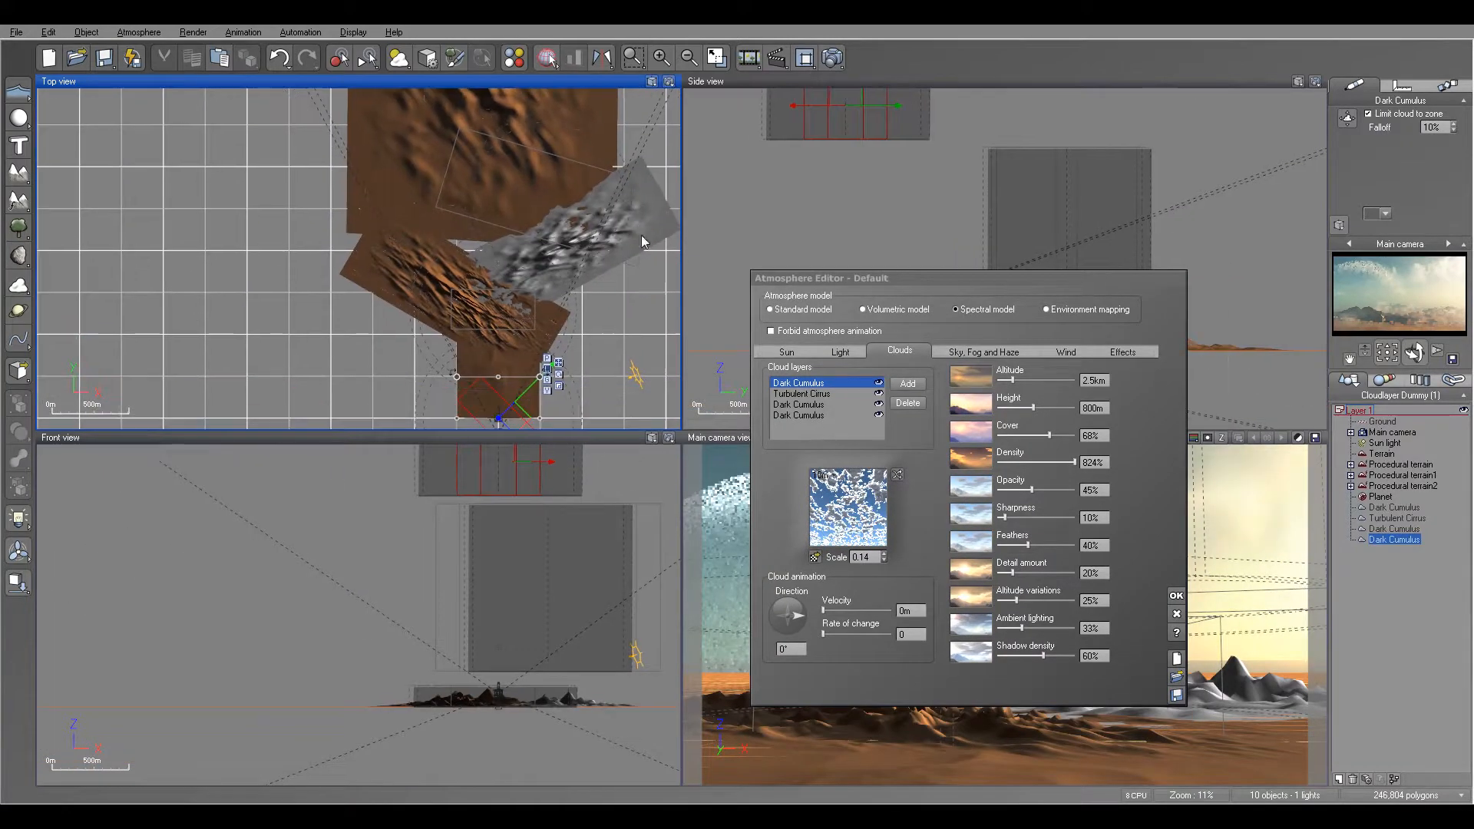
pyautogui.moveTo(485, 273)
pyautogui.mouseDown(button='right')
pyautogui.moveTo(524, 270)
pyautogui.moveTo(459, 261)
pyautogui.mouseUp(button='right')
pyautogui.moveTo(483, 398); pyautogui.dragTo(421, 179)
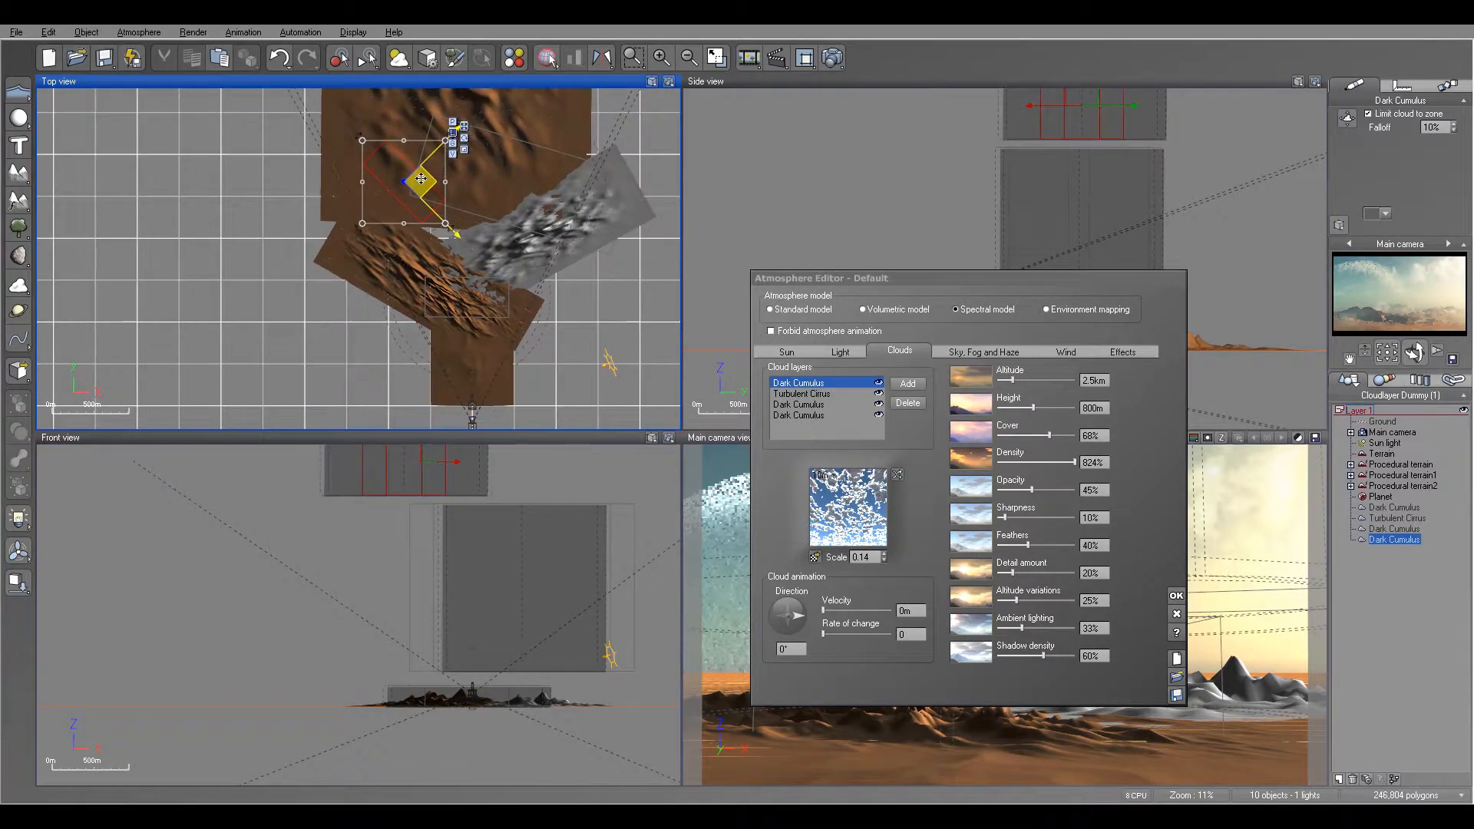
pyautogui.moveTo(1142, 180); pyautogui.dragTo(1004, 151, button='right')
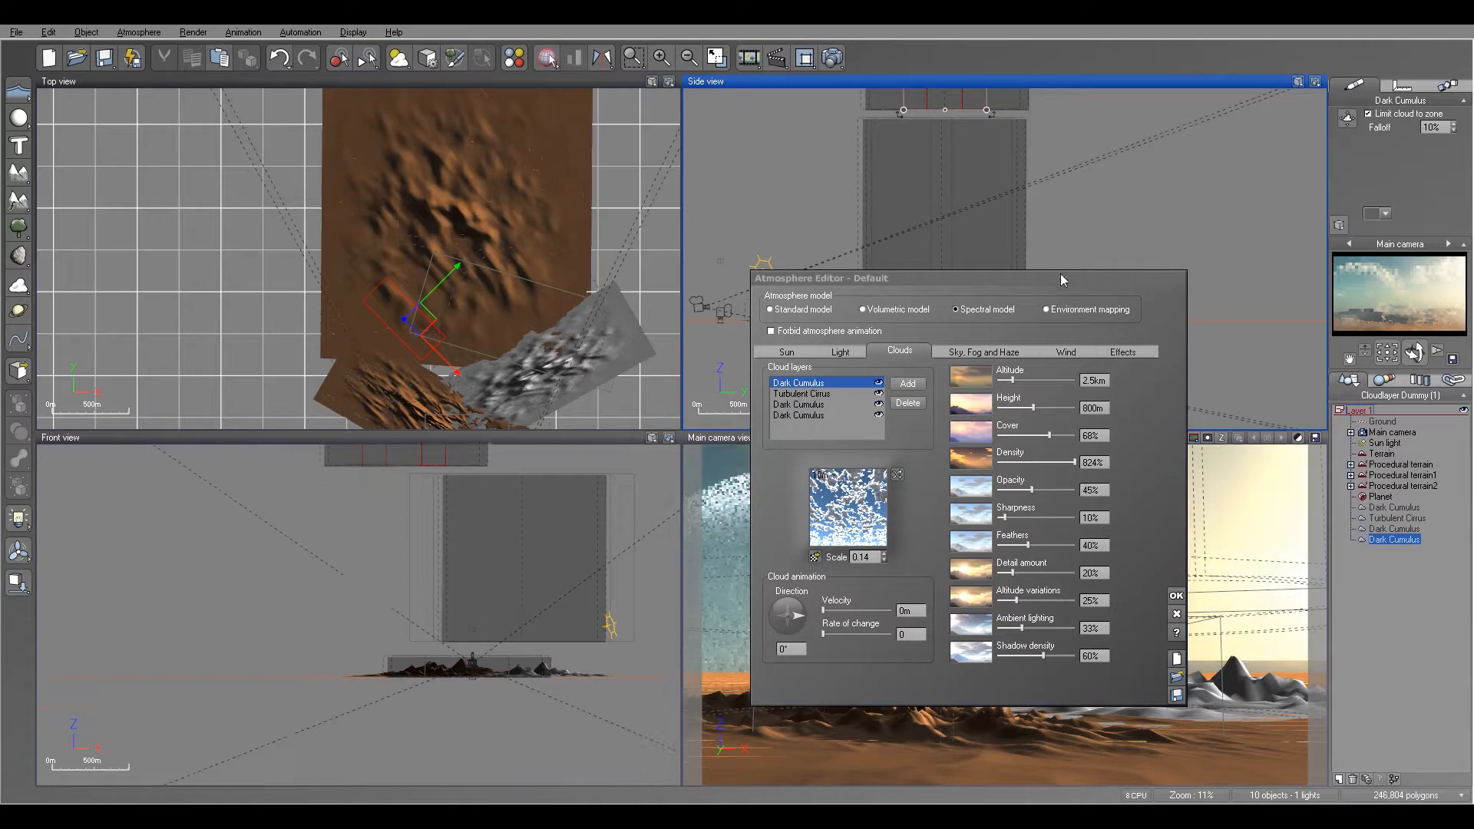
pyautogui.moveTo(1064, 274); pyautogui.dragTo(584, 254)
pyautogui.moveTo(1013, 200); pyautogui.dragTo(1063, 261, button='right')
pyautogui.moveTo(1004, 140); pyautogui.dragTo(1014, 354)
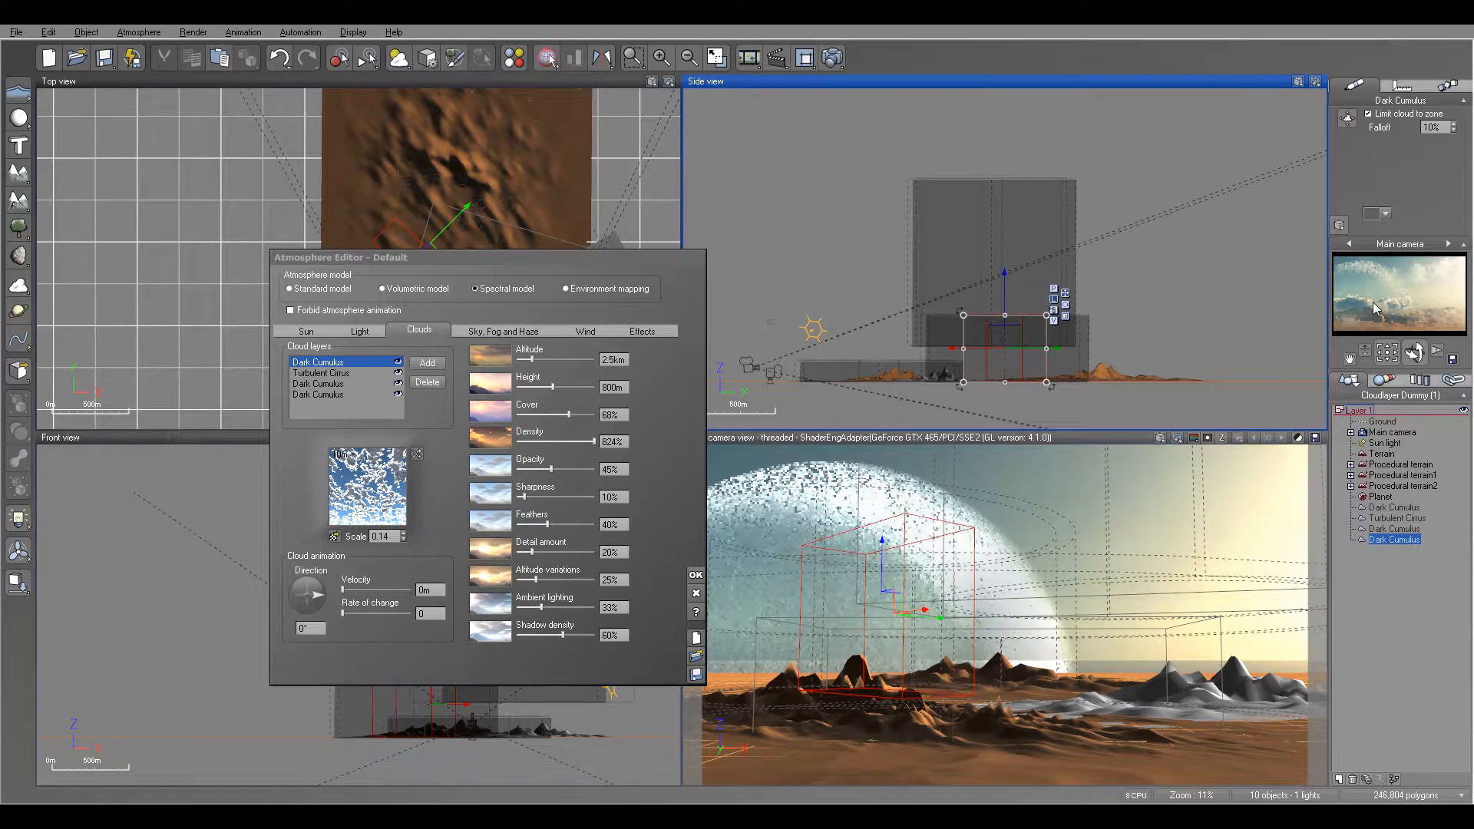
# Step: Give the low Dark Cumulus layer 73% altitude variations, 83% detail amount, 9% density and 100% opacity, and check it in a test render
pyautogui.moveTo(536, 580); pyautogui.dragTo(574, 580)
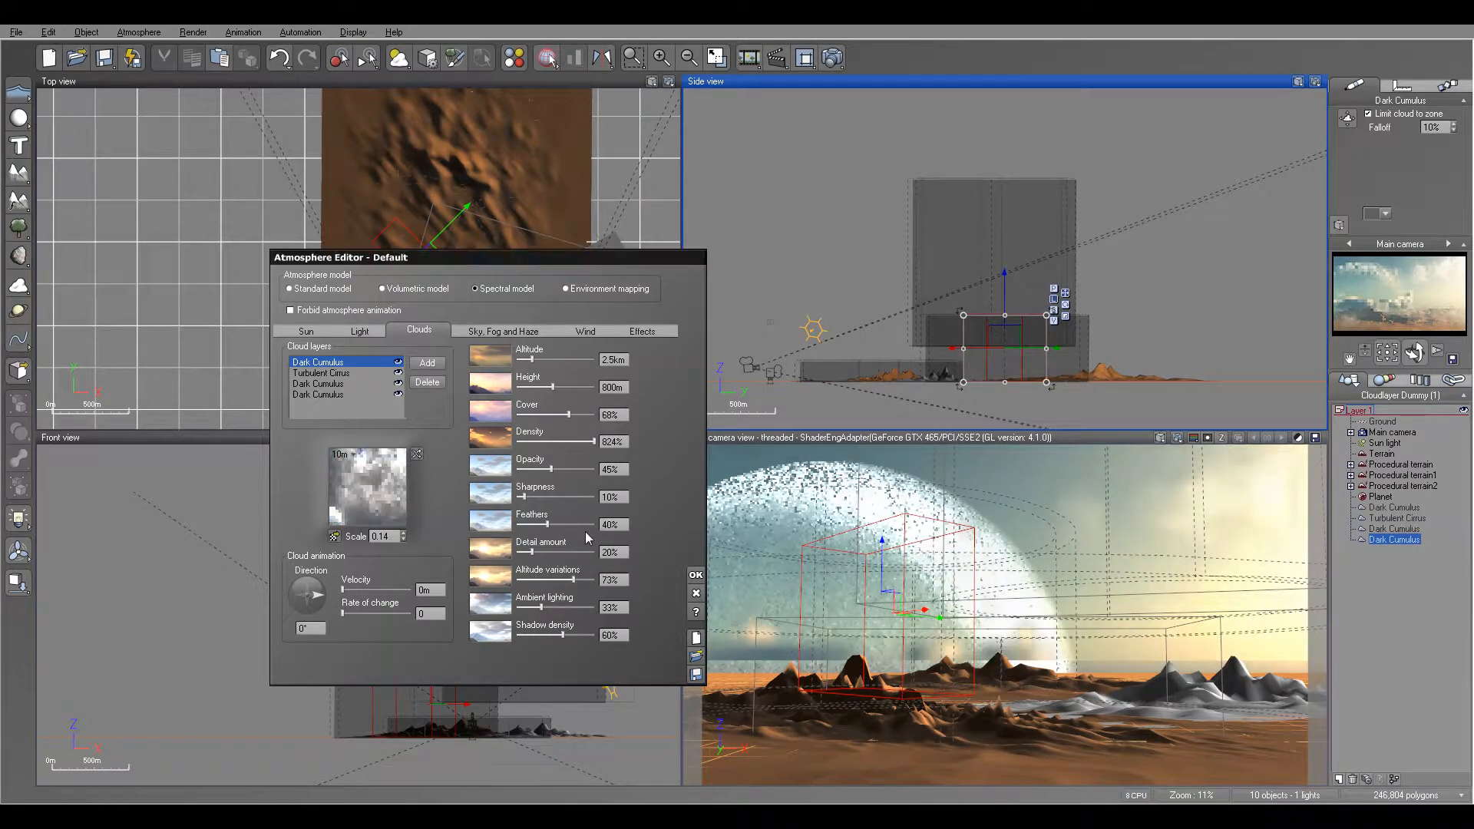
pyautogui.moveTo(532, 551); pyautogui.dragTo(575, 551)
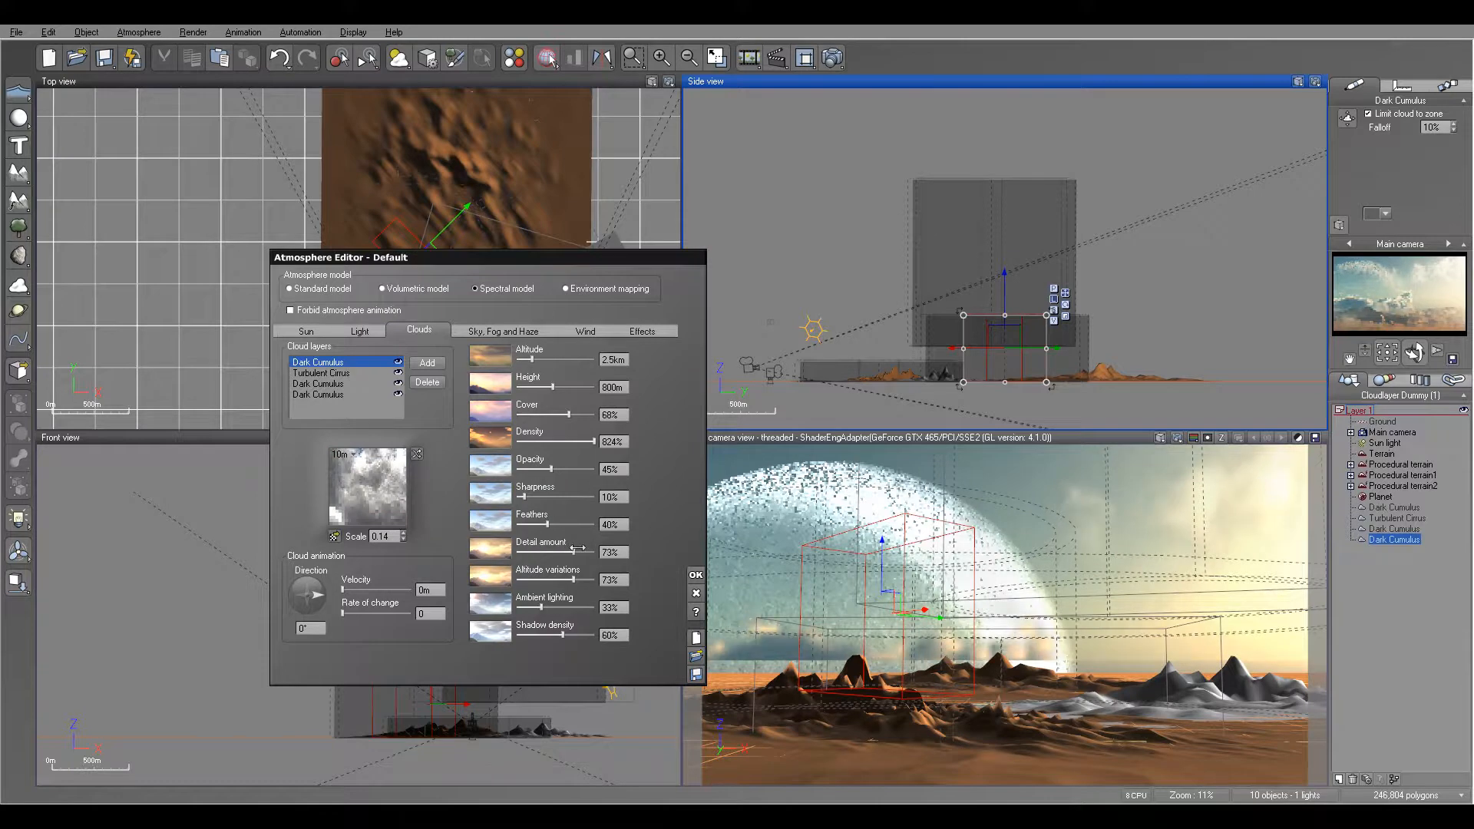
pyautogui.moveTo(578, 474); pyautogui.dragTo(524, 443)
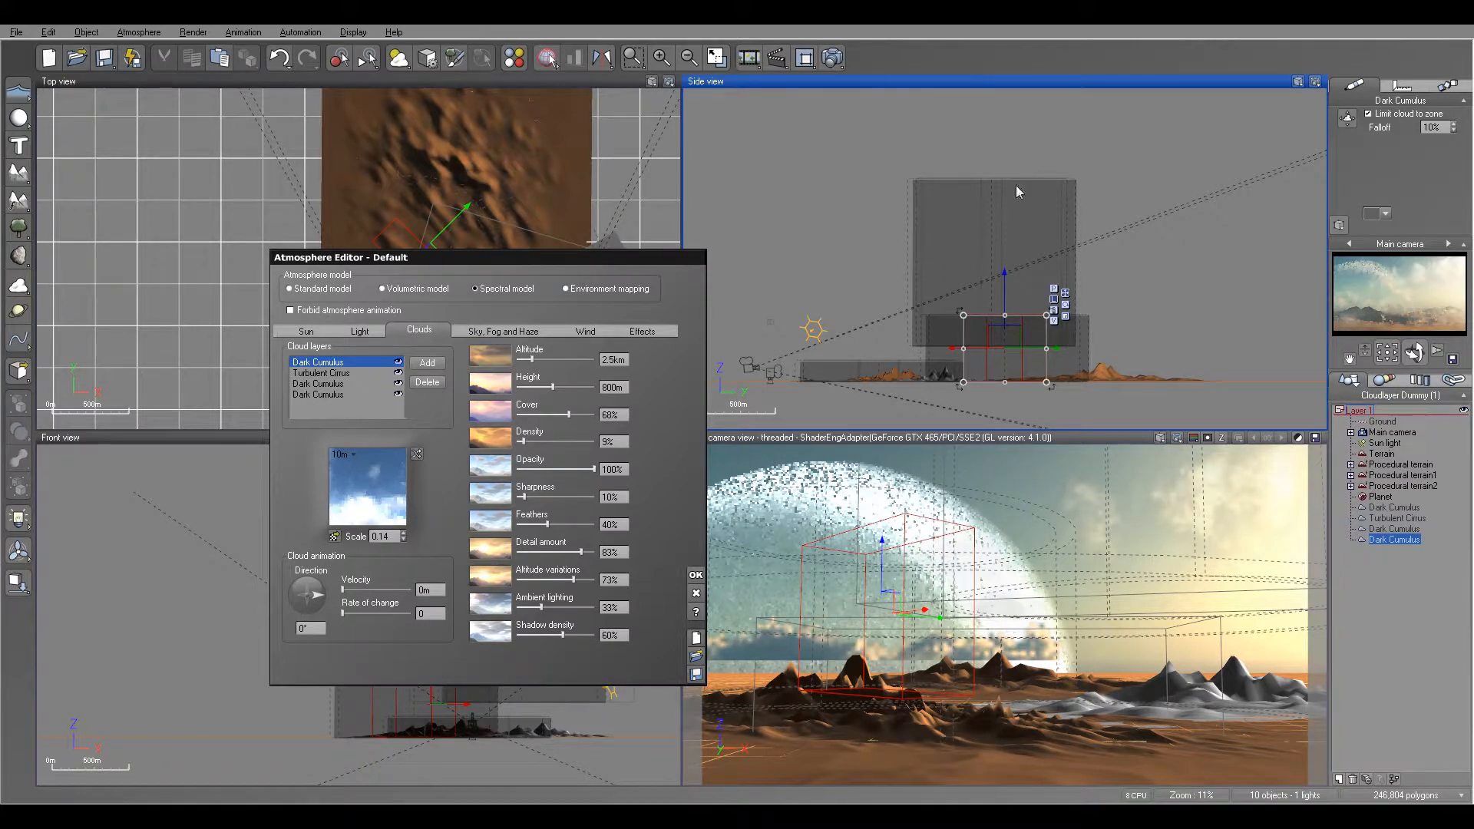
pyautogui.click(833, 57)
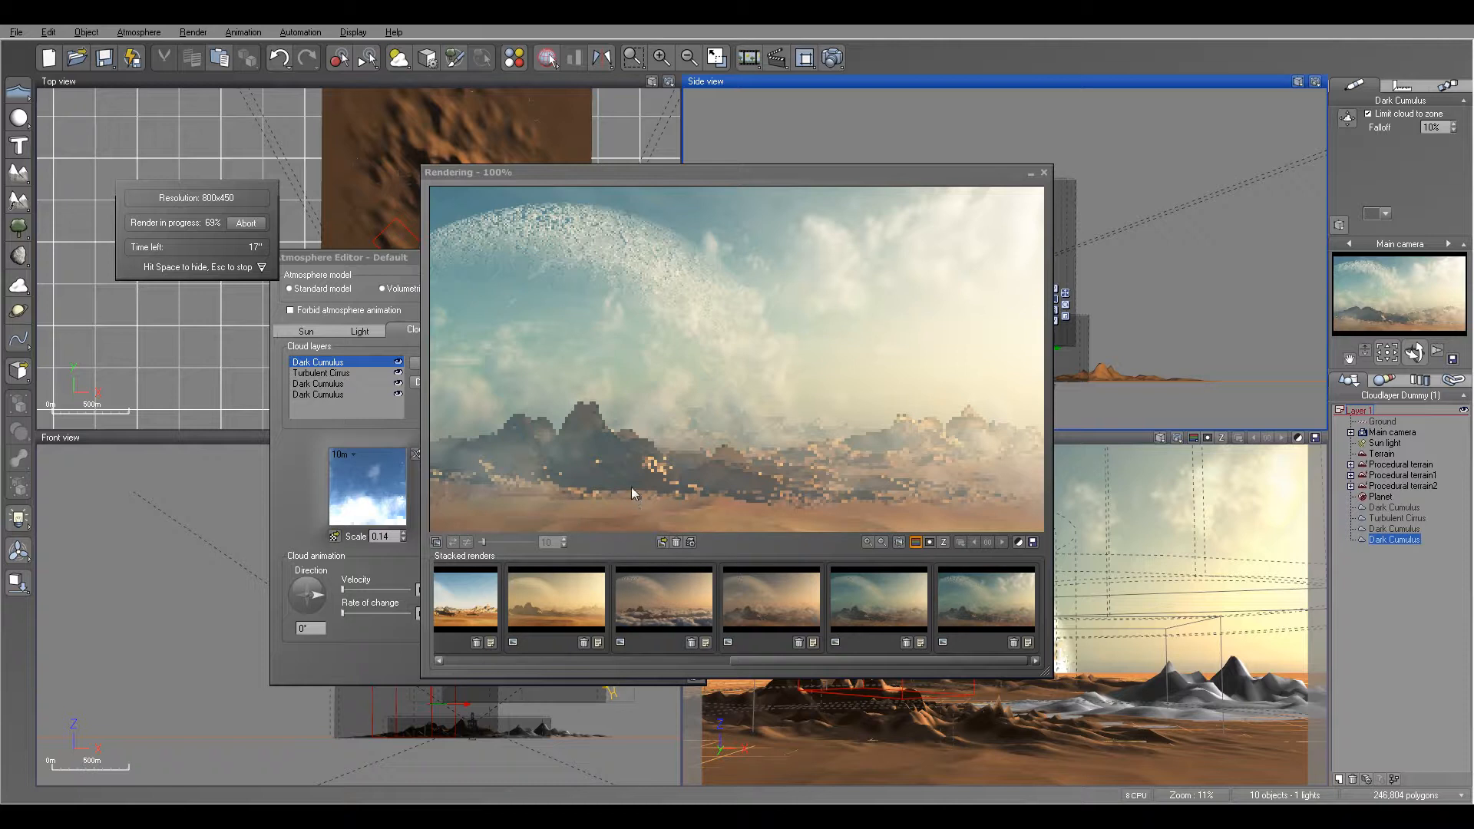
pyautogui.press('Escape')
pyautogui.click(1044, 174)
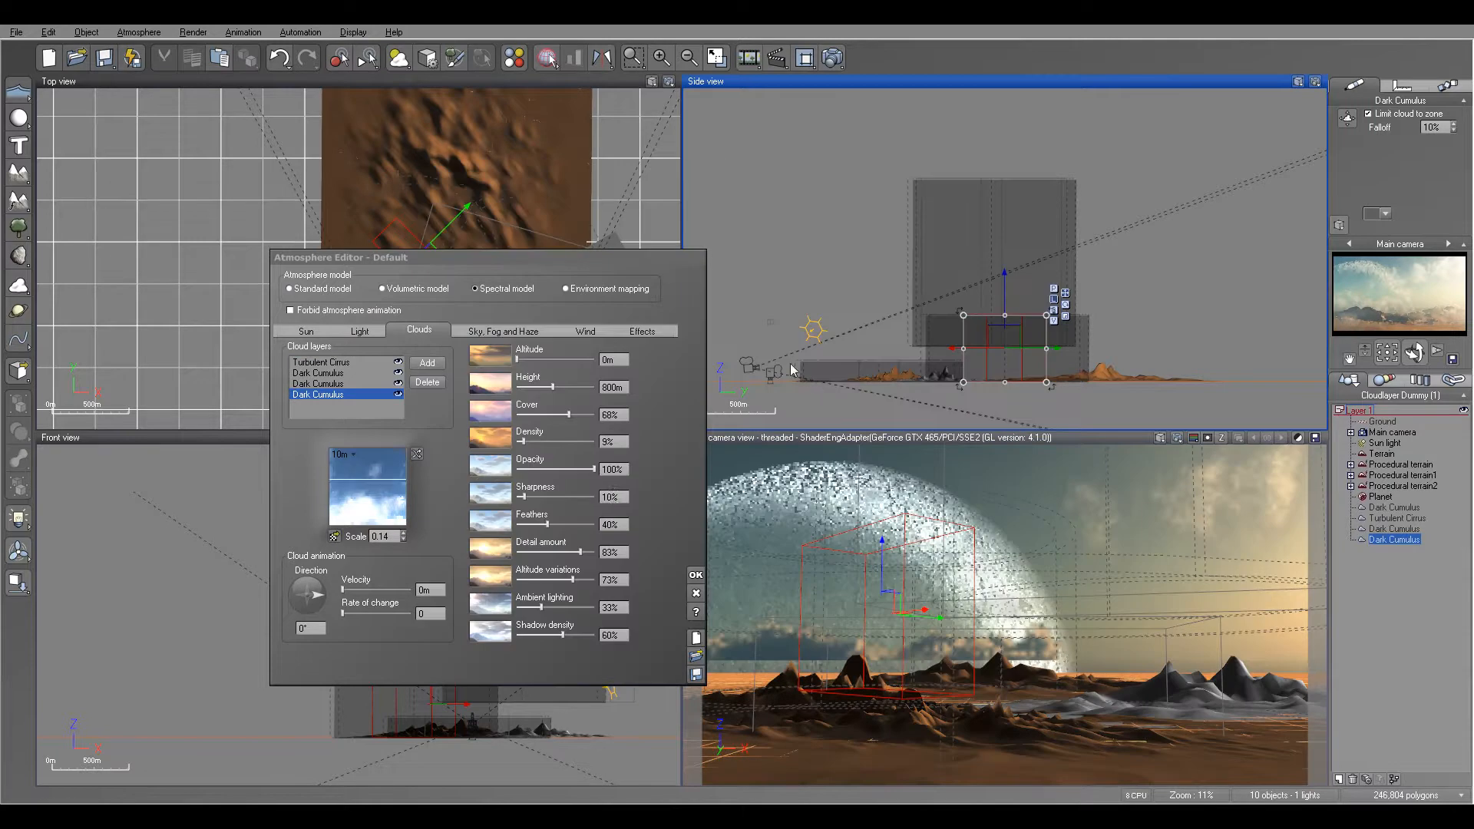
# Step: Set the low Dark Cumulus layer's density to 22%, its forced ambient color to a muted blue and its ambient lighting to 31%
pyautogui.moveTo(525, 265); pyautogui.dragTo(537, 139)
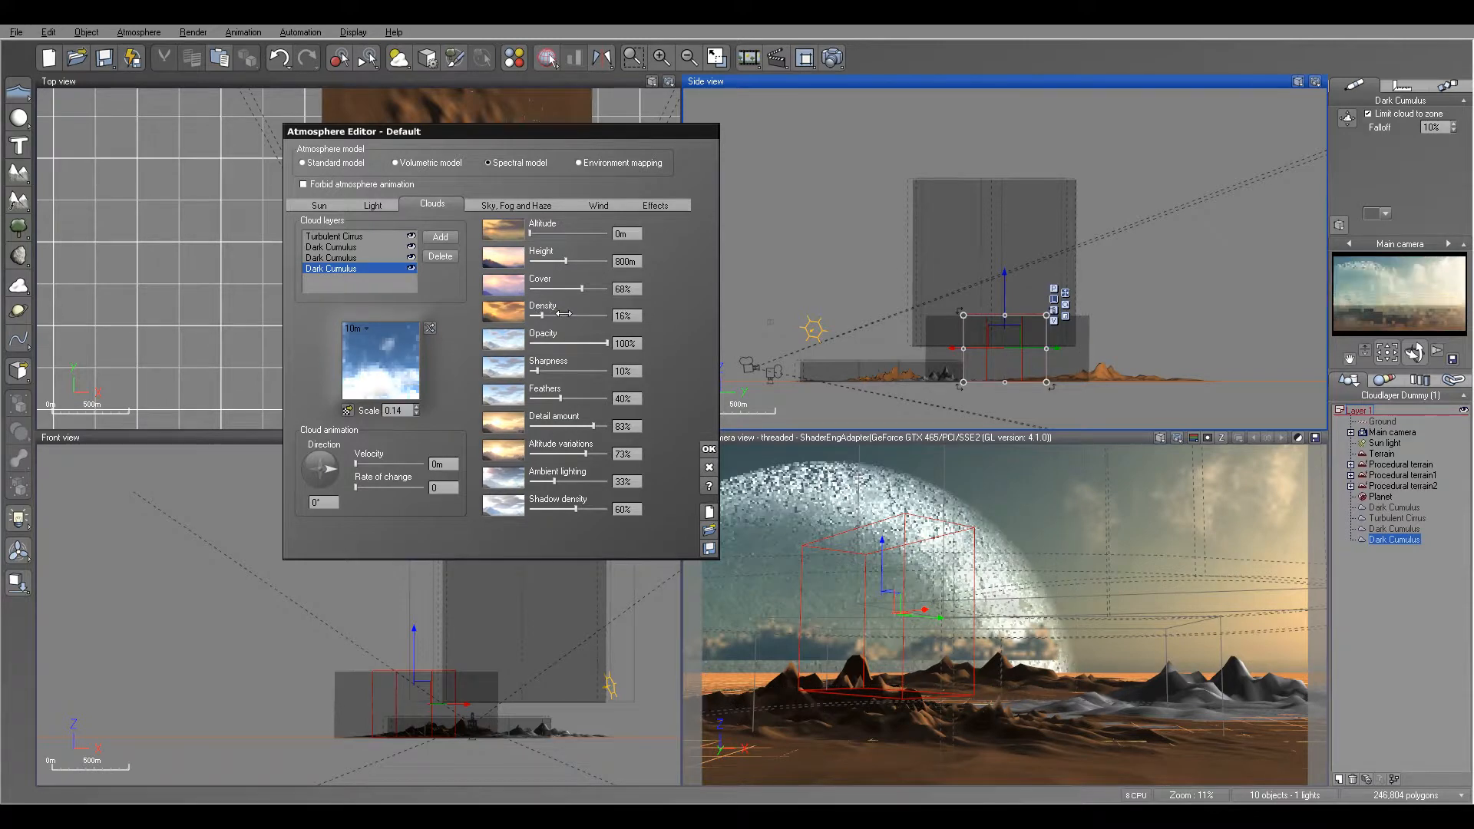
pyautogui.moveTo(564, 314); pyautogui.dragTo(568, 314)
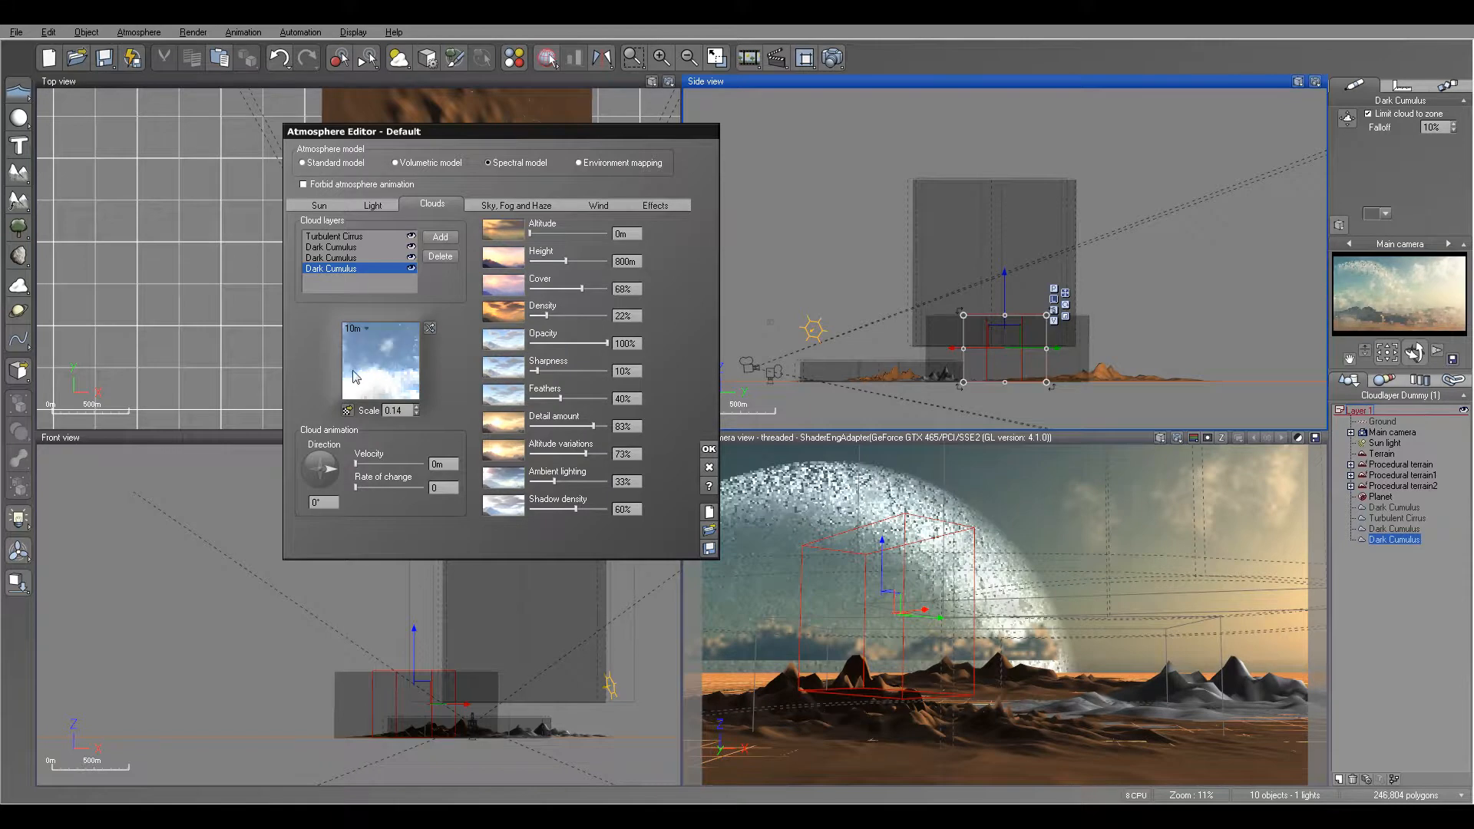
pyautogui.doubleClick(367, 365)
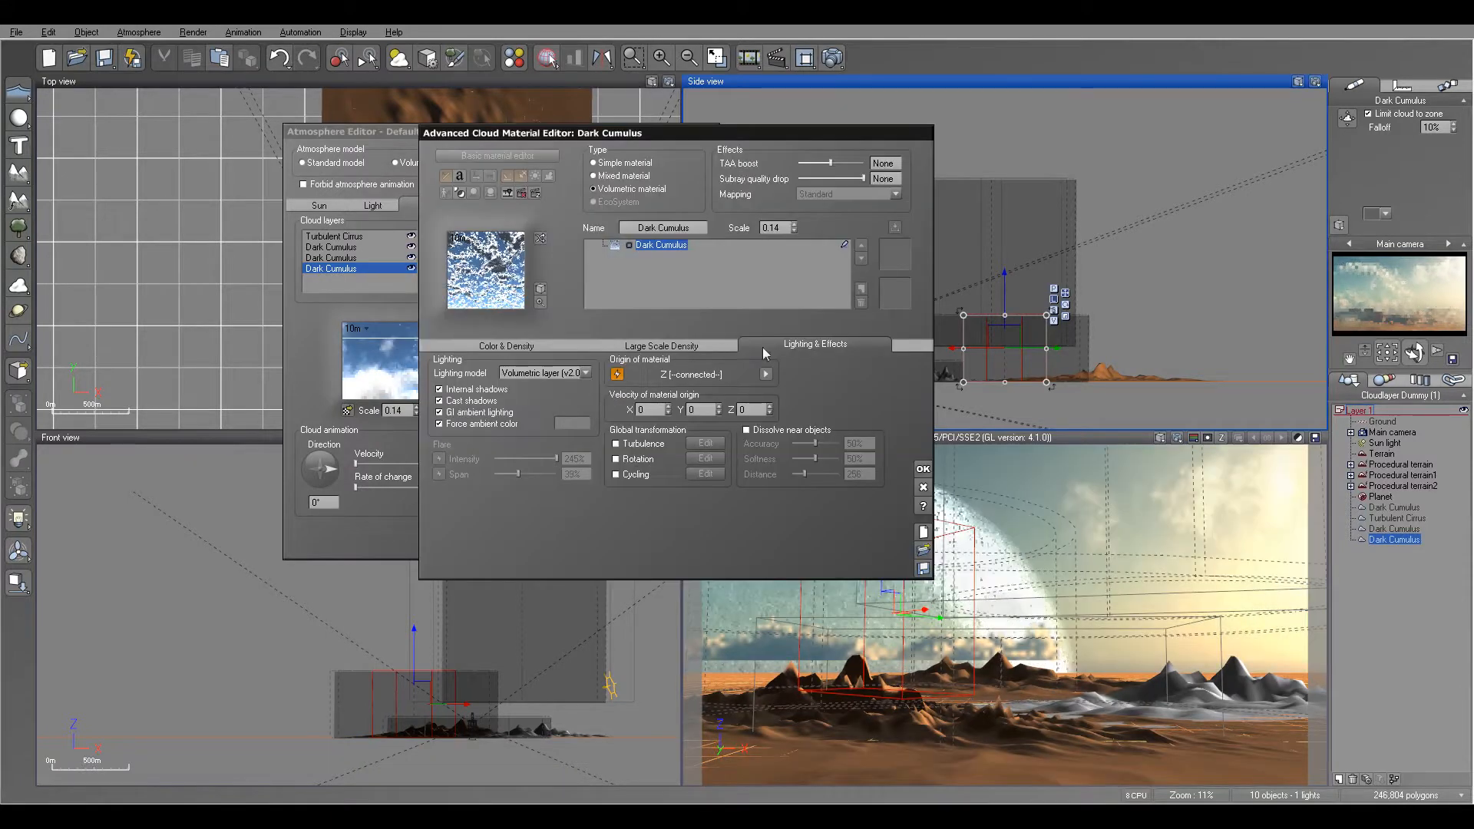
pyautogui.click(572, 423)
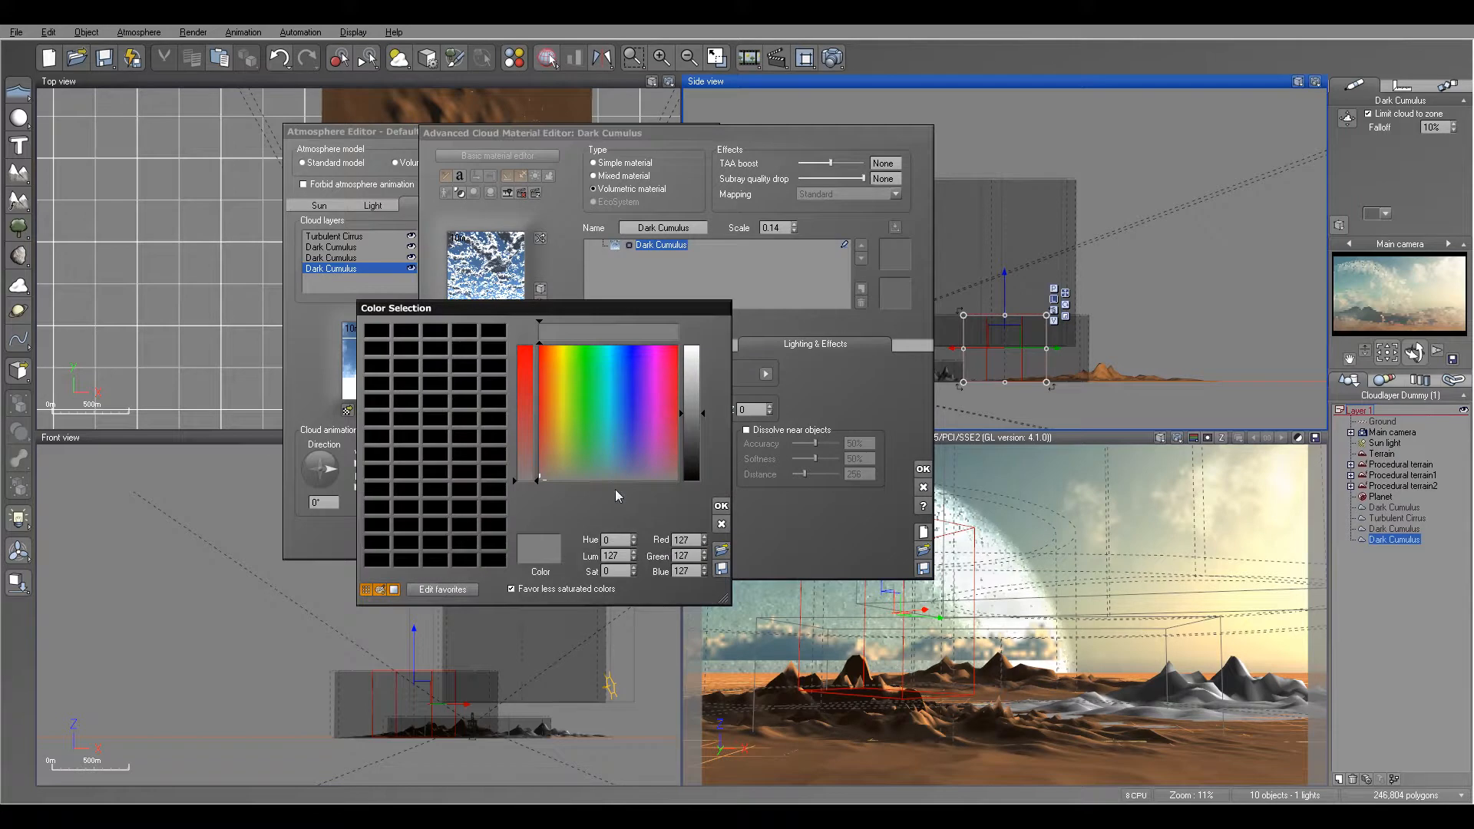
pyautogui.moveTo(611, 468); pyautogui.dragTo(618, 464)
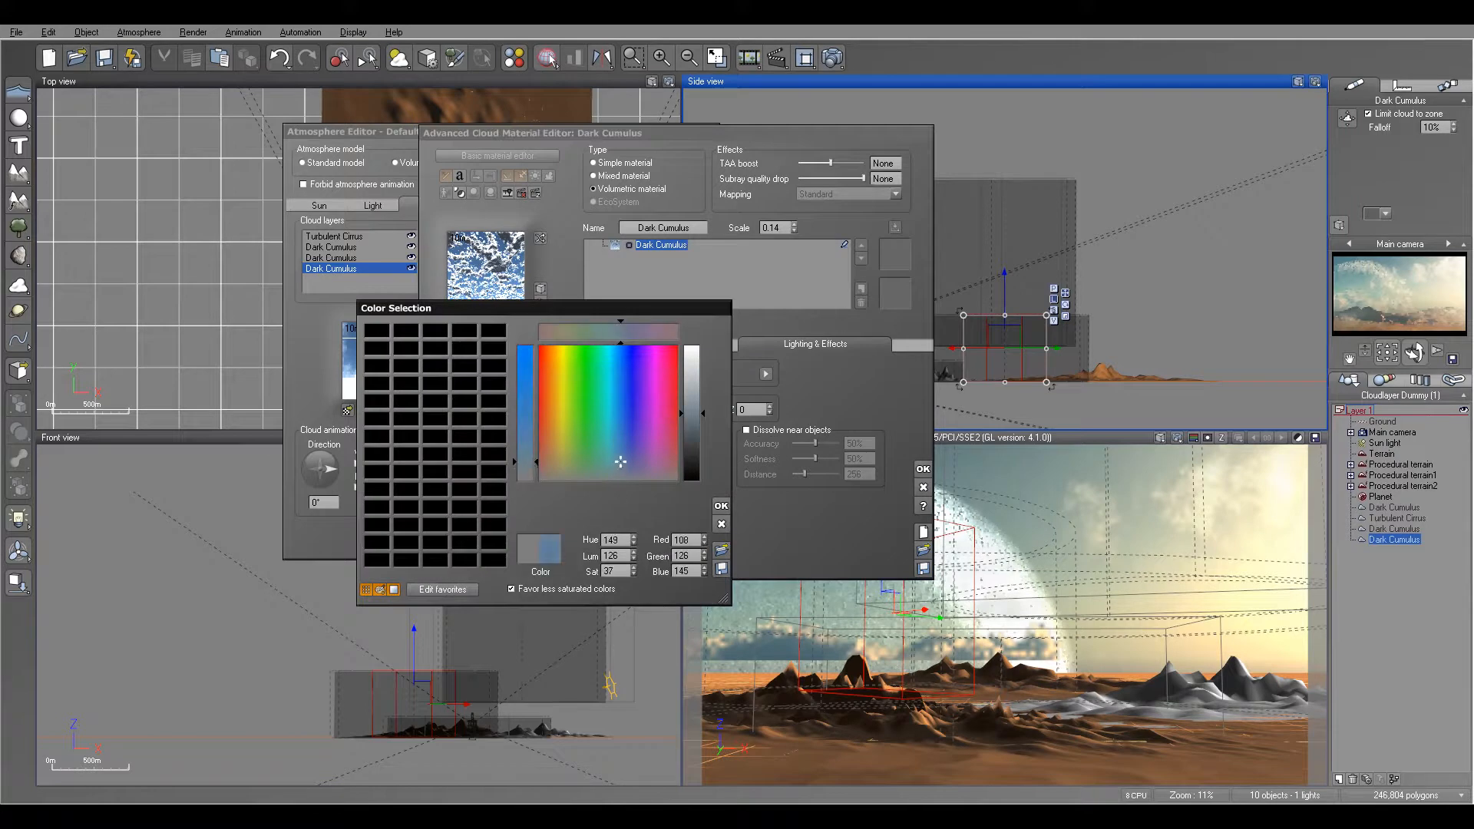
pyautogui.click(722, 507)
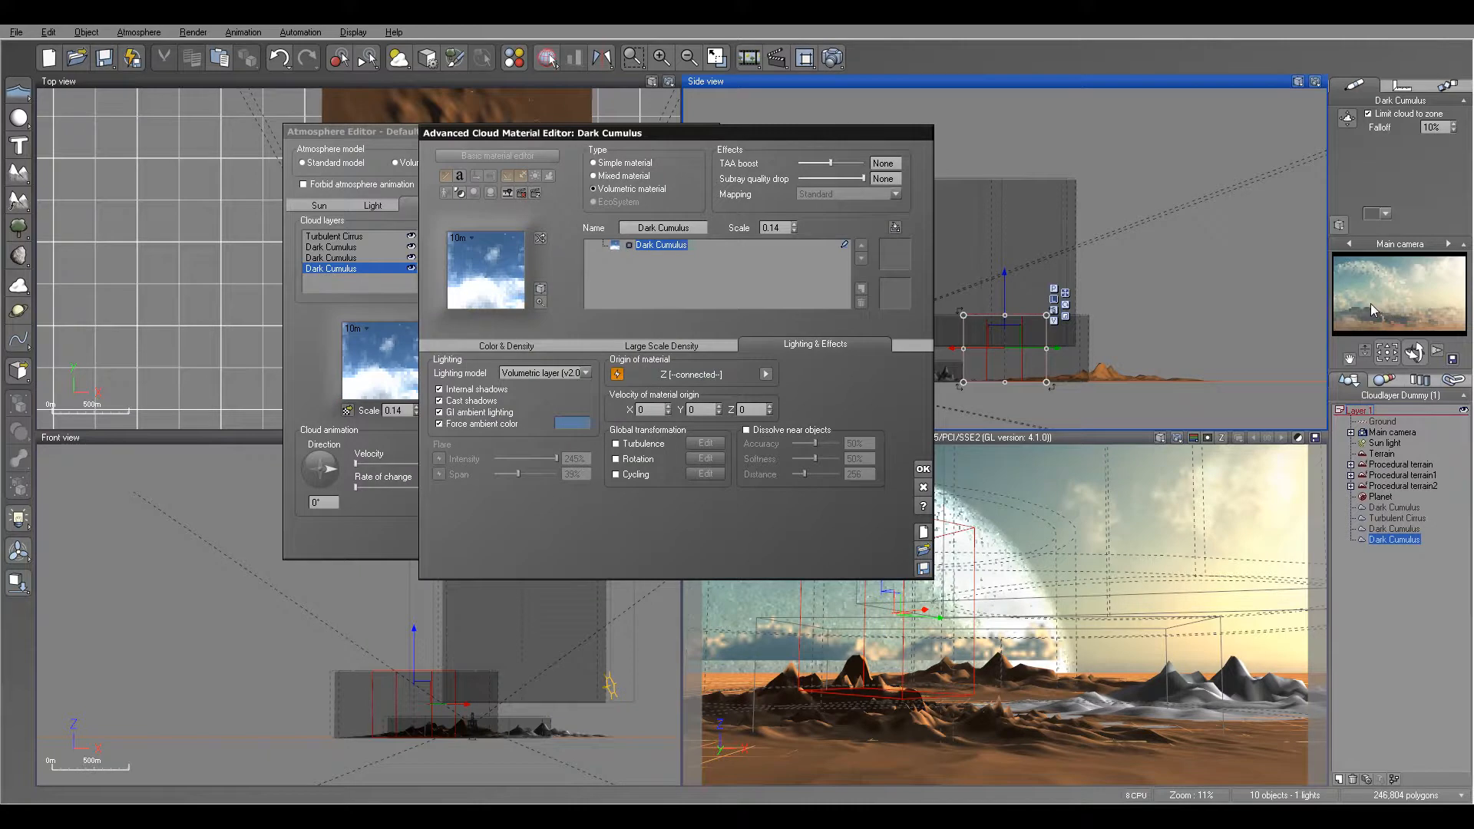
pyautogui.click(922, 471)
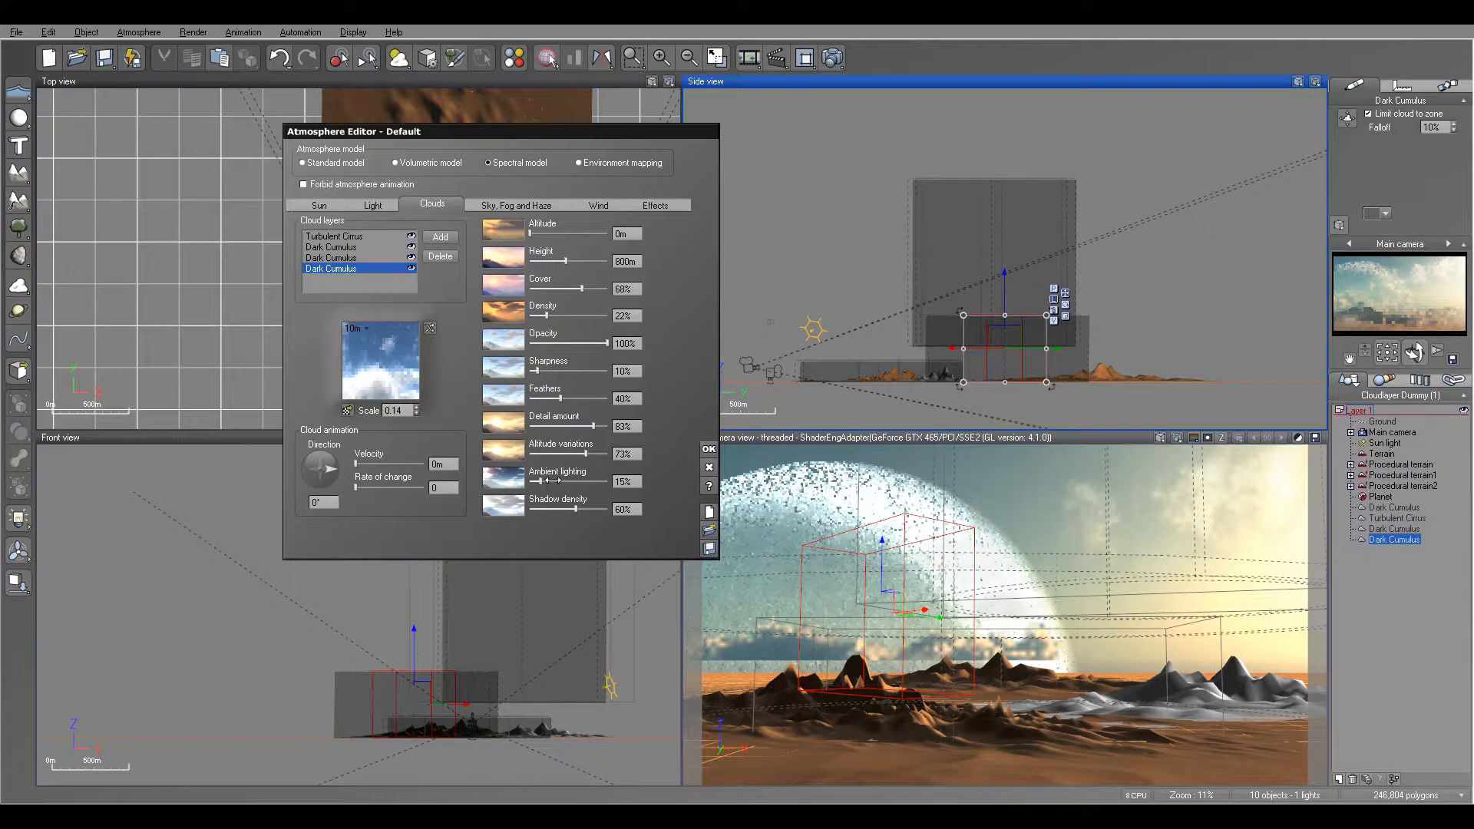
pyautogui.moveTo(552, 481); pyautogui.dragTo(607, 485)
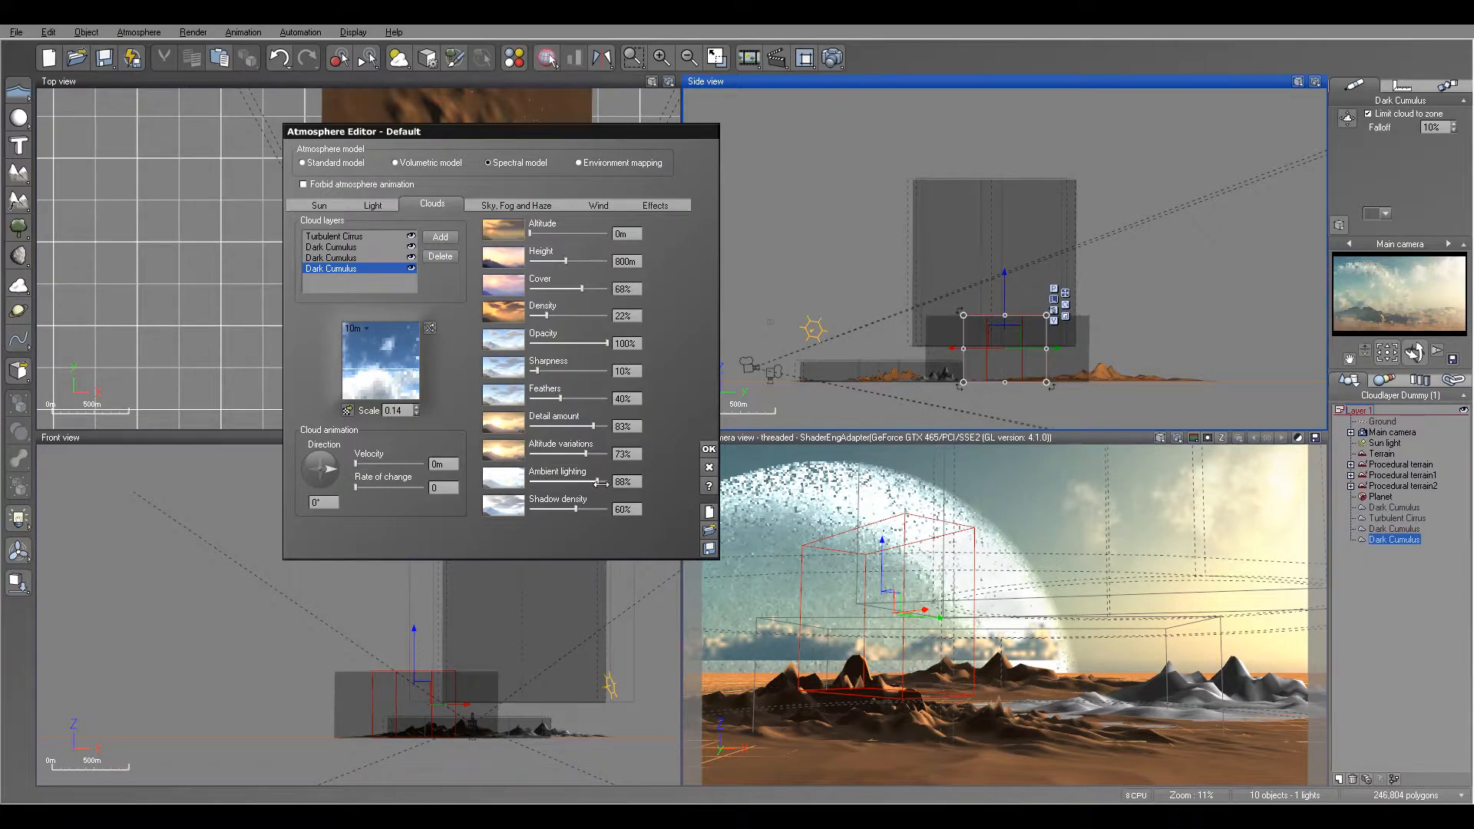
pyautogui.moveTo(601, 484); pyautogui.dragTo(557, 482)
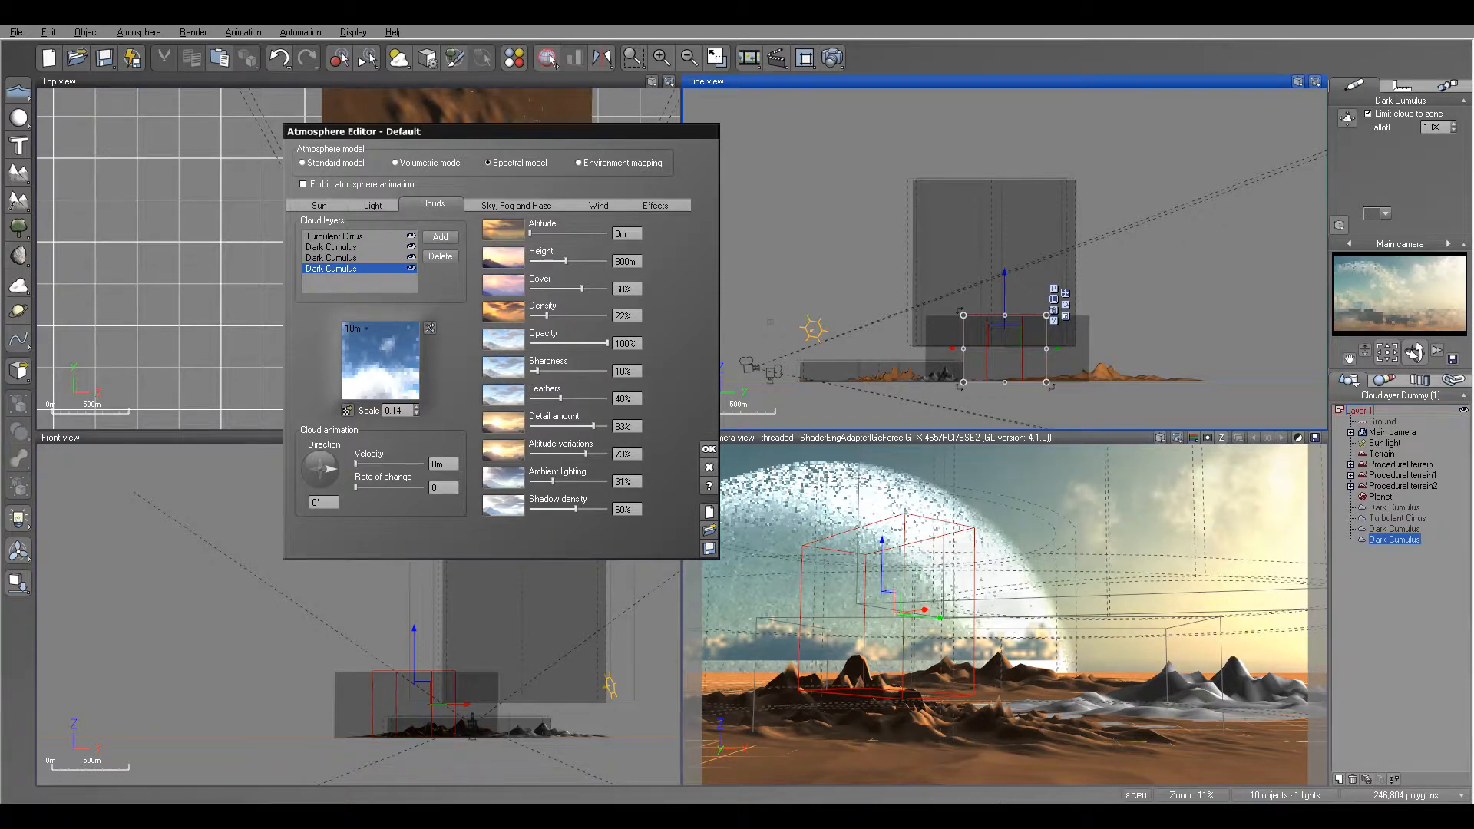
# Step: Add one more Dark Cumulus cloud layer to the atmosphere and limit it to a zone
pyautogui.moveTo(604, 129); pyautogui.dragTo(541, 109)
pyautogui.click(384, 212)
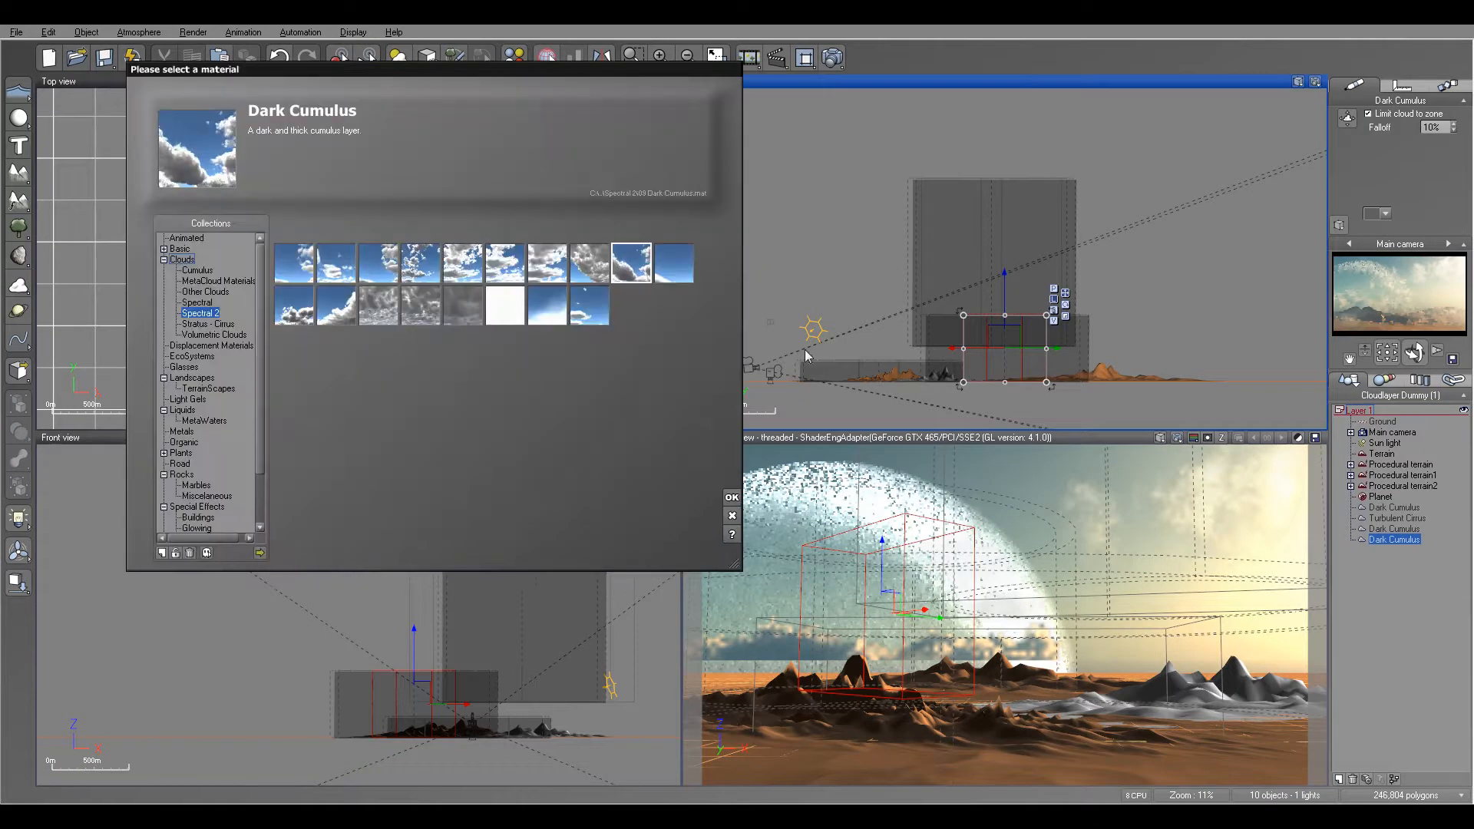
pyautogui.click(732, 498)
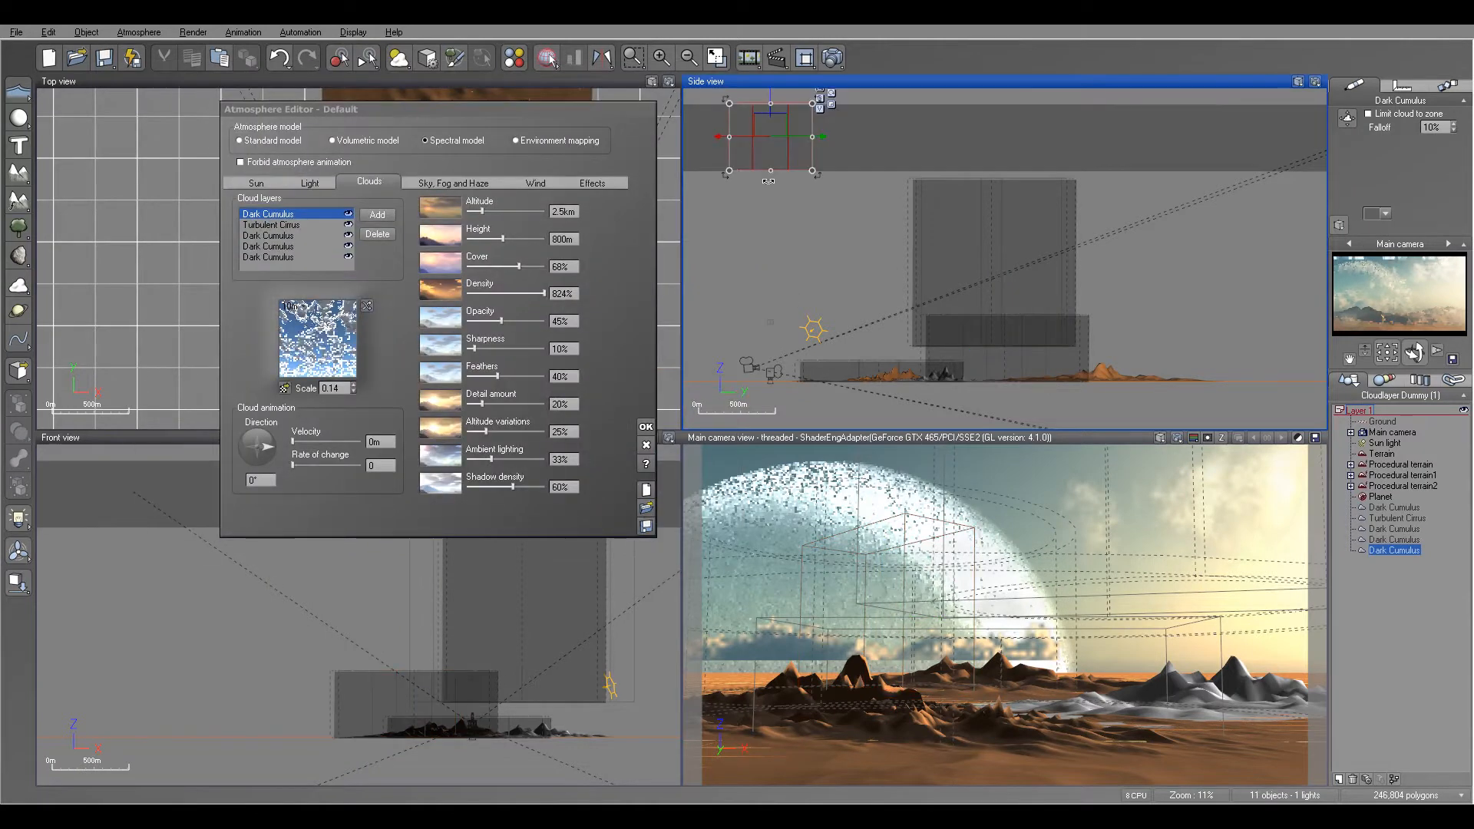
pyautogui.click(1368, 114)
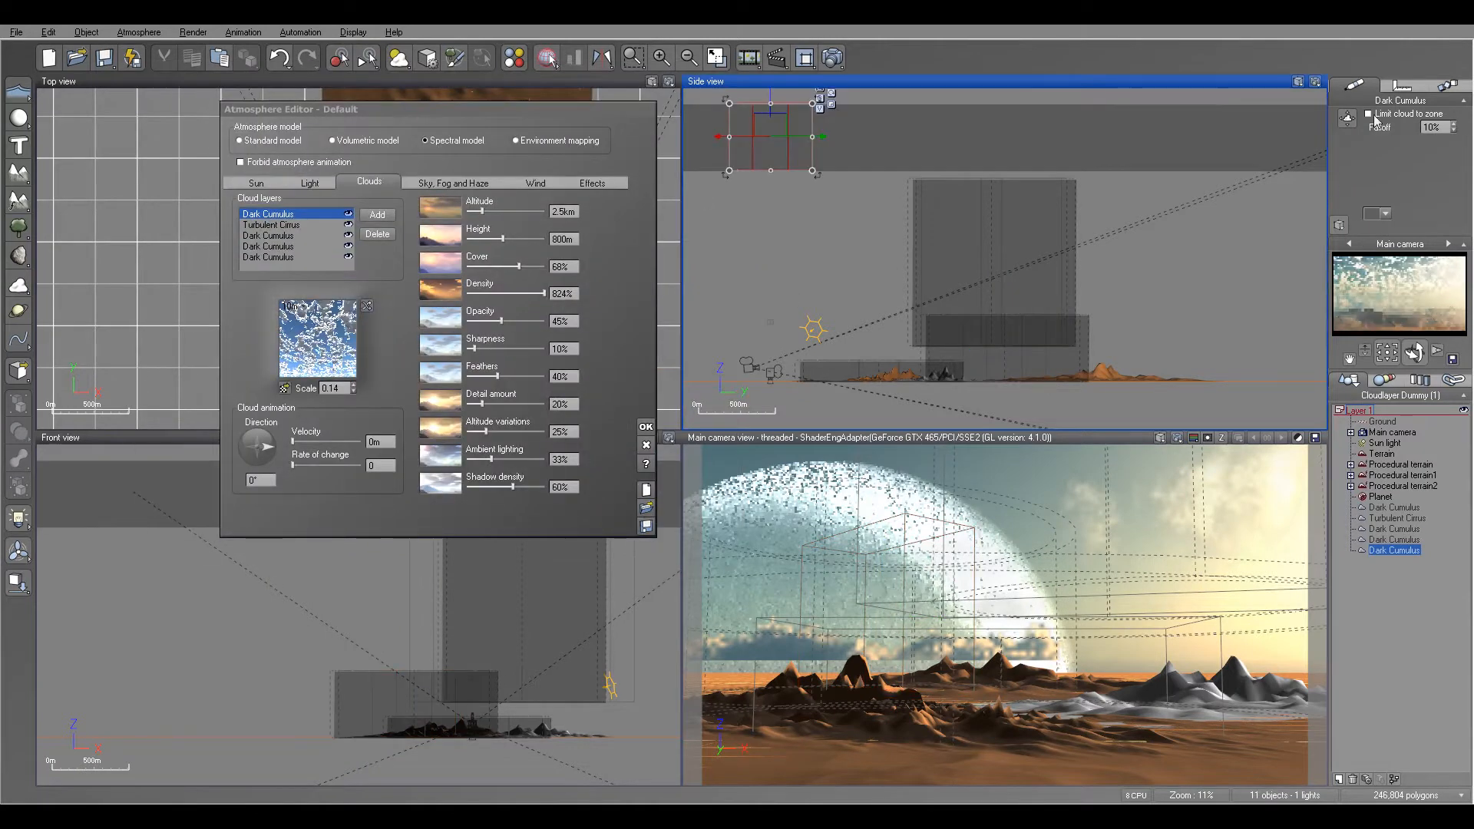
# Step: Lower the newest Dark Cumulus zone to ground level, between the camera and the brown mountains
pyautogui.moveTo(789, 124); pyautogui.dragTo(861, 305)
pyautogui.scroll(5, 862, 304)
pyautogui.moveTo(863, 275); pyautogui.dragTo(929, 155, button='right')
pyautogui.moveTo(983, 149); pyautogui.dragTo(872, 380)
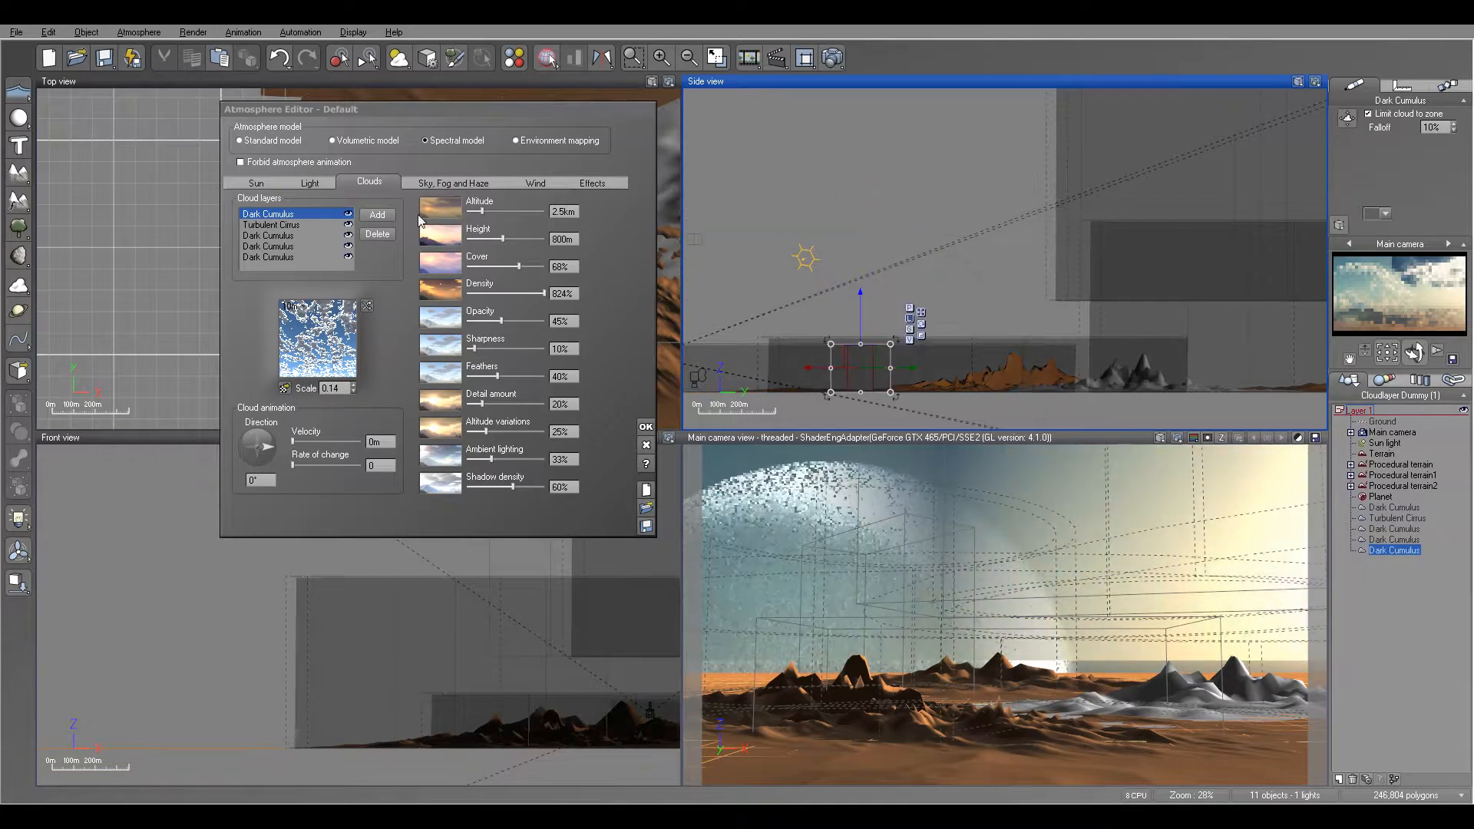
# Step: Move the newest cloud zone to the side of the foreground terrain, shrink it to a small narrow area and rotate it
pyautogui.moveTo(467, 115); pyautogui.dragTo(968, 156)
pyautogui.moveTo(631, 344); pyautogui.dragTo(309, 162, button='right')
pyautogui.moveTo(488, 218); pyautogui.dragTo(268, 255)
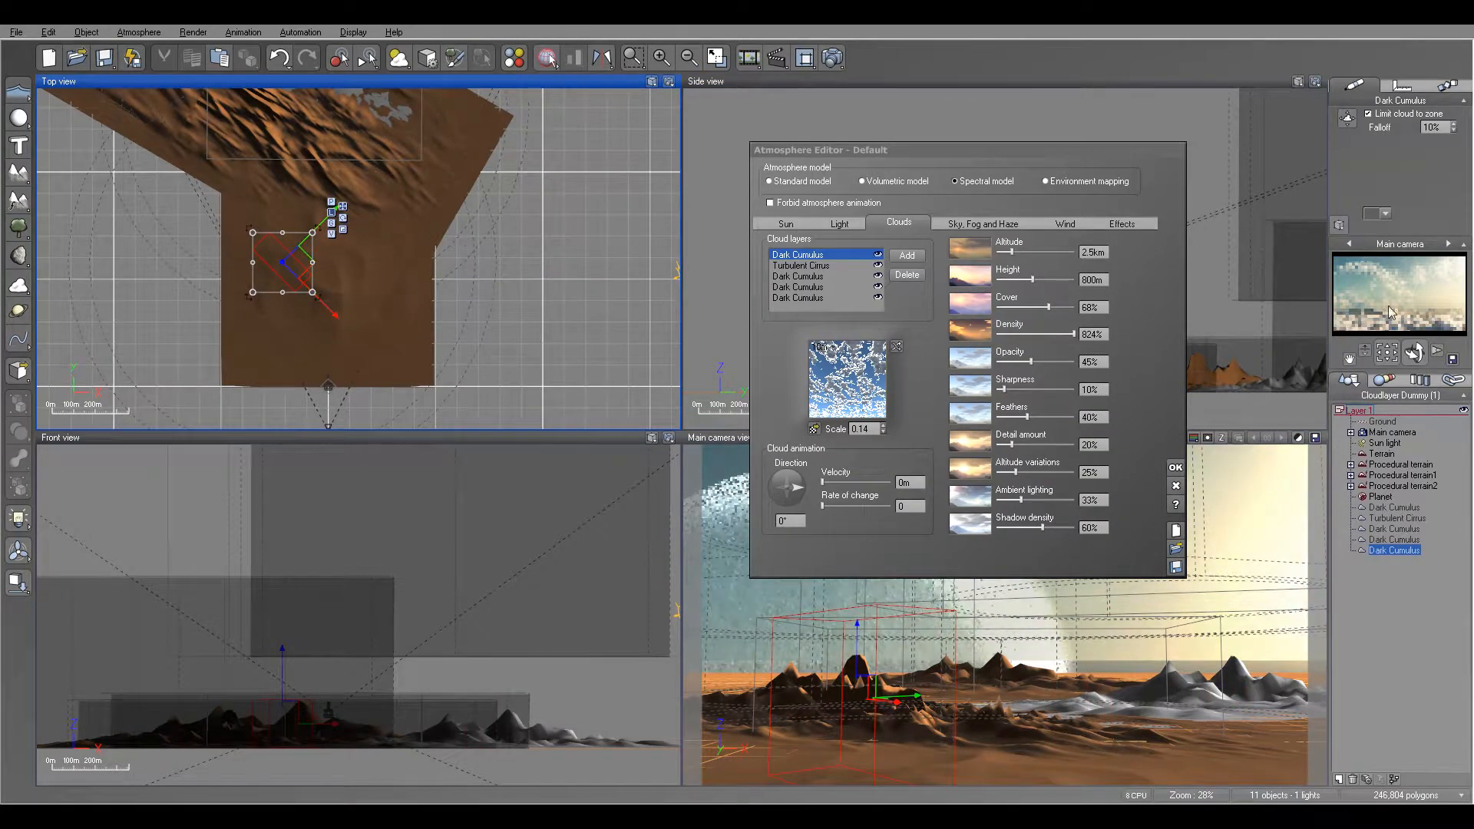
pyautogui.moveTo(328, 258); pyautogui.dragTo(448, 245, button='right')
pyautogui.moveTo(432, 280); pyautogui.dragTo(400, 229)
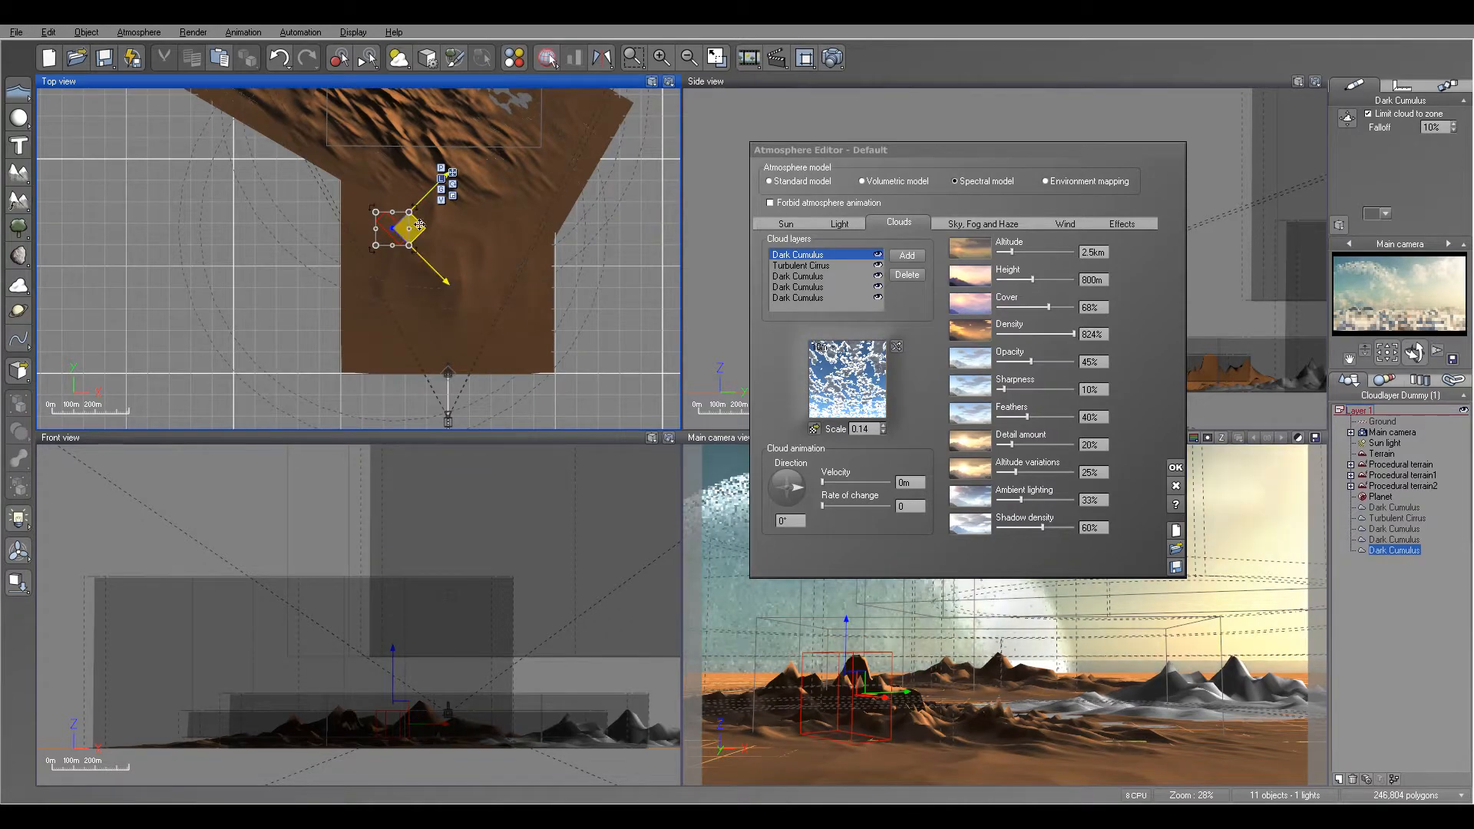
pyautogui.moveTo(418, 225); pyautogui.dragTo(383, 292)
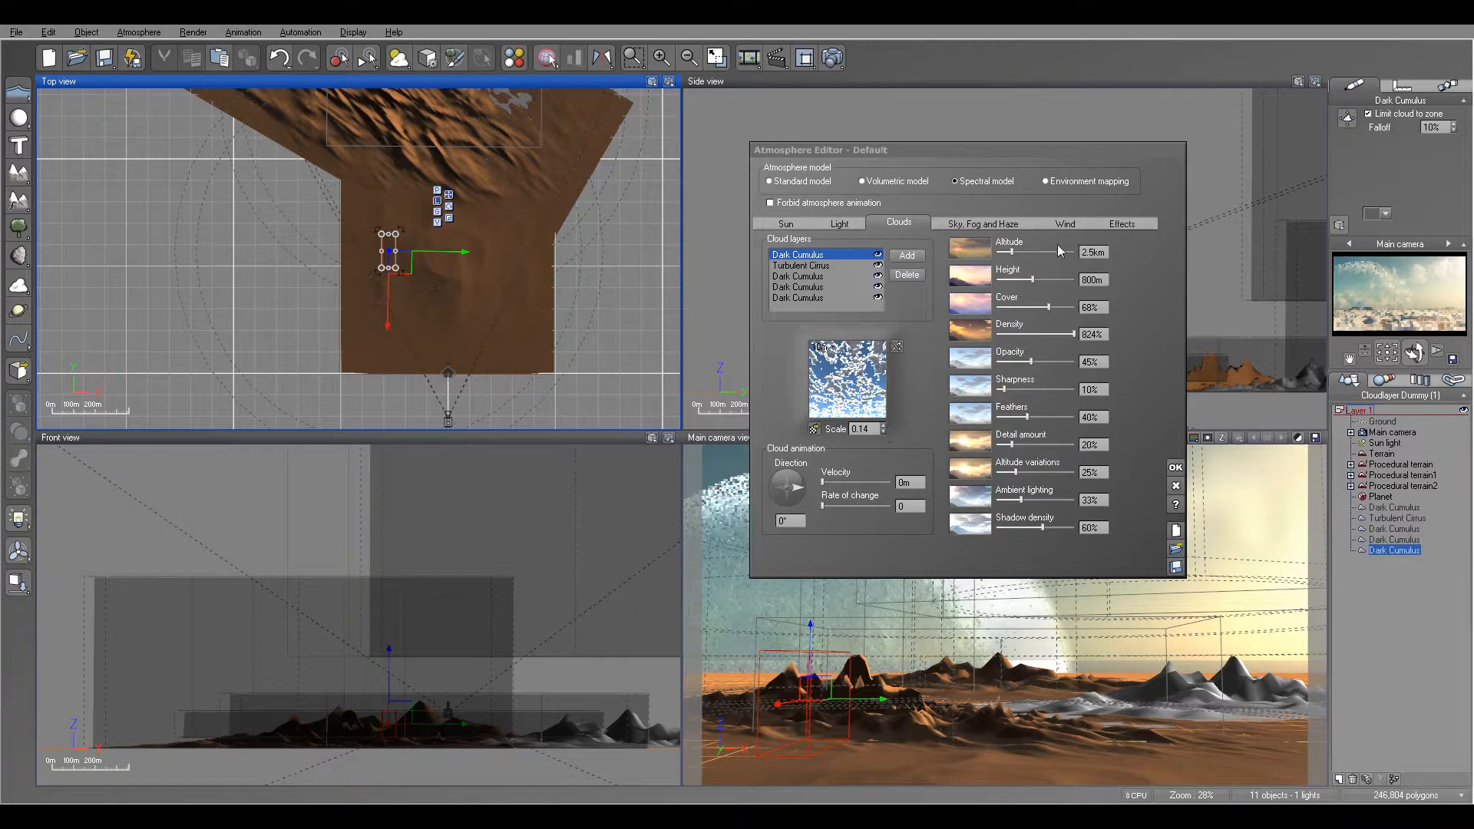
# Step: Set the newest Dark Cumulus layer's density to 12%, opacity, detail amount and altitude variations to 100%, and feathers to 47%
pyautogui.moveTo(1030, 361)
pyautogui.mouseDown()
pyautogui.moveTo(1076, 362)
pyautogui.moveTo(1028, 336)
pyautogui.mouseUp()
pyautogui.click(1004, 335)
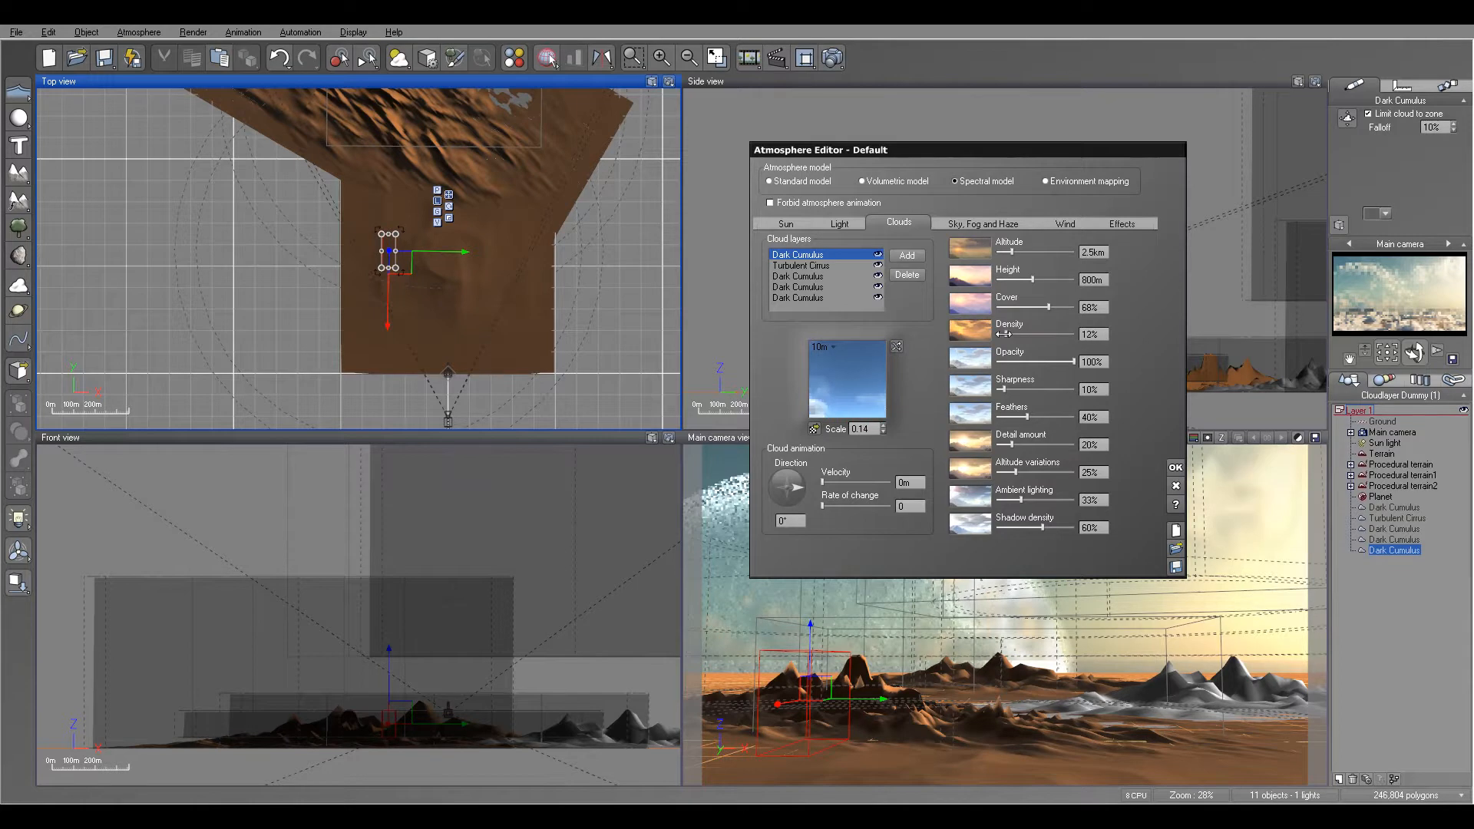
pyautogui.moveTo(1012, 444); pyautogui.dragTo(1183, 453)
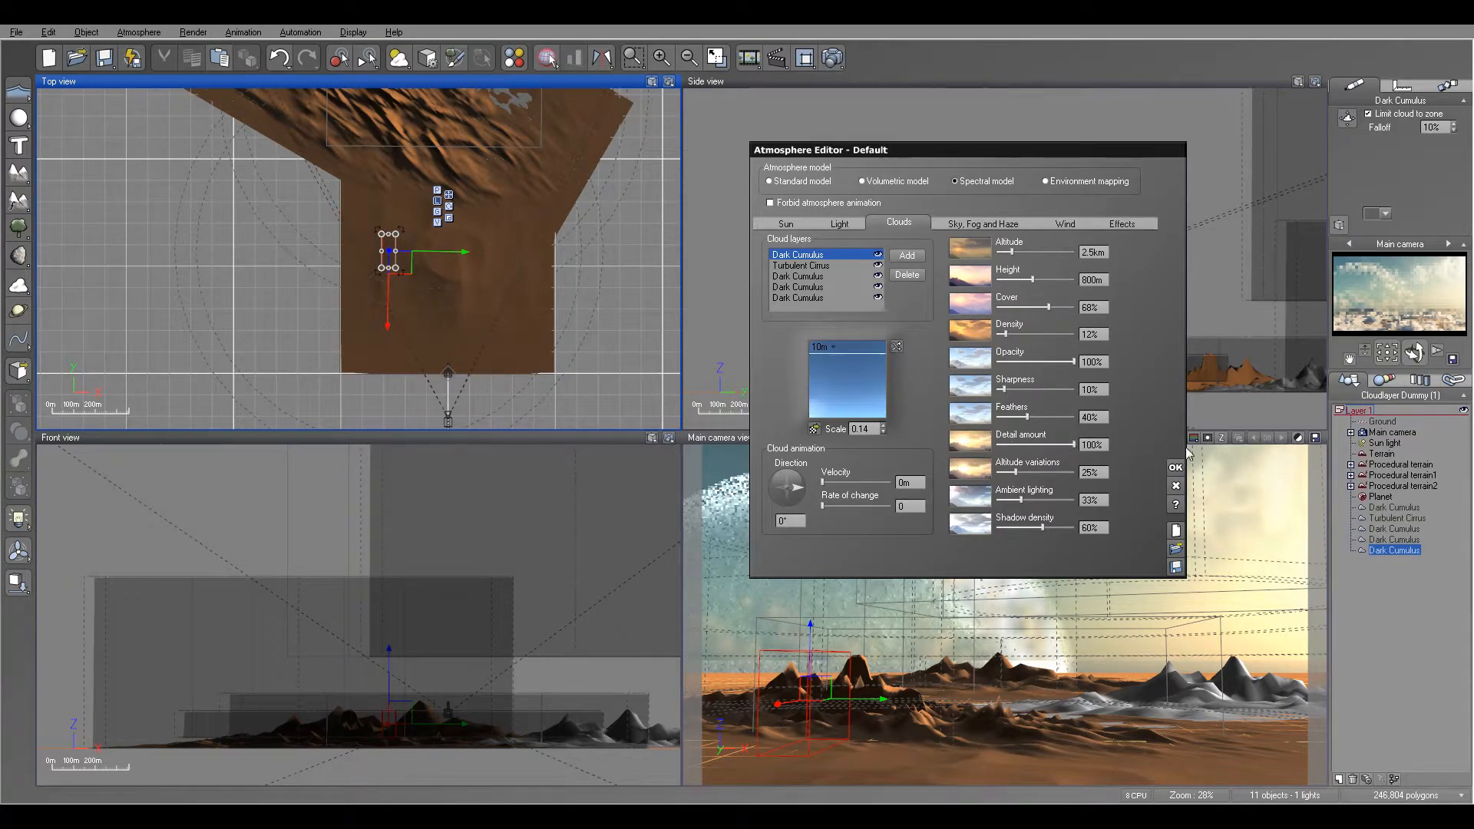
pyautogui.moveTo(1027, 416); pyautogui.dragTo(1031, 417)
pyautogui.moveTo(1016, 472); pyautogui.dragTo(1151, 476)
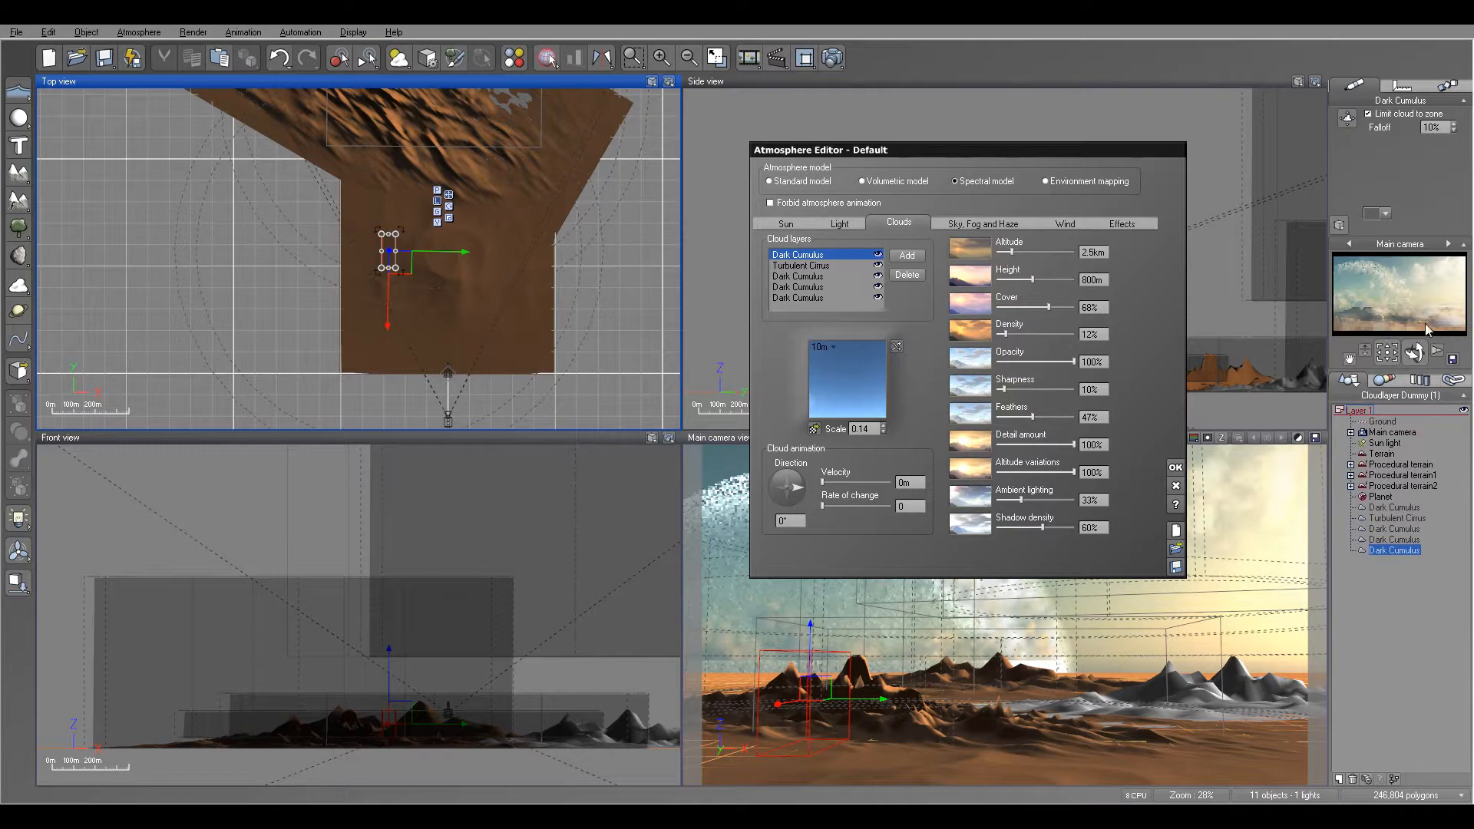
# Step: Move the newest cloud zone off the side of the foreground terrain and shrink the cylinder that defines its zone shape
pyautogui.moveTo(399, 248); pyautogui.dragTo(330, 254)
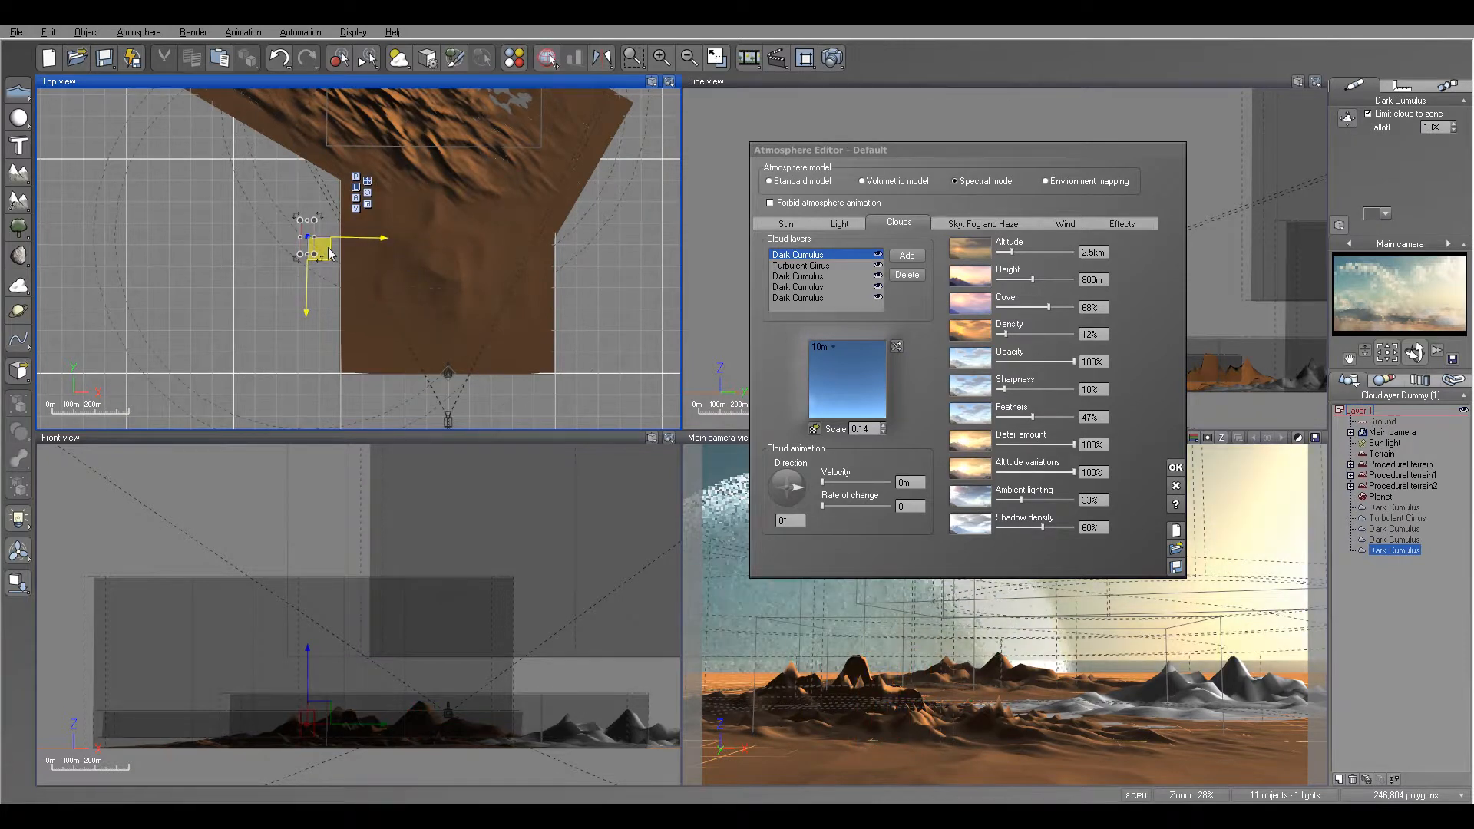
pyautogui.click(1346, 121)
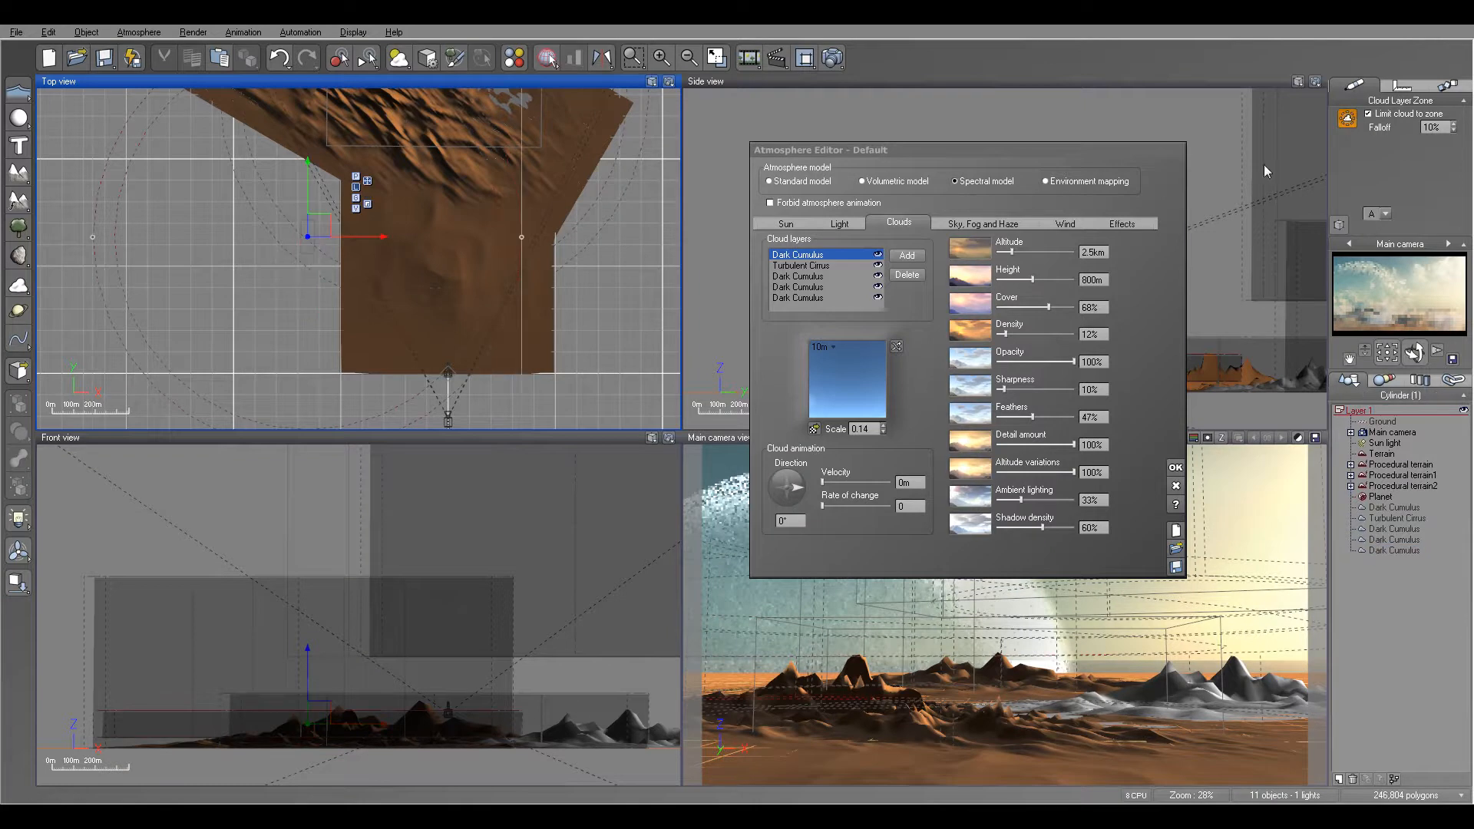
pyautogui.scroll(-2, 461, 246)
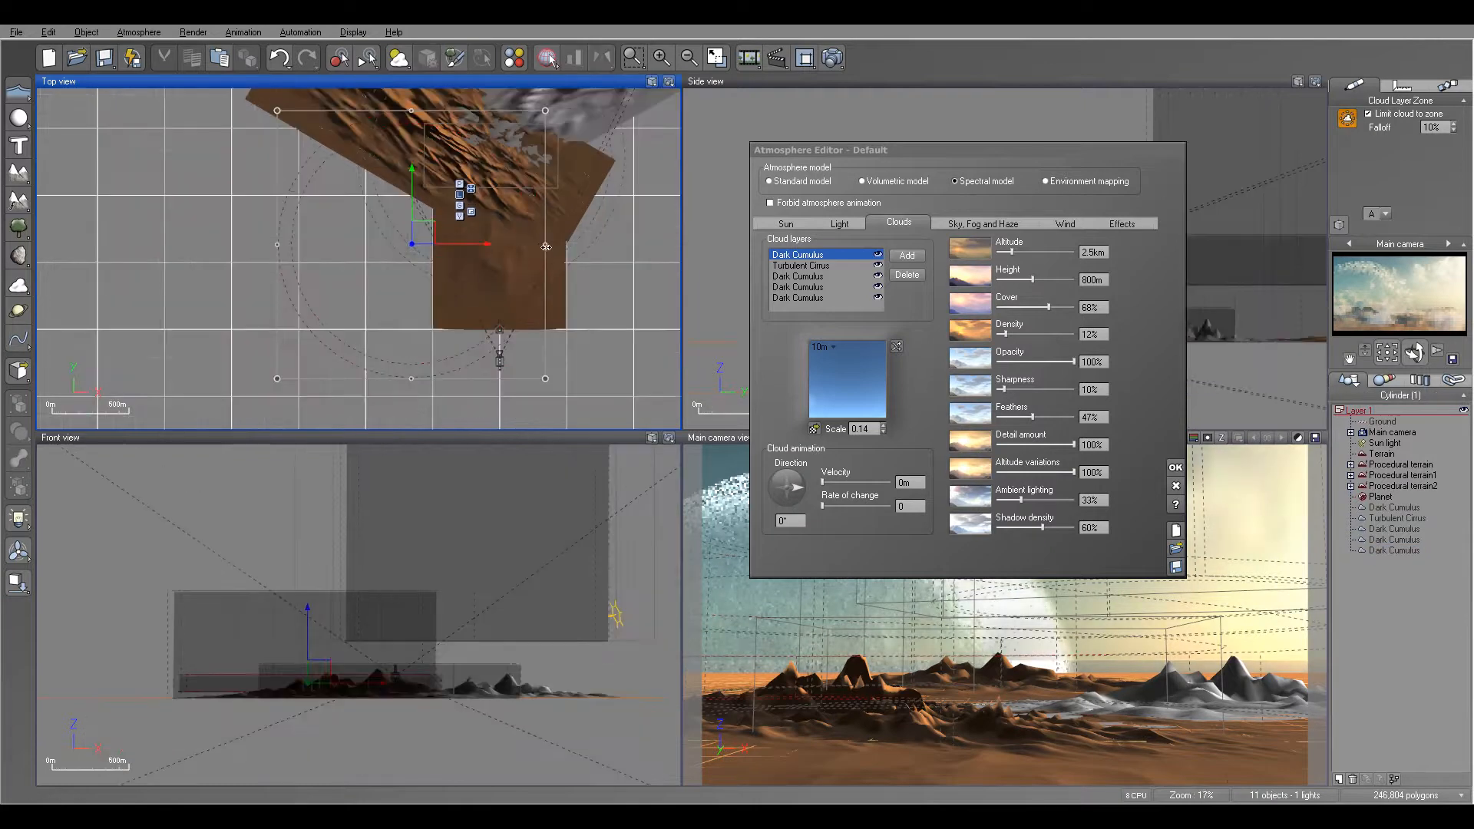
pyautogui.moveTo(545, 378); pyautogui.dragTo(435, 284)
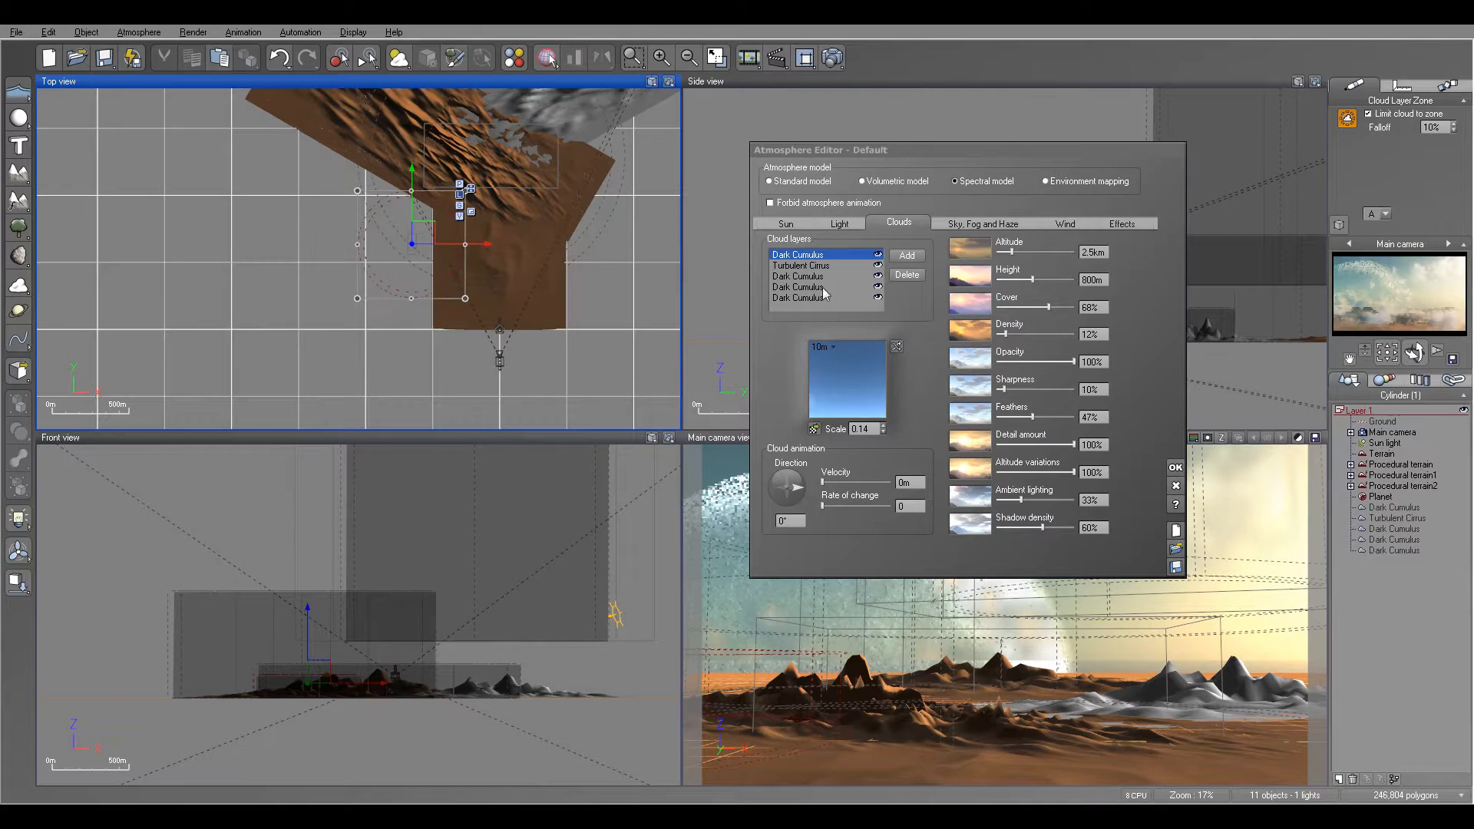
pyautogui.click(1350, 119)
# Step: Move the newest cloud zone back over the foreground terrain, in front of the tall brown peak
pyautogui.moveTo(443, 248); pyautogui.dragTo(466, 238, button='right')
pyautogui.moveTo(454, 246); pyautogui.dragTo(512, 250)
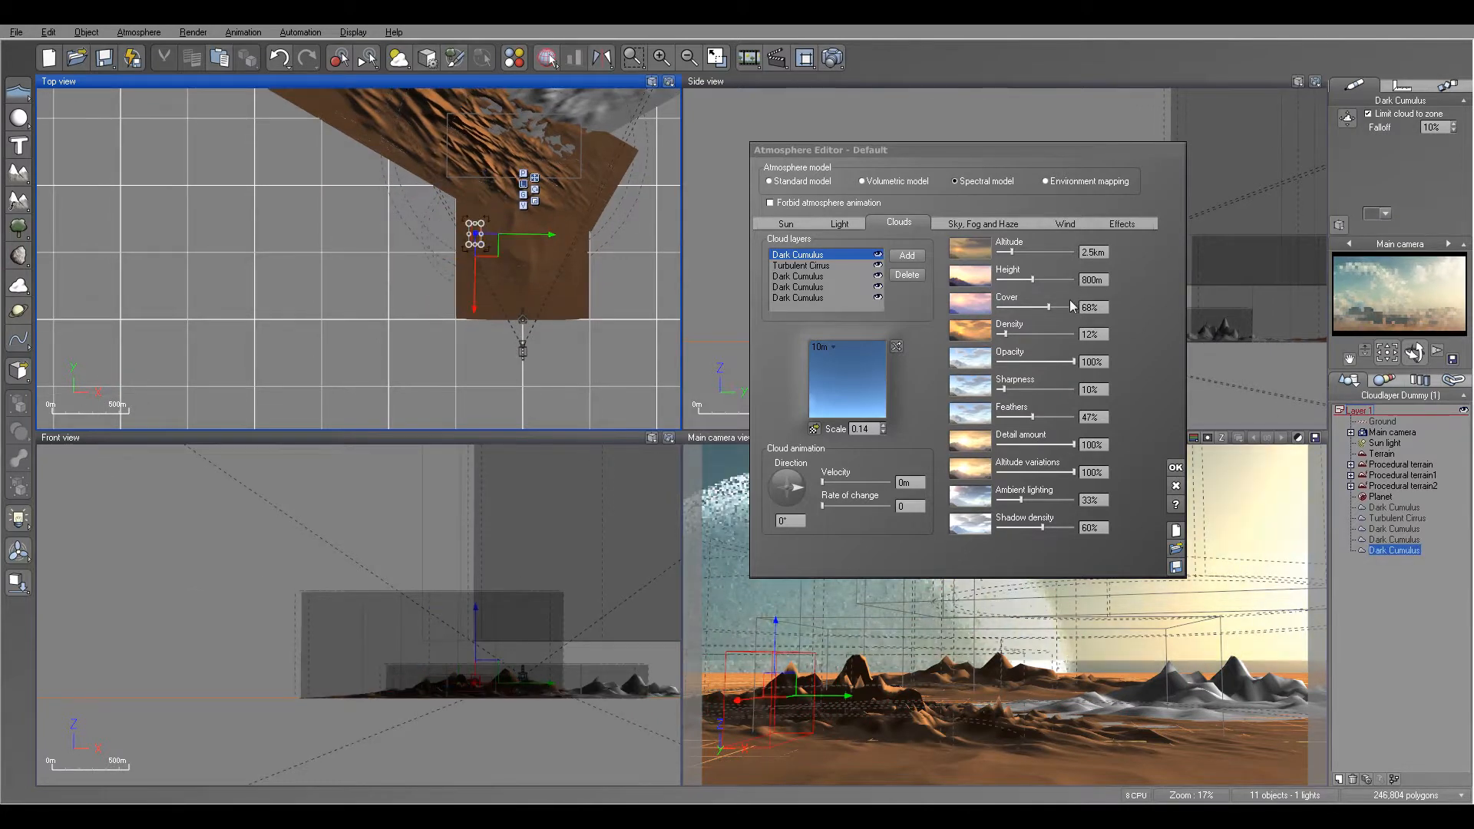
pyautogui.scroll(3, 726, 284)
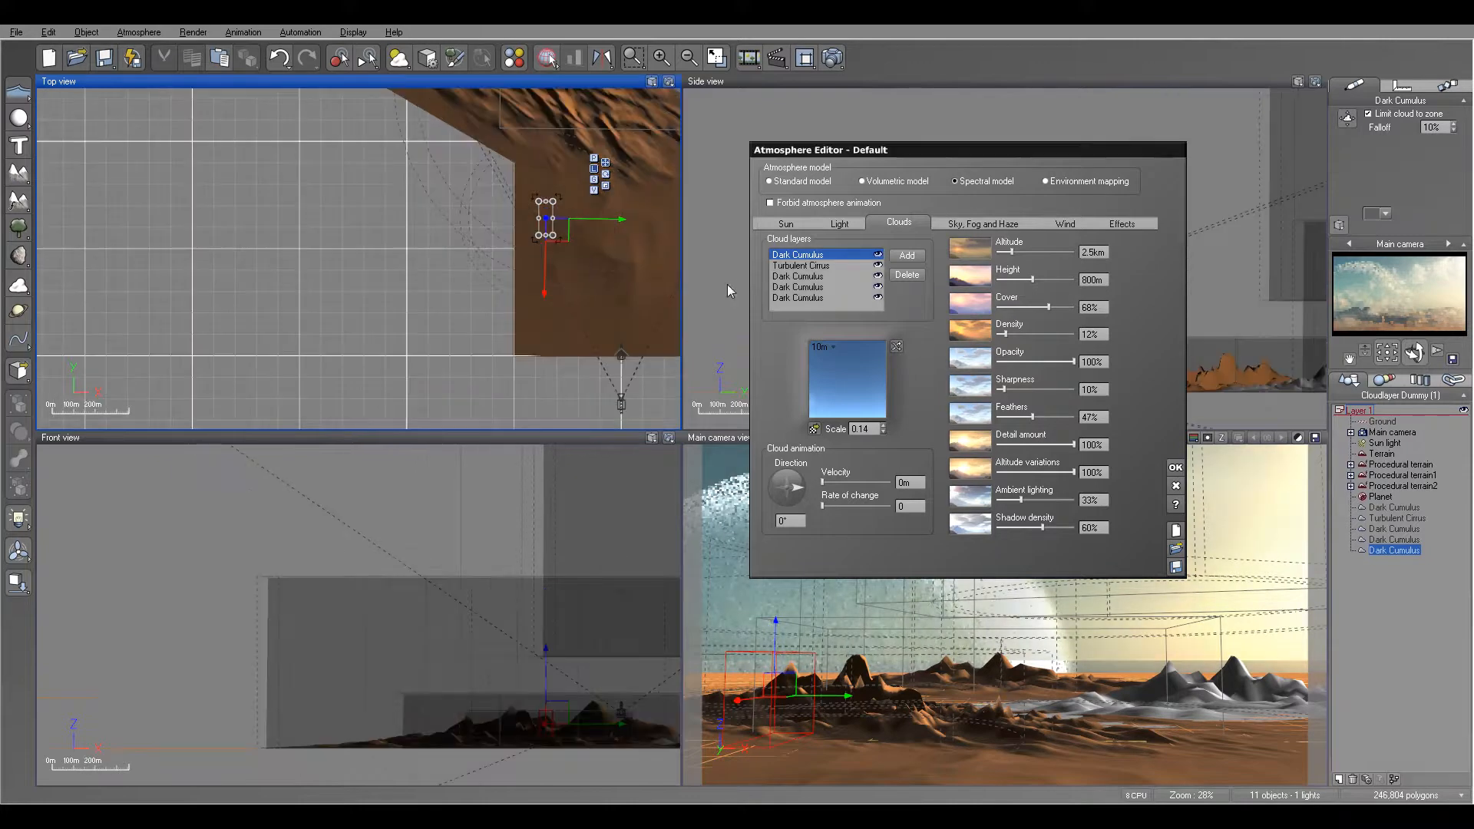
pyautogui.moveTo(595, 257); pyautogui.dragTo(522, 286, button='right')
pyautogui.moveTo(486, 258); pyautogui.dragTo(512, 263)
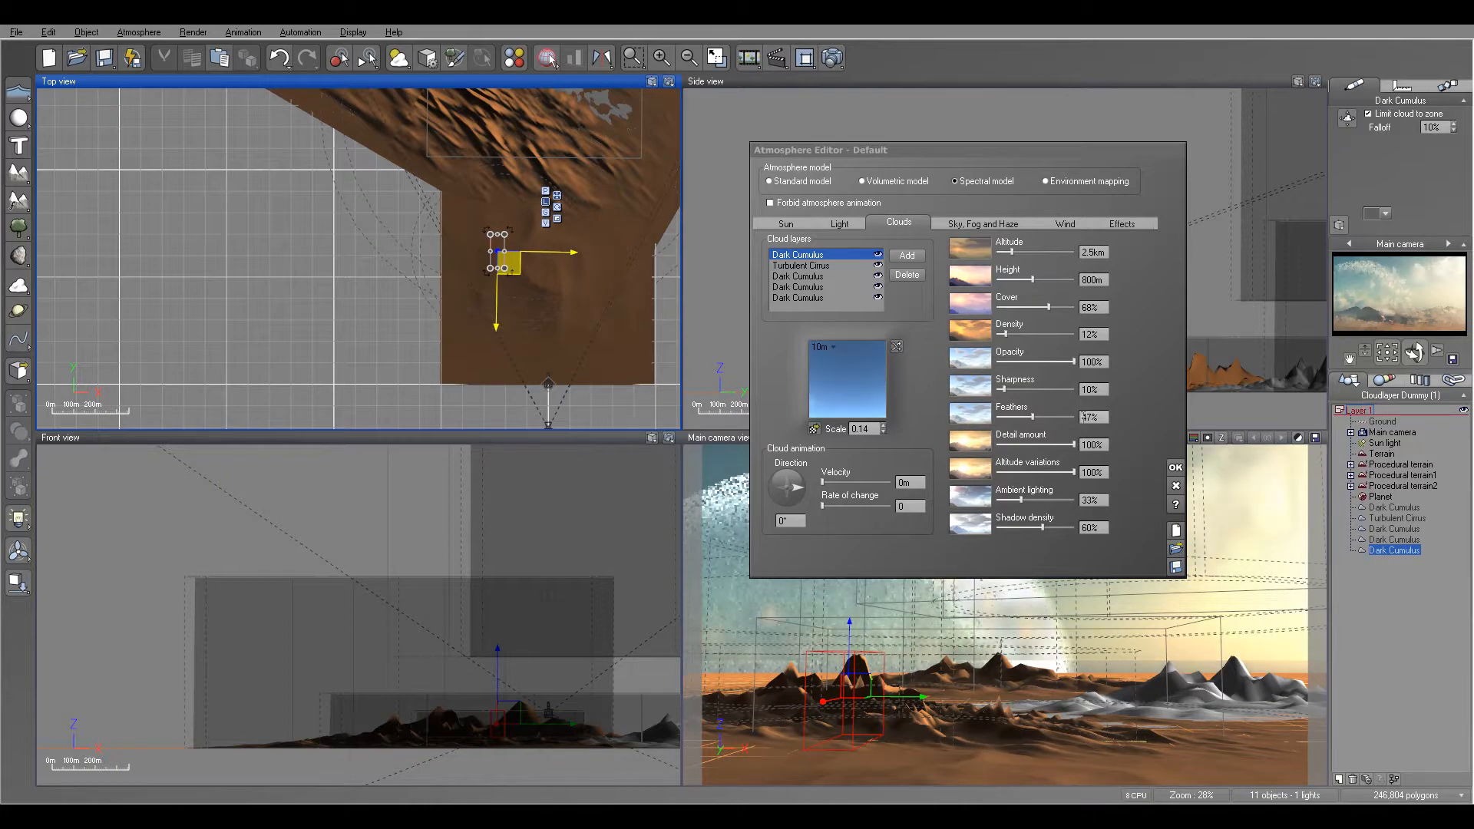
# Step: Set the newest cloud layer's density to 51% and feathers to 32%, and enlarge its zone while shifting it toward the terrain's middle
pyautogui.click(1022, 334)
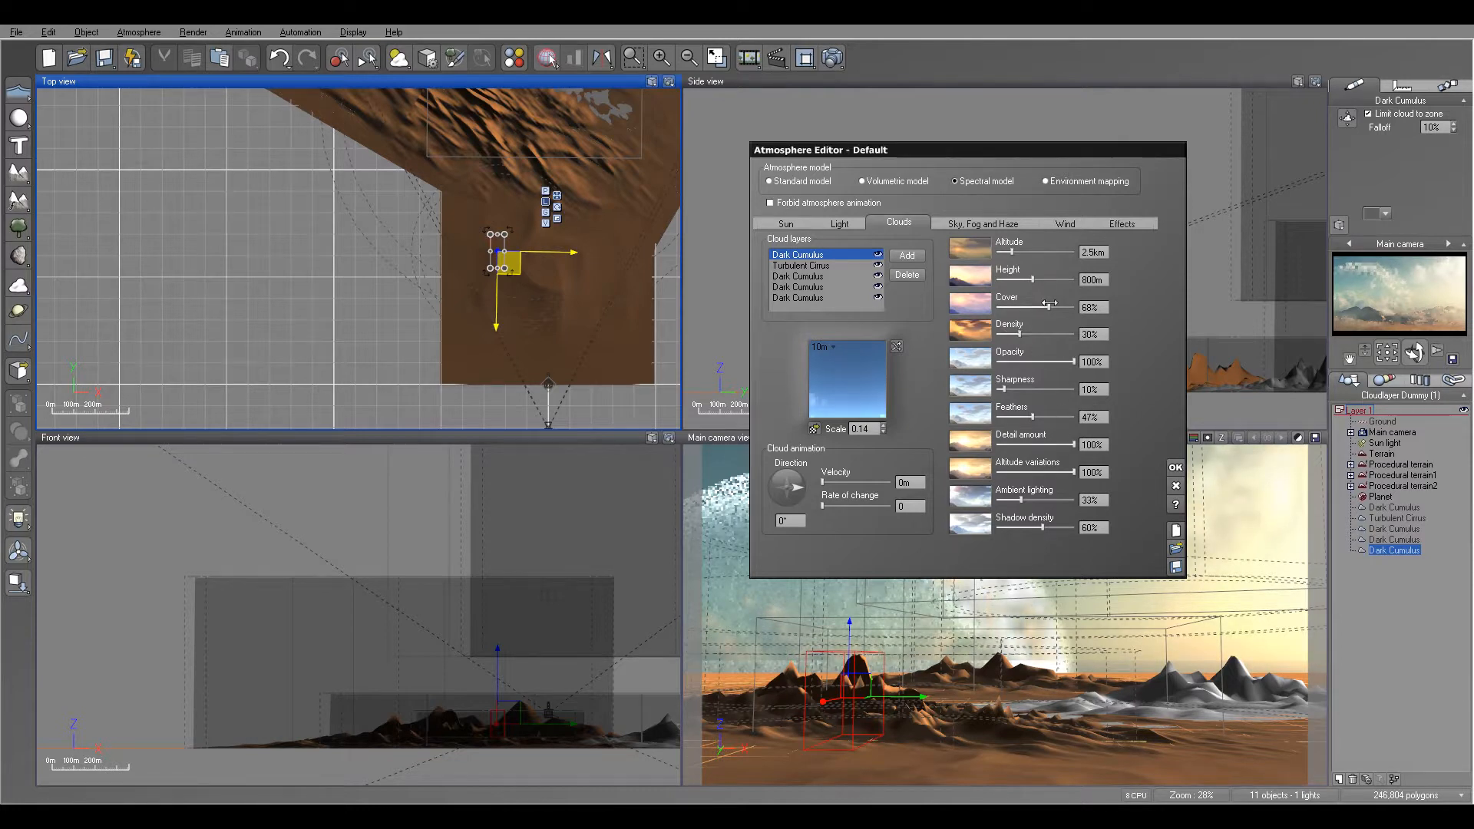
pyautogui.moveTo(1021, 334); pyautogui.dragTo(1036, 334)
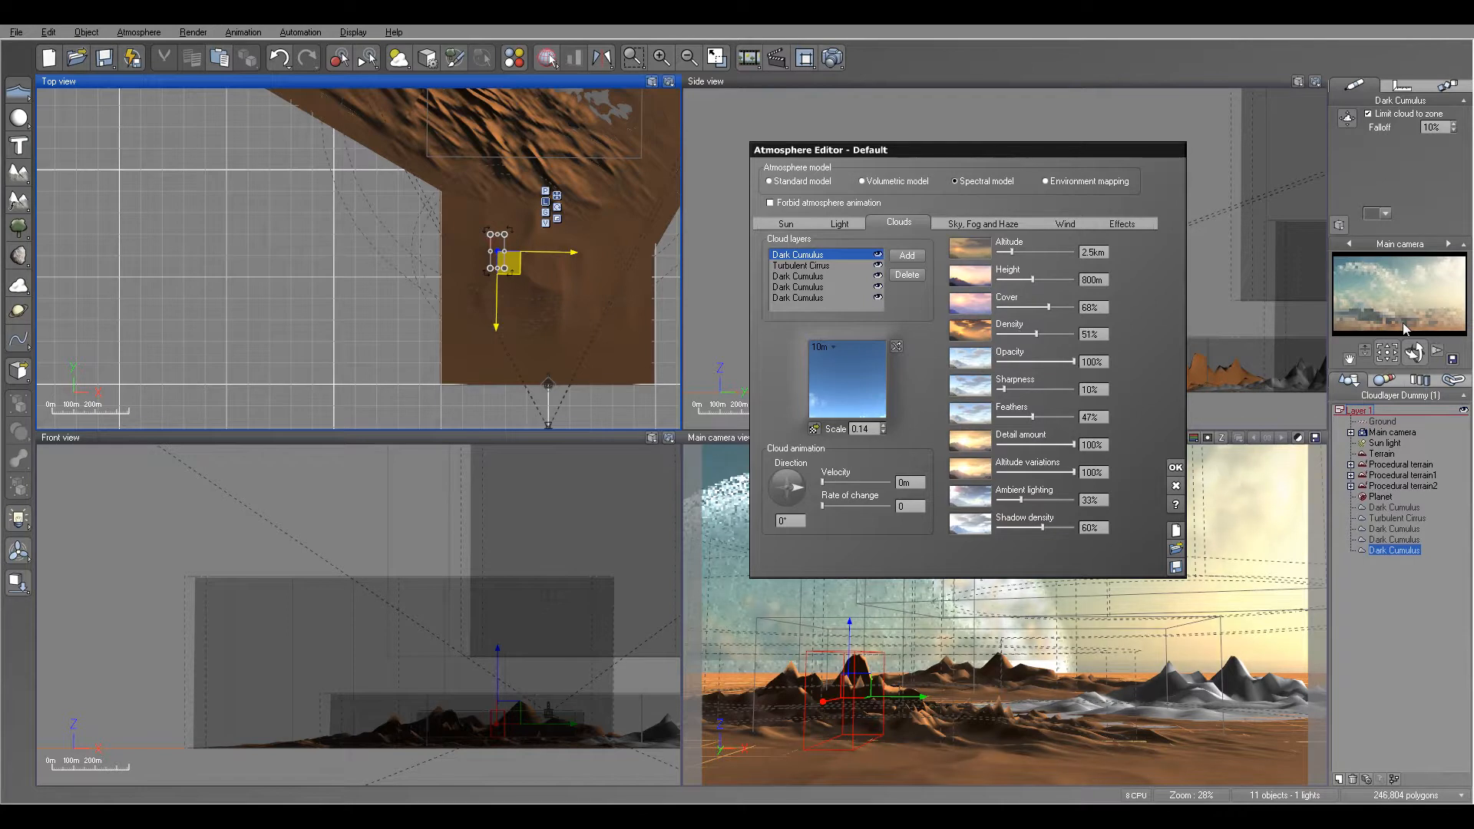
pyautogui.moveTo(510, 255); pyautogui.dragTo(518, 263)
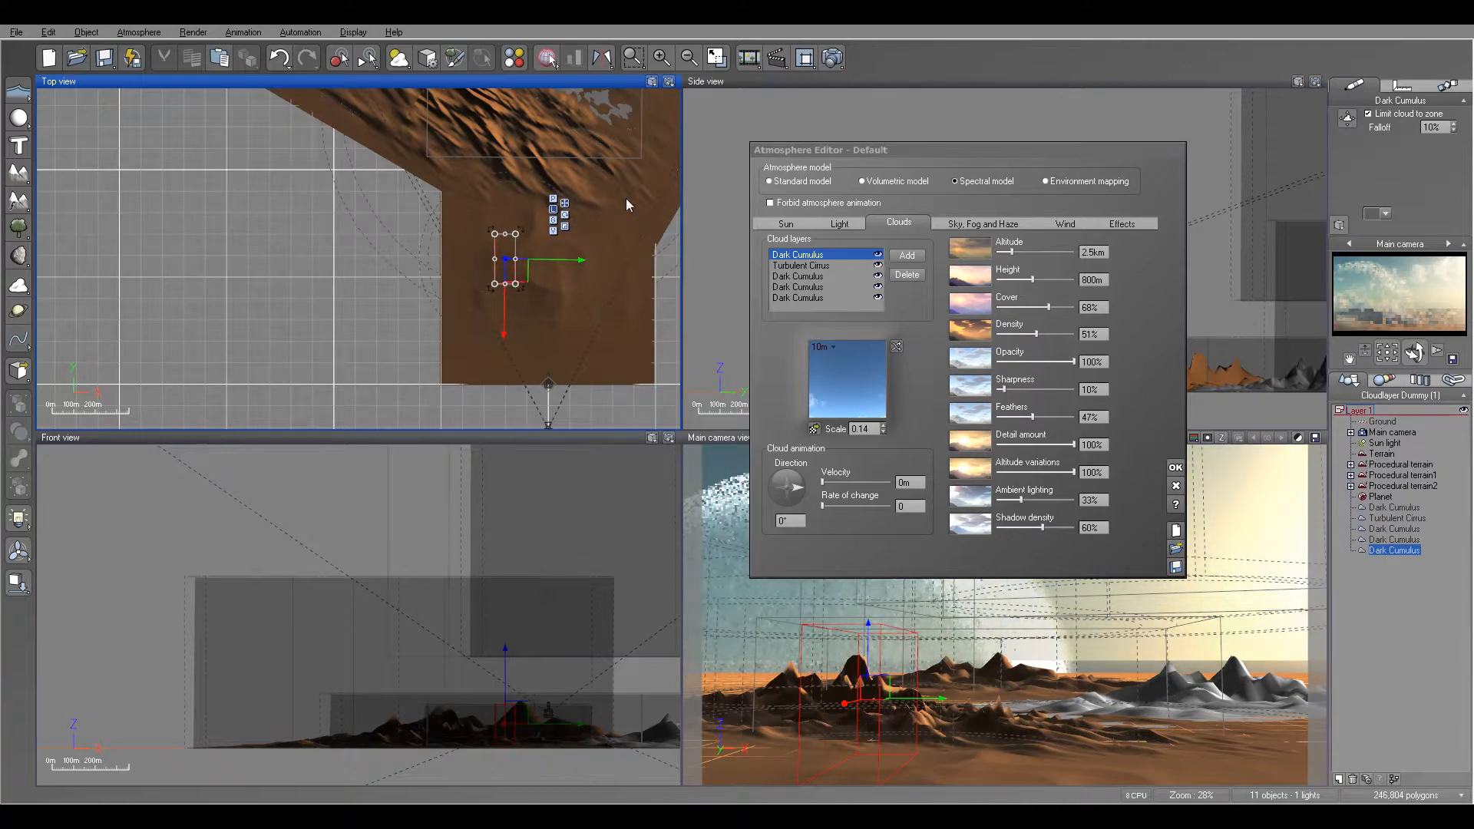
pyautogui.moveTo(527, 276); pyautogui.dragTo(535, 269)
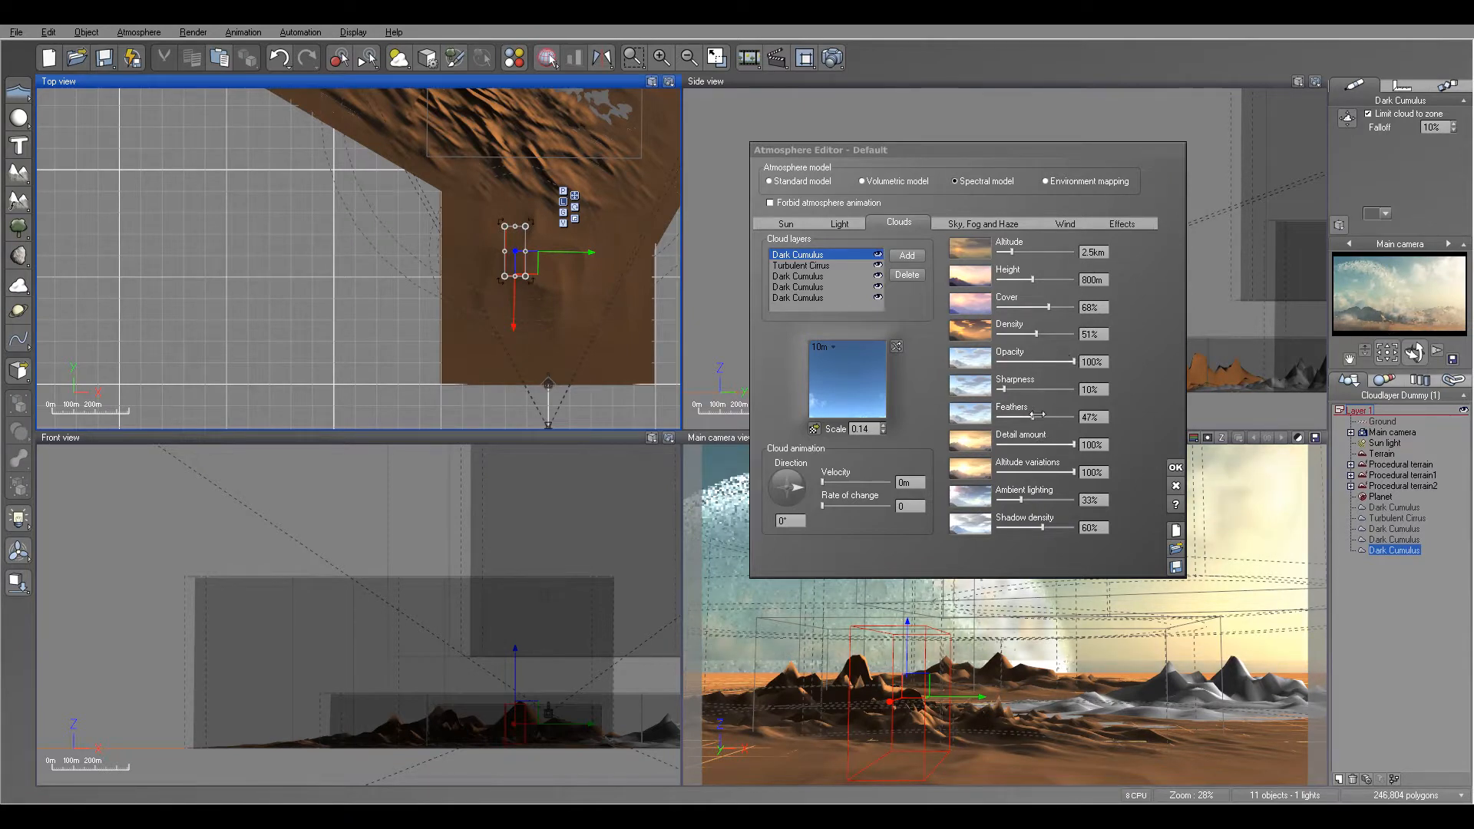
pyautogui.moveTo(1041, 418); pyautogui.dragTo(1027, 417)
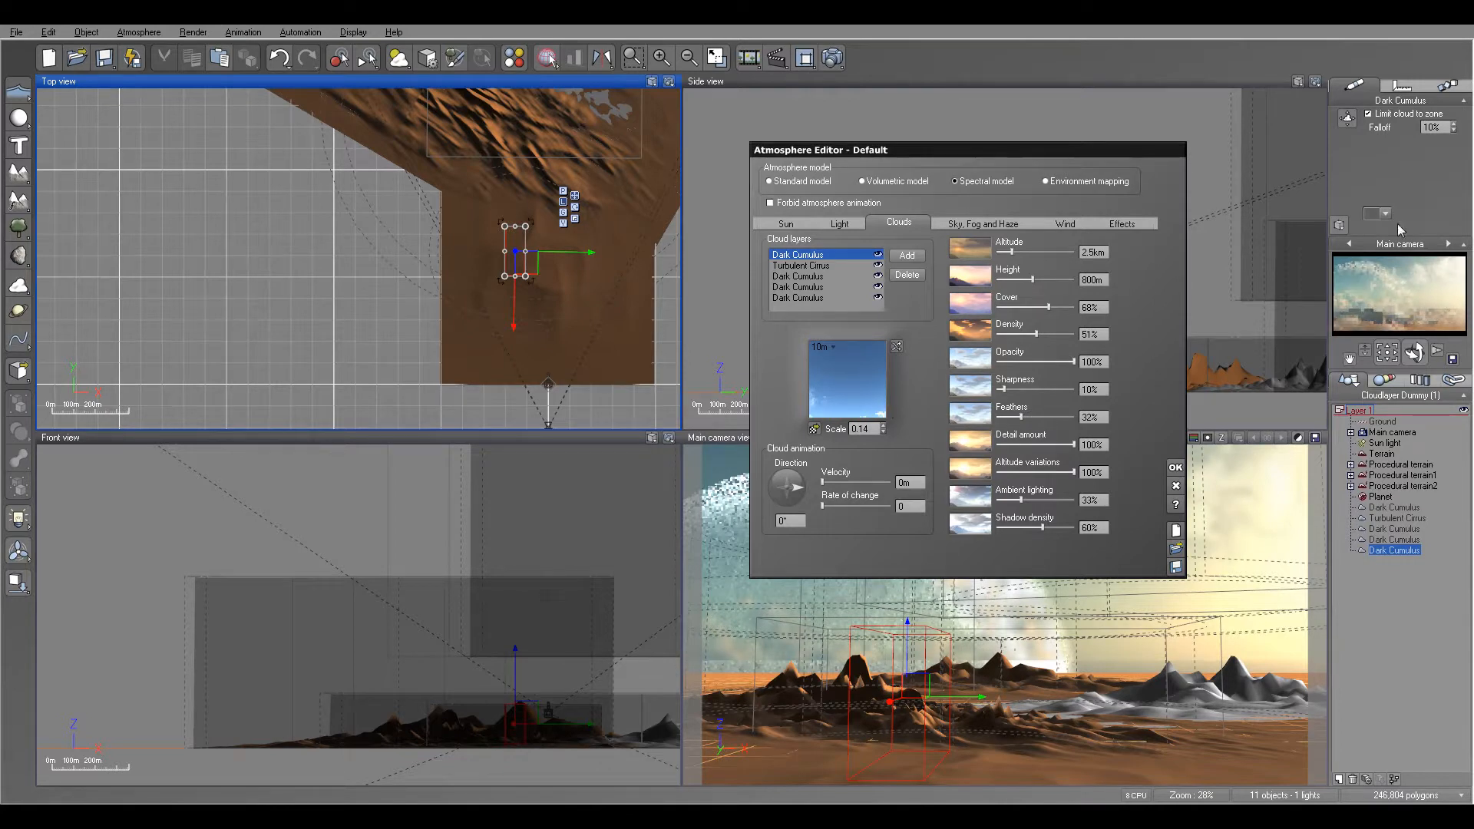
# Step: Render the main camera view to check the low clouds, then stop the render and close its window
pyautogui.click(832, 59)
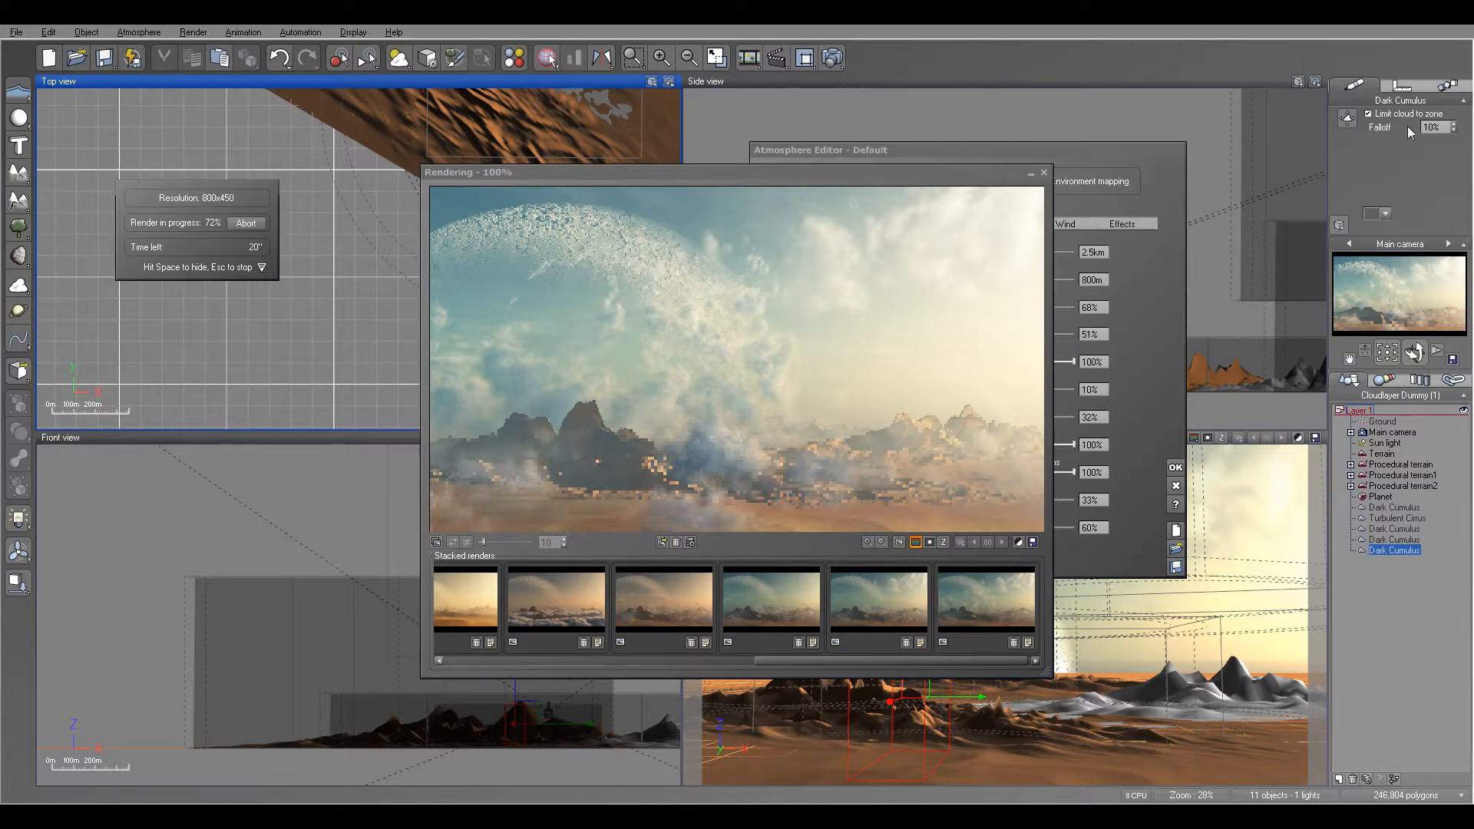
pyautogui.click(866, 327)
pyautogui.press('Escape')
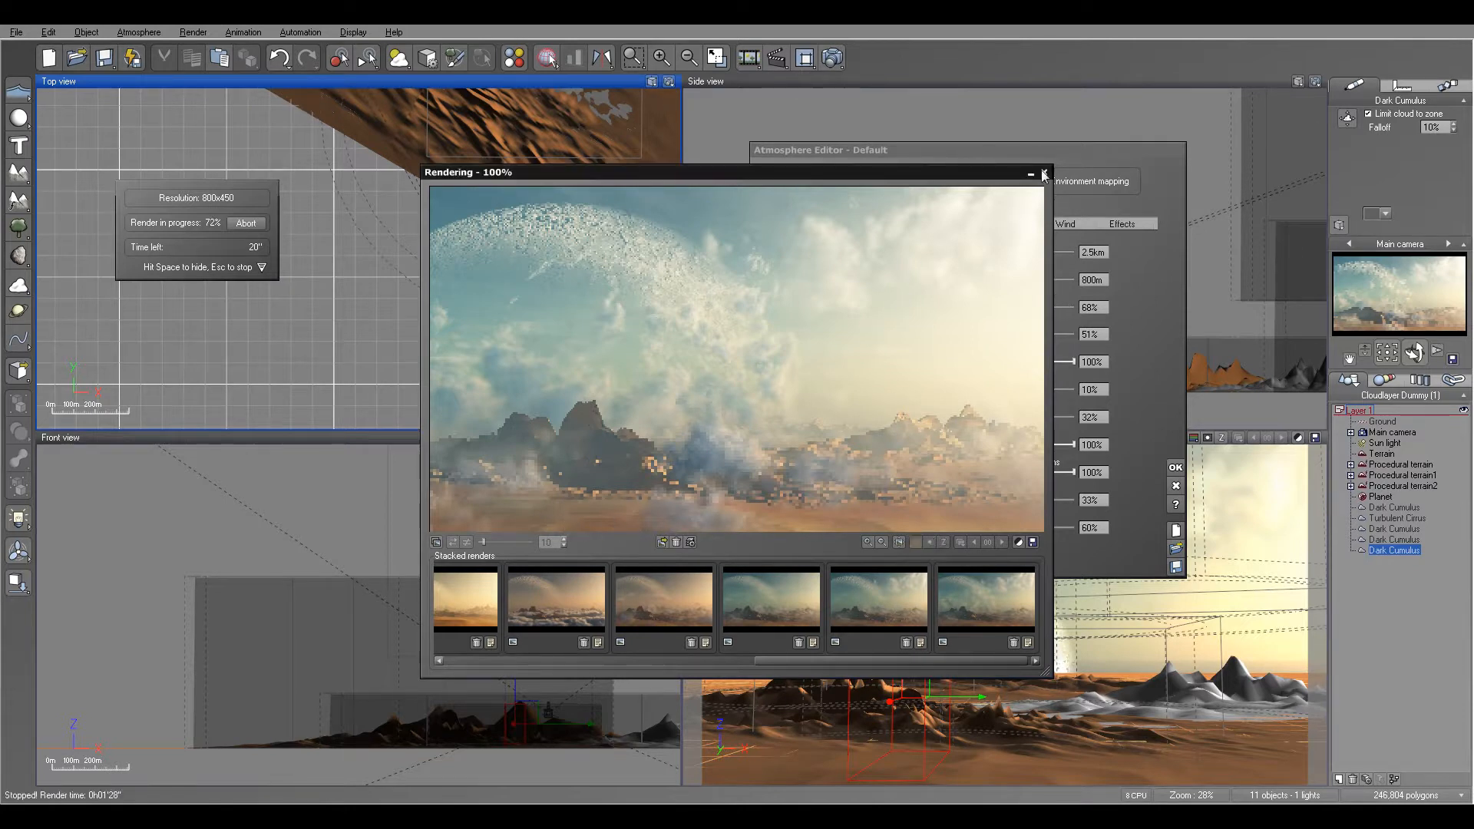
pyautogui.click(1044, 174)
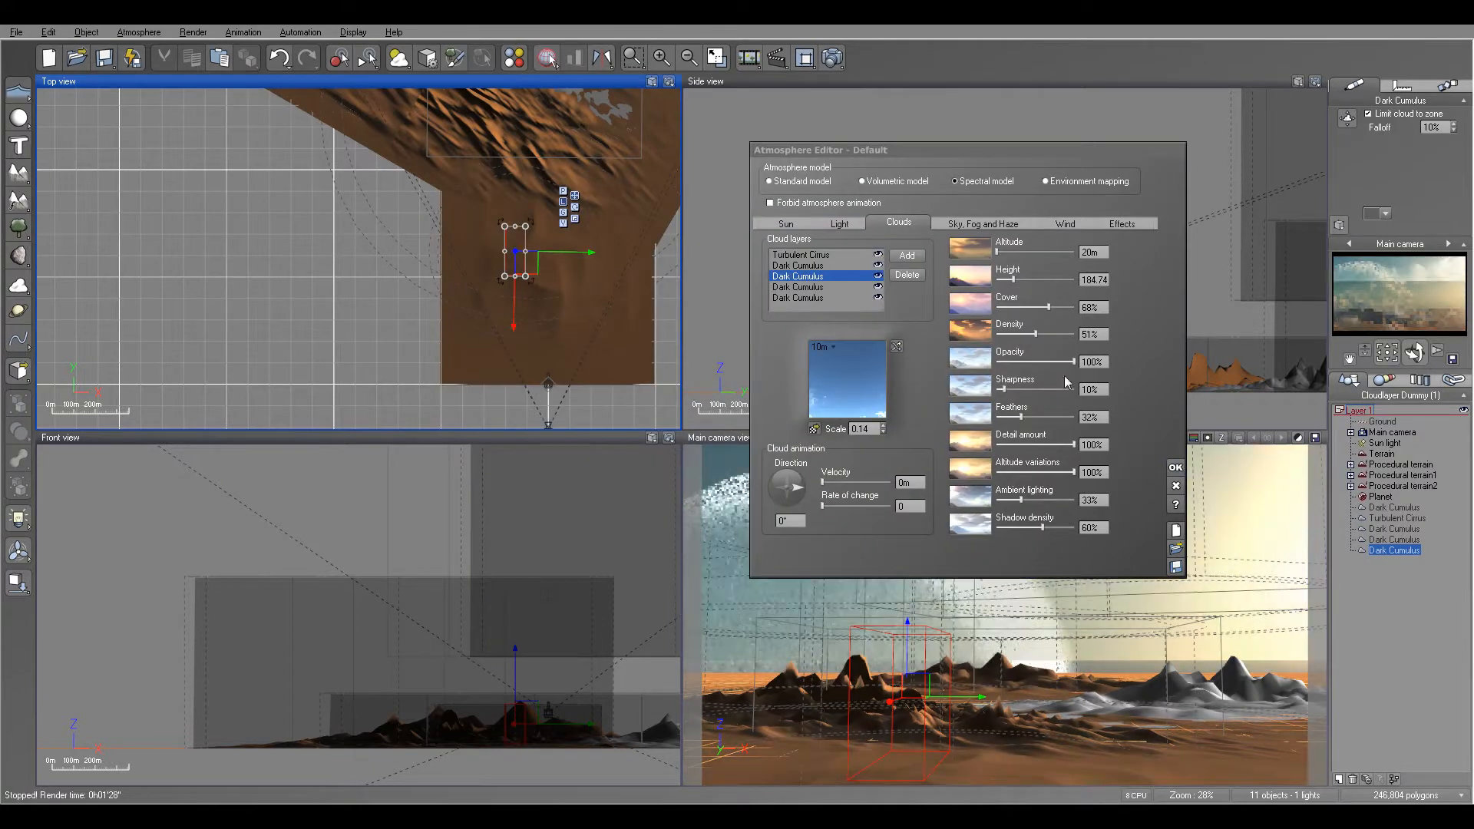
# Step: Set the 20 m altitude cloud layer's density to 42%, and the 256 m high layer's feathers to 41% and detail amount to 82%
pyautogui.moveTo(1058, 333); pyautogui.dragTo(1050, 332)
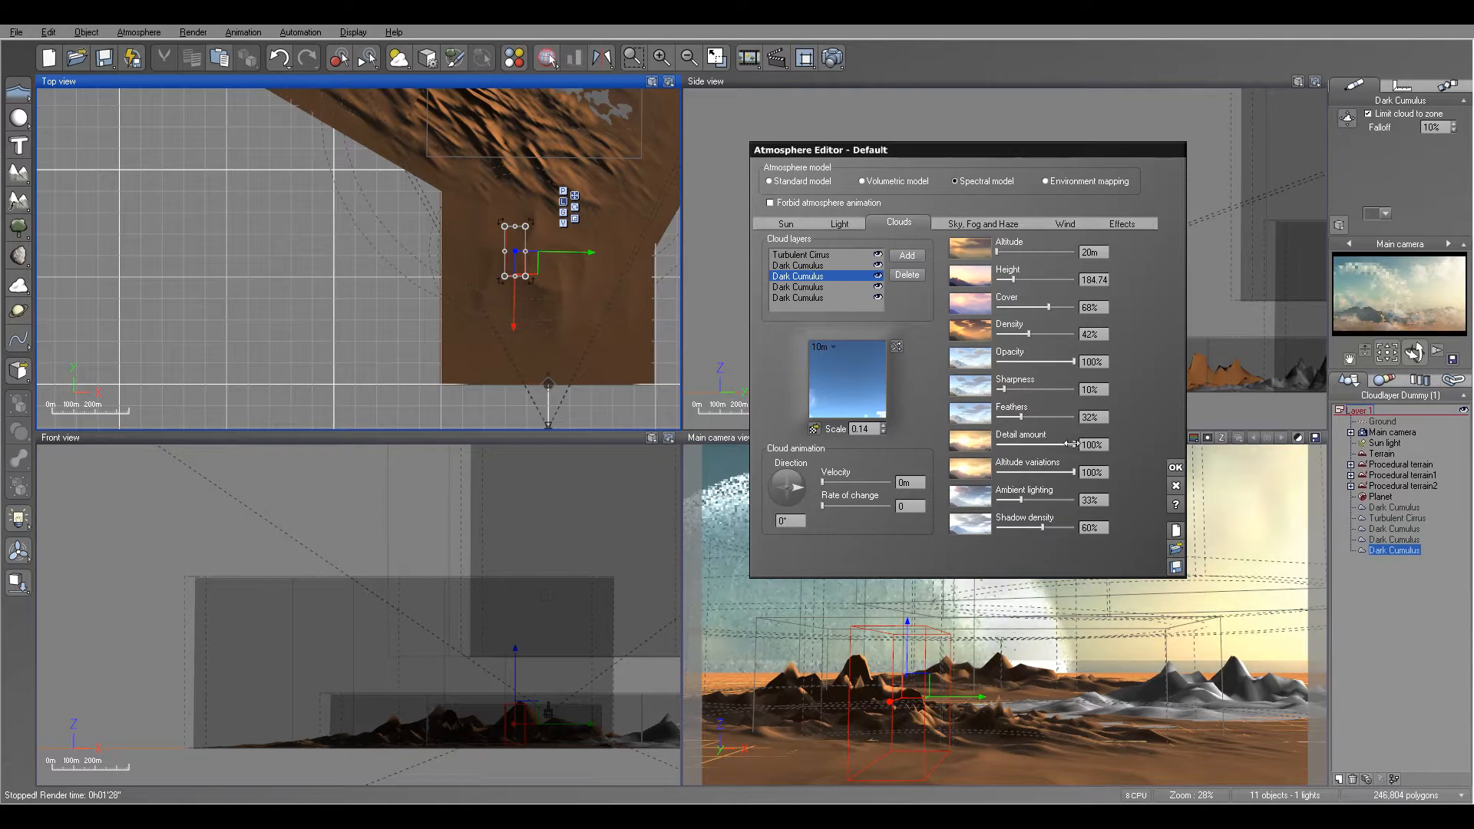
pyautogui.moveTo(1071, 443); pyautogui.dragTo(1032, 417)
pyautogui.click(796, 288)
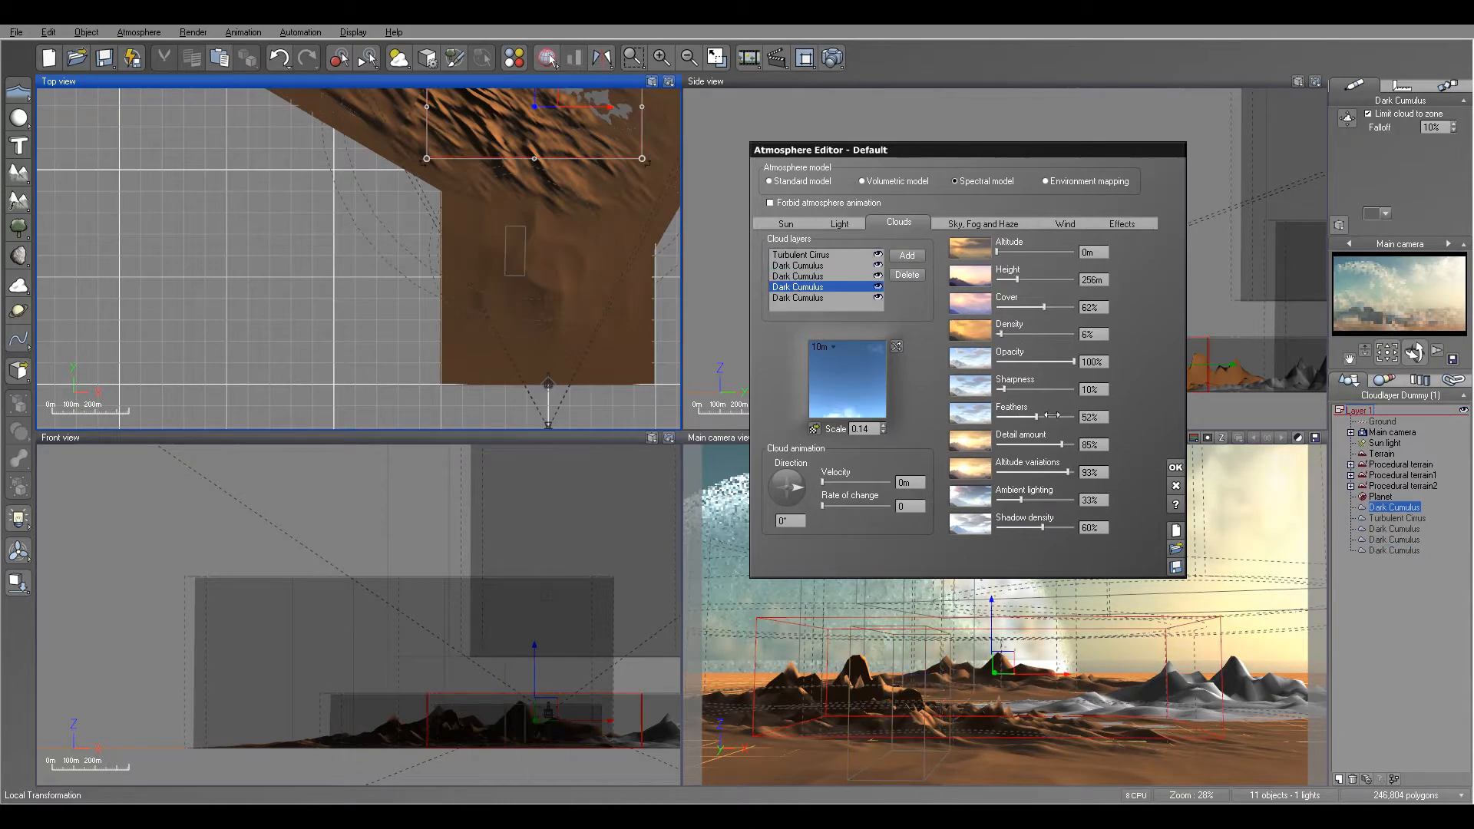
pyautogui.moveTo(1035, 416); pyautogui.dragTo(1066, 443)
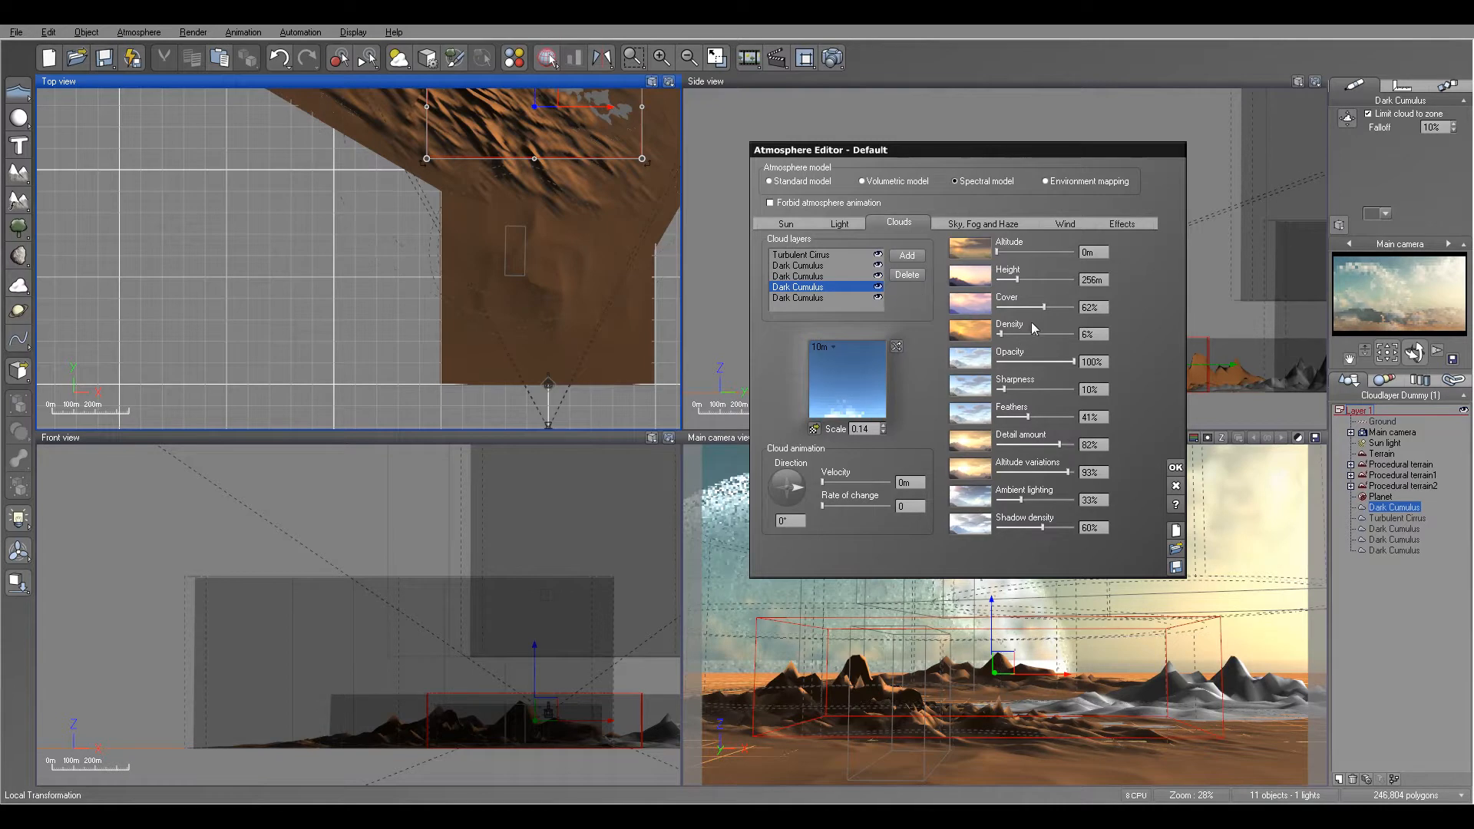
pyautogui.click(816, 298)
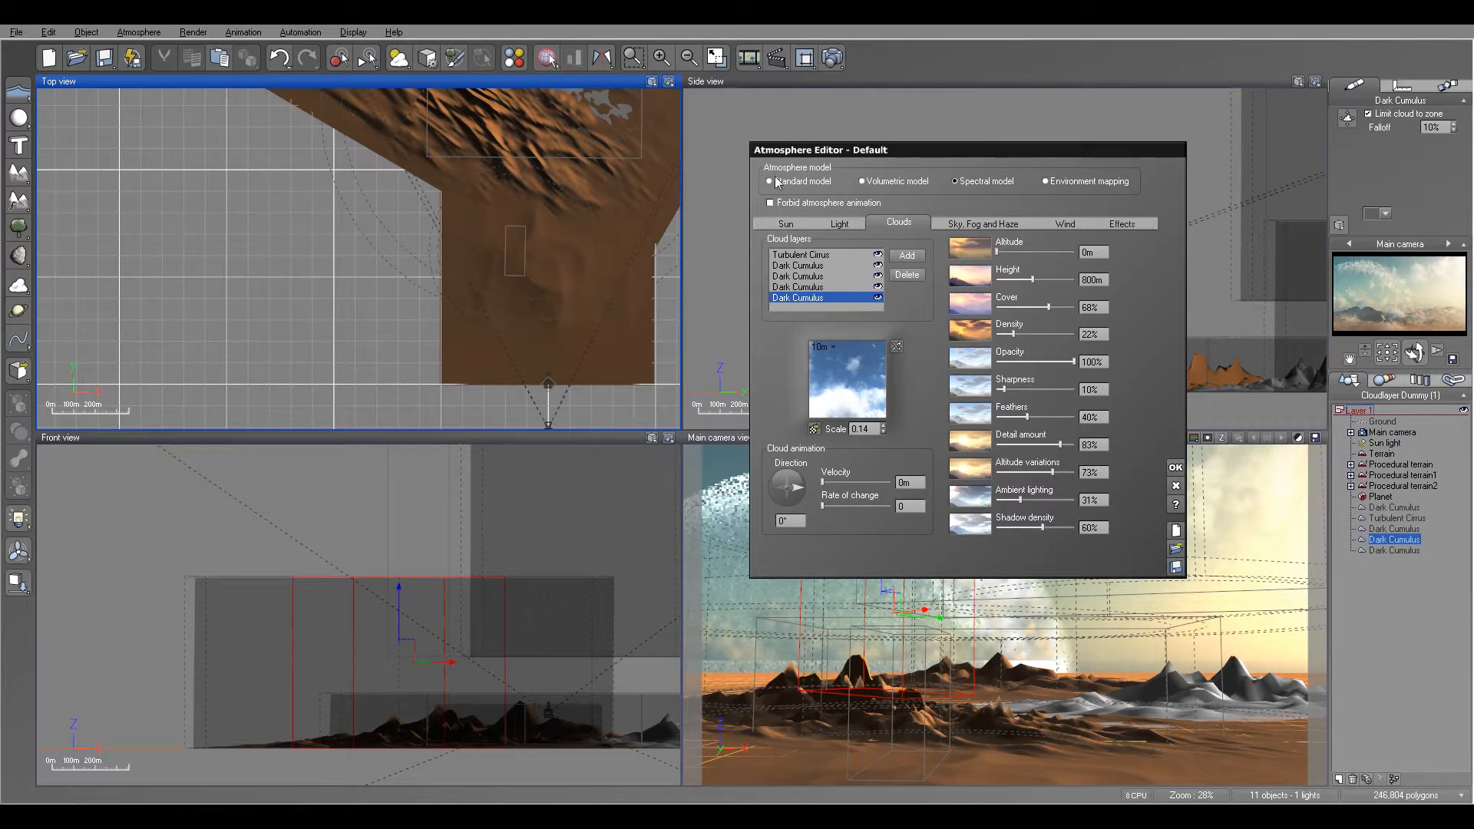
pyautogui.click(842, 224)
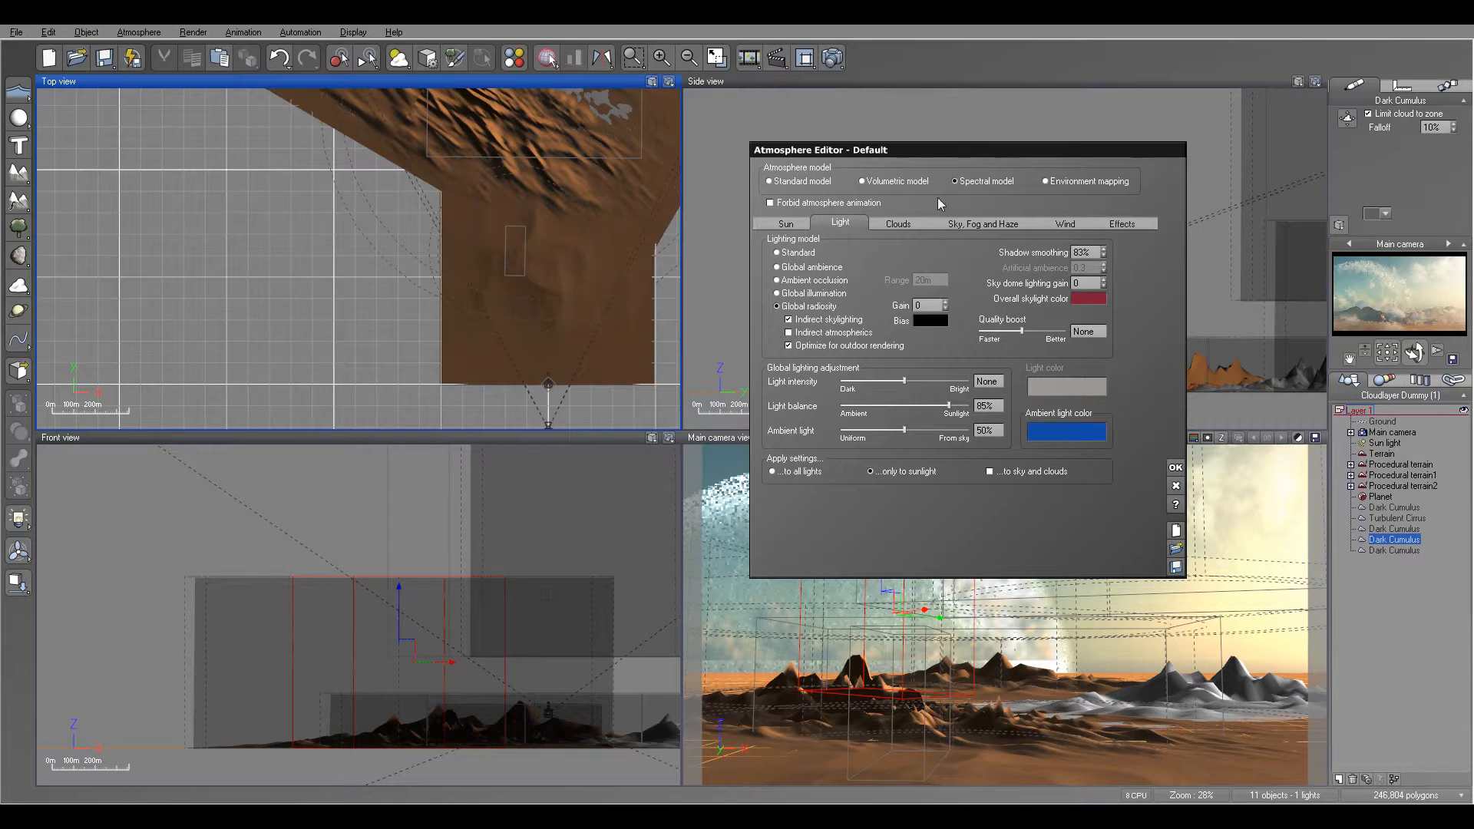
pyautogui.click(898, 223)
# Step: Change the atmosphere's fog color from gray to a dark, muted blue
pyautogui.click(973, 224)
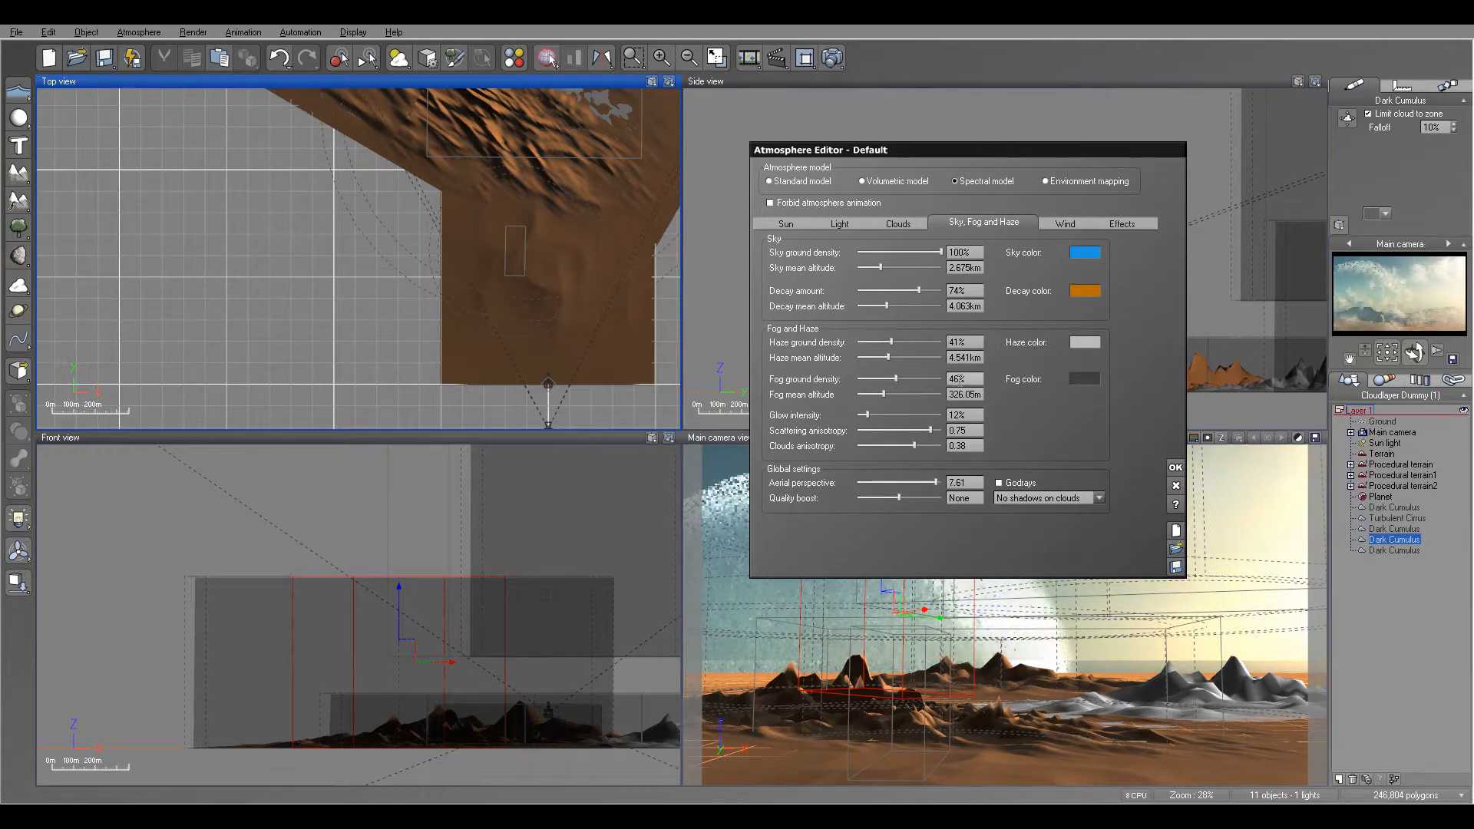
pyautogui.click(1086, 378)
pyautogui.click(1103, 384)
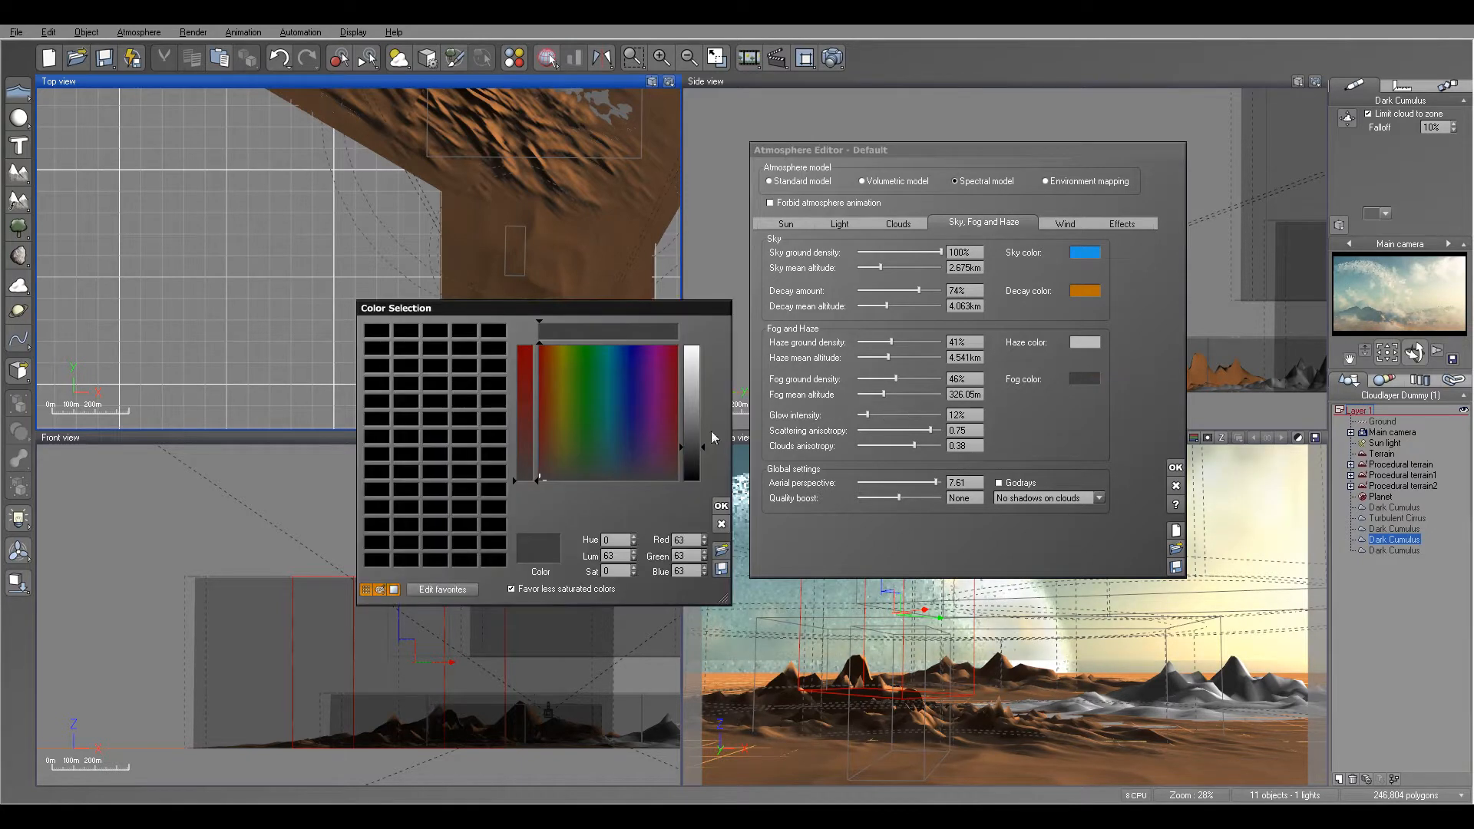
pyautogui.click(621, 464)
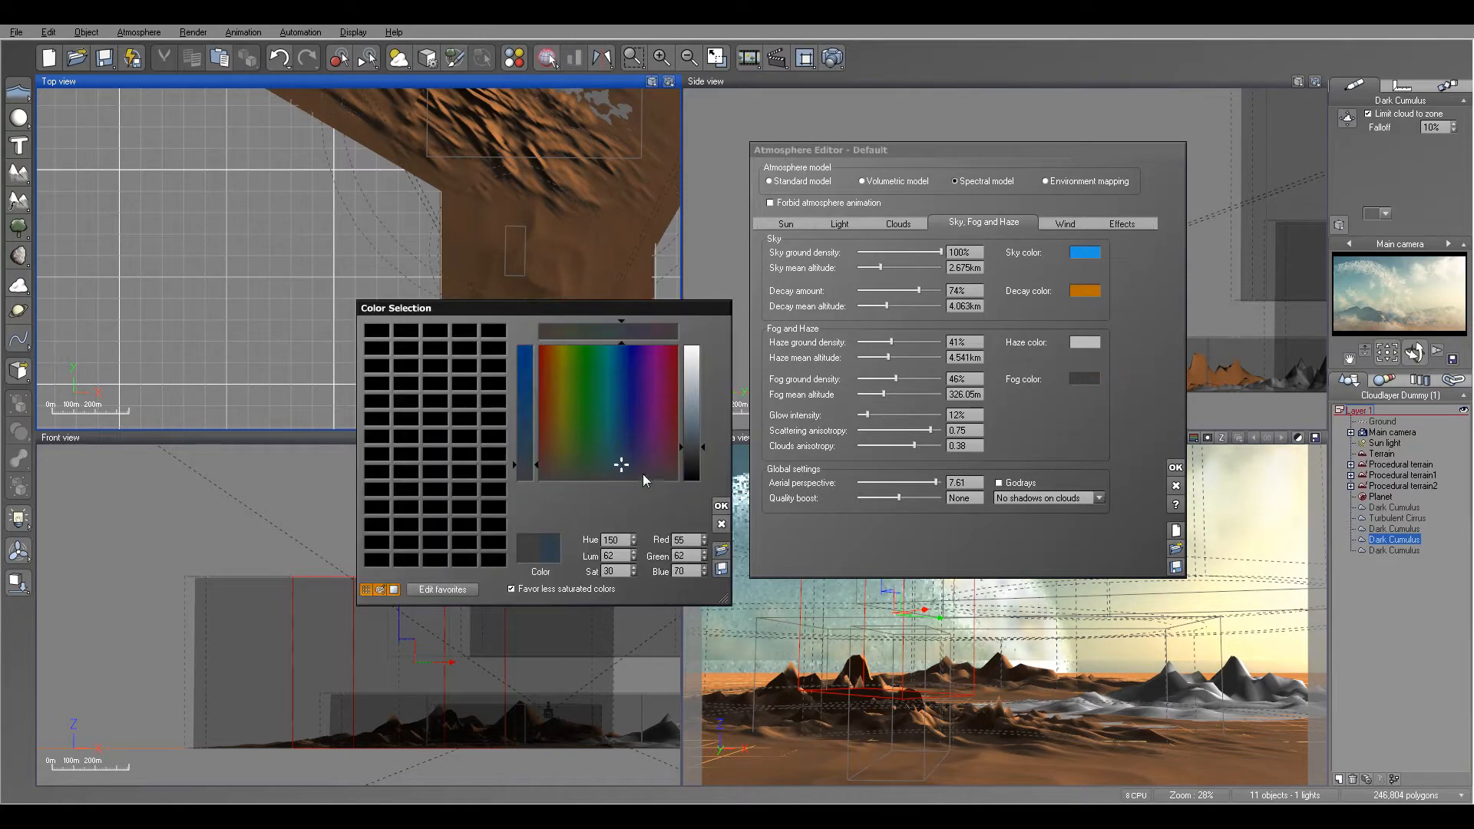
pyautogui.moveTo(621, 466); pyautogui.dragTo(616, 466)
pyautogui.click(721, 506)
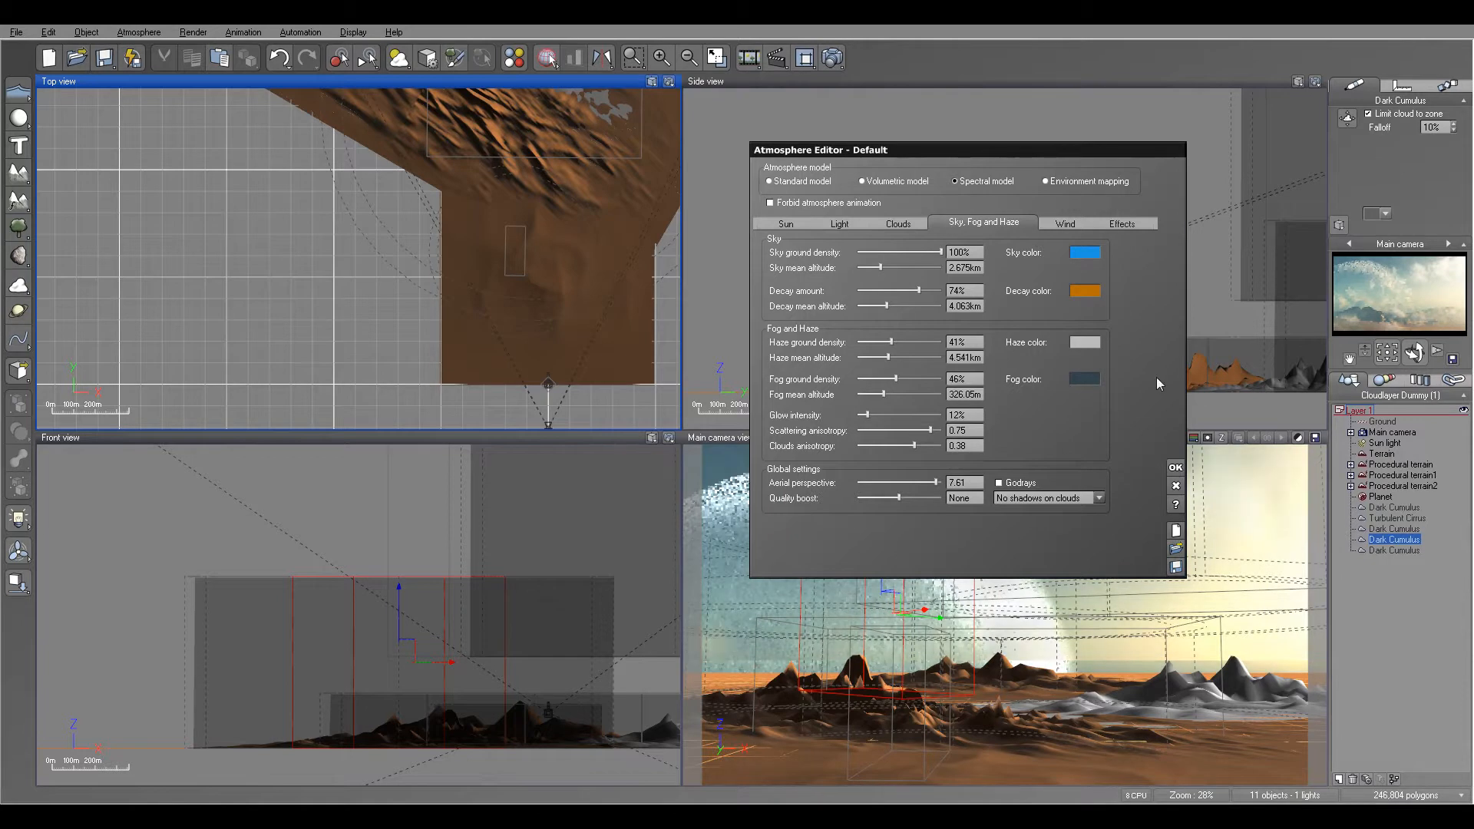
# Step: Darken the atmosphere's sky color to a deeper blue
pyautogui.rightClick(1076, 250)
pyautogui.click(1094, 257)
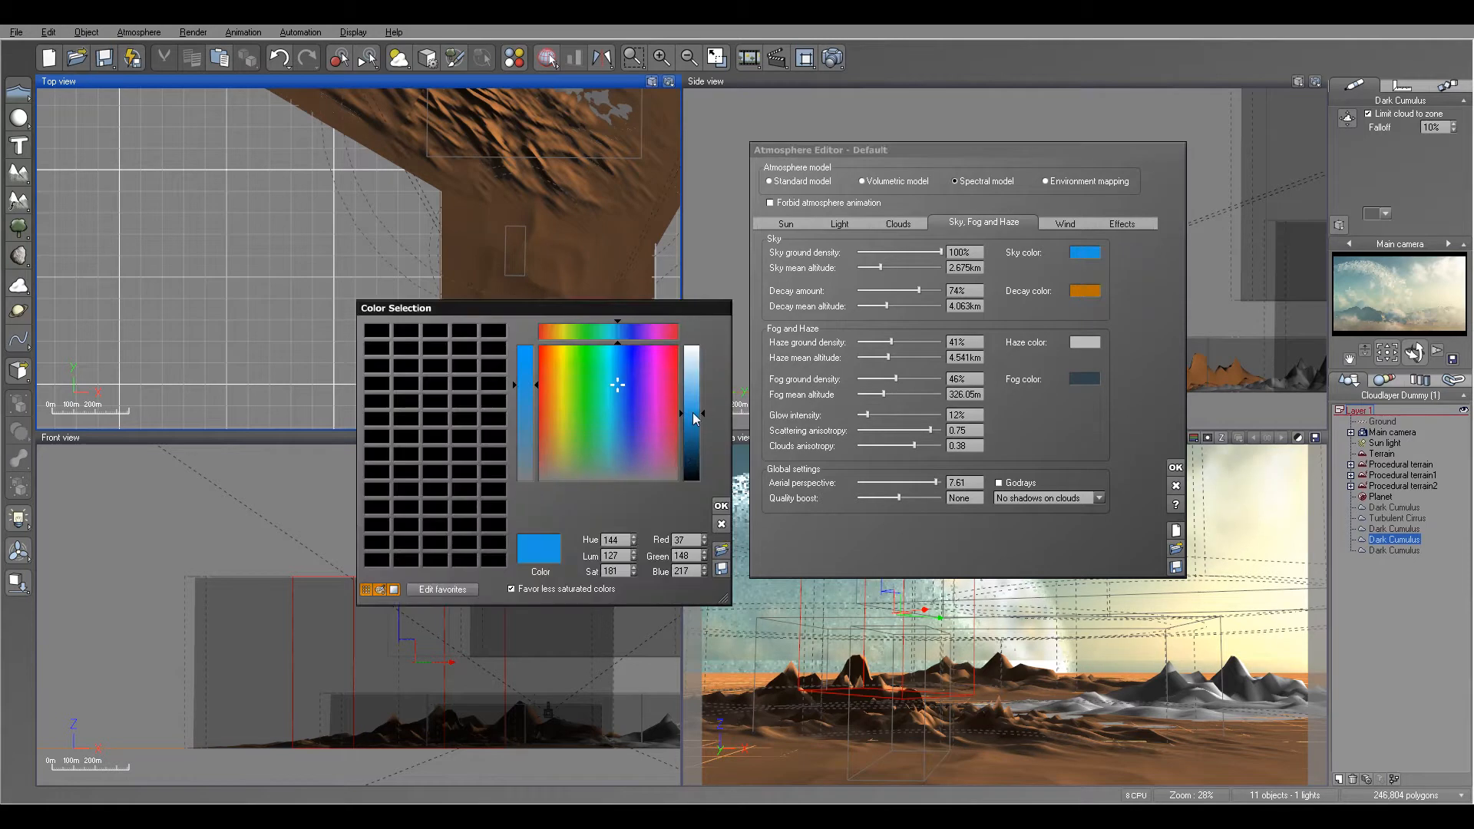
pyautogui.moveTo(693, 414); pyautogui.dragTo(694, 427)
pyautogui.click(722, 508)
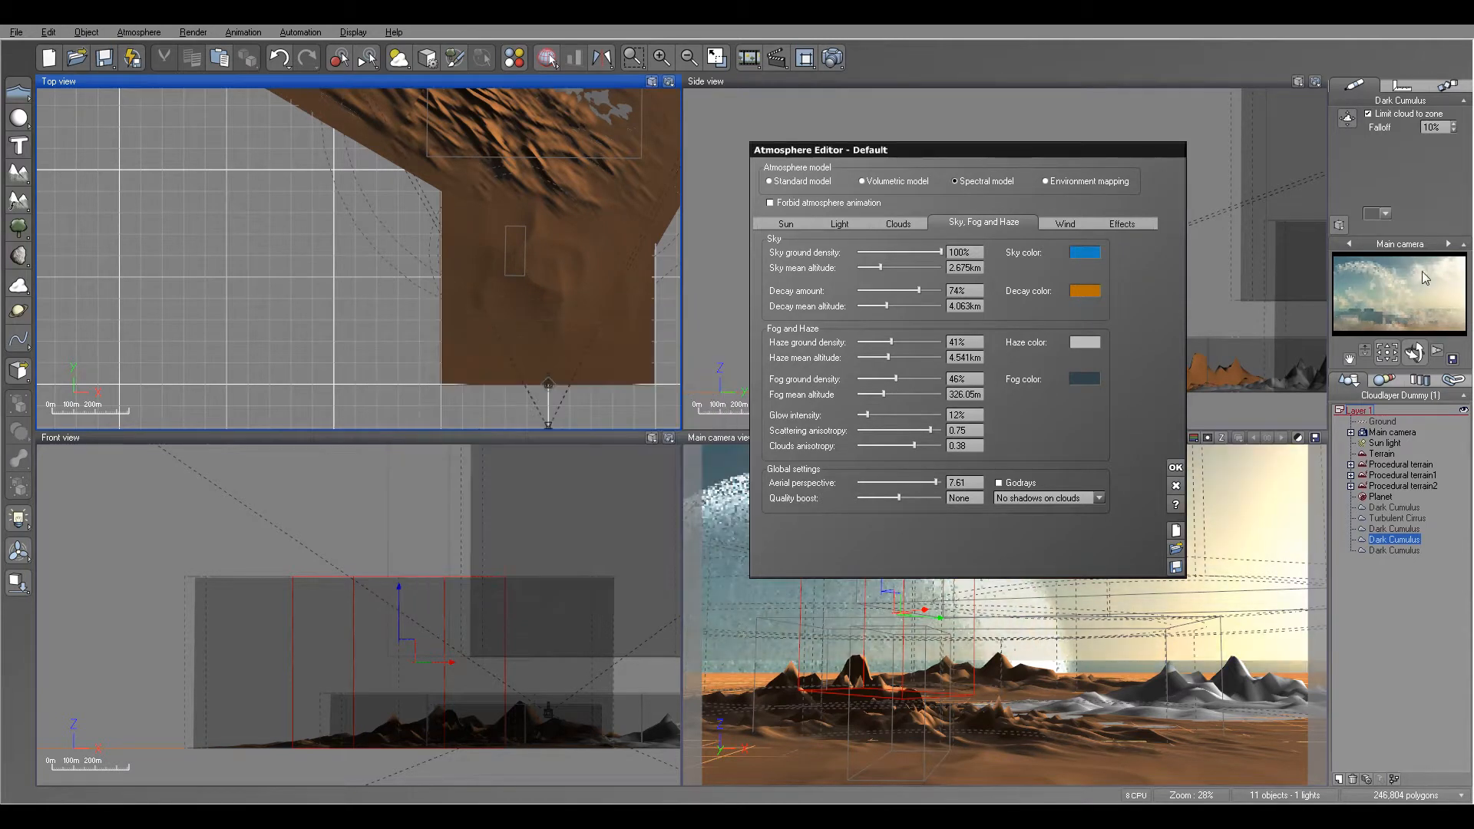
# Step: Set the decay amount to 80% and the decay mean altitude to 3.652 km, apply the atmosphere, and save the scene
pyautogui.moveTo(920, 290); pyautogui.dragTo(931, 290)
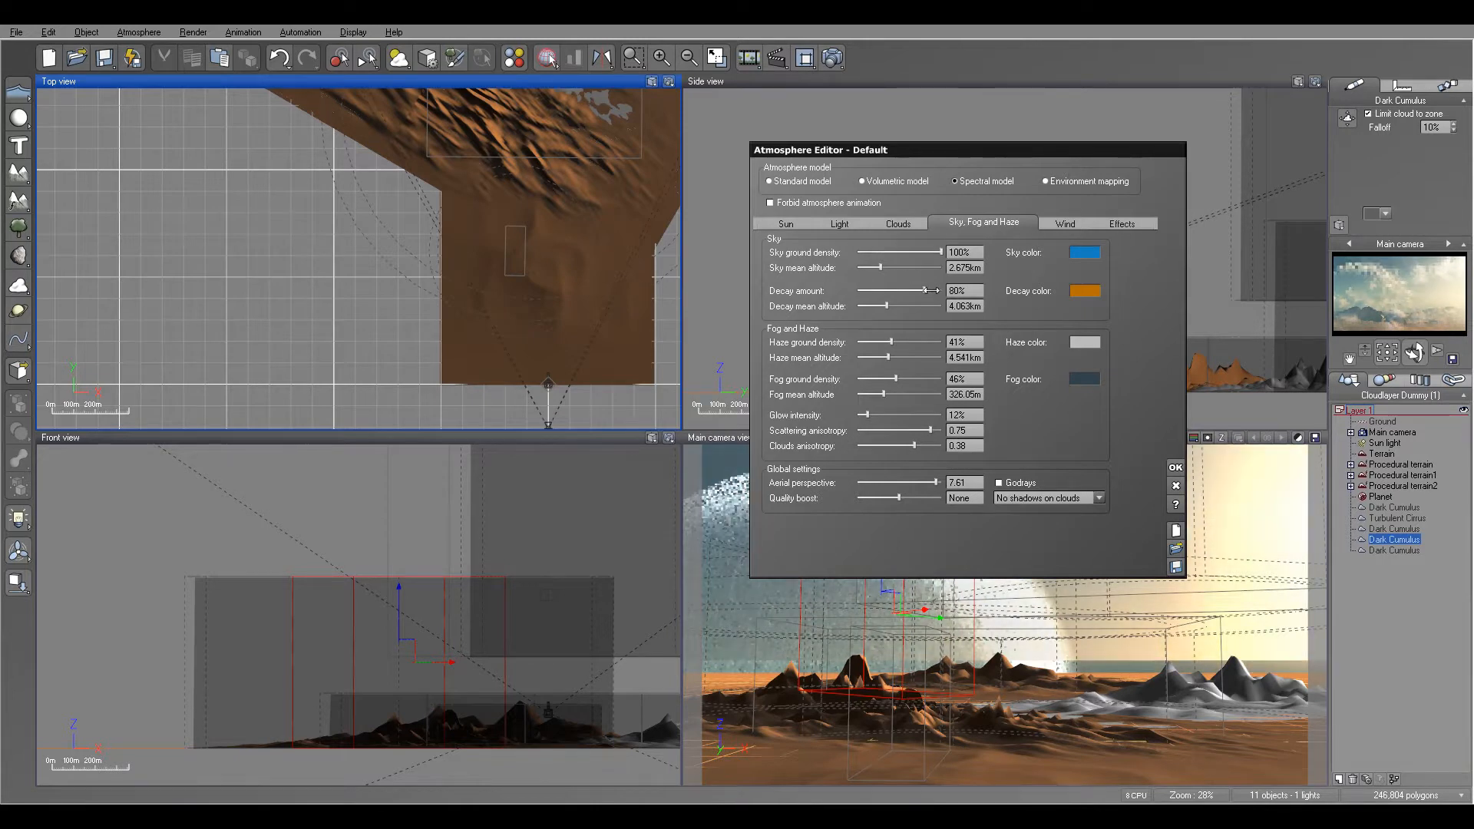
pyautogui.moveTo(915, 304); pyautogui.dragTo(912, 305)
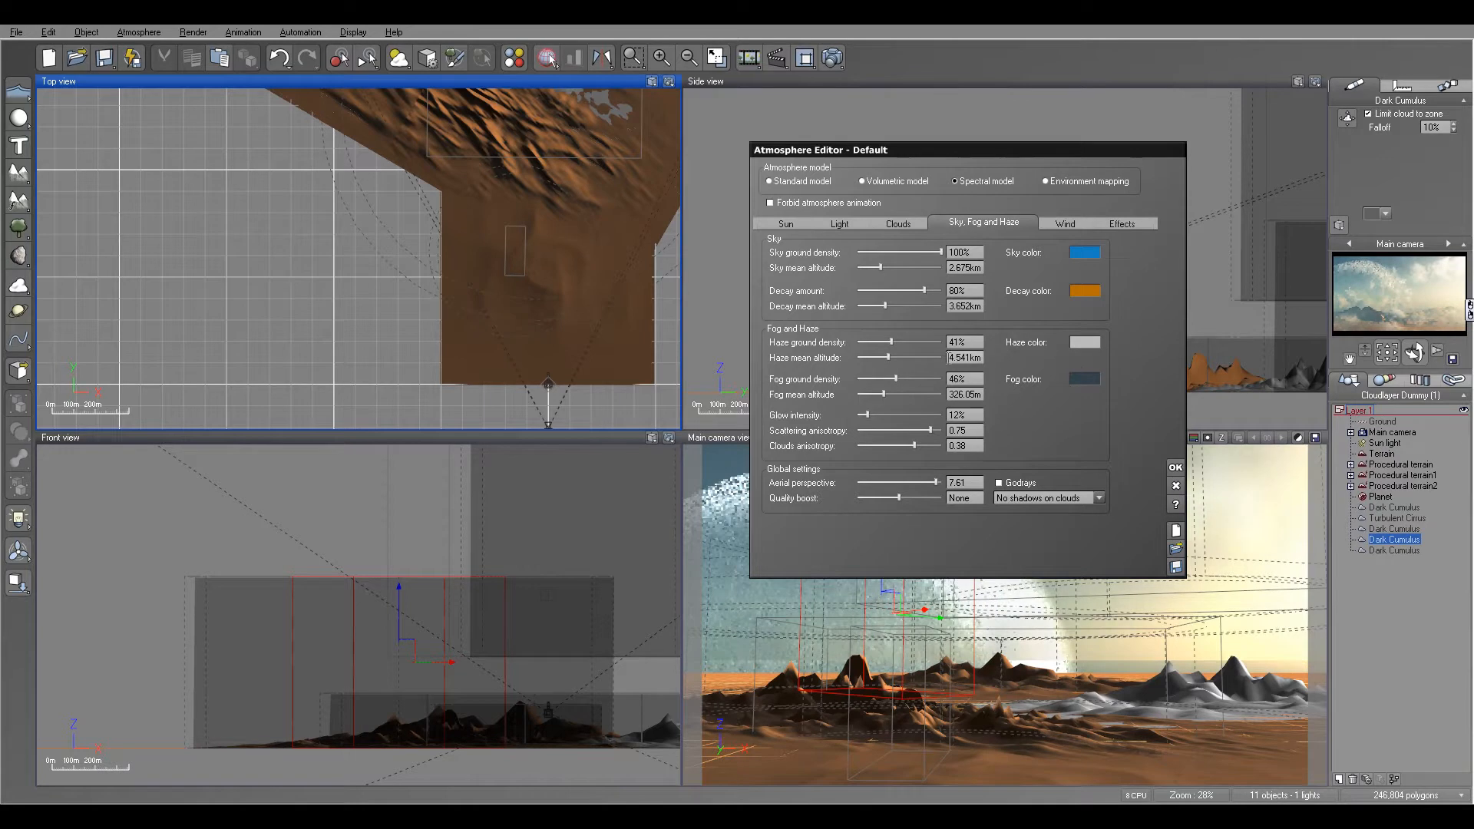
pyautogui.click(1174, 468)
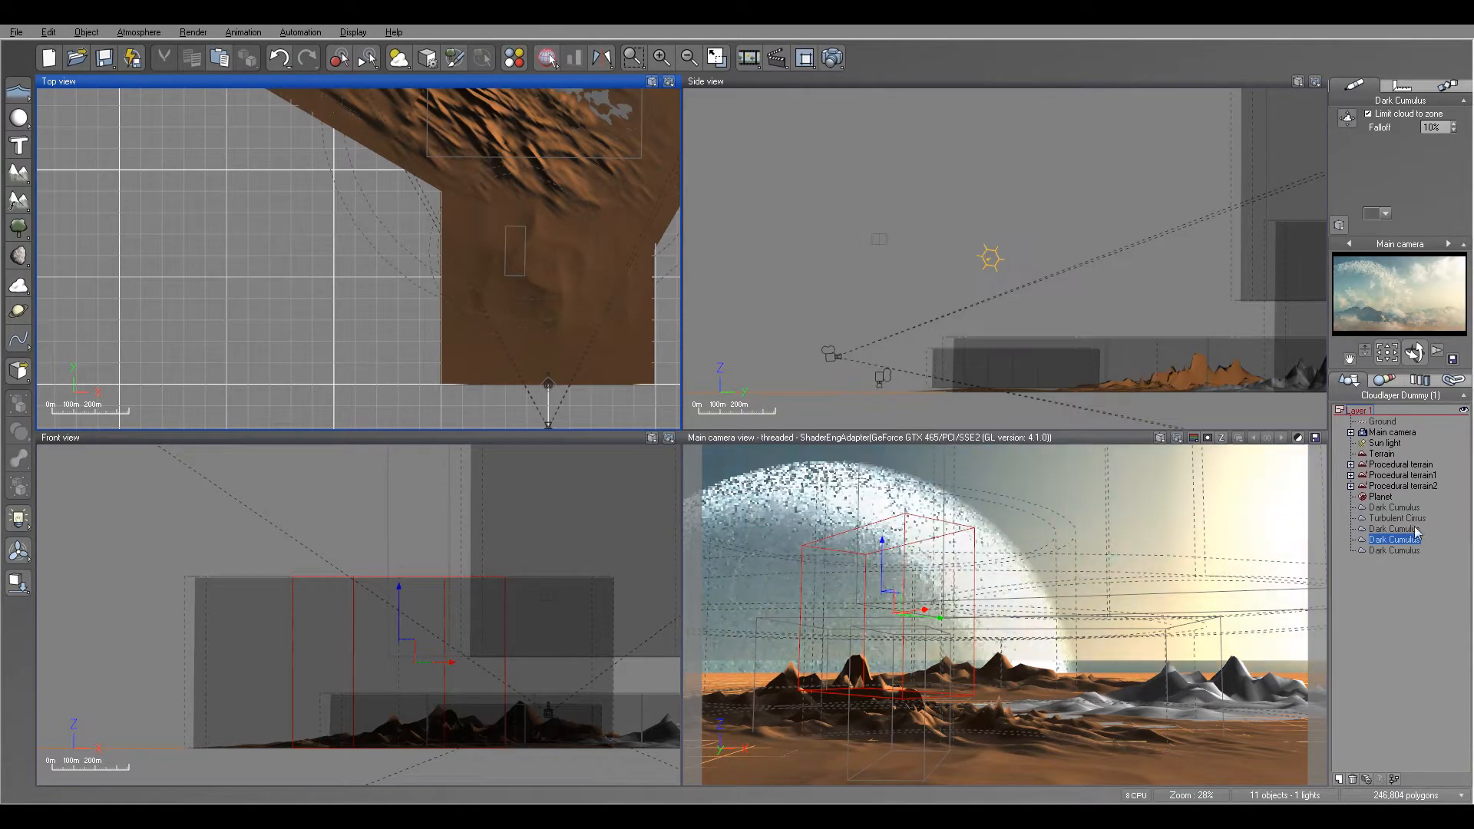
pyautogui.click(99, 58)
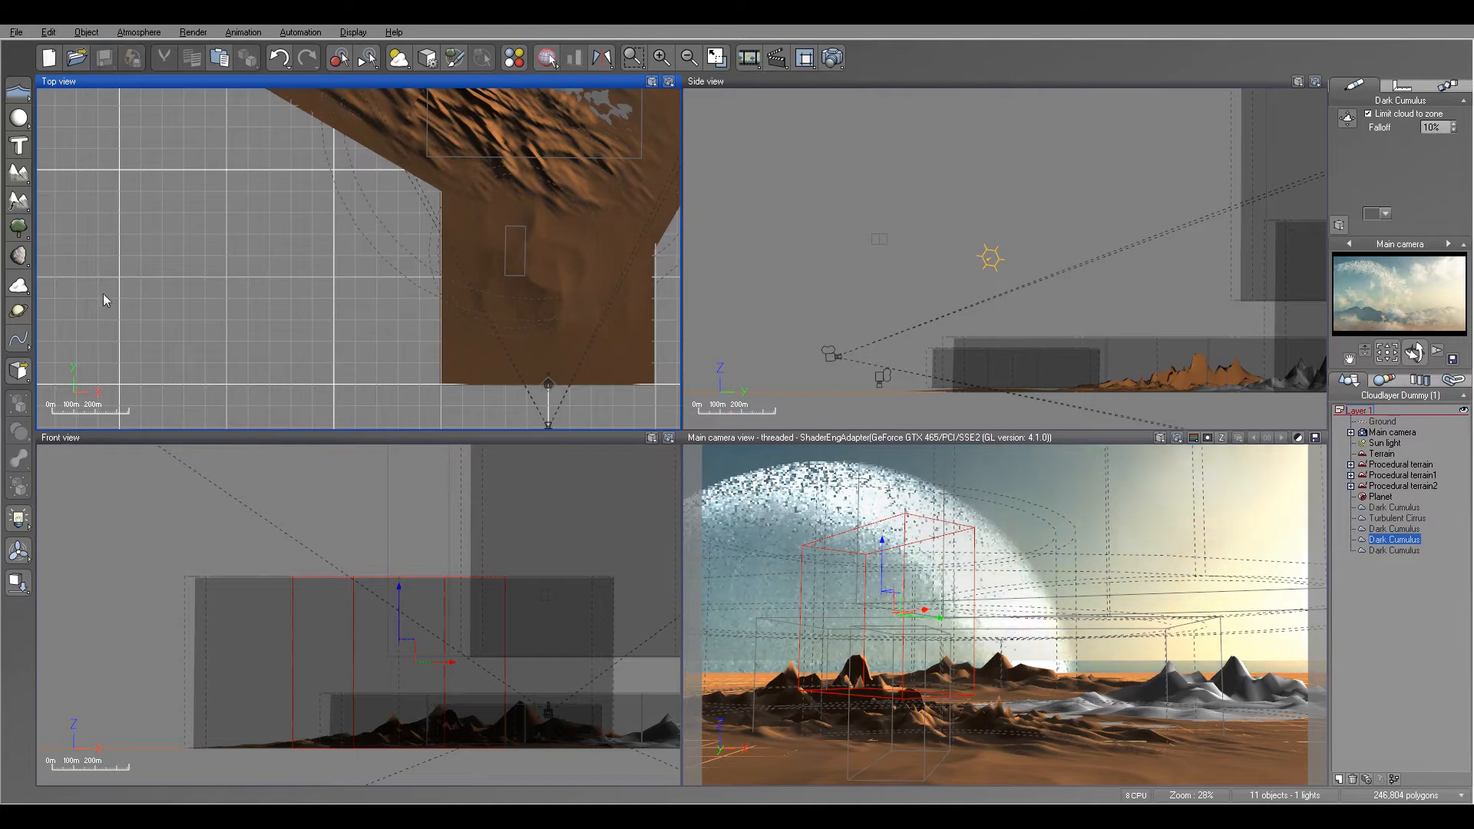
# Step: Duplicate the nearest brown procedural mountain terrain and move the copy toward the camera, over the foreground terrain
pyautogui.moveTo(570, 293)
pyautogui.mouseDown(button='right')
pyautogui.moveTo(554, 258)
pyautogui.moveTo(558, 309)
pyautogui.mouseUp(button='right')
pyautogui.scroll(-3, 556, 302)
pyautogui.click(442, 129)
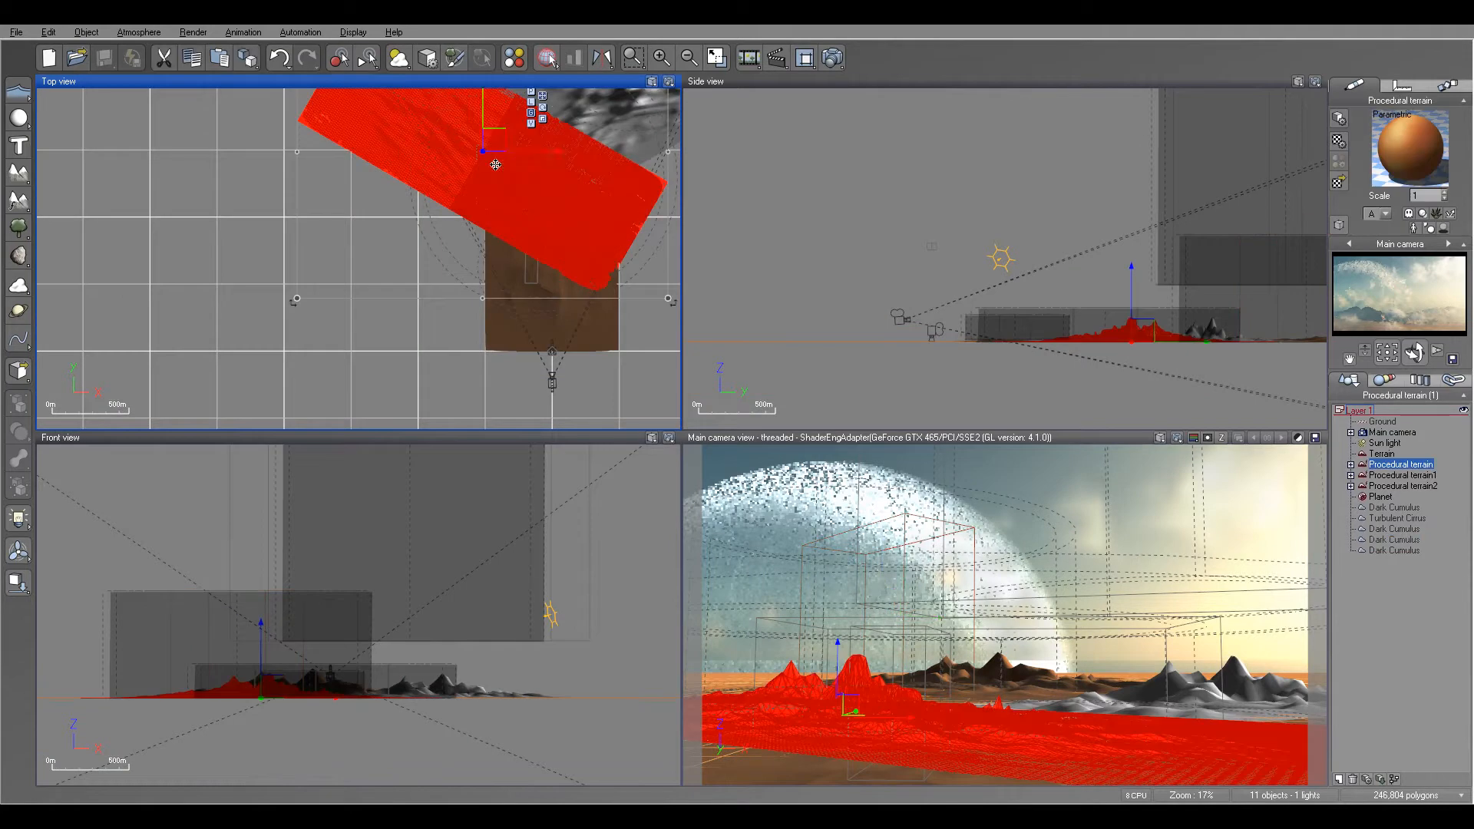
pyautogui.hotkey('ctrl', 'd')
pyautogui.moveTo(495, 143); pyautogui.dragTo(491, 255)
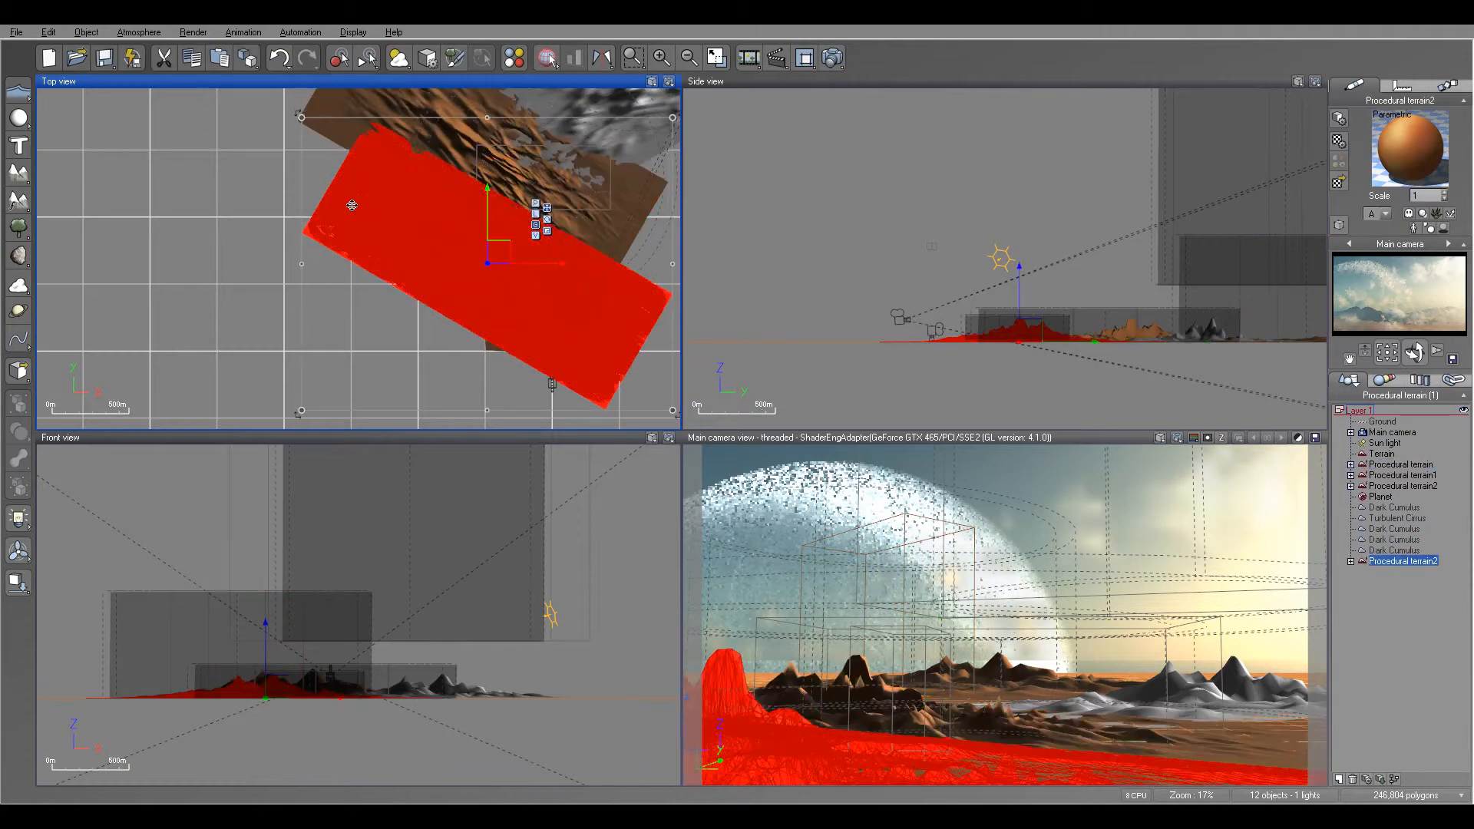
# Step: Rotate and shrink the duplicated brown terrain and place it in the foreground close to the camera
pyautogui.moveTo(301, 411); pyautogui.dragTo(412, 443)
pyautogui.moveTo(664, 194); pyautogui.dragTo(328, 253)
pyautogui.scroll(5, 374, 275)
pyautogui.scroll(-5, 425, 277)
pyautogui.hotkey('ctrl', 'z')
pyautogui.moveTo(418, 287); pyautogui.dragTo(579, 251)
# Step: Sink the shrunken terrain copy slightly into the ground and shift it toward the middle of the foreground
pyautogui.scroll(5, 967, 300)
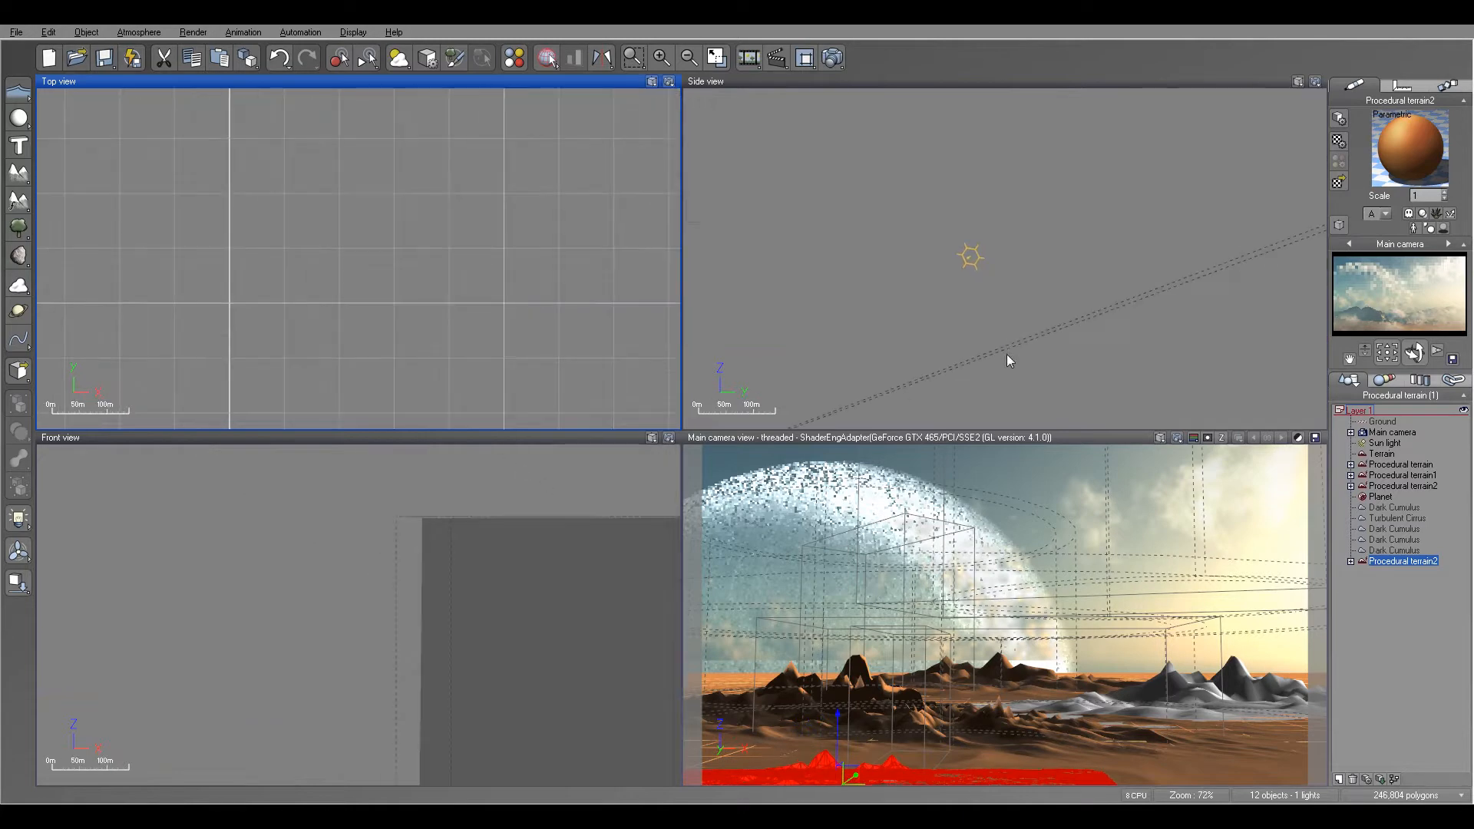
pyautogui.moveTo(971, 308); pyautogui.dragTo(970, 305)
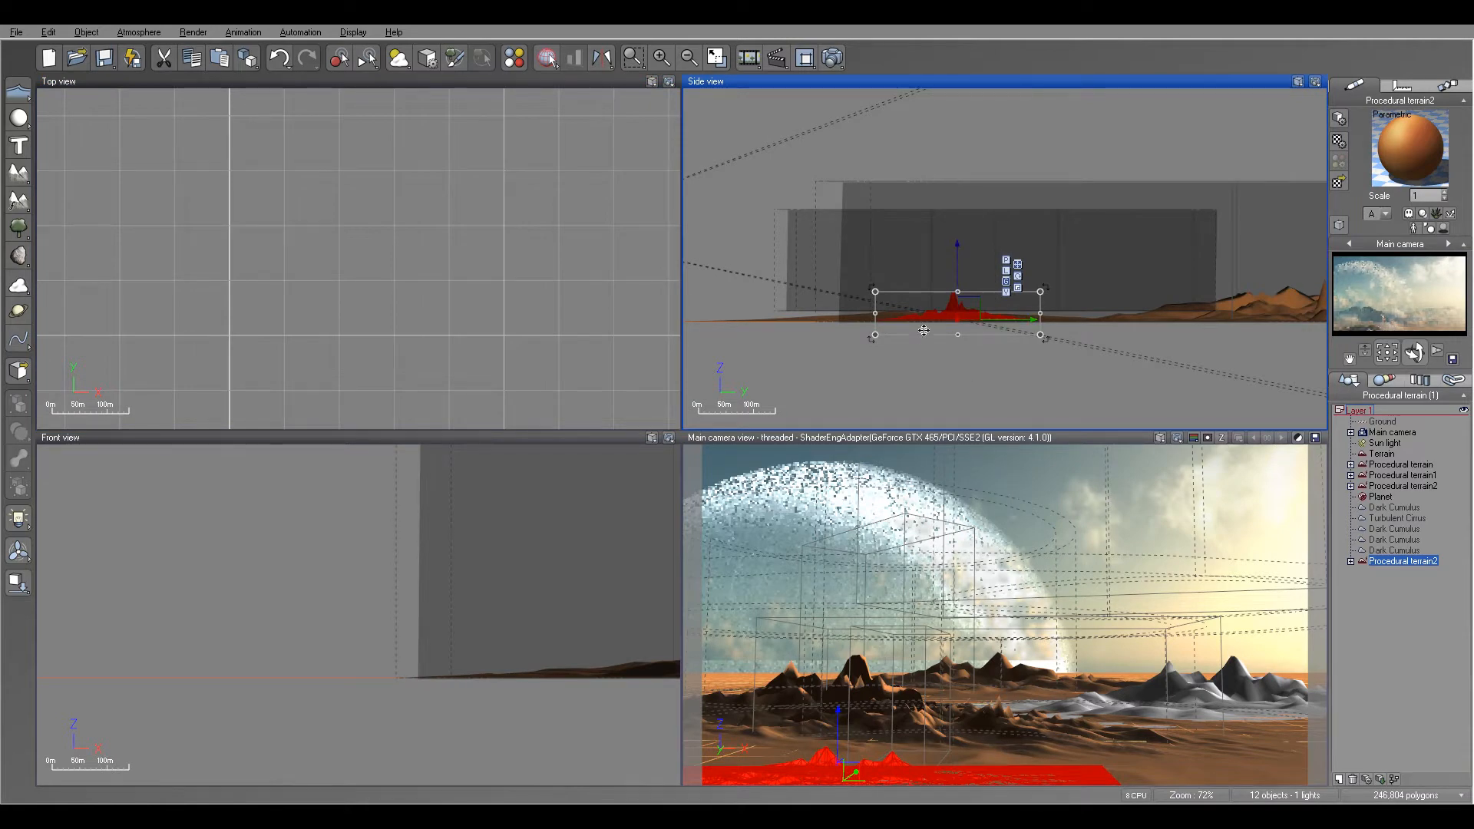
pyautogui.scroll(2, 976, 339)
pyautogui.moveTo(980, 334); pyautogui.dragTo(979, 320)
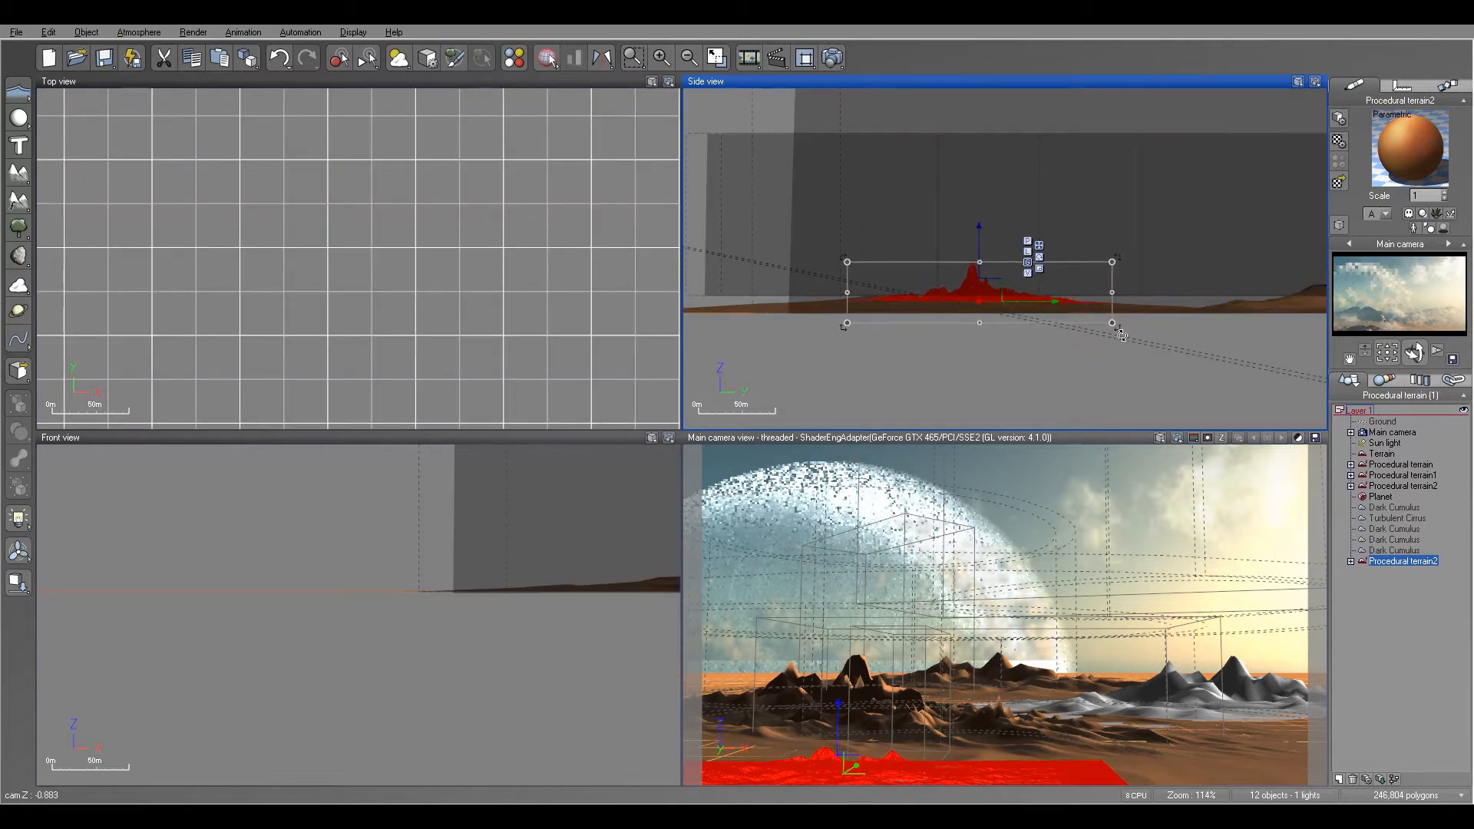
pyautogui.hotkey('ctrl', 'z')
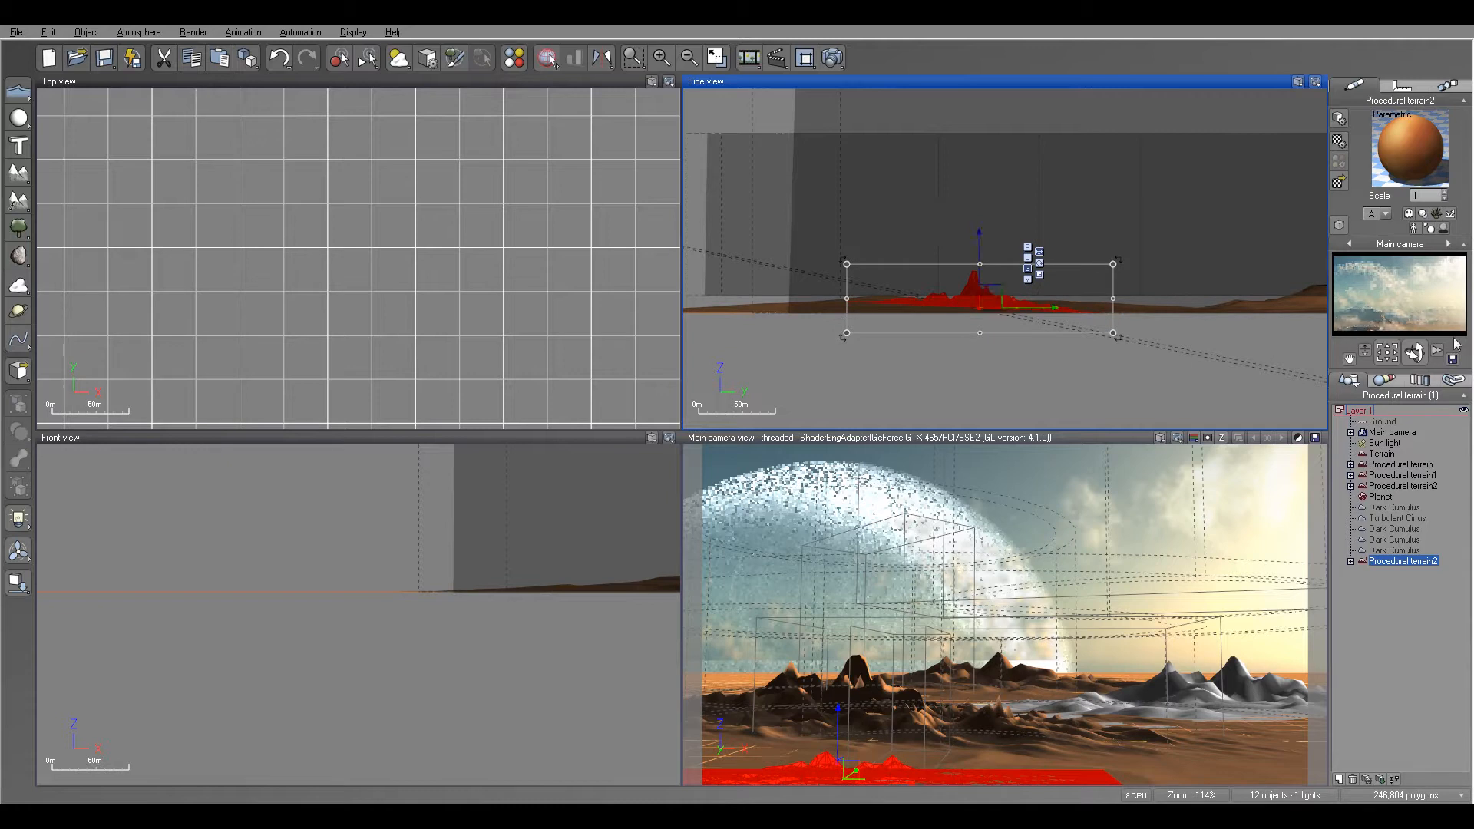
pyautogui.scroll(-5, 413, 180)
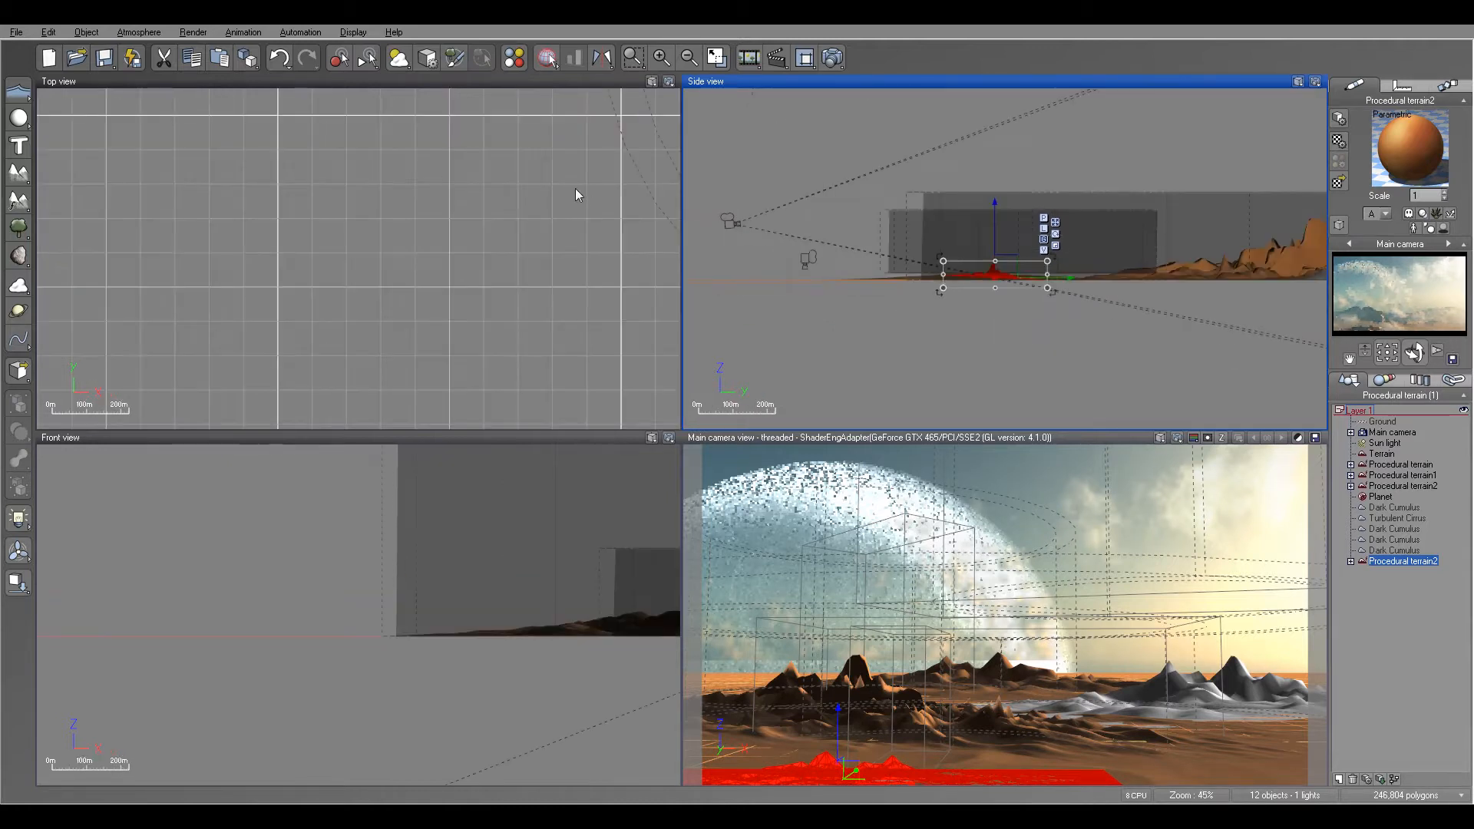
pyautogui.click(436, 250)
pyautogui.moveTo(497, 286); pyautogui.dragTo(514, 268)
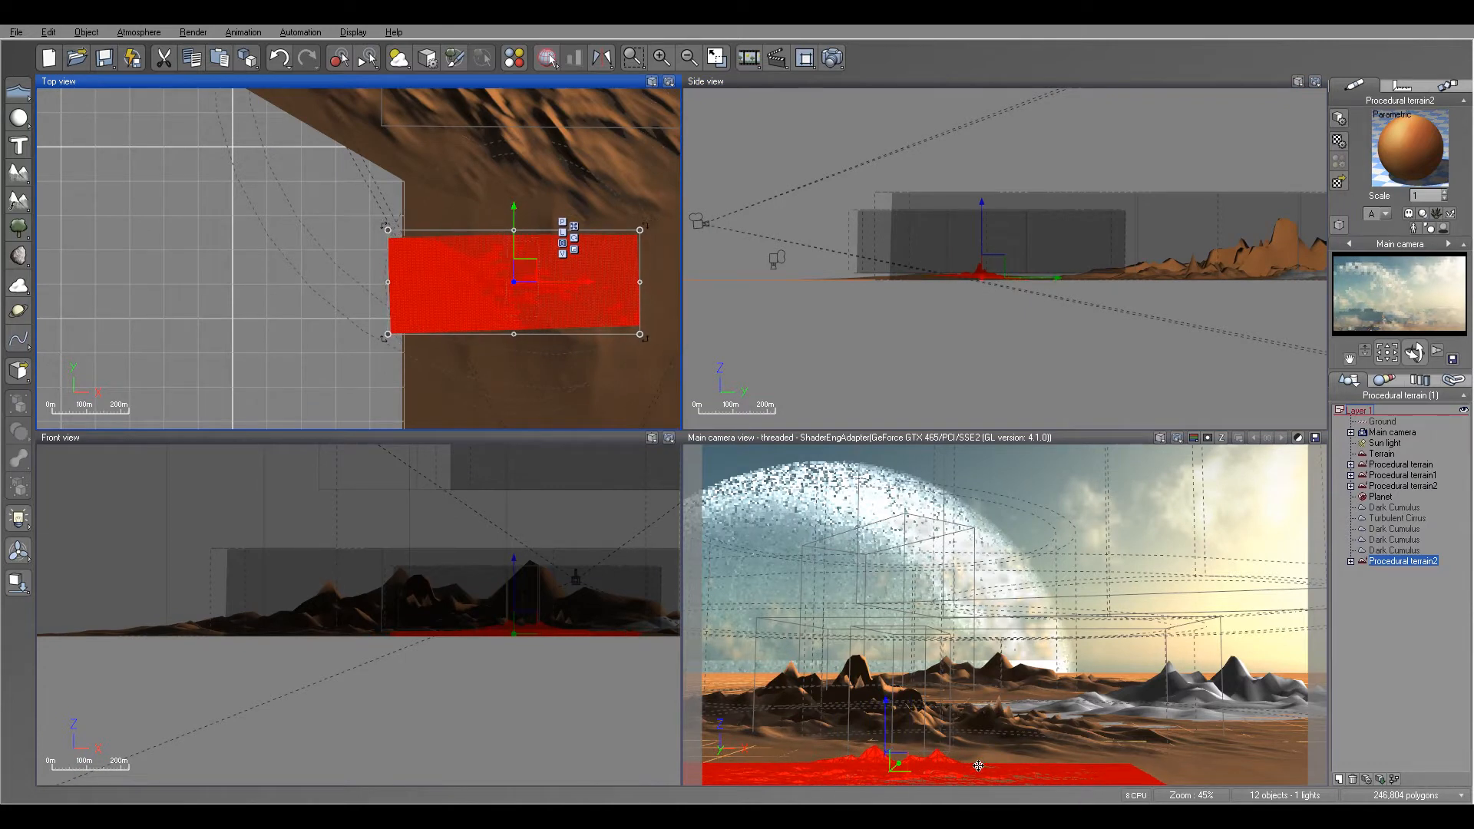
# Step: Duplicate the small foreground terrain to its right and fine-tune the new copy's height and position
pyautogui.moveTo(588, 324); pyautogui.dragTo(365, 321, button='right')
pyautogui.keyDown('alt'); pyautogui.moveTo(306, 268); pyautogui.dragTo(490, 265); pyautogui.keyUp('alt')
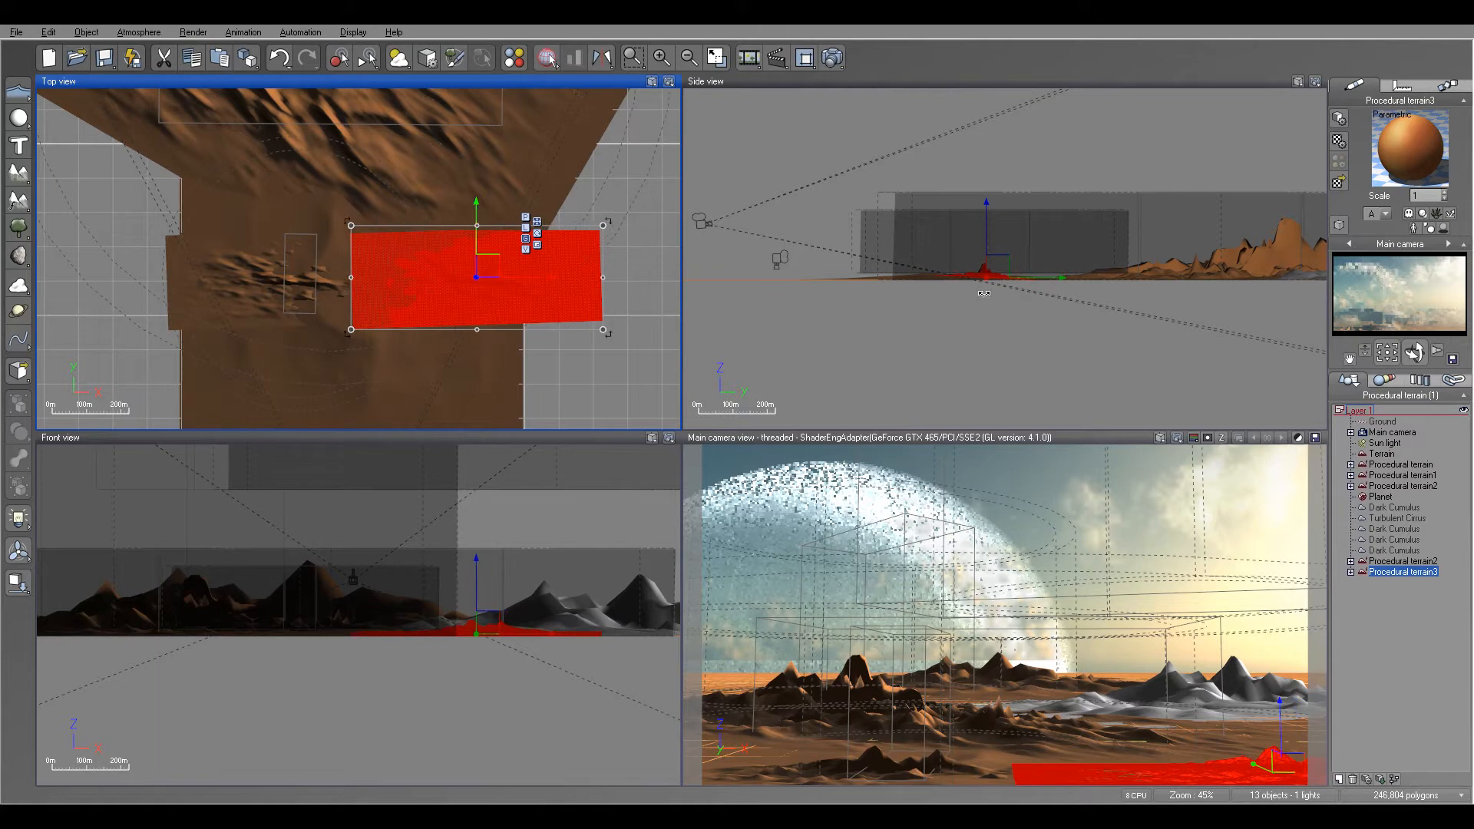
pyautogui.scroll(3, 937, 307)
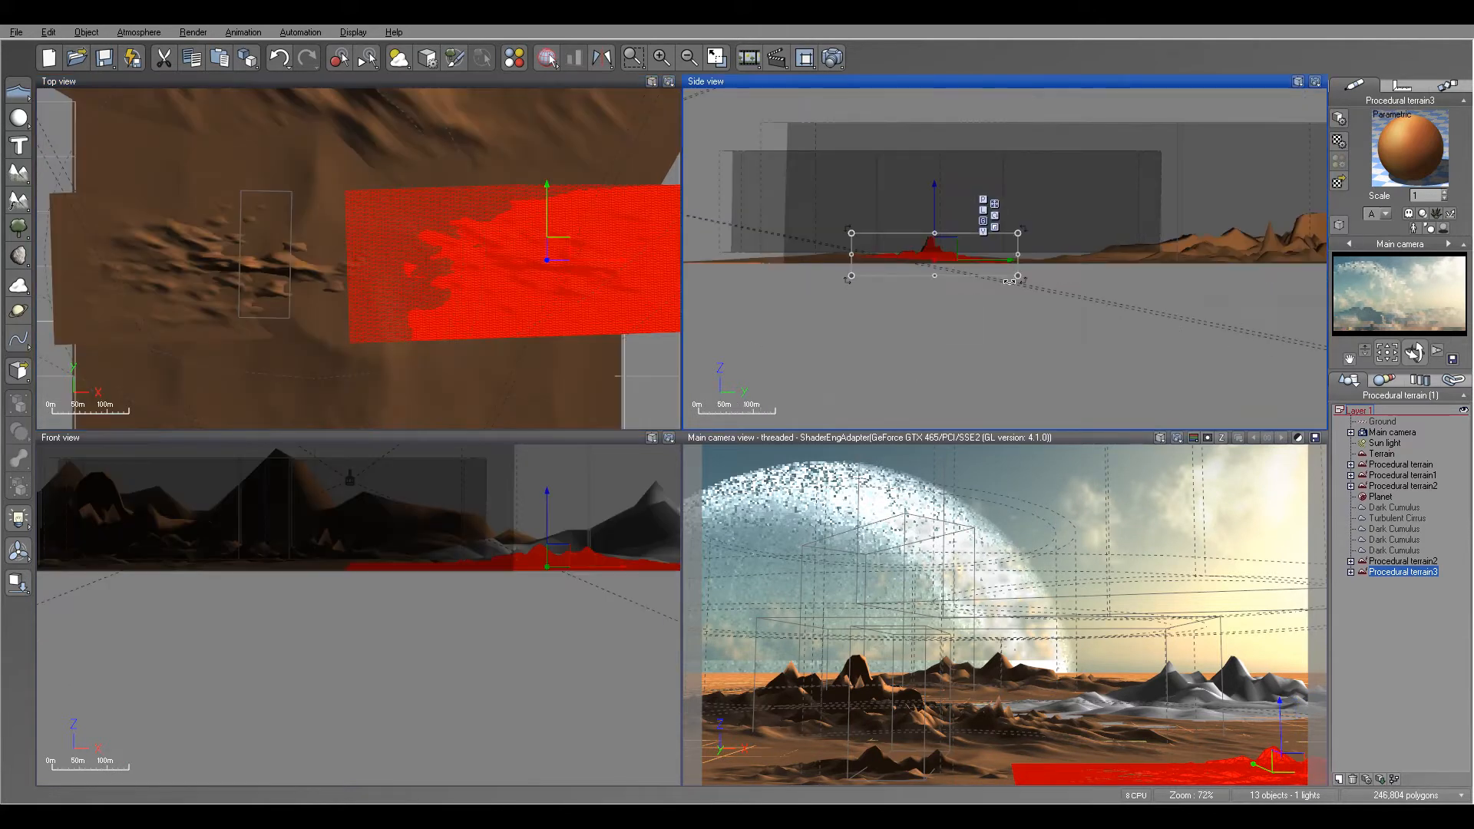
pyautogui.moveTo(1025, 286); pyautogui.dragTo(1025, 285)
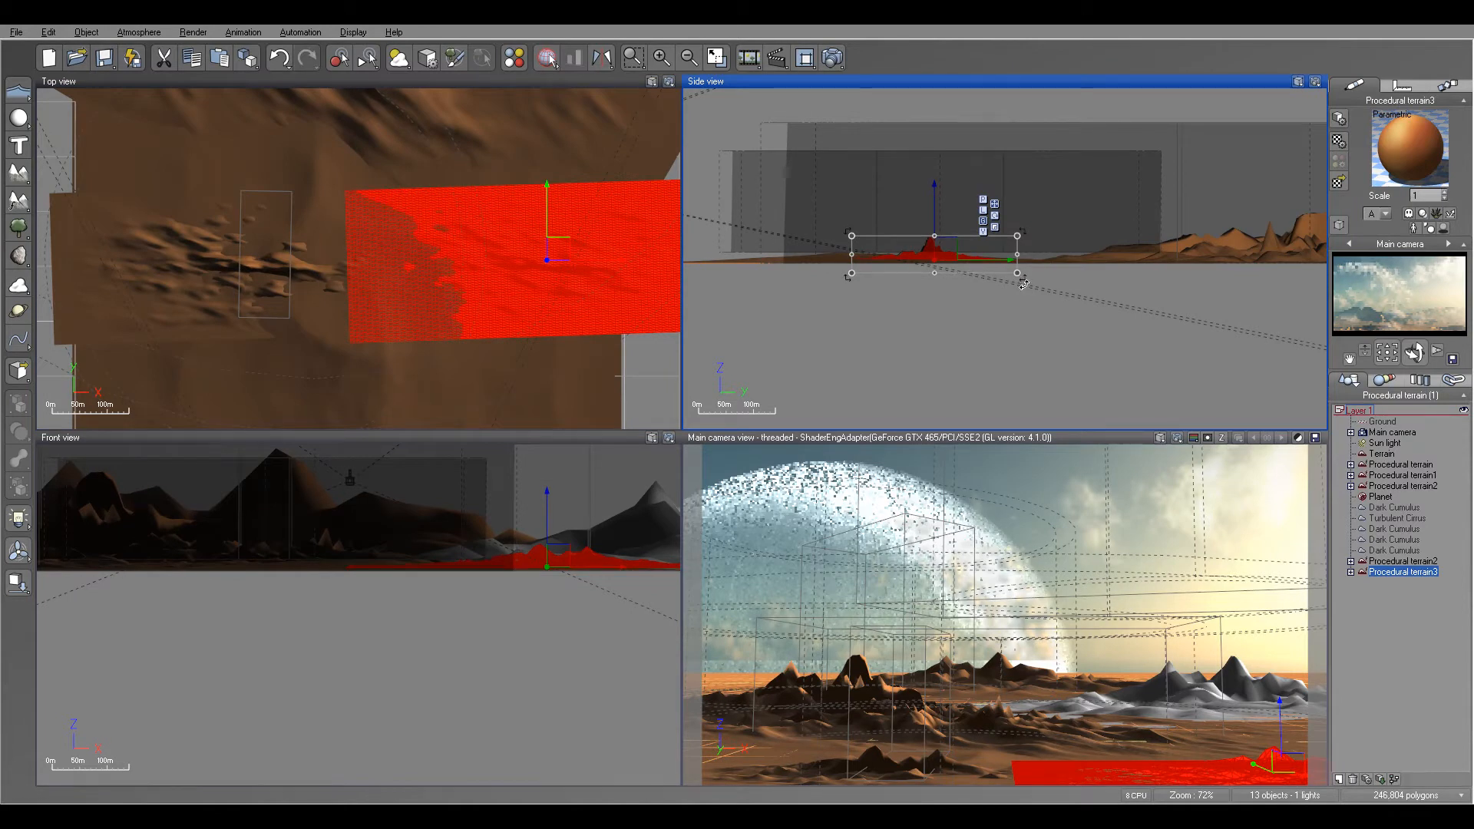
pyautogui.hotkey('ctrl', 'z')
pyautogui.moveTo(536, 272); pyautogui.dragTo(509, 295)
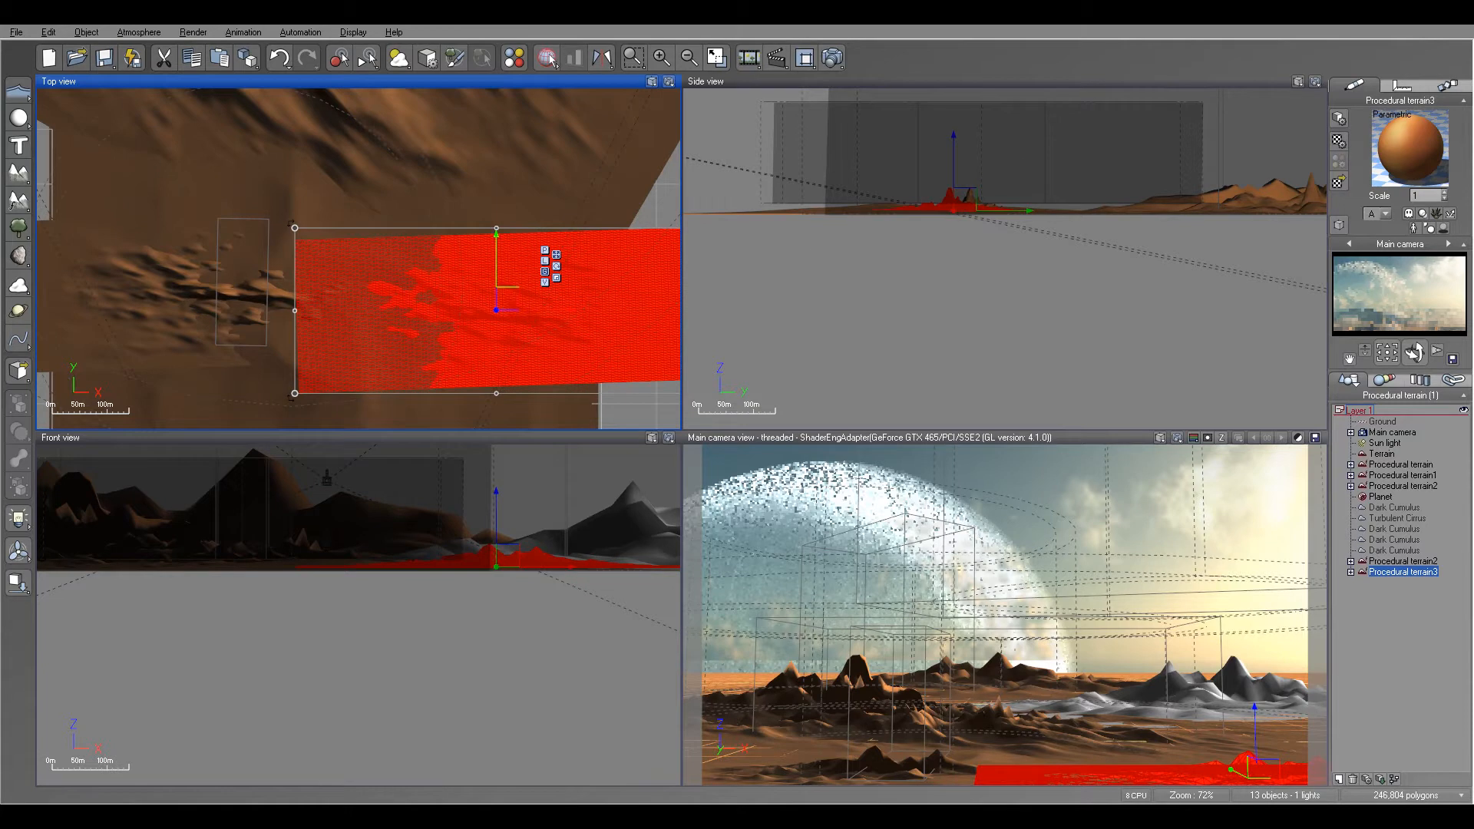
# Step: Set the sun light's softness to 14.00
pyautogui.click(1386, 443)
pyautogui.moveTo(1454, 155); pyautogui.dragTo(1453, 145)
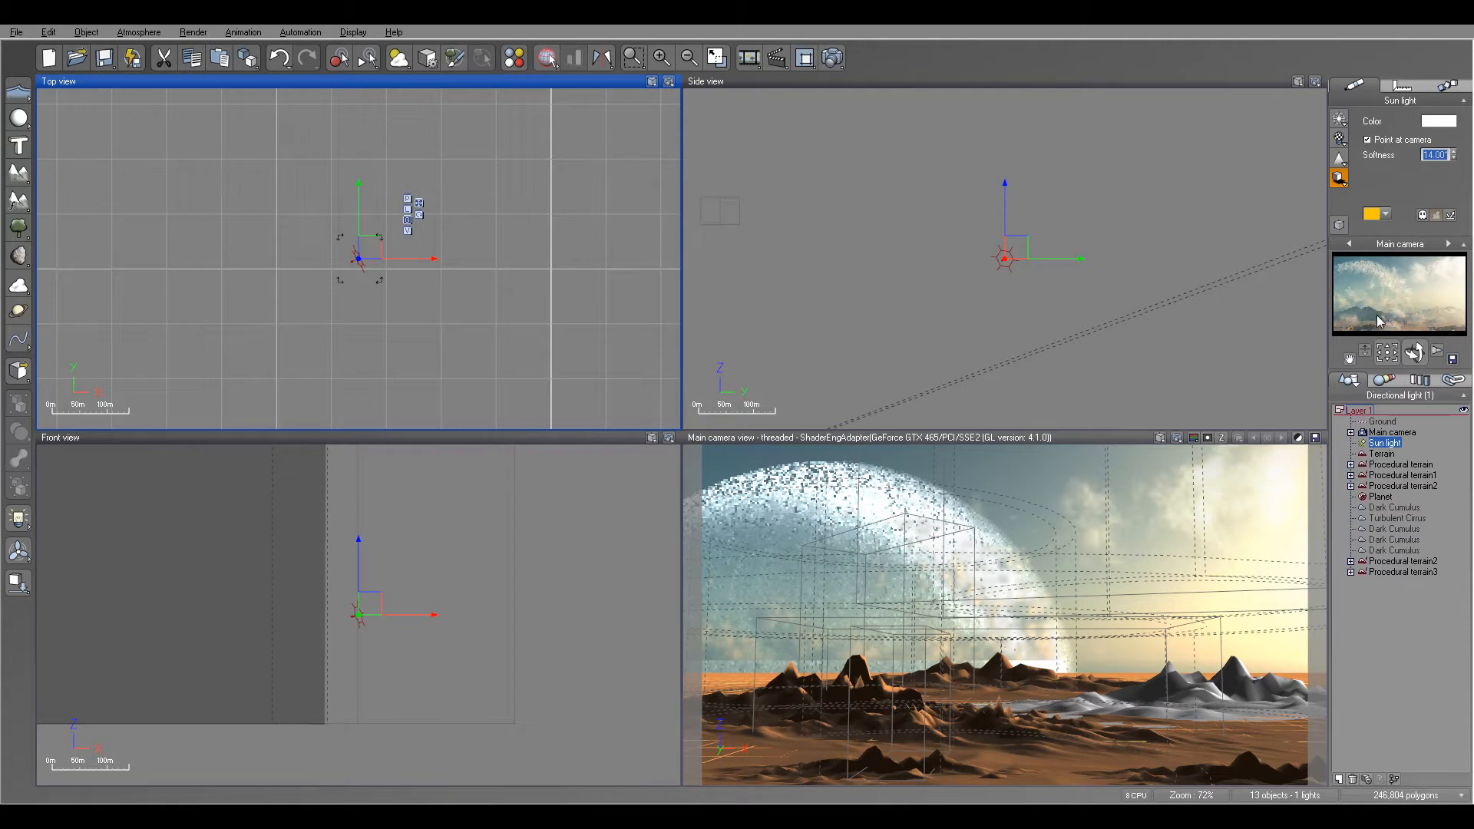
# Step: Narrow the first foreground terrain copy and shift it toward its duplicate, checking the placement with a test render
pyautogui.click(1411, 561)
pyautogui.scroll(-2, 514, 307)
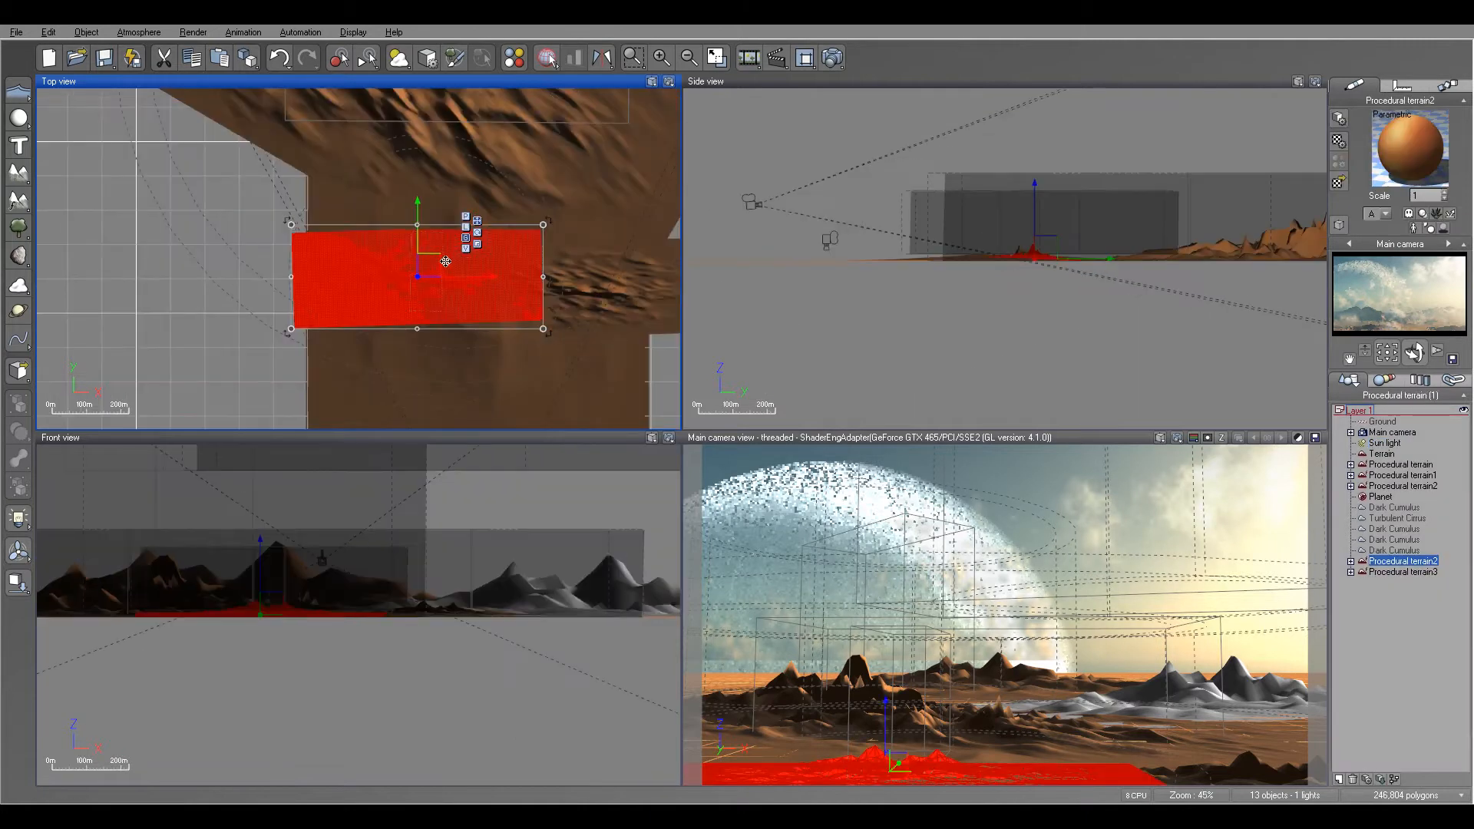
pyautogui.moveTo(288, 274); pyautogui.dragTo(372, 286)
pyautogui.moveTo(469, 262); pyautogui.dragTo(511, 264)
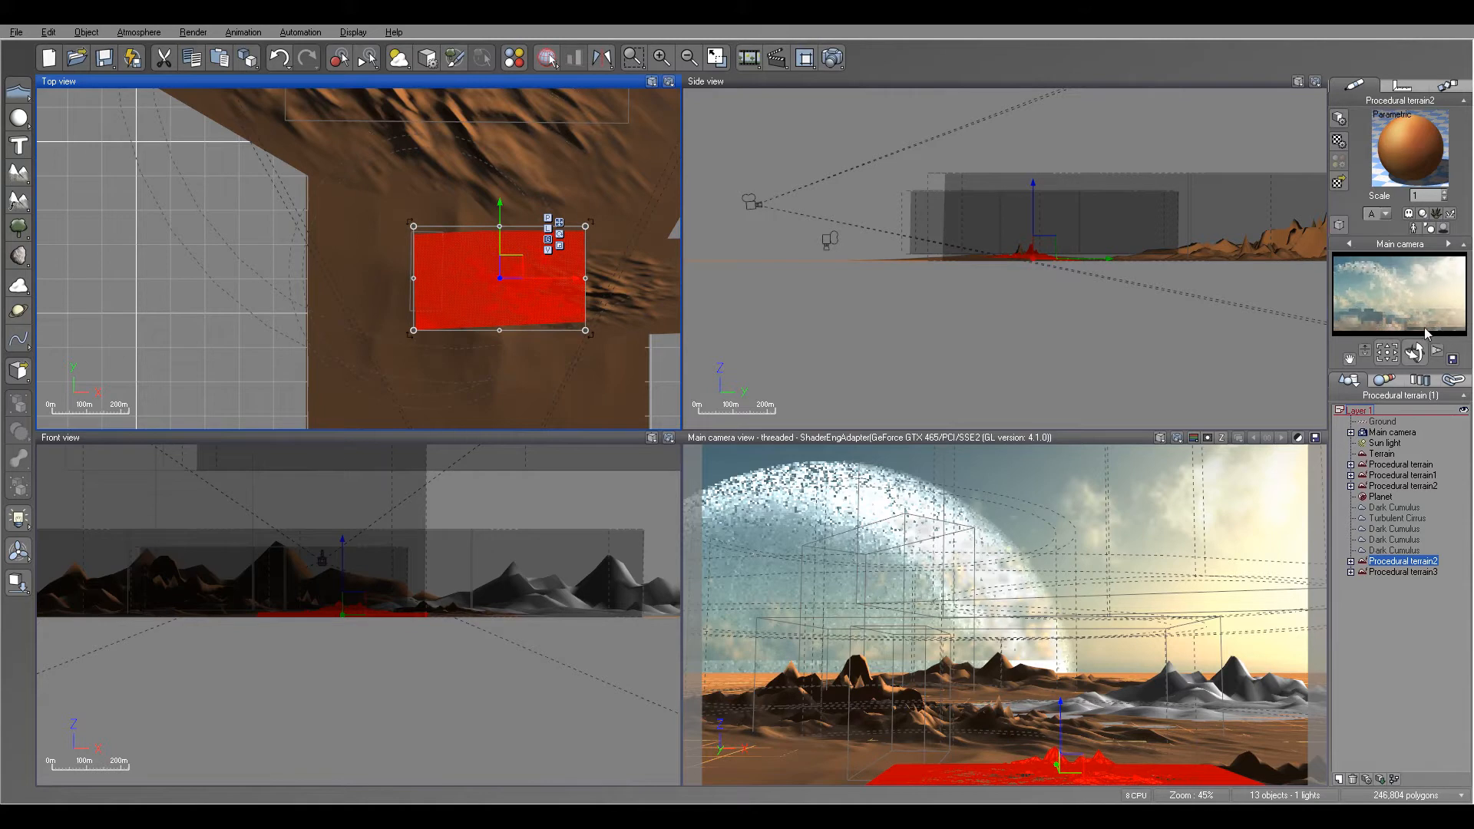
pyautogui.click(832, 57)
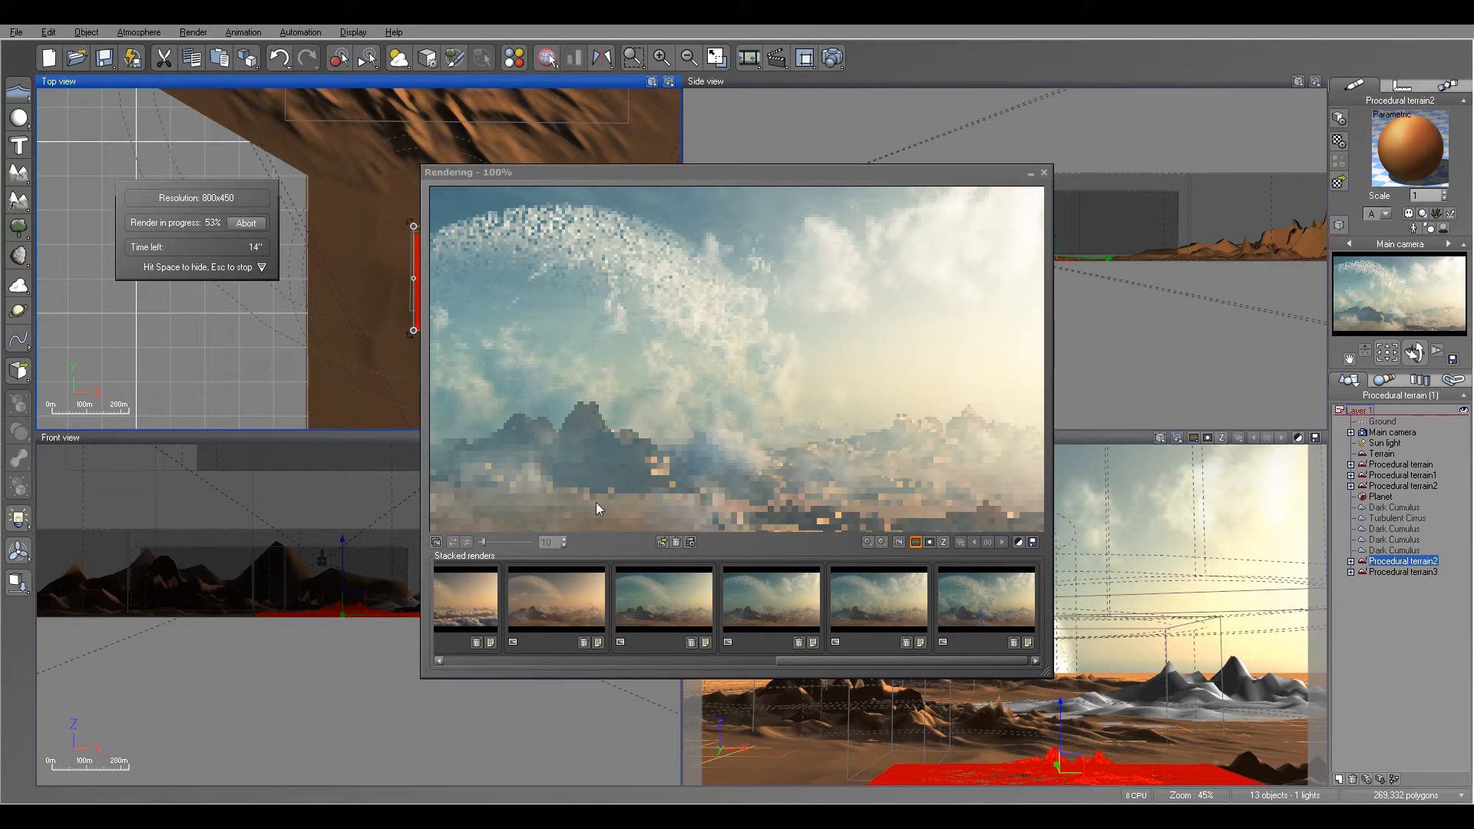
pyautogui.click(1043, 172)
# Step: Move the narrowed terrain copy back toward the left of the camera view and lower it slightly into the ground
pyautogui.moveTo(587, 301); pyautogui.dragTo(496, 268)
pyautogui.scroll(4, 1049, 227)
pyautogui.click(1031, 266)
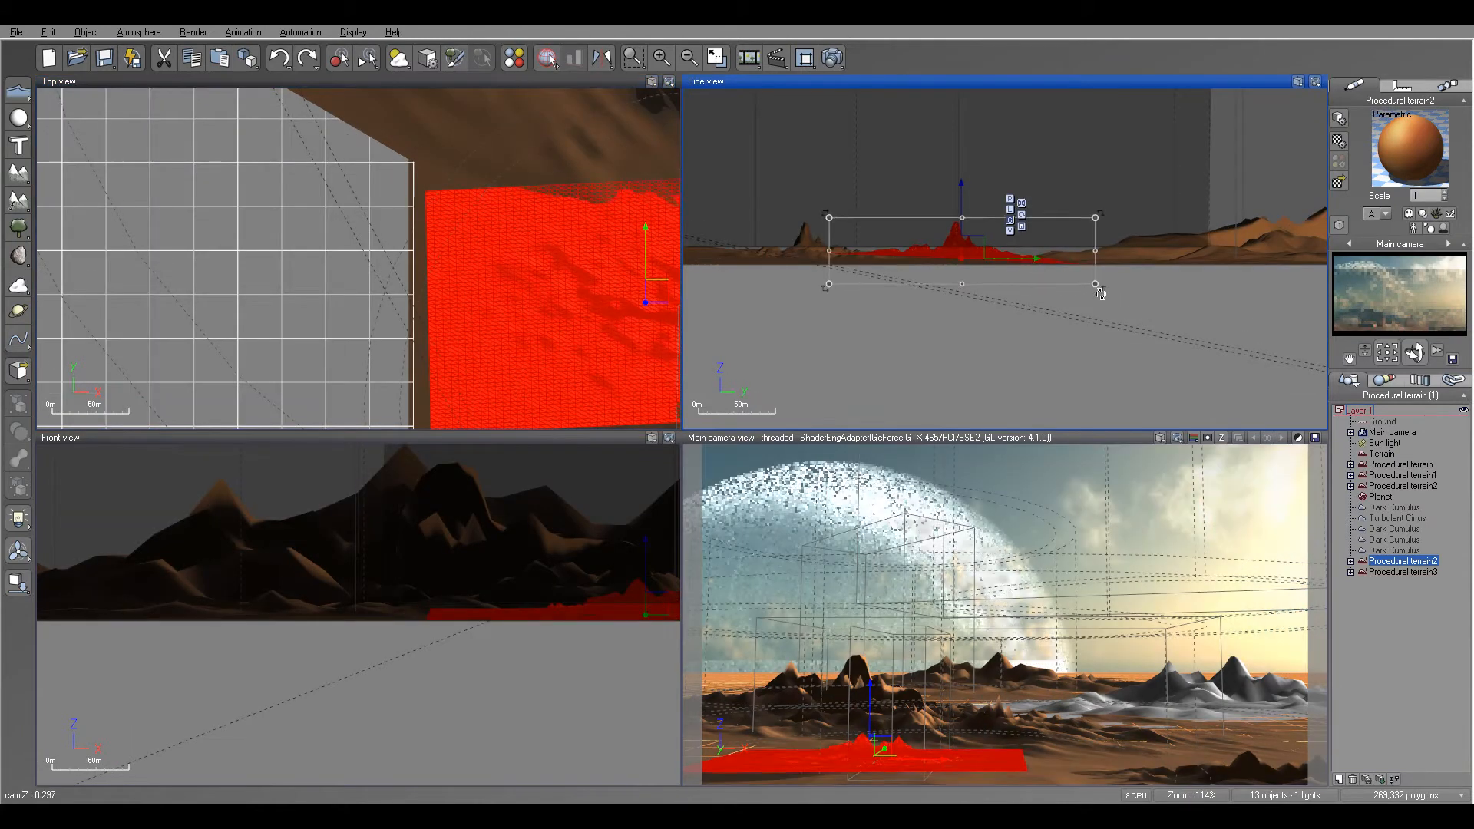
pyautogui.moveTo(986, 244); pyautogui.dragTo(988, 245)
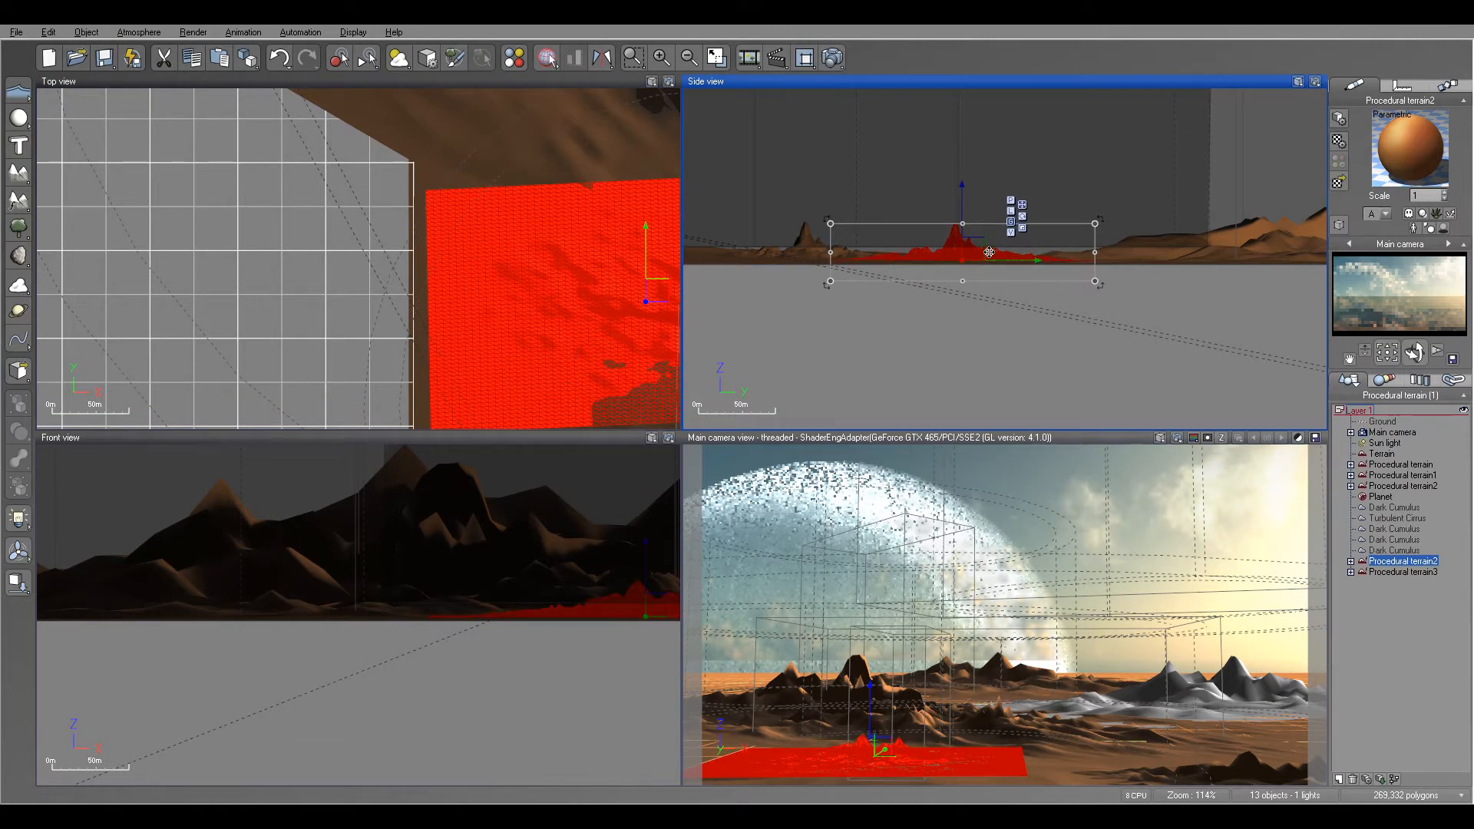
pyautogui.moveTo(990, 252); pyautogui.dragTo(989, 253)
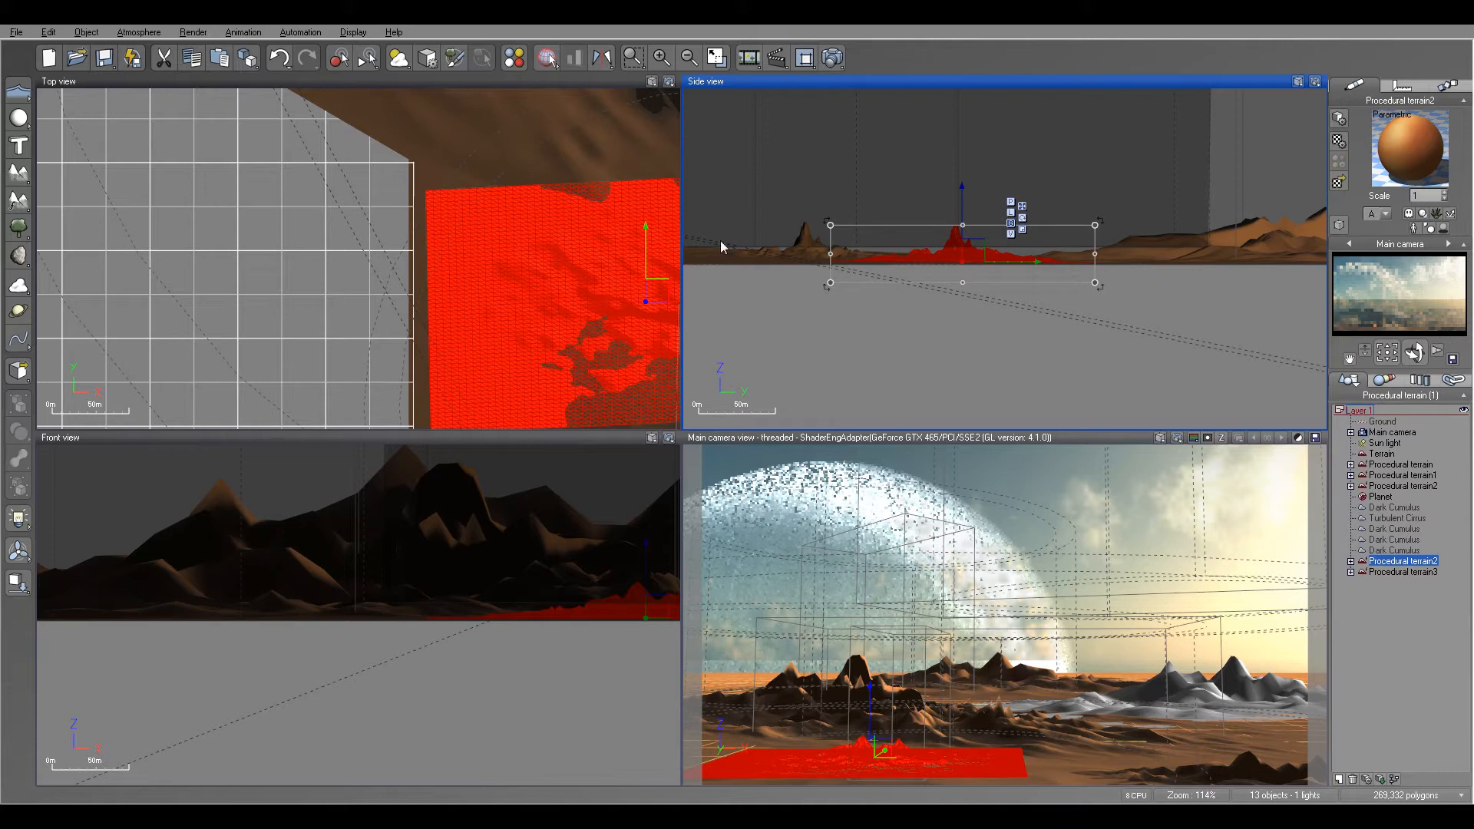
# Step: Raise the minimum clip altitude of the narrowed terrain in the Terrain Editor to cut away its flat base, and apply it
pyautogui.rightClick(574, 255)
pyautogui.click(617, 548)
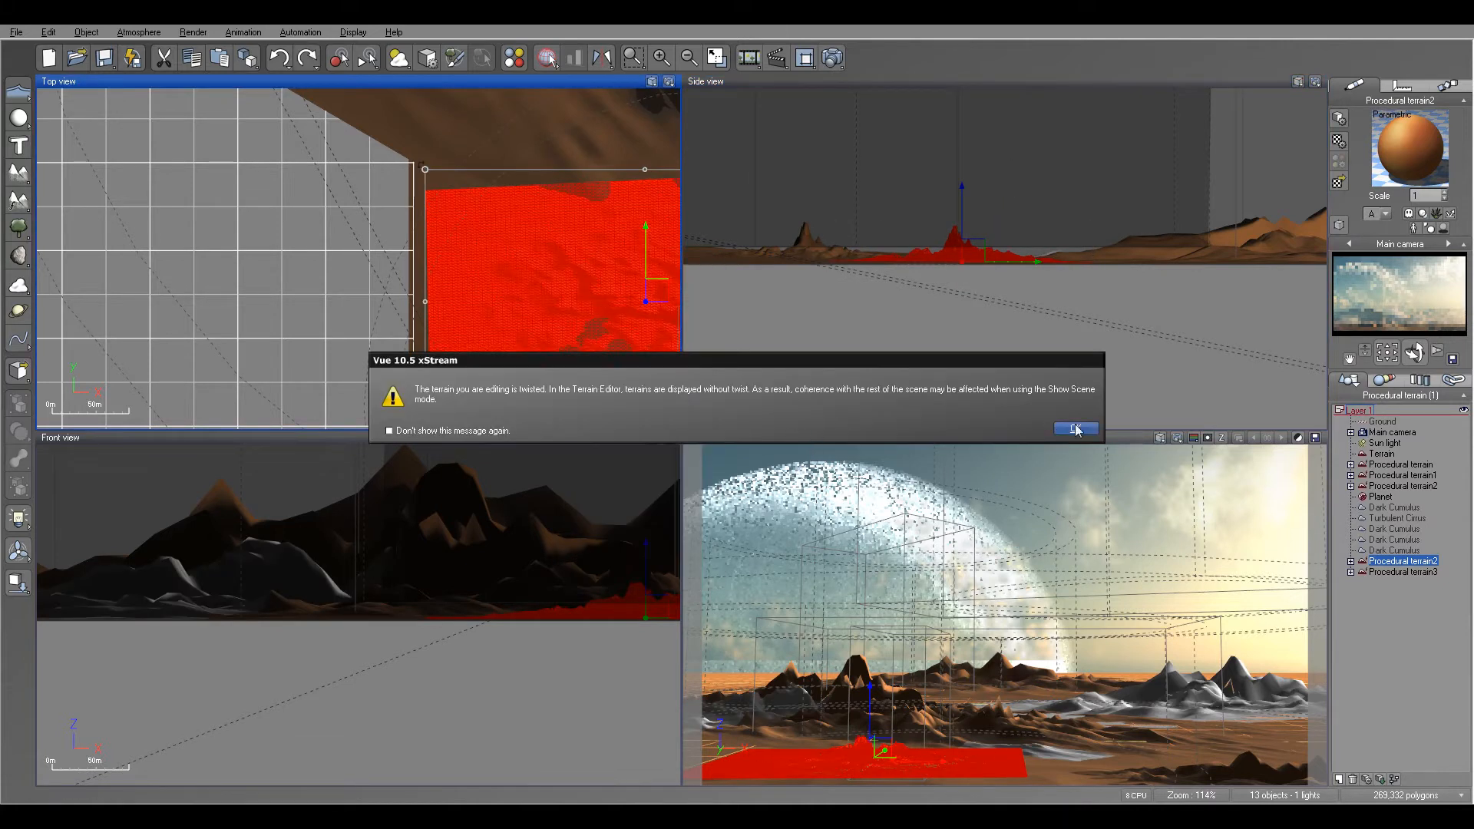
pyautogui.click(1075, 429)
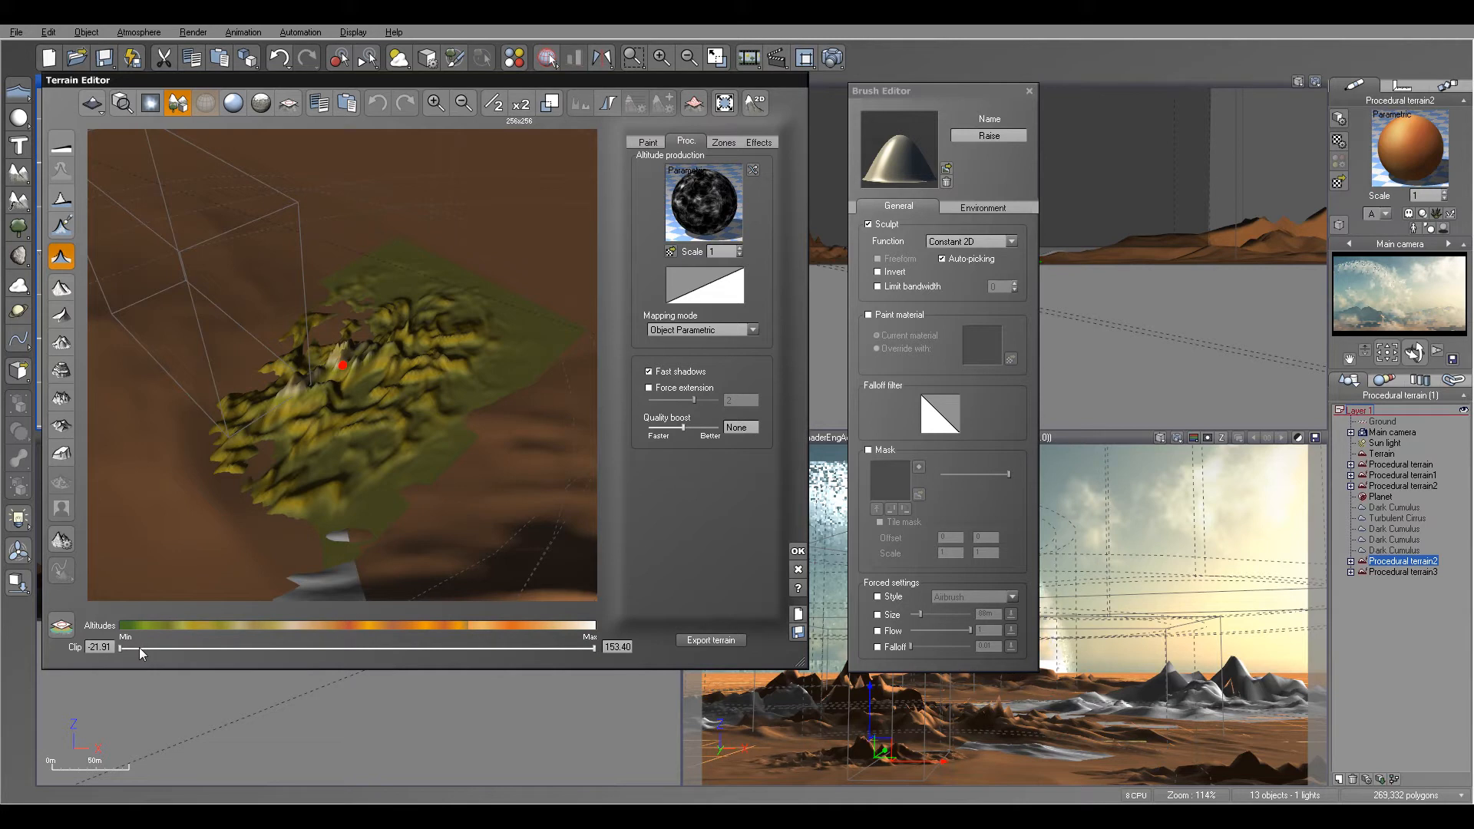
pyautogui.moveTo(140, 648); pyautogui.dragTo(181, 648)
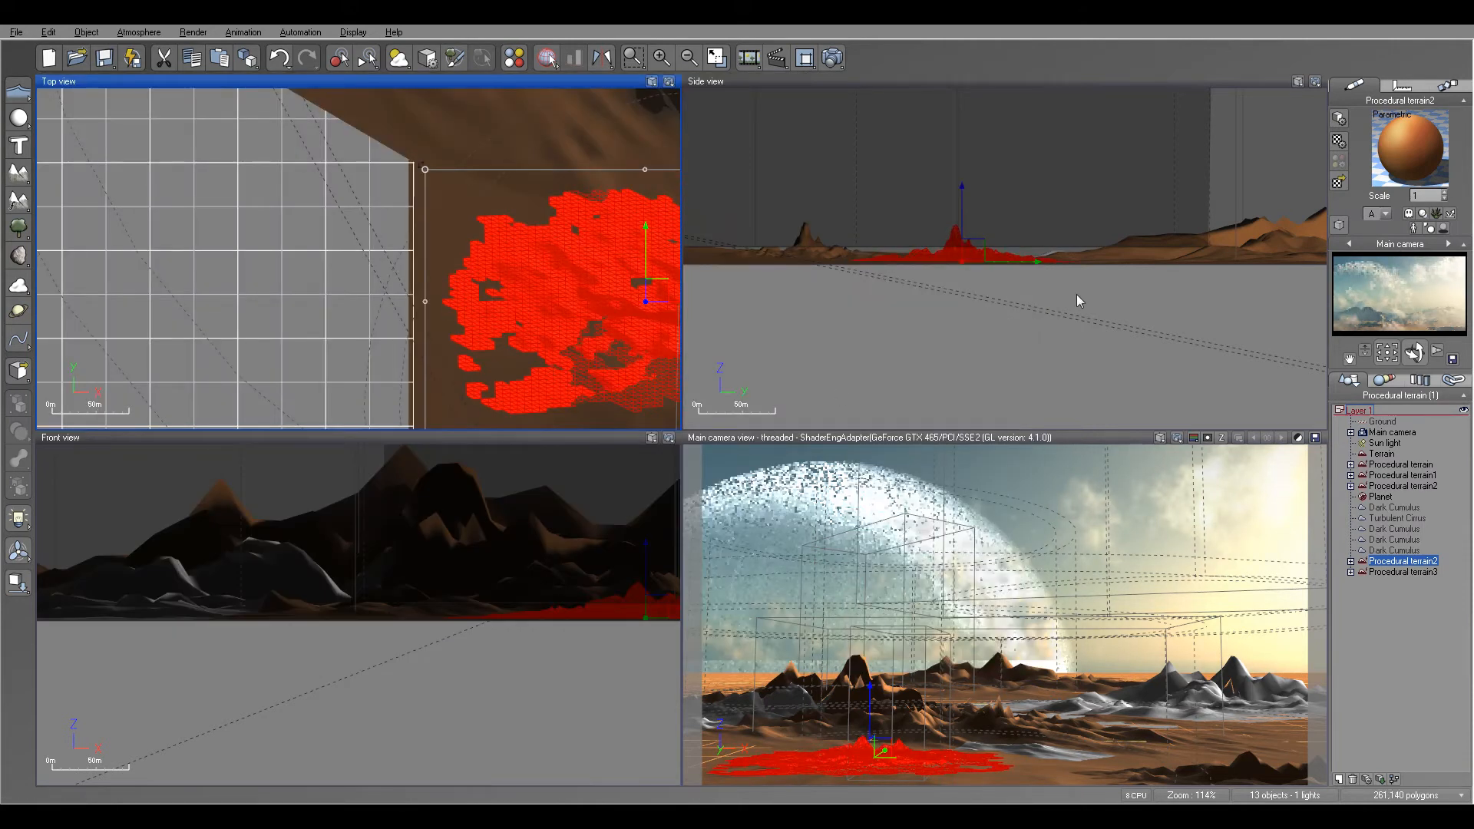
# Step: Nudge the clipped terrain to its final foreground position, refreshing the camera preview, and save the scene
pyautogui.moveTo(609, 288); pyautogui.dragTo(483, 240, button='right')
pyautogui.moveTo(528, 239); pyautogui.dragTo(509, 234)
pyautogui.click(1414, 352)
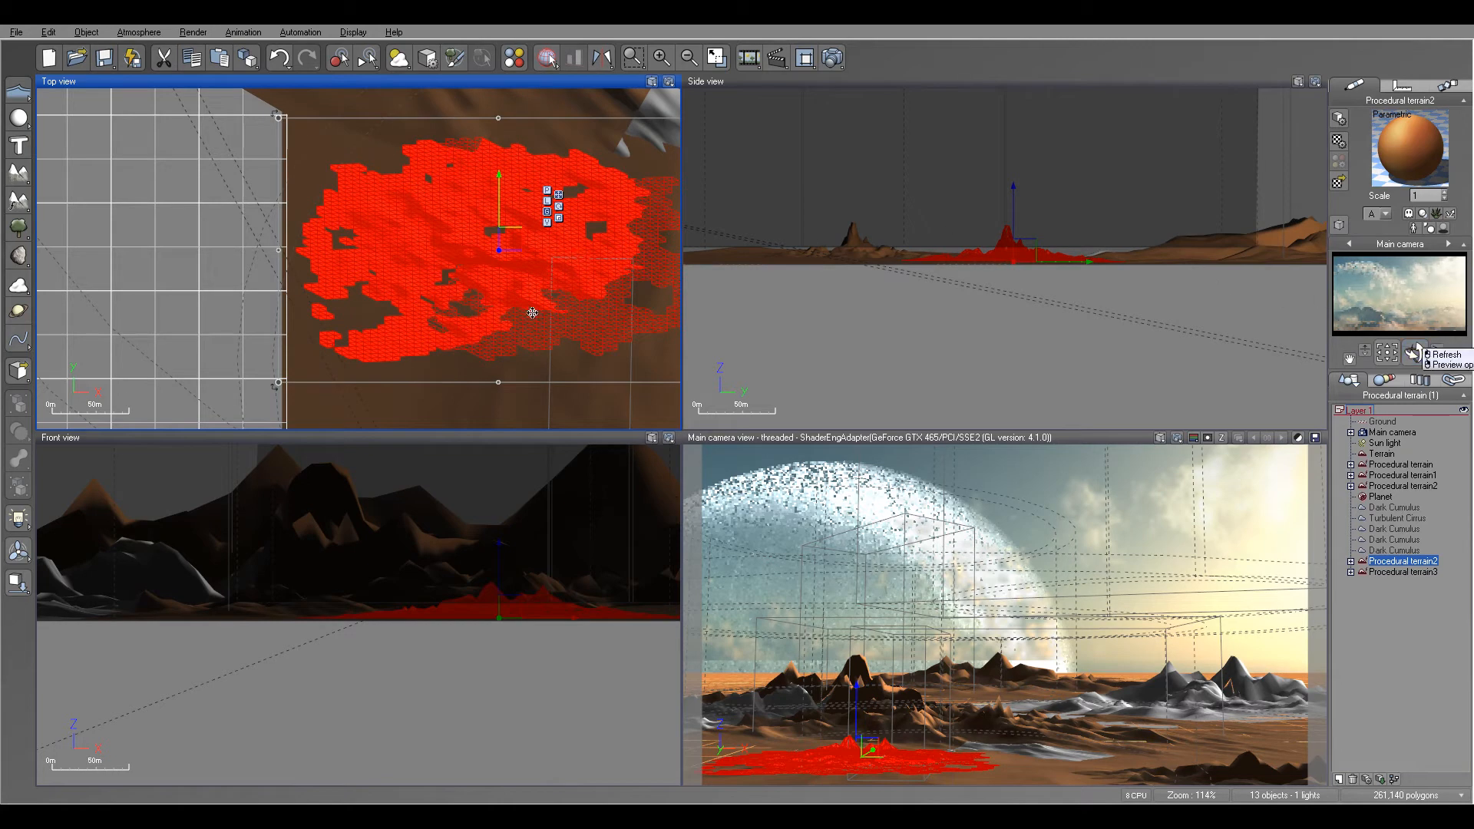
pyautogui.scroll(-5, 577, 266)
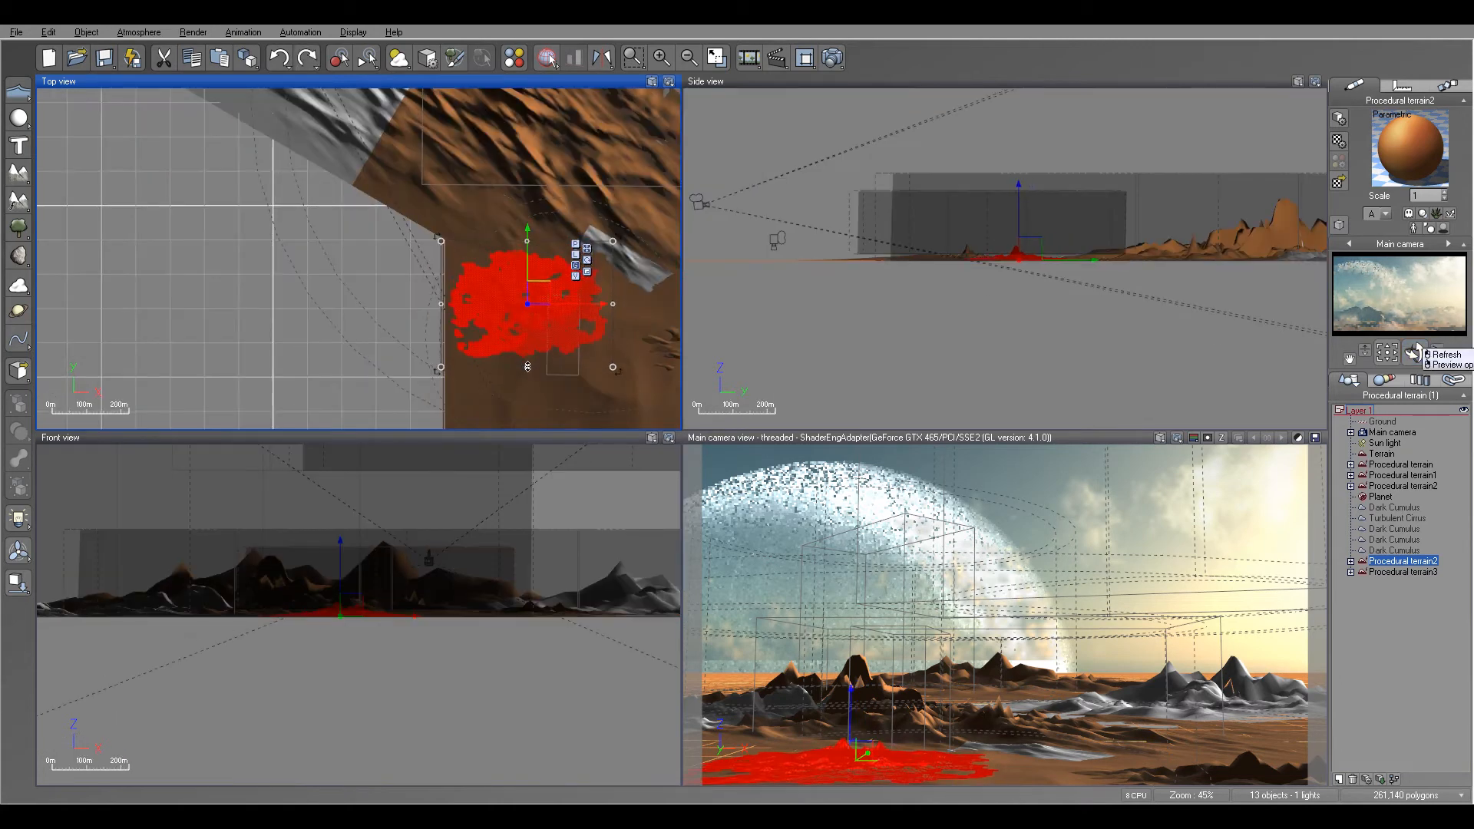
pyautogui.moveTo(541, 286); pyautogui.dragTo(539, 287)
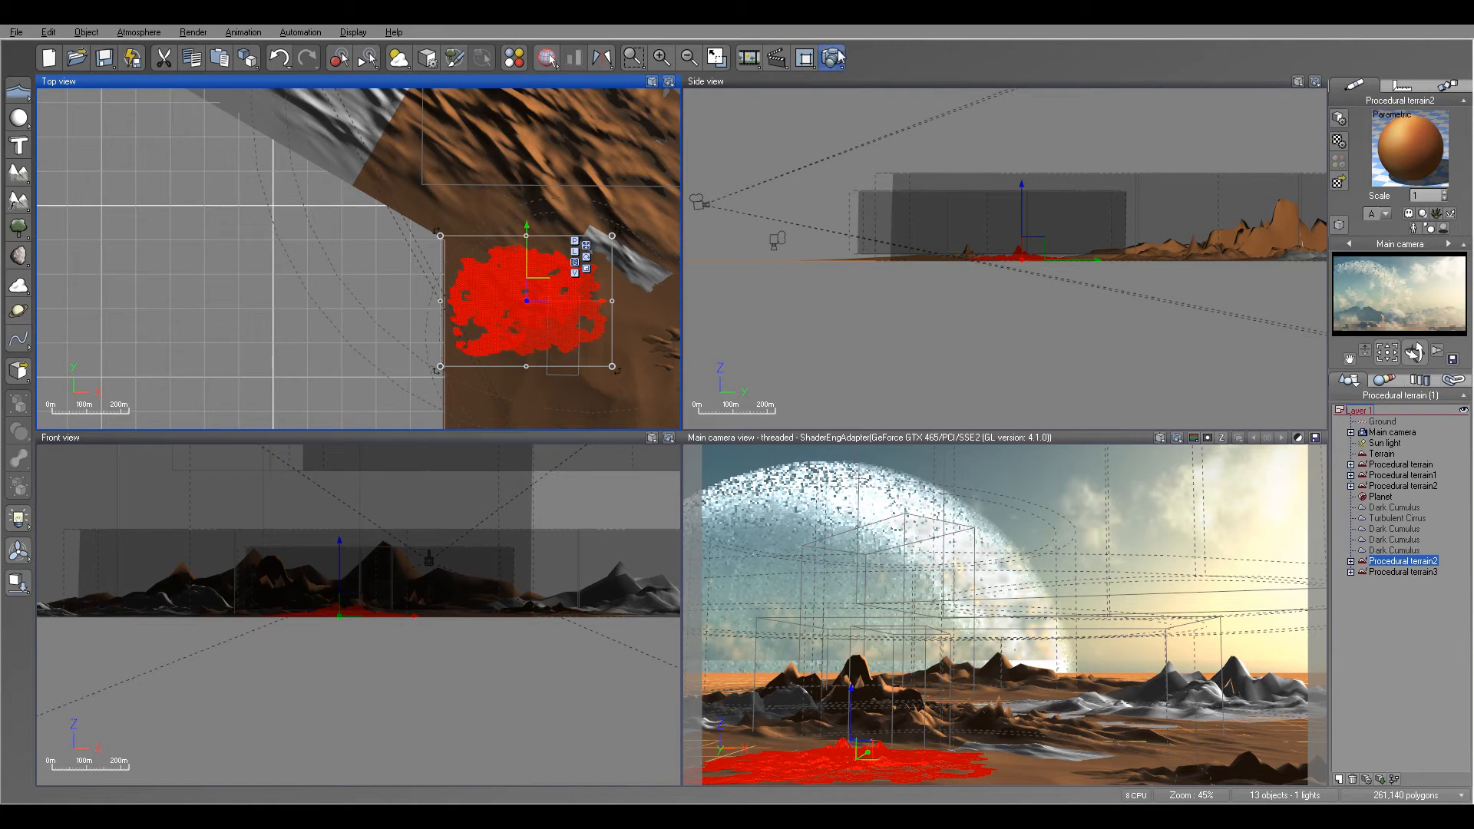
pyautogui.click(104, 59)
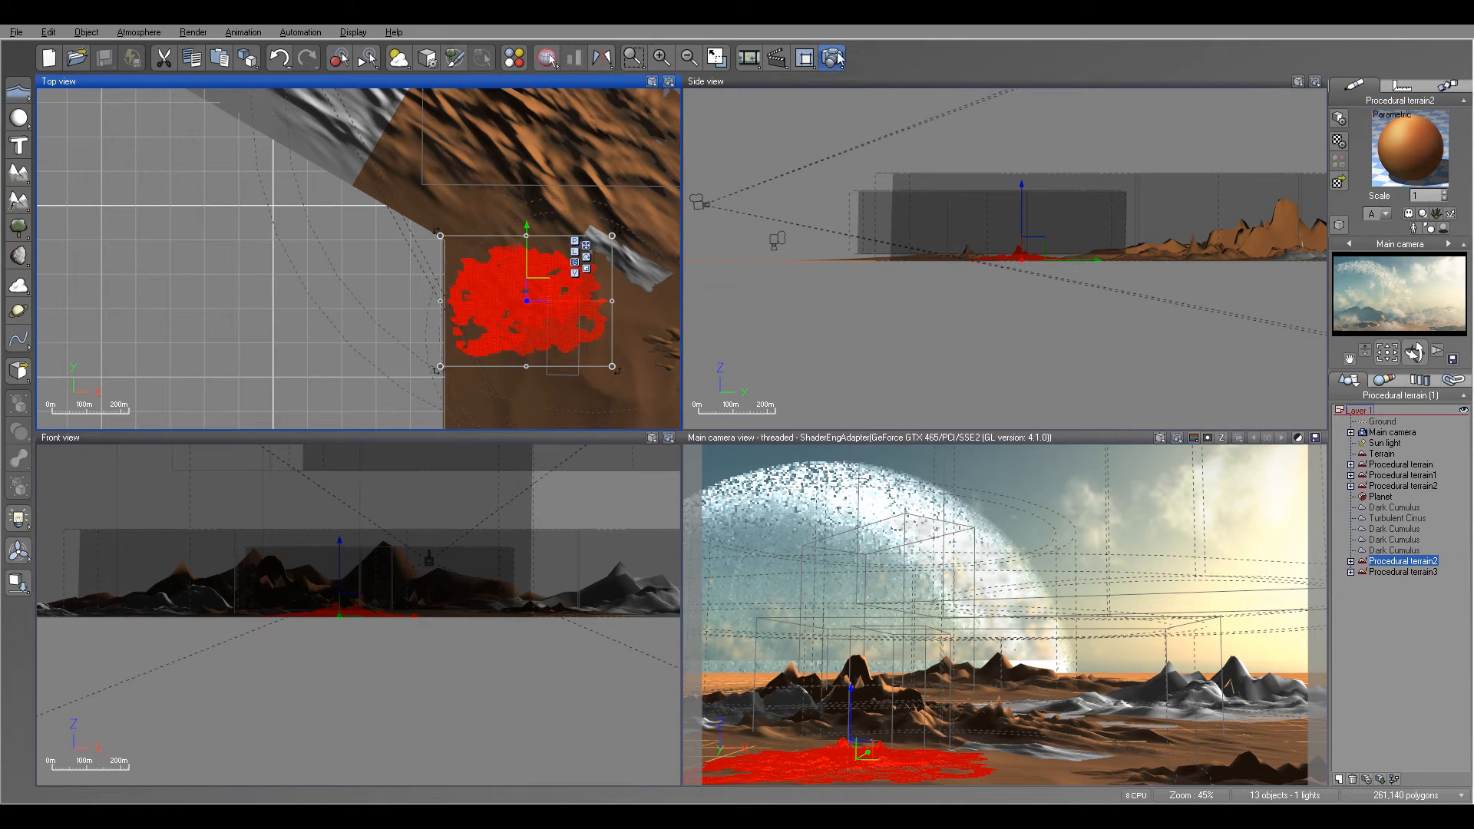
# Step: Set the render options to Final quality at 1600x900 and accept them
pyautogui.click(837, 59)
pyautogui.click(481, 203)
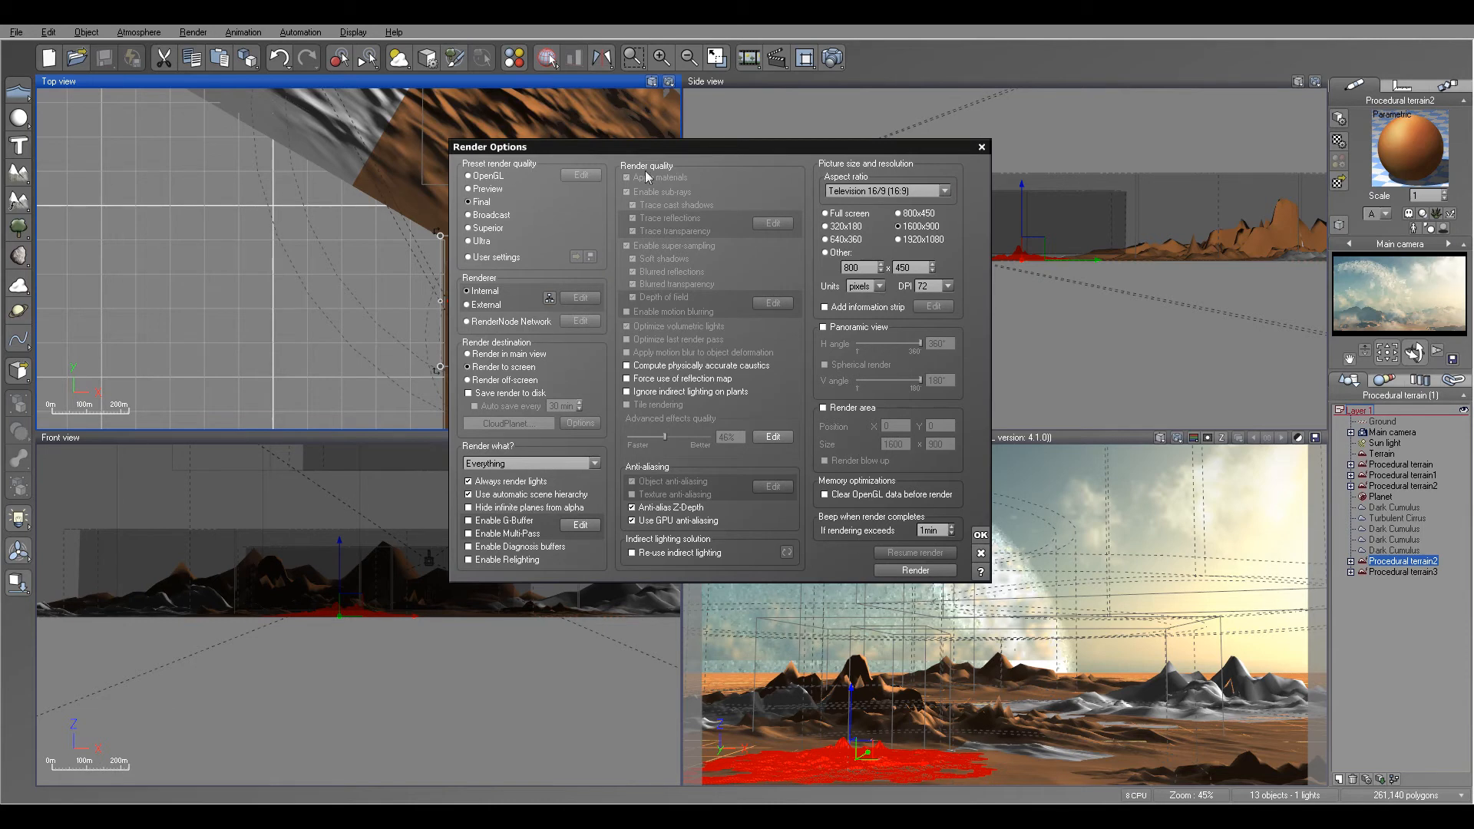
pyautogui.click(981, 535)
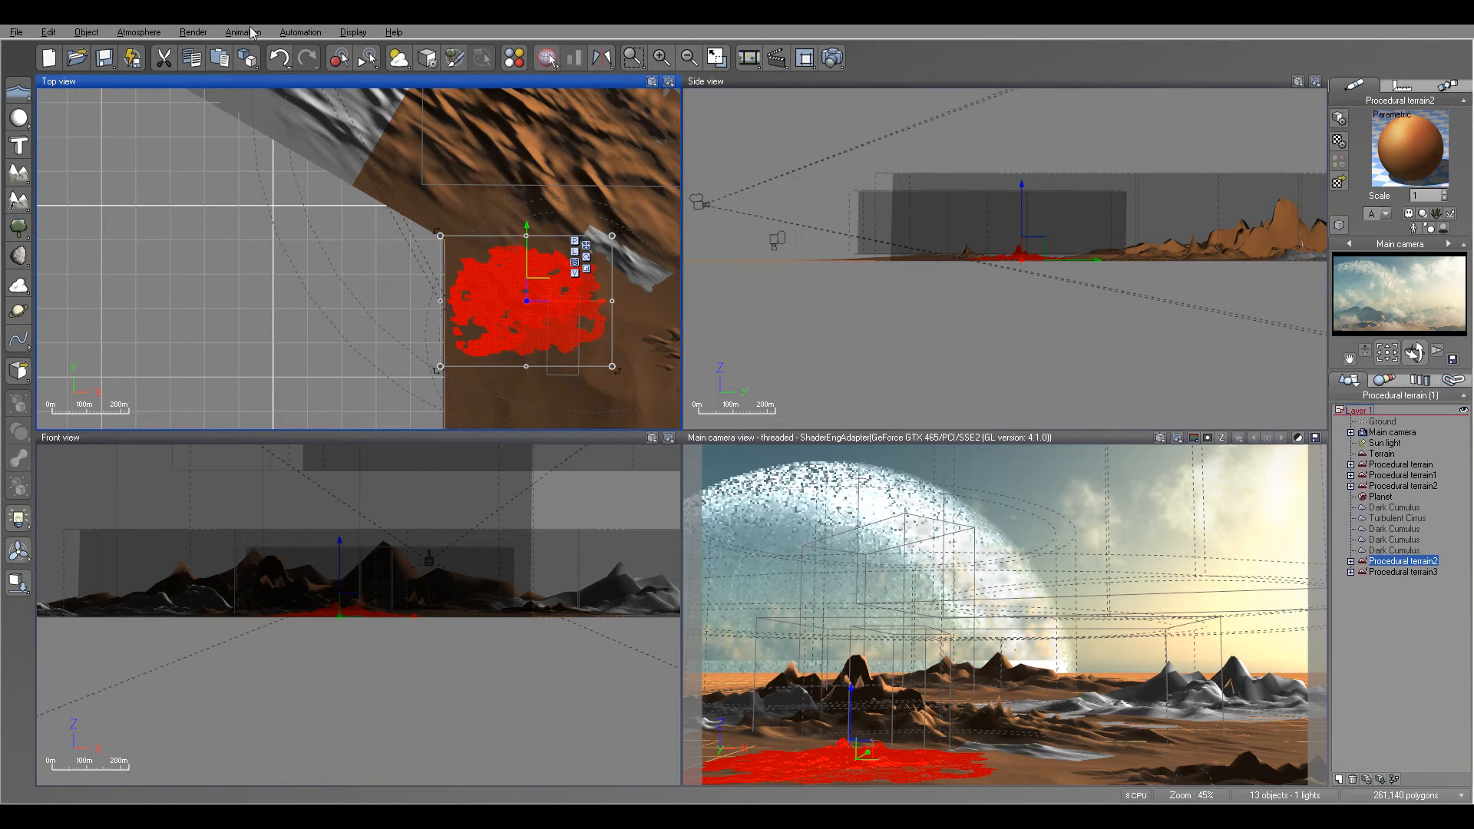
# Step: Review the atmosphere's light and sky settings, set the stars' number and brightness to 100%, and apply the atmosphere
pyautogui.click(139, 32)
pyautogui.click(153, 98)
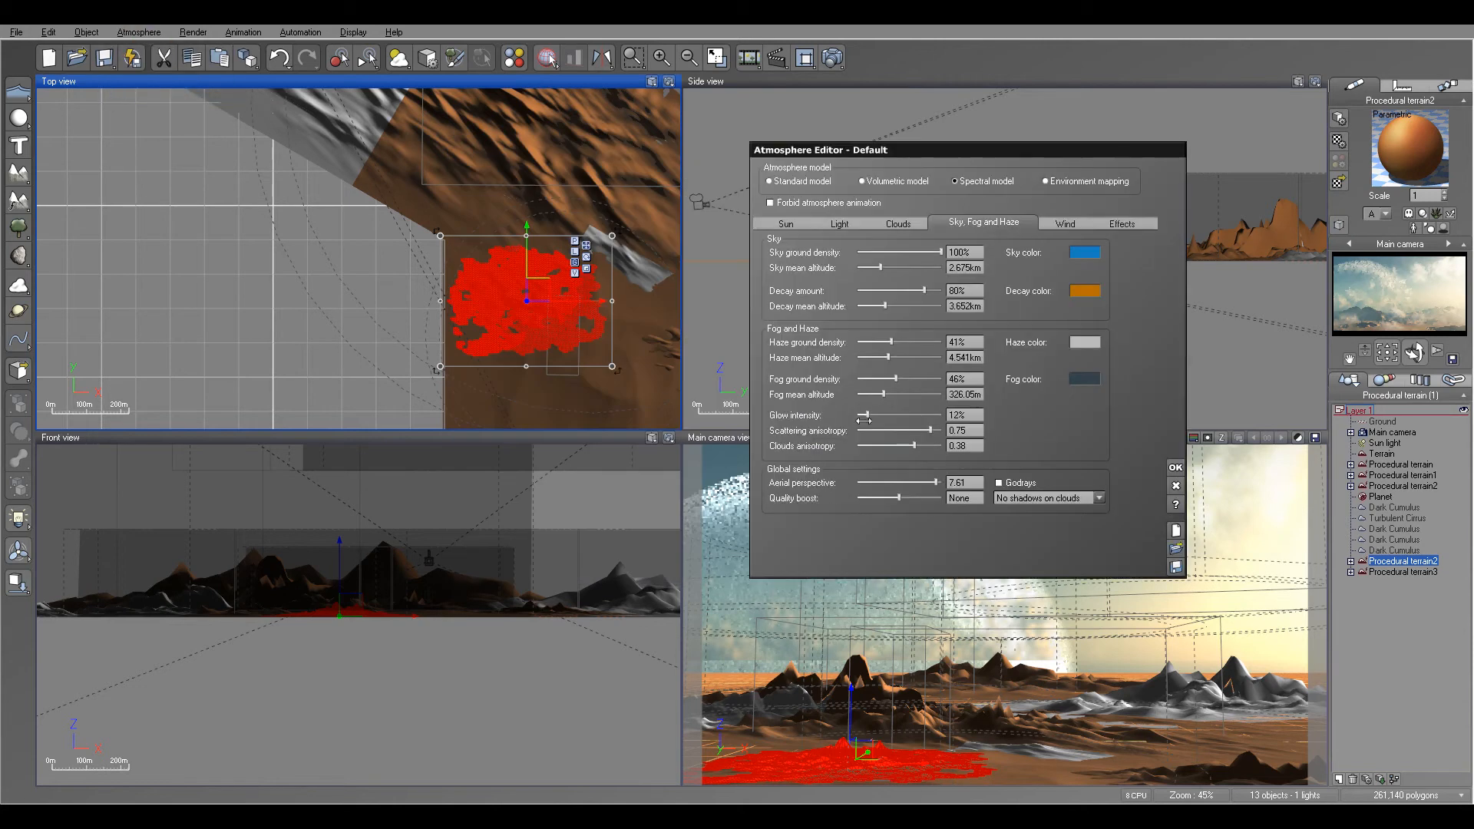
pyautogui.click(850, 223)
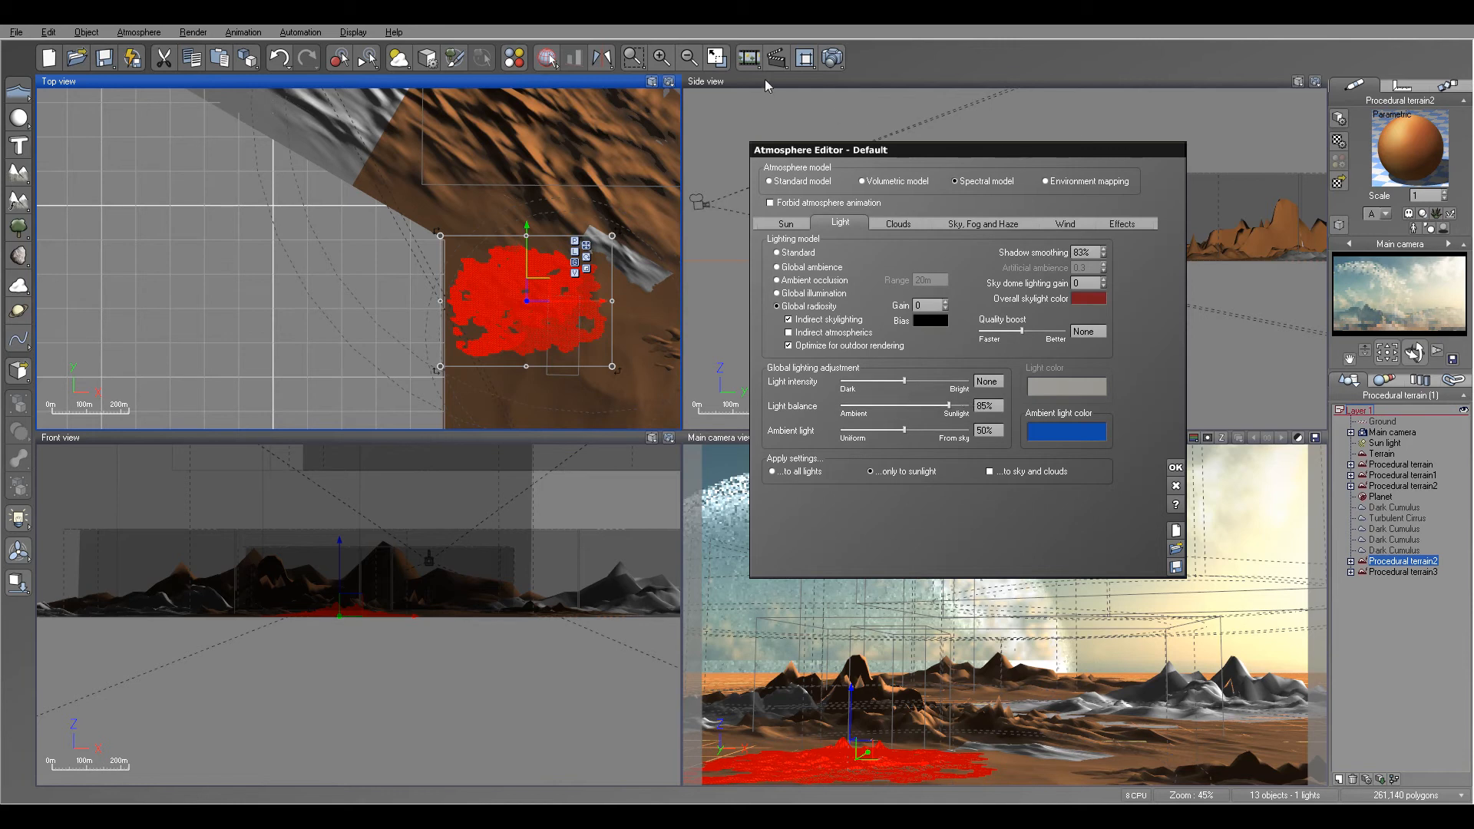
pyautogui.click(1007, 225)
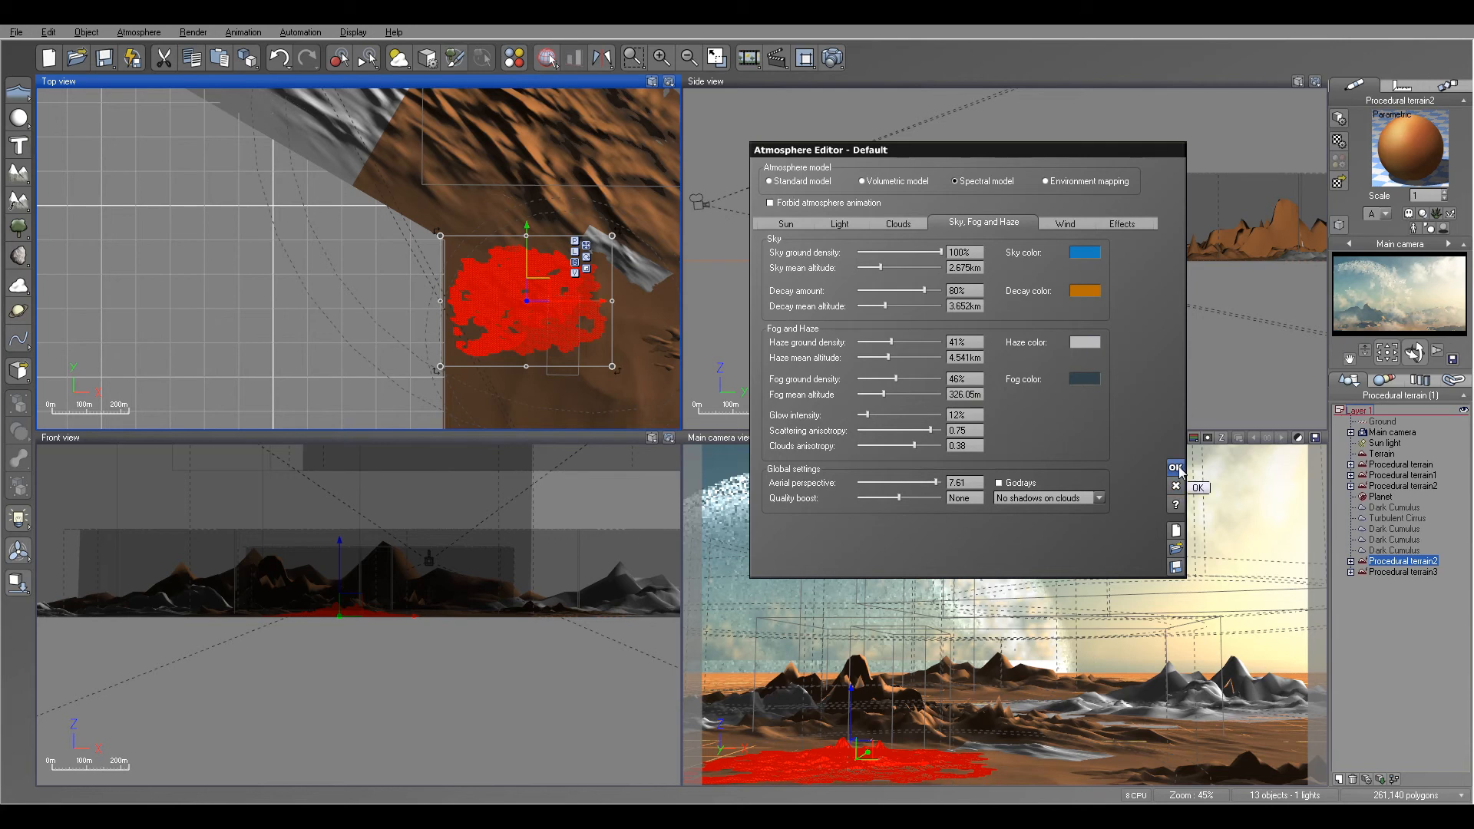
pyautogui.click(1122, 225)
pyautogui.moveTo(874, 268); pyautogui.dragTo(917, 253)
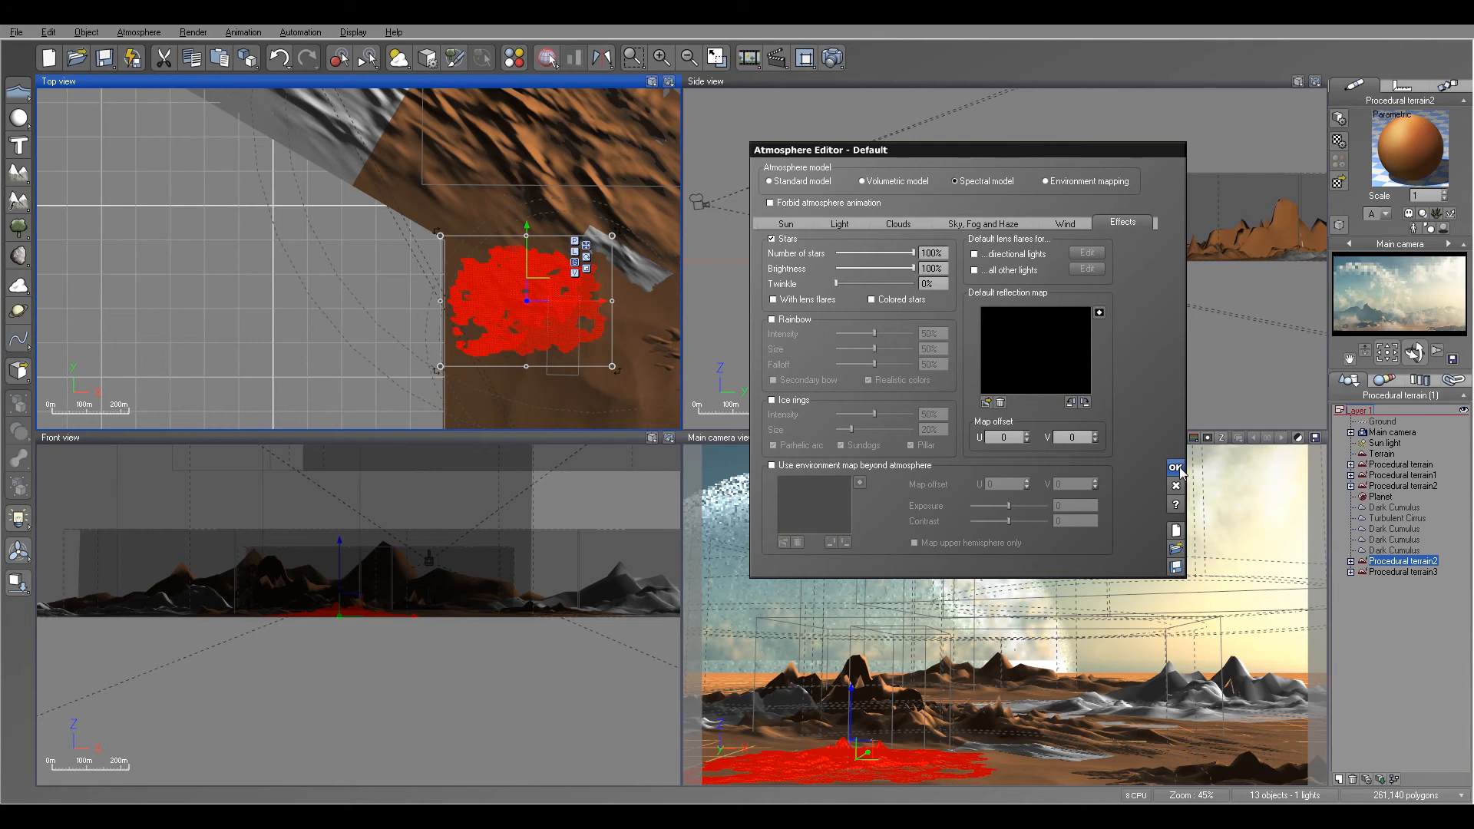
pyautogui.click(1176, 468)
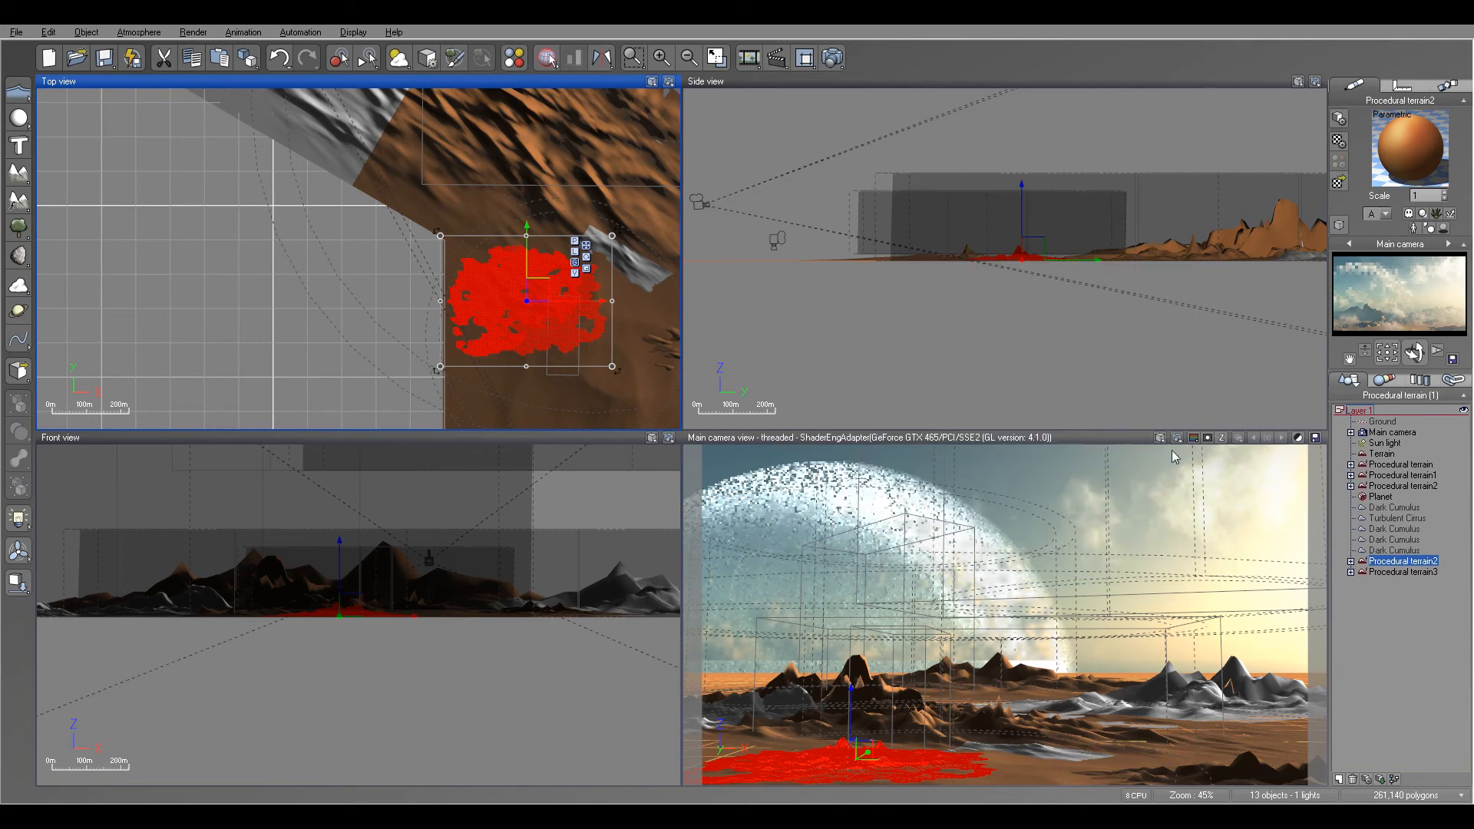
# Step: Start the final render of the scene at 1600x900
pyautogui.click(832, 57)
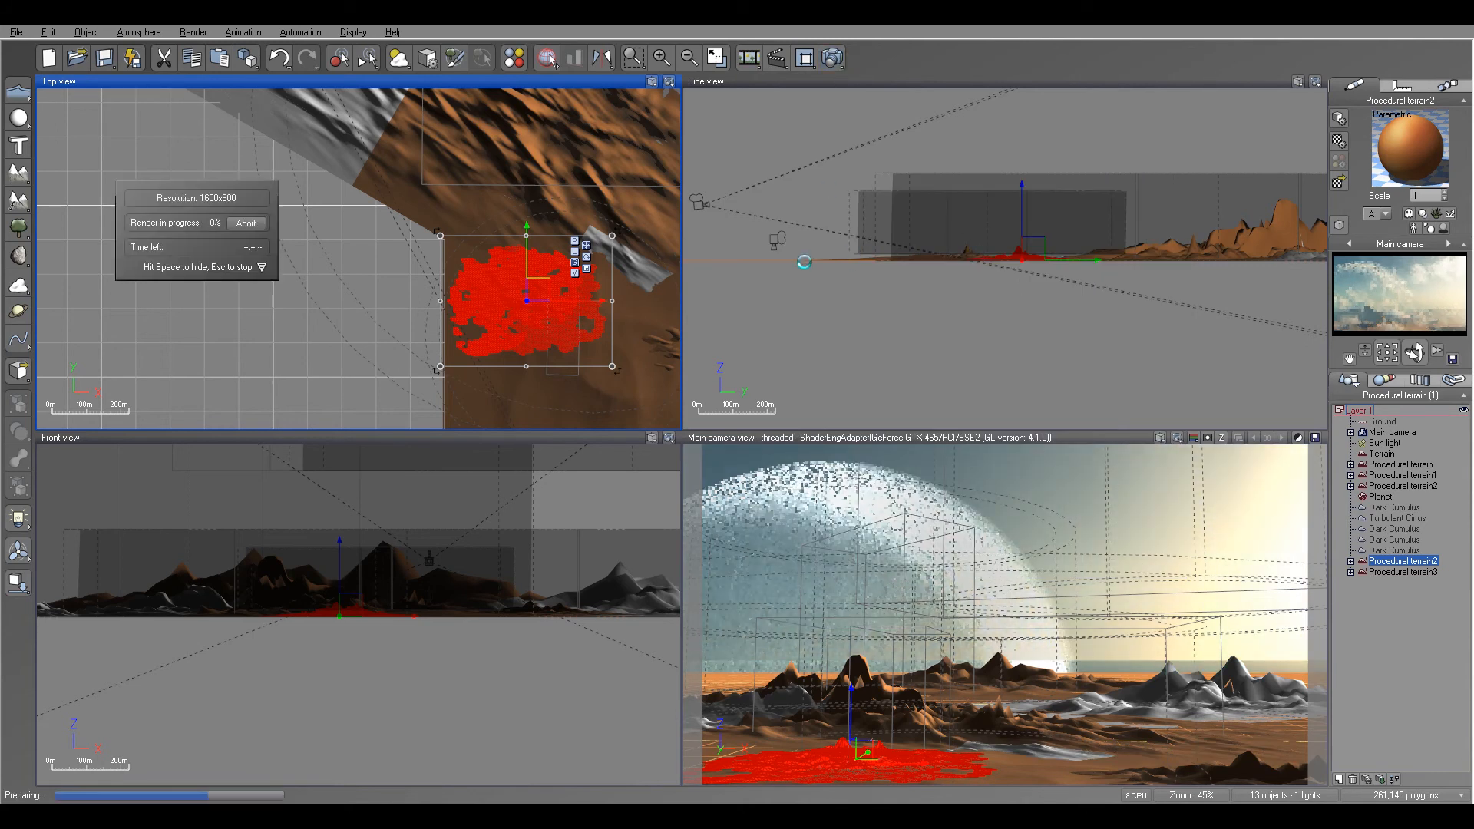